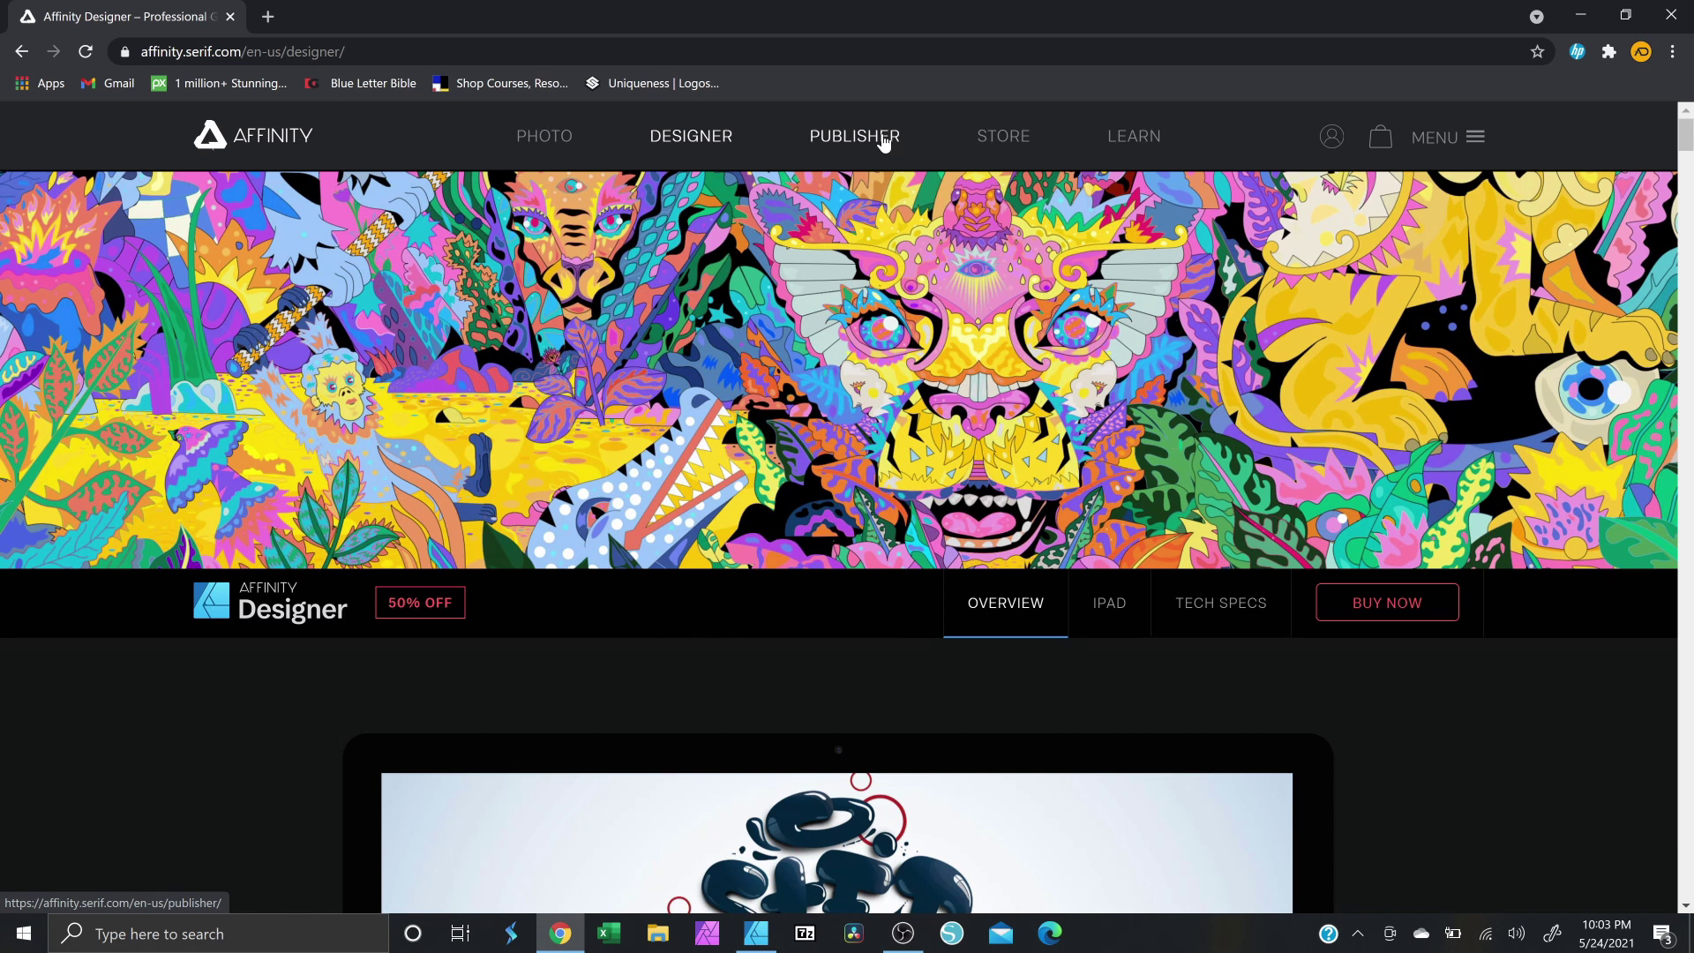
Look through the Affinity Designer overview page, from the header artwork to the section on handling complex documents.
{"action": "scroll", "coordinate": [1173, 380], "scroll_direction": "down", "scroll_amount": 1}
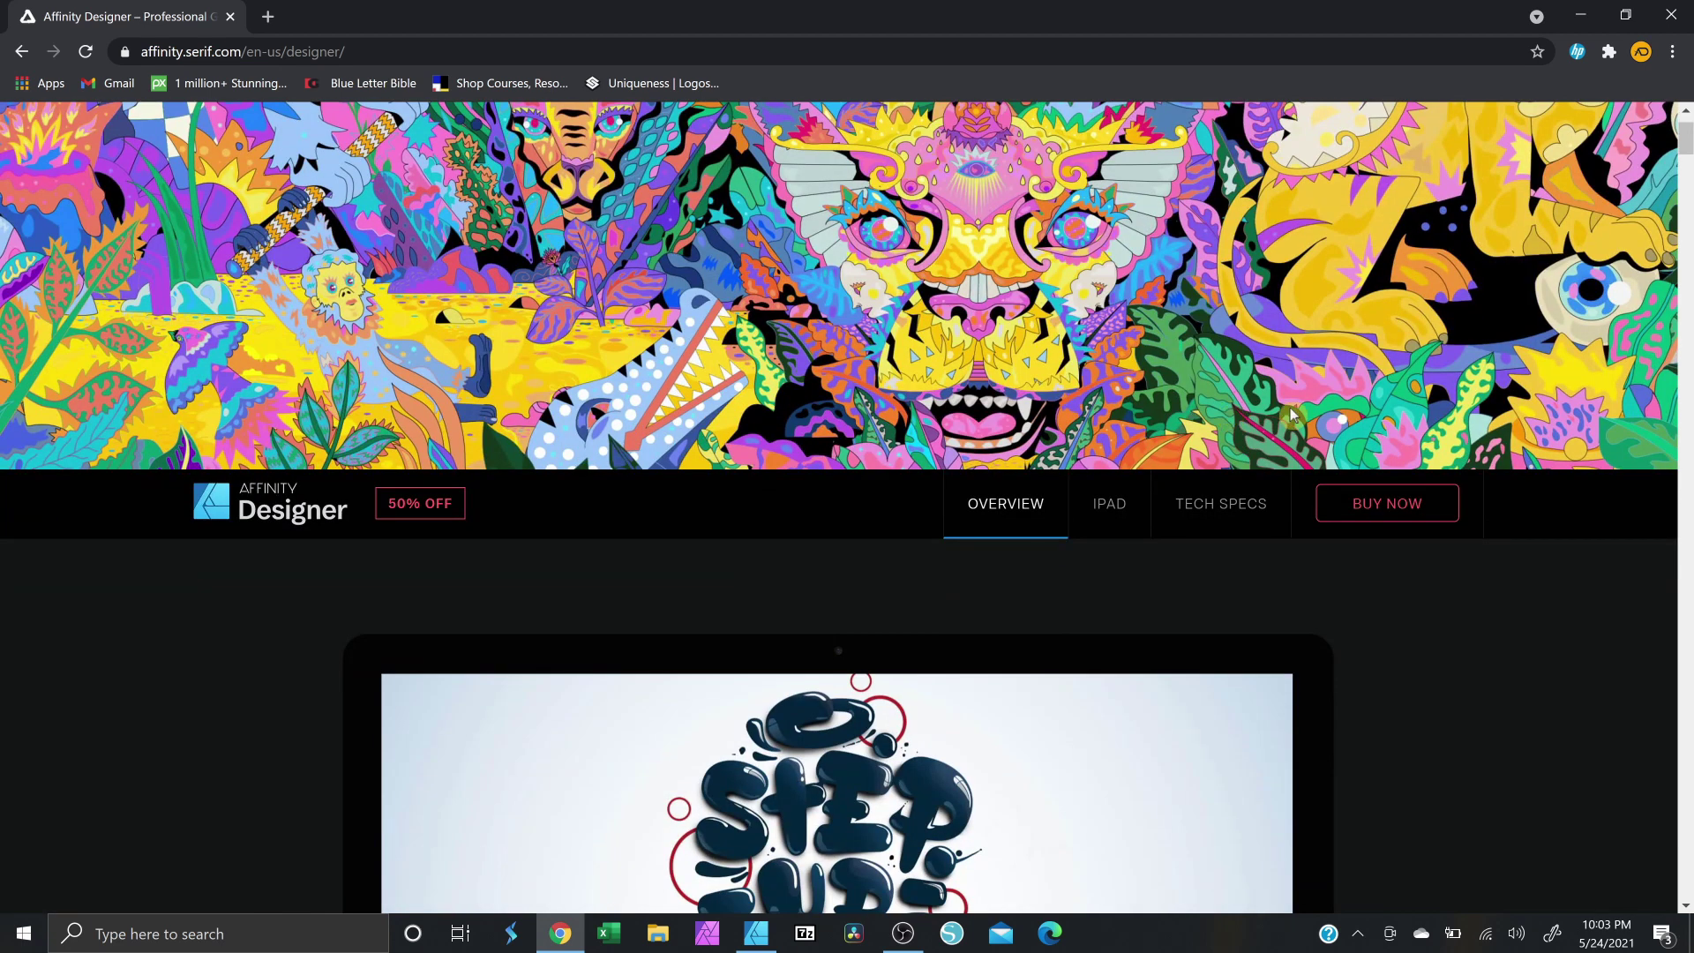
{"action": "left_click", "coordinate": [1116, 527]}
{"action": "scroll", "coordinate": [671, 520], "scroll_direction": "down", "scroll_amount": 1}
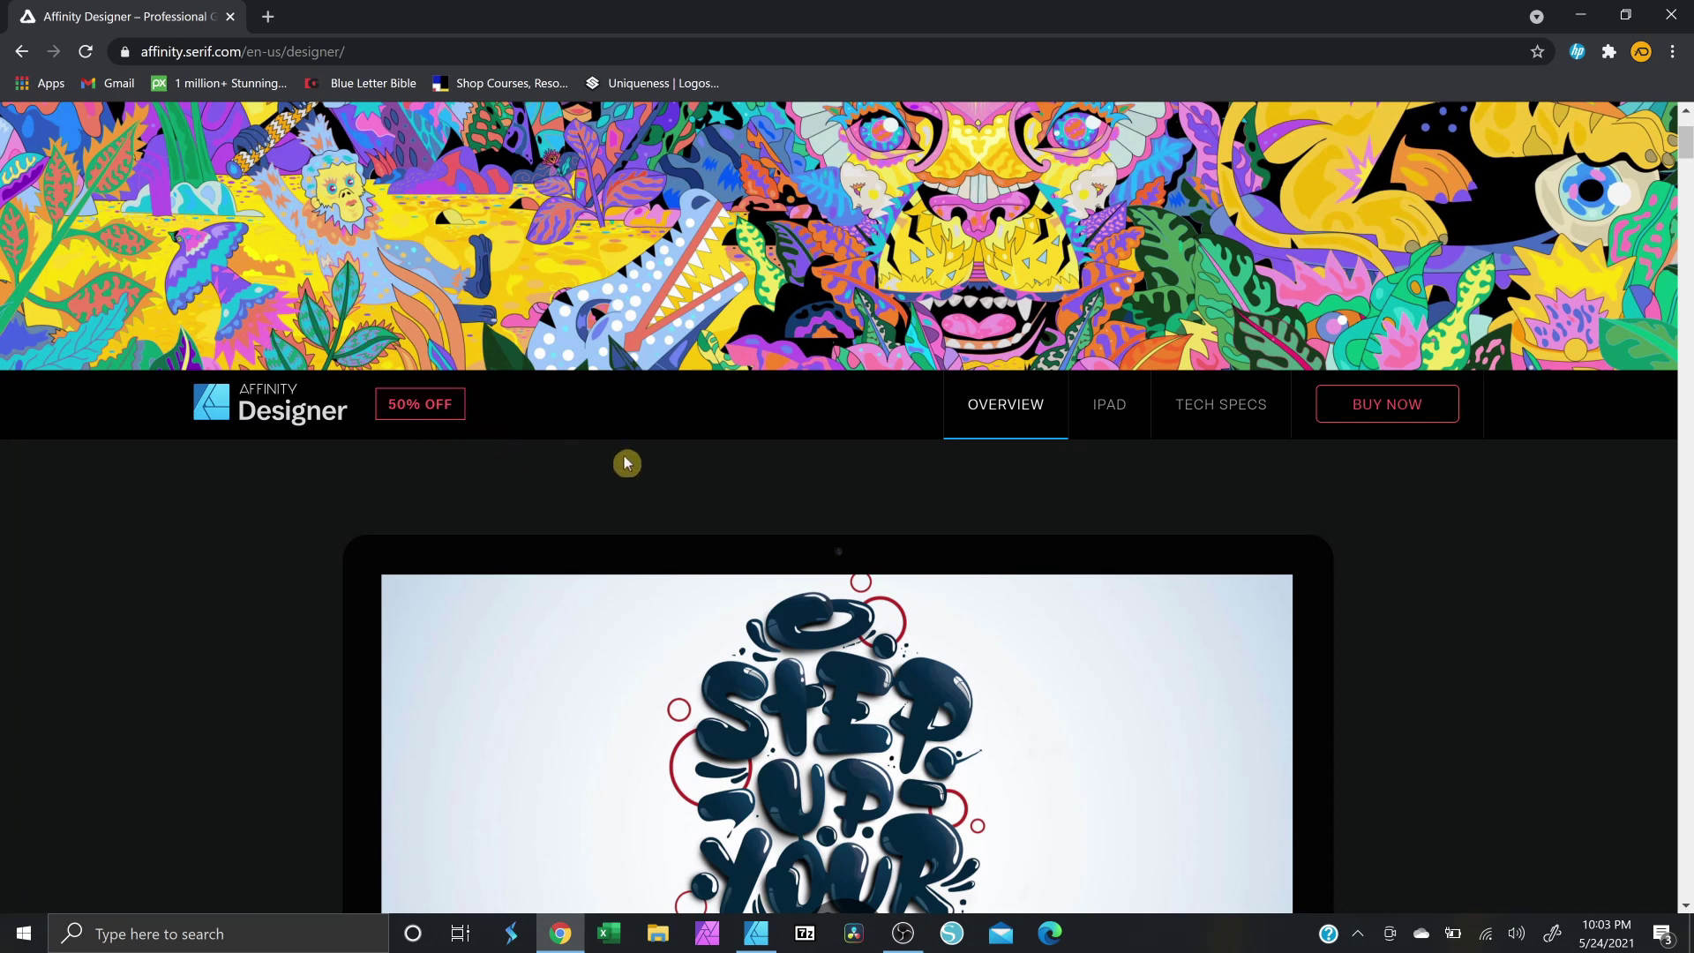
{"action": "scroll", "coordinate": [638, 462], "scroll_direction": "down", "scroll_amount": 1}
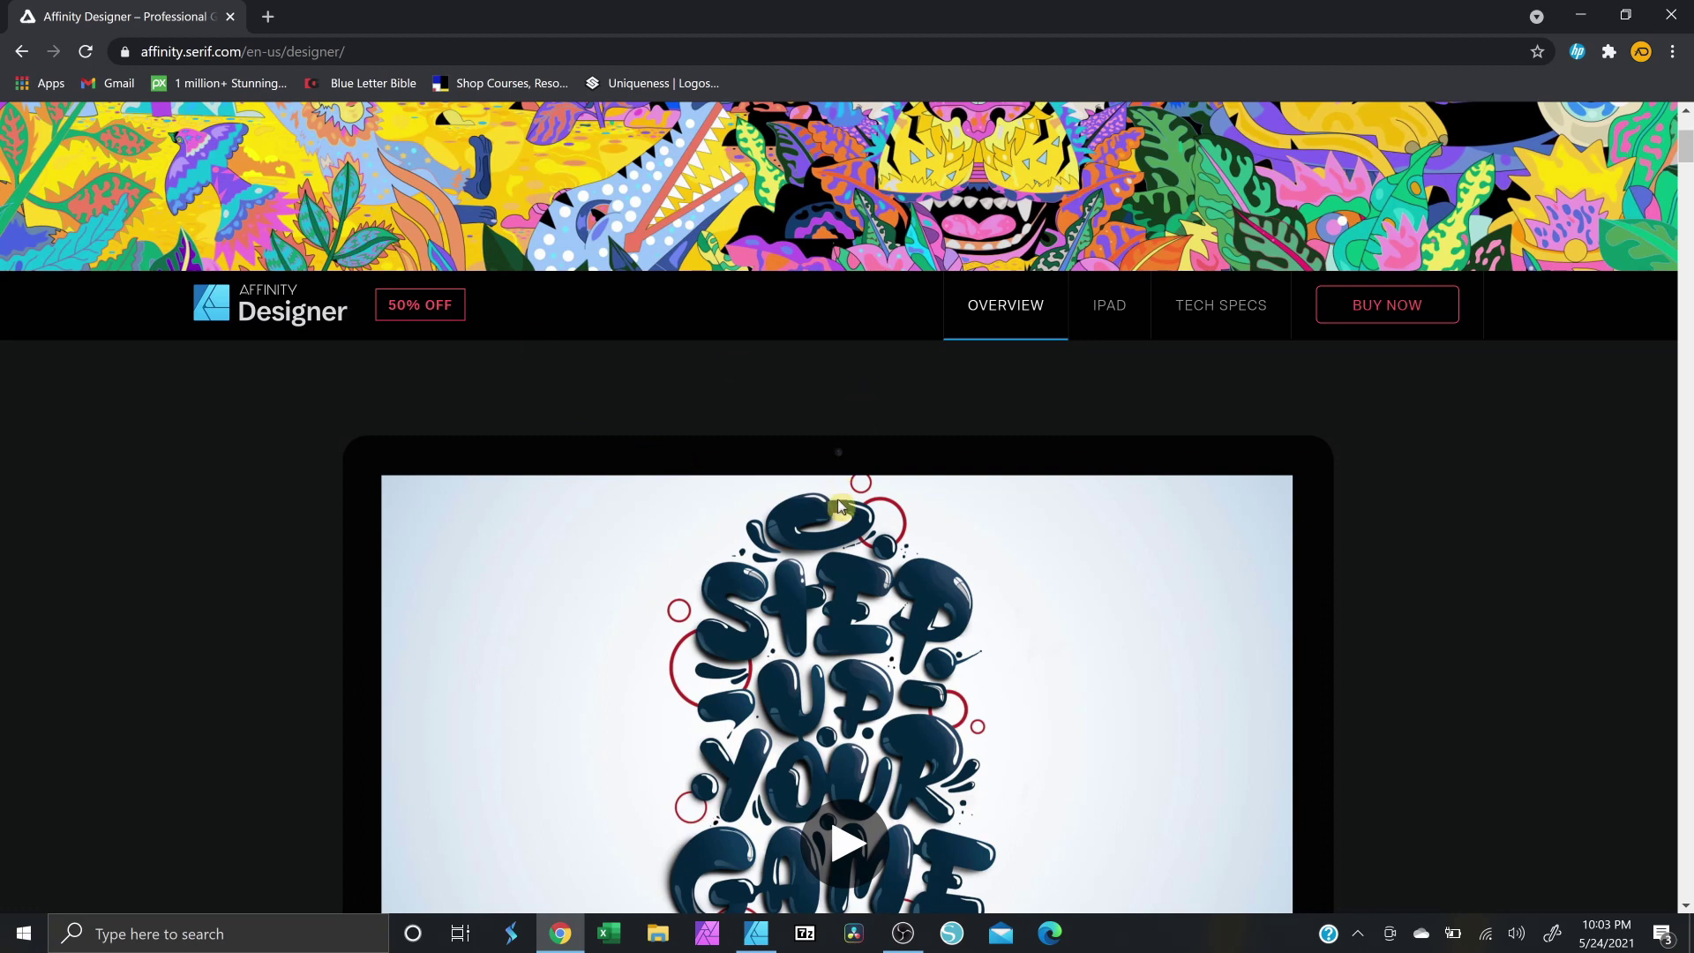
{"action": "scroll", "coordinate": [887, 516], "scroll_direction": "down", "scroll_amount": 1}
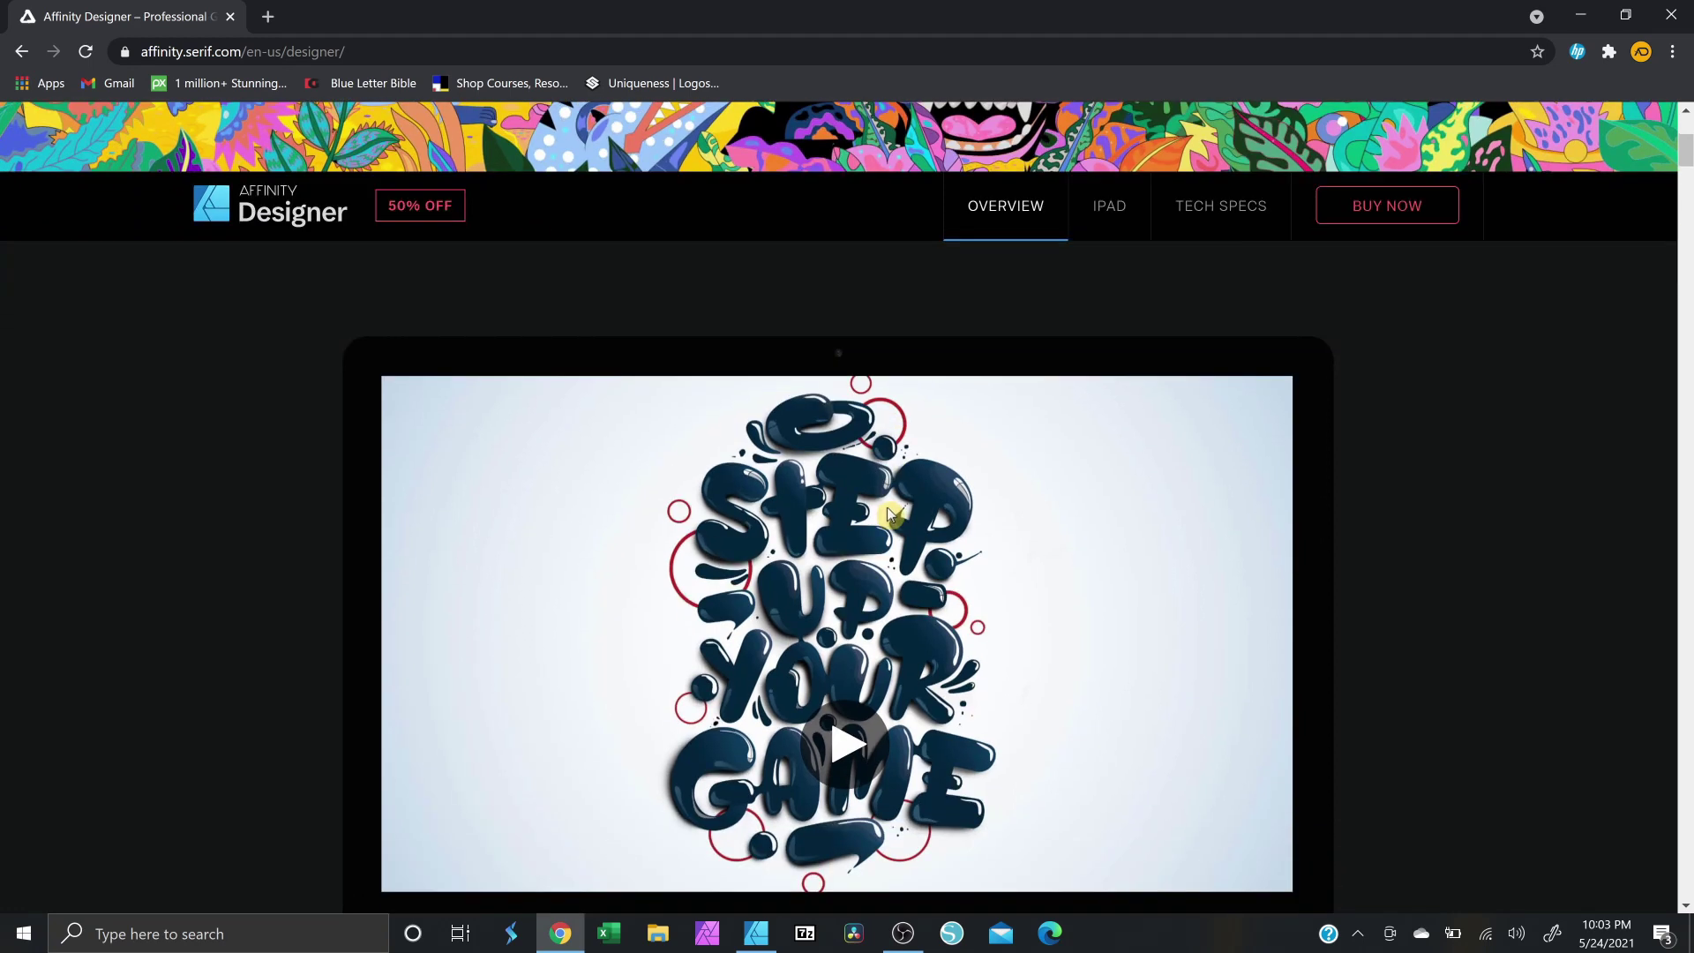
{"action": "scroll", "coordinate": [979, 516], "scroll_direction": "down", "scroll_amount": 5}
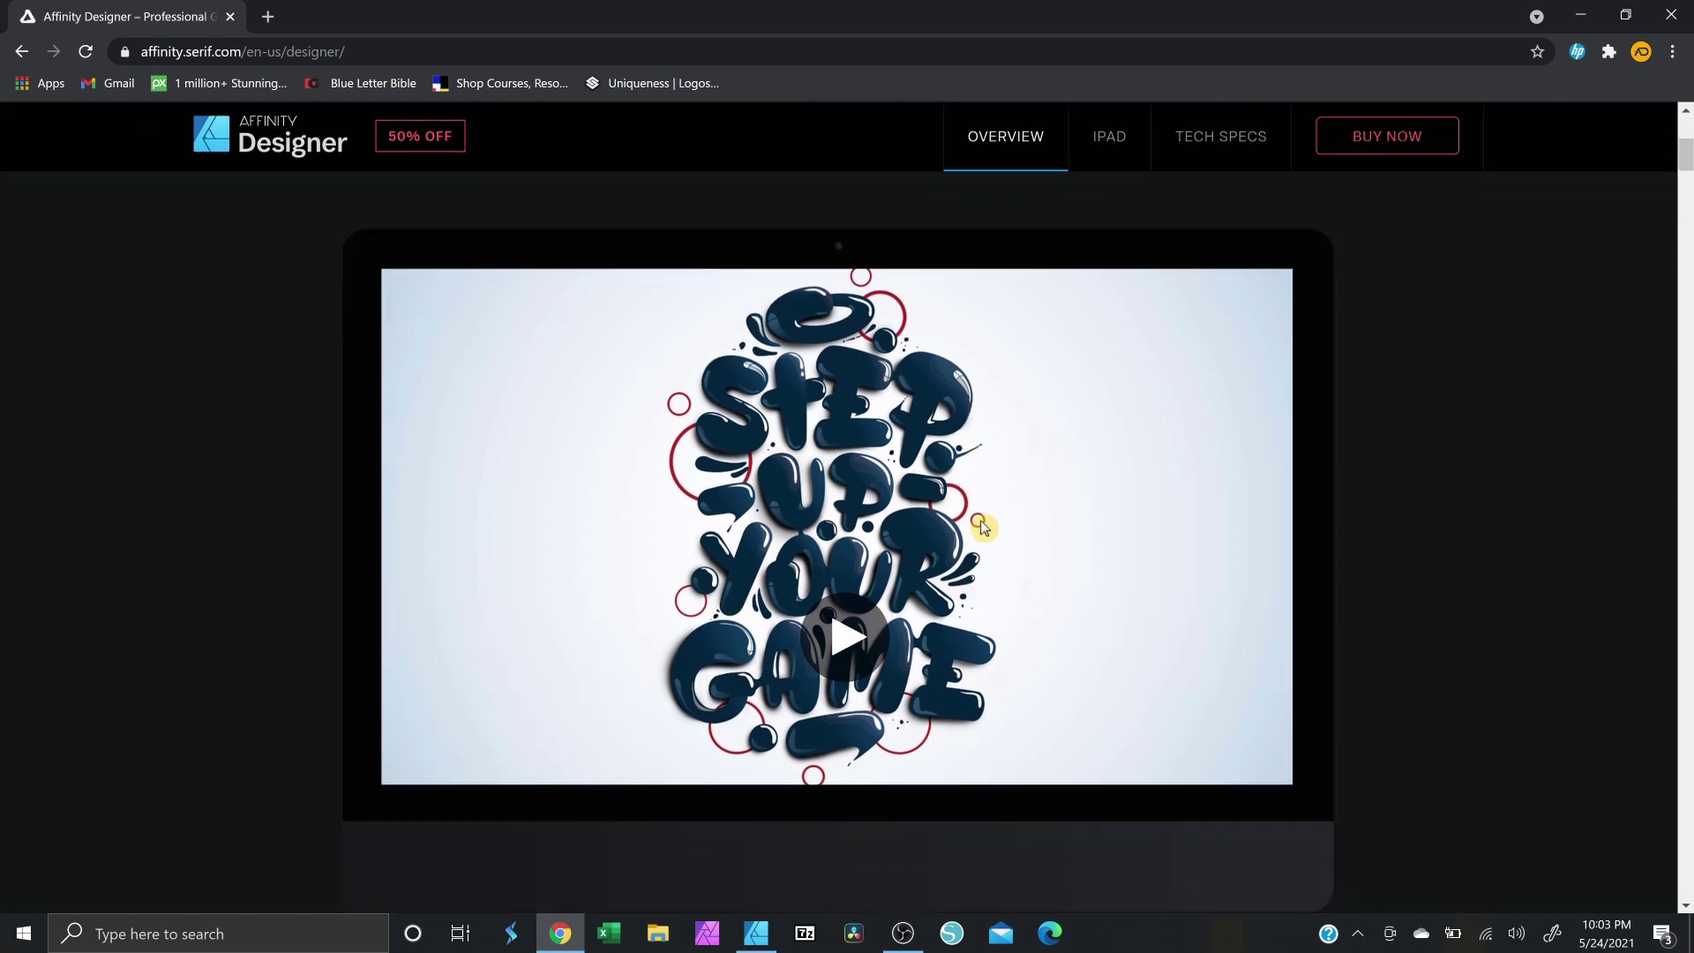
{"action": "scroll", "coordinate": [982, 529], "scroll_direction": "down", "scroll_amount": 3}
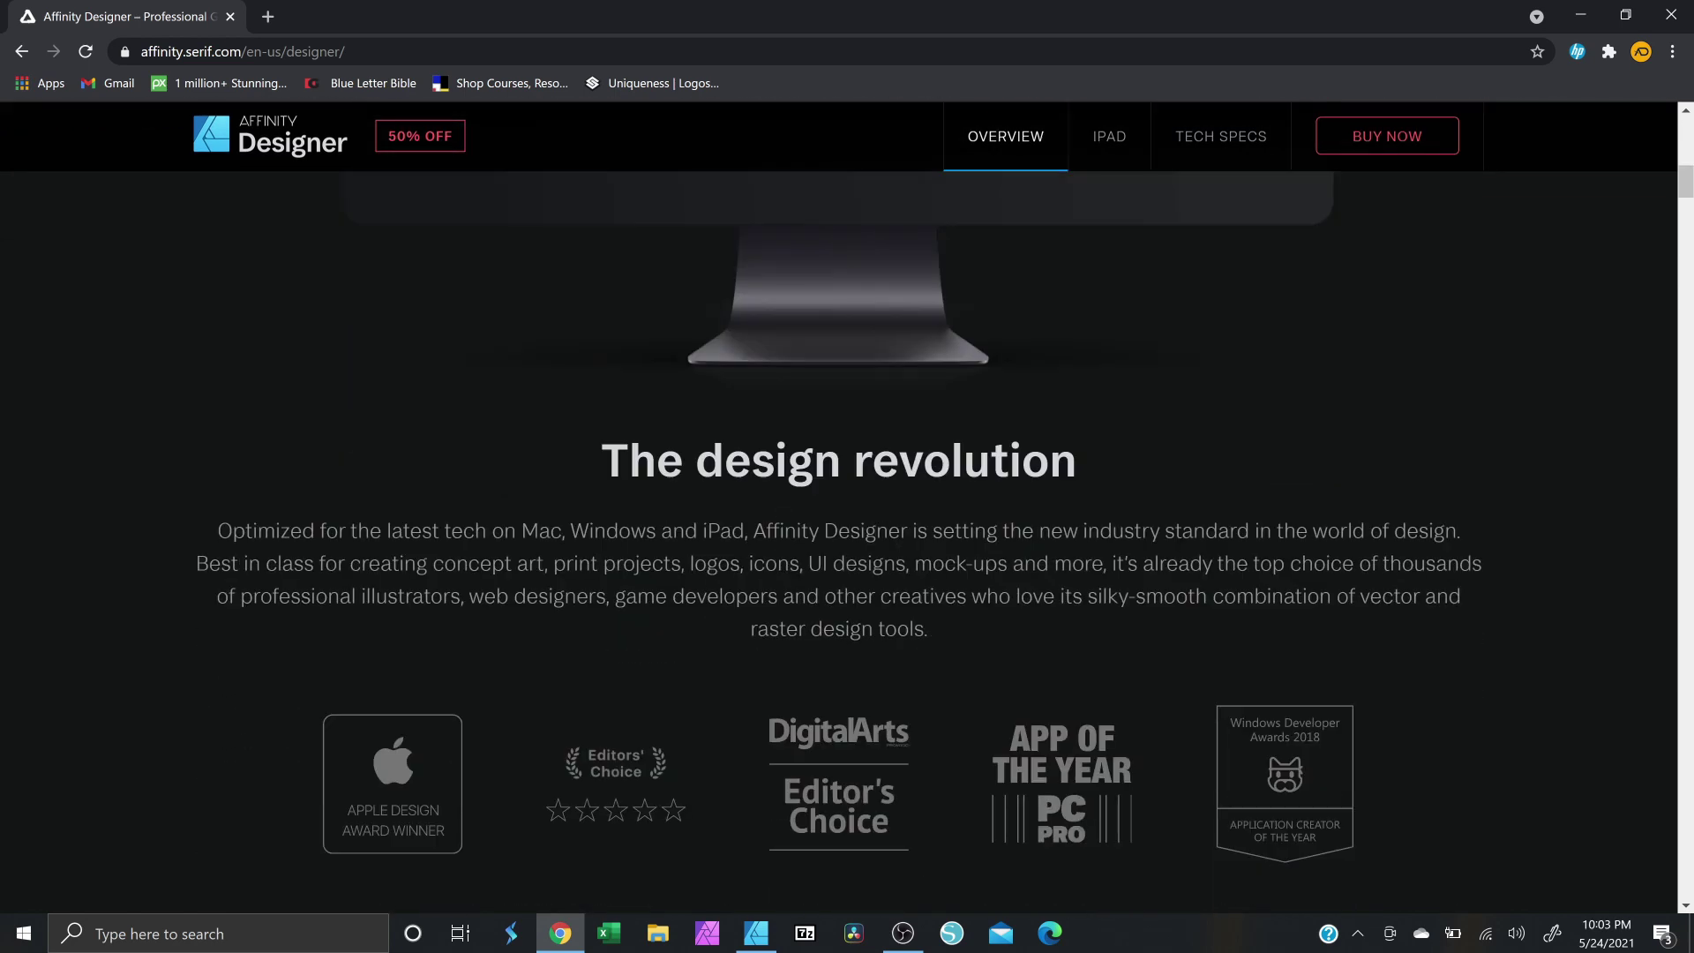
{"action": "scroll", "coordinate": [982, 527], "scroll_direction": "down", "scroll_amount": 8}
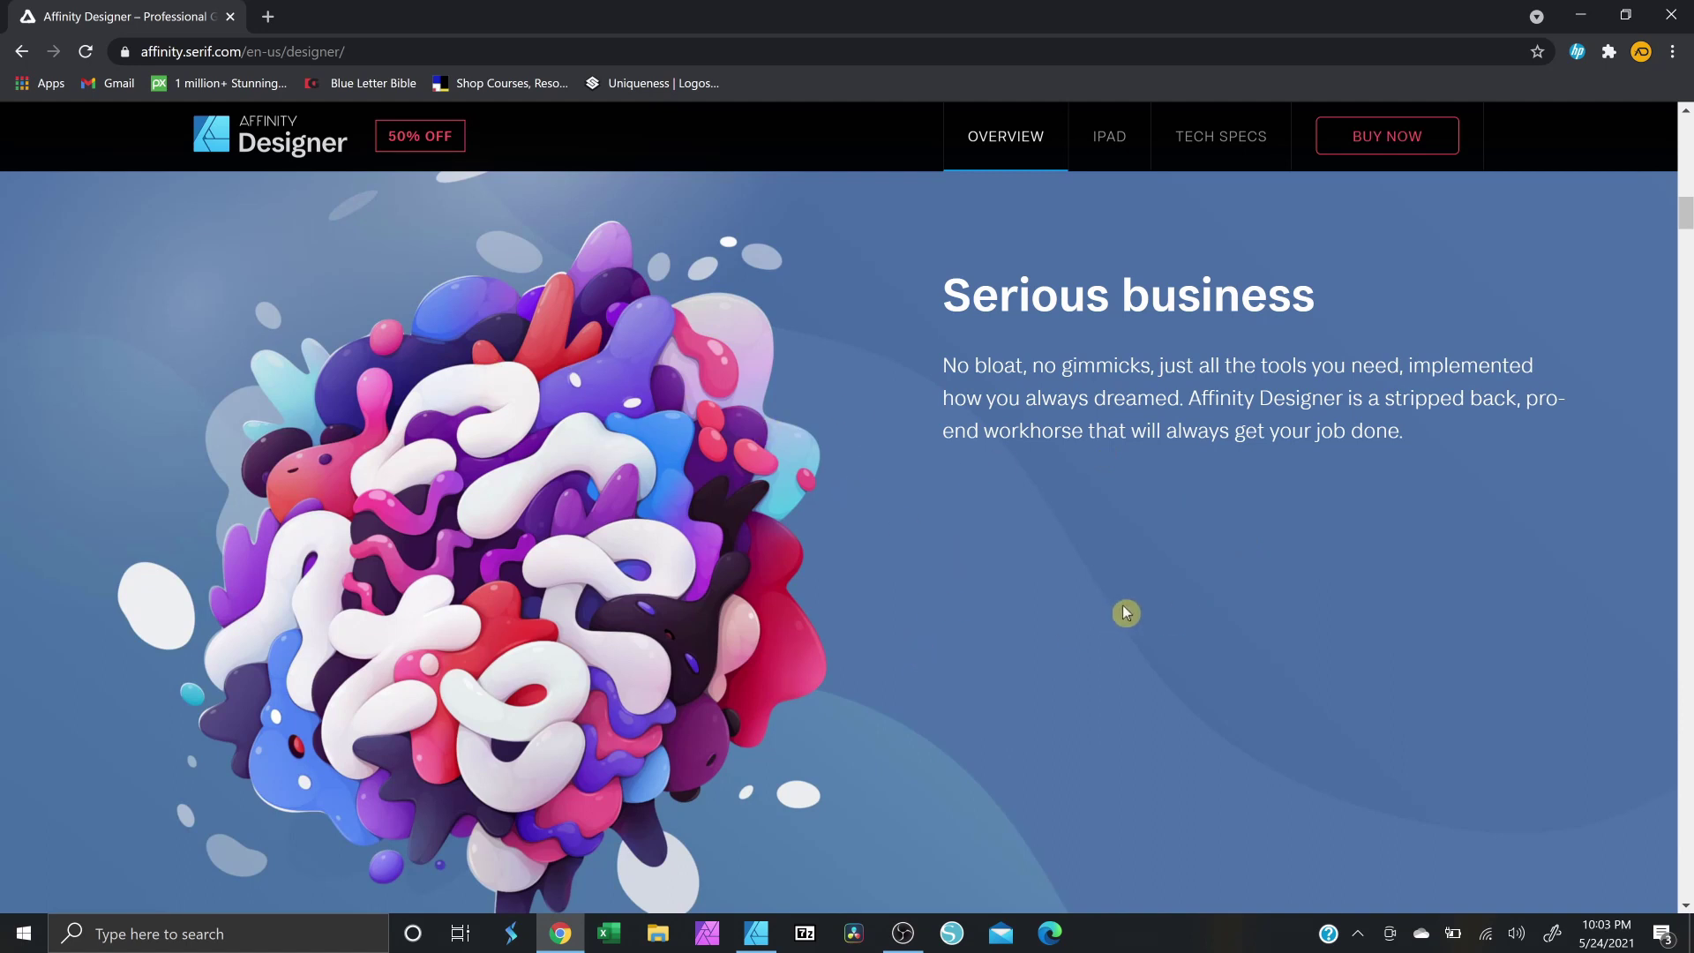
{"action": "scroll", "coordinate": [1159, 637], "scroll_direction": "down", "scroll_amount": 6}
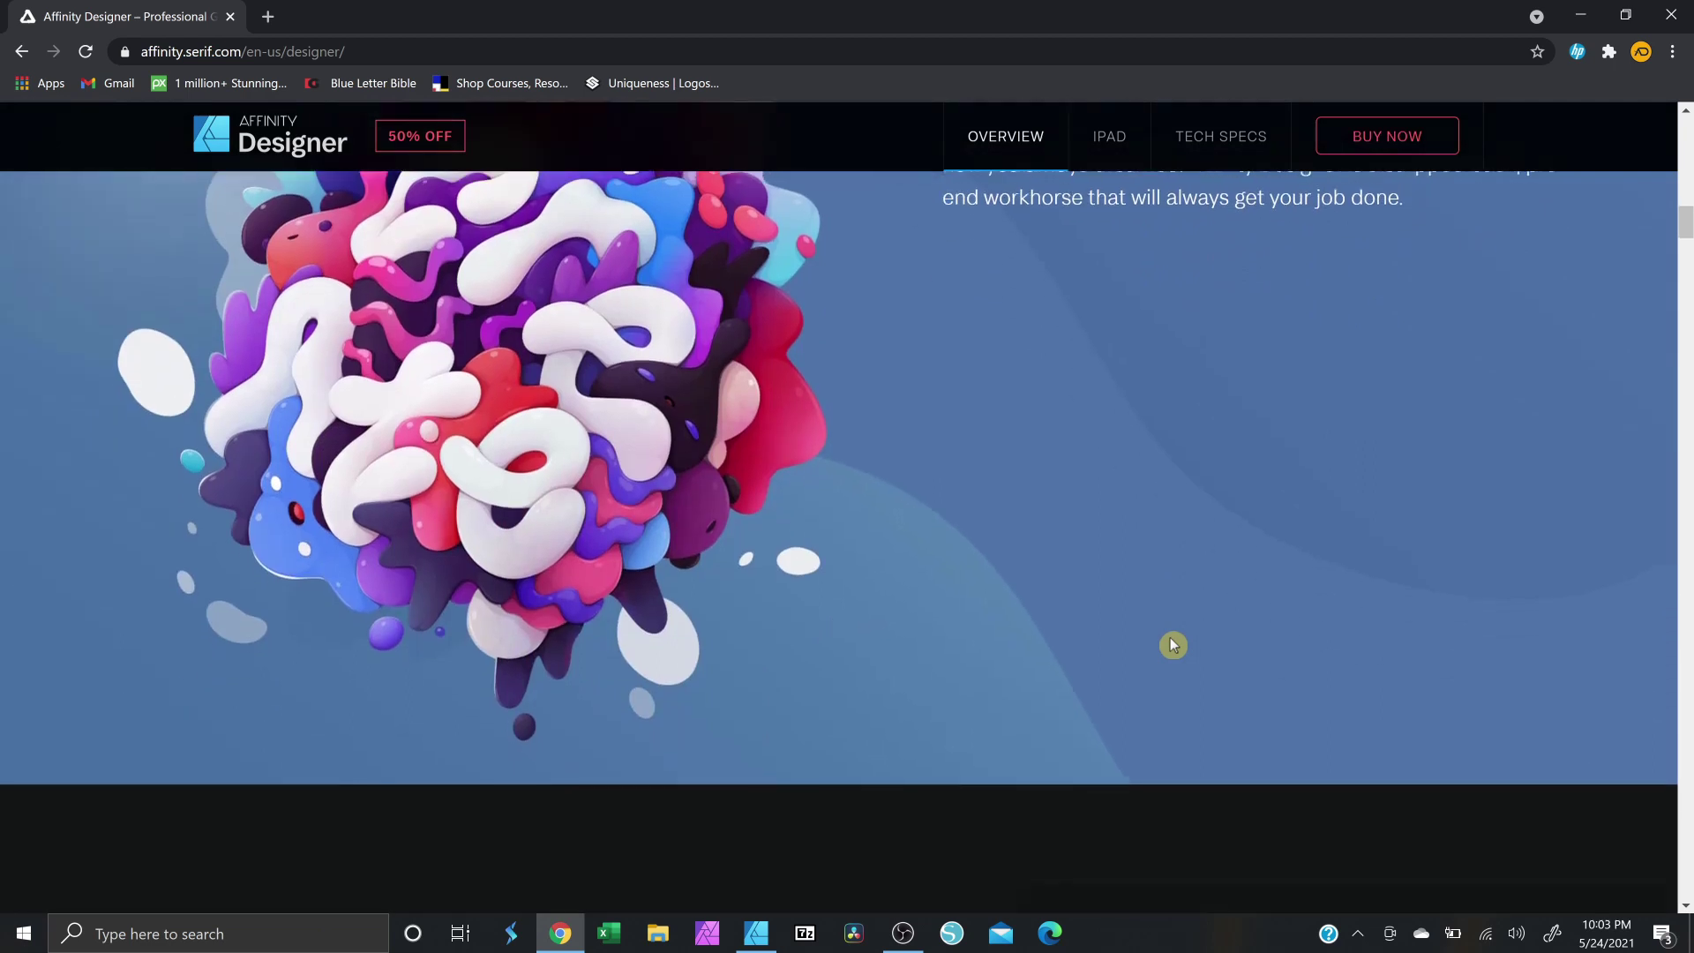
{"action": "scroll", "coordinate": [1161, 646], "scroll_direction": "down", "scroll_amount": 5}
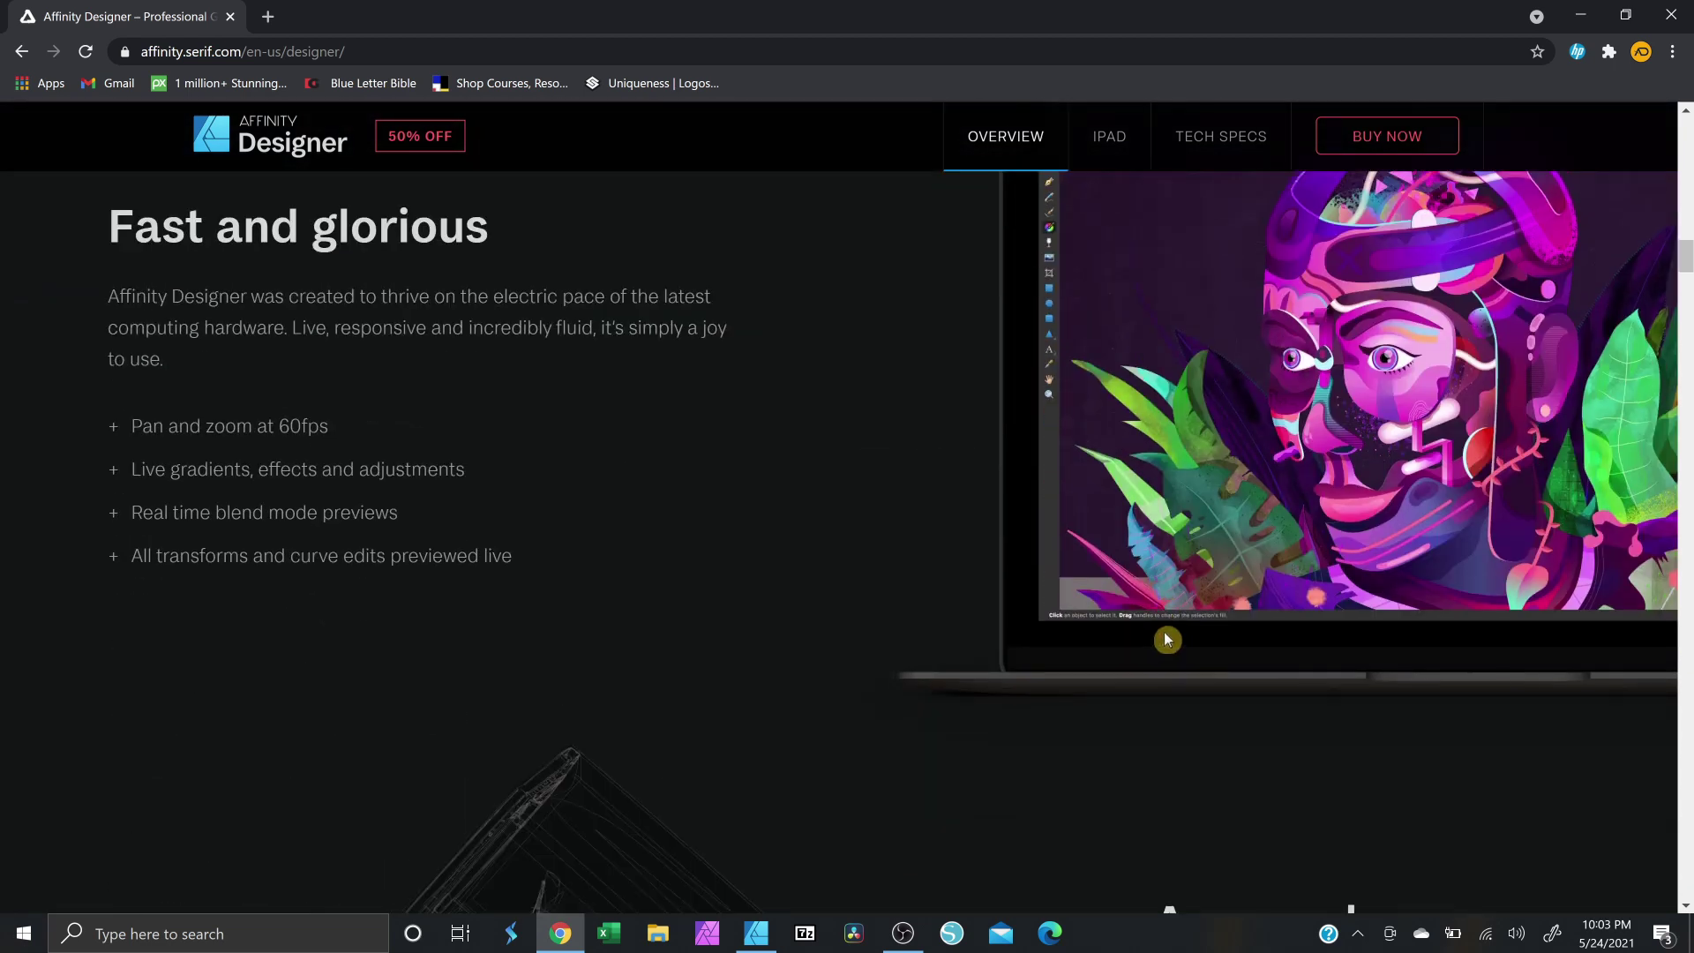
{"action": "scroll", "coordinate": [1544, 388], "scroll_direction": "up", "scroll_amount": 1}
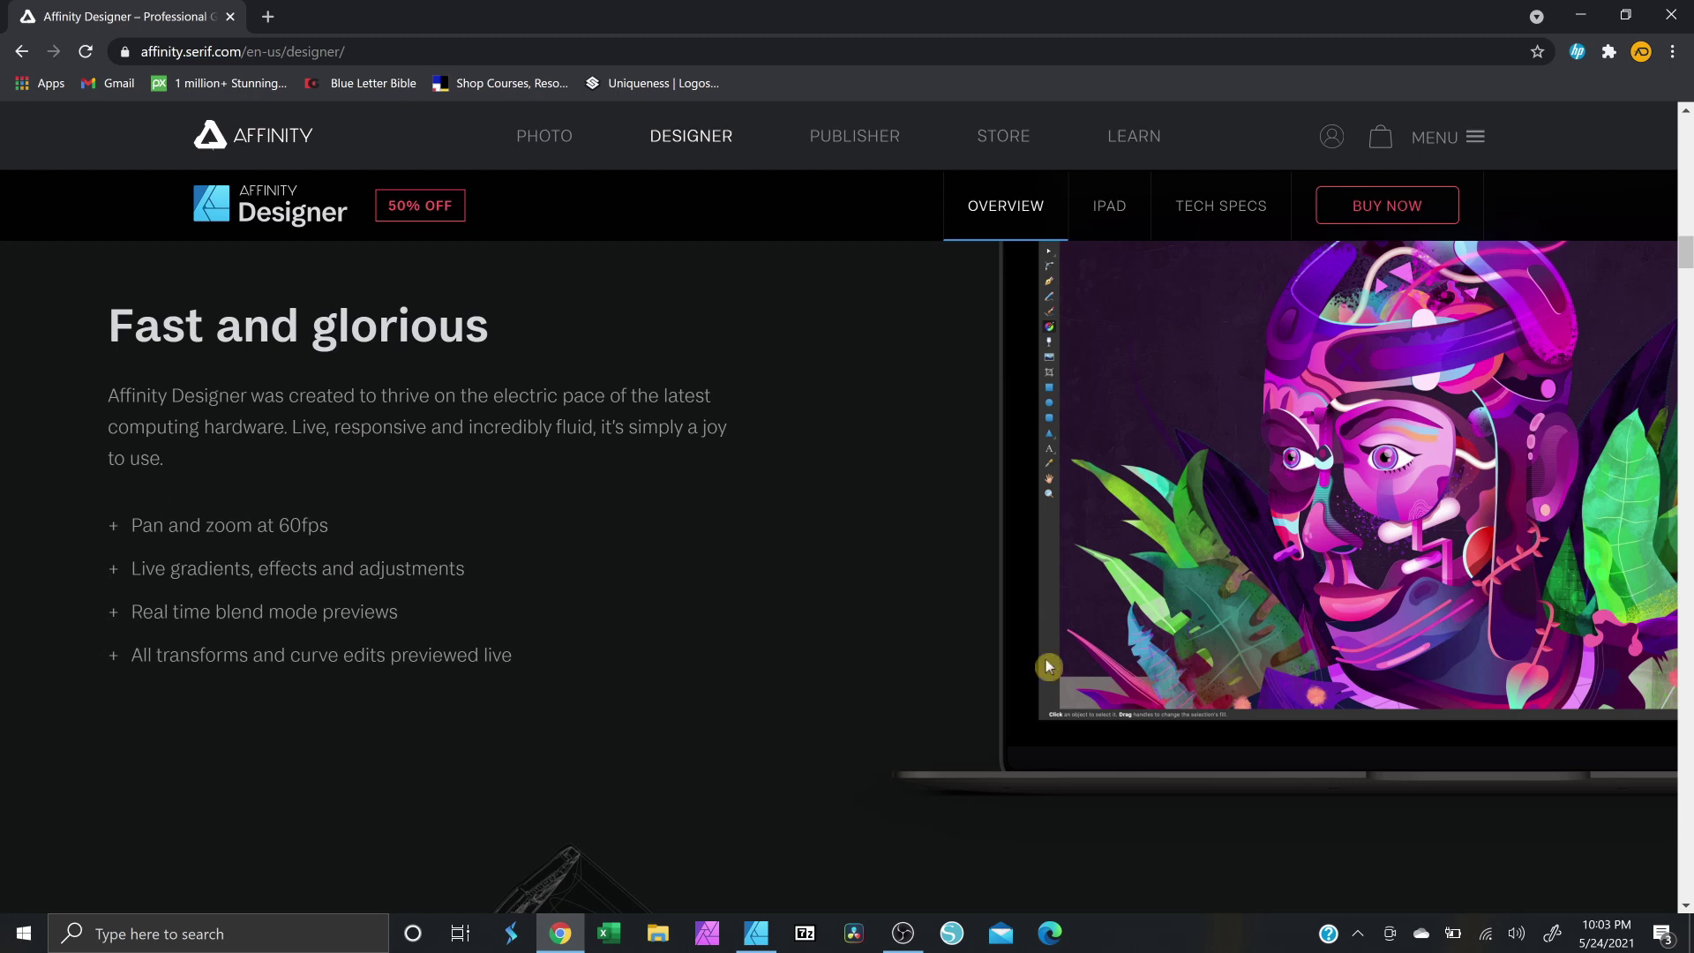
{"action": "scroll", "coordinate": [936, 640], "scroll_direction": "down", "scroll_amount": 8}
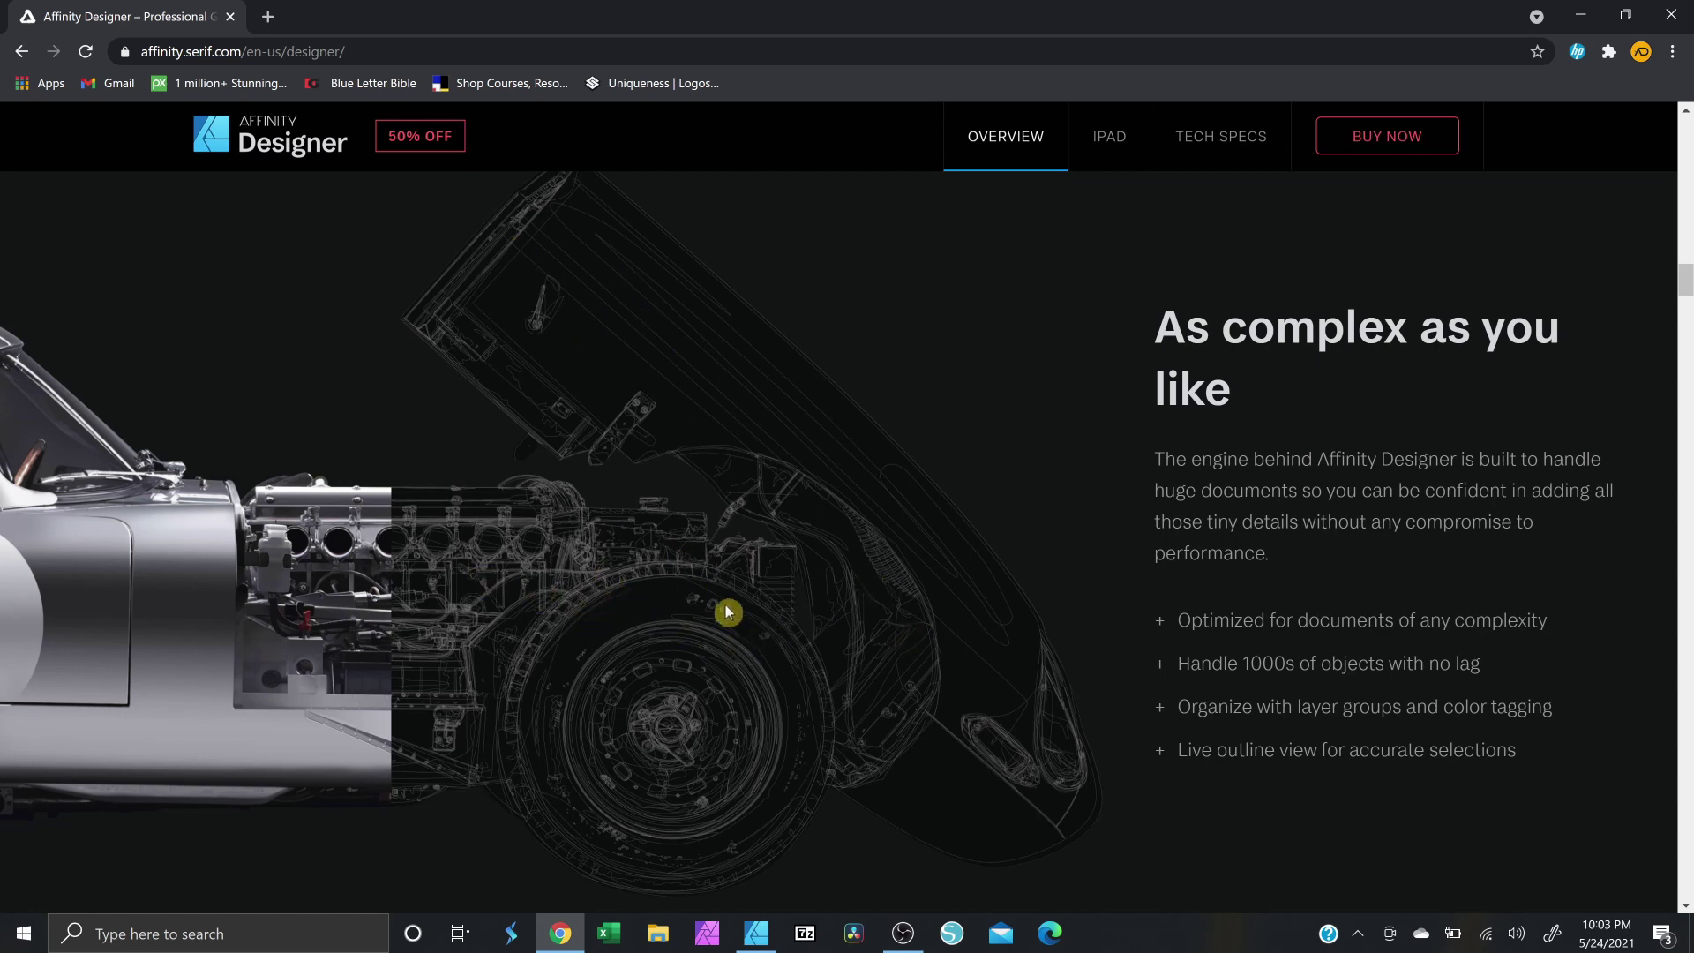
{"action": "scroll", "coordinate": [887, 674], "scroll_direction": "down", "scroll_amount": 6}
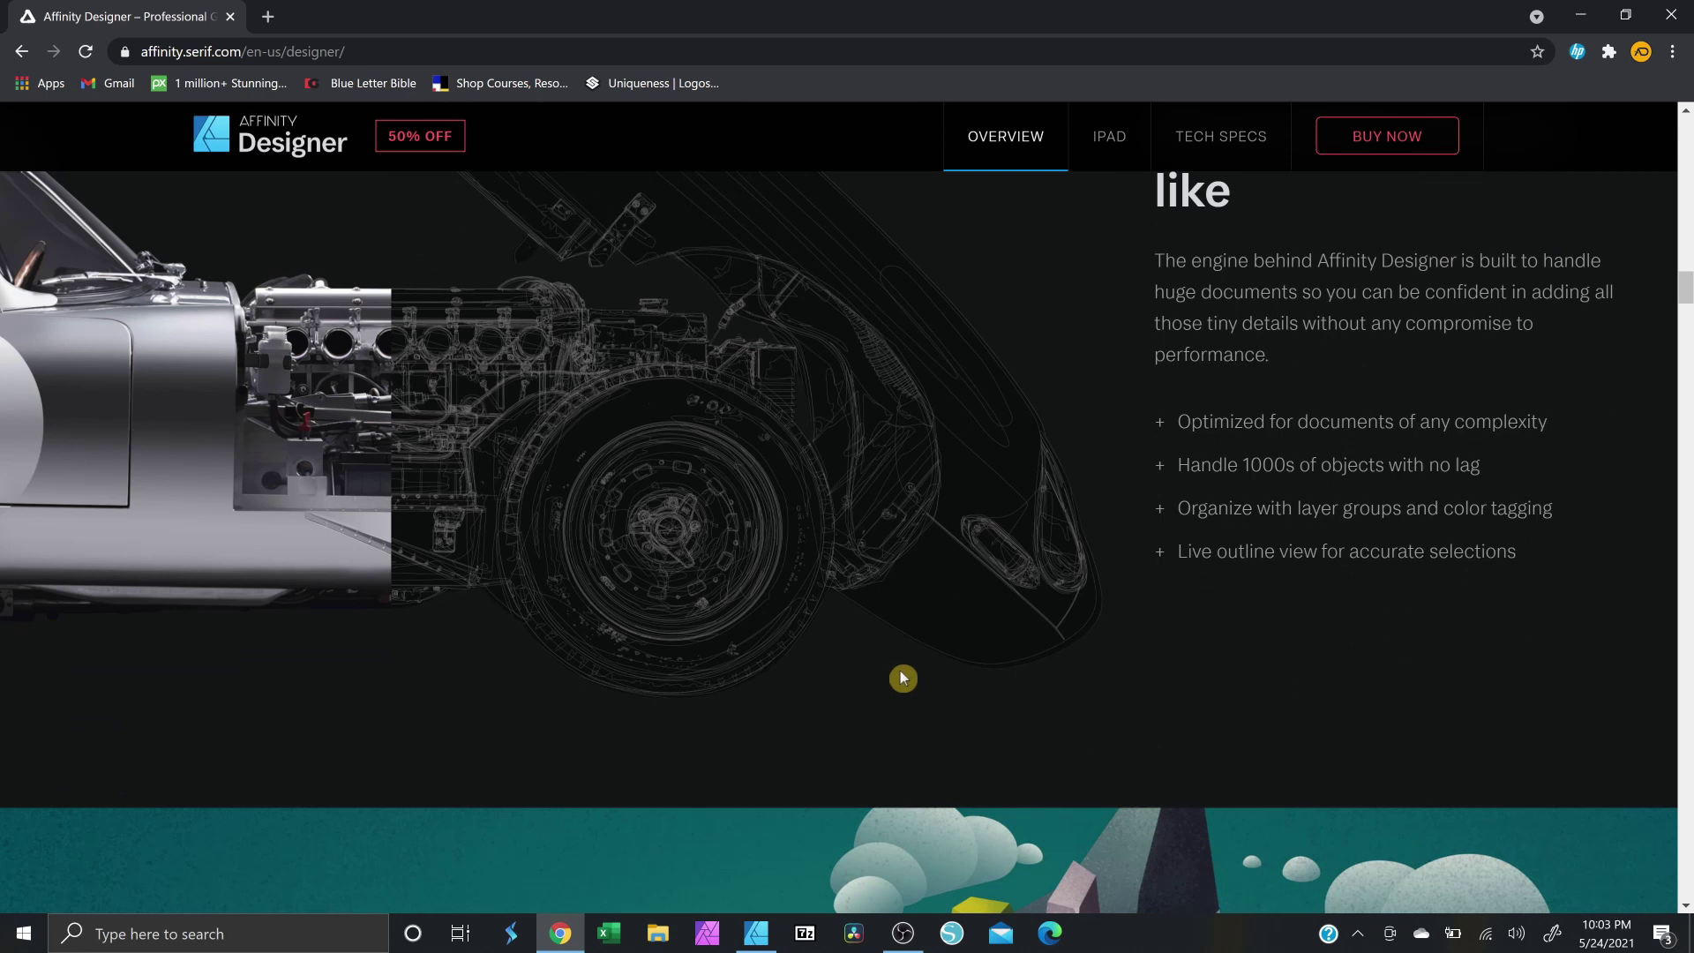
Compare the island illustration in its Vector Only and Vector and Raster versions in the "Vector or raster, you decide" section.
{"action": "scroll", "coordinate": [900, 672], "scroll_direction": "down", "scroll_amount": 4}
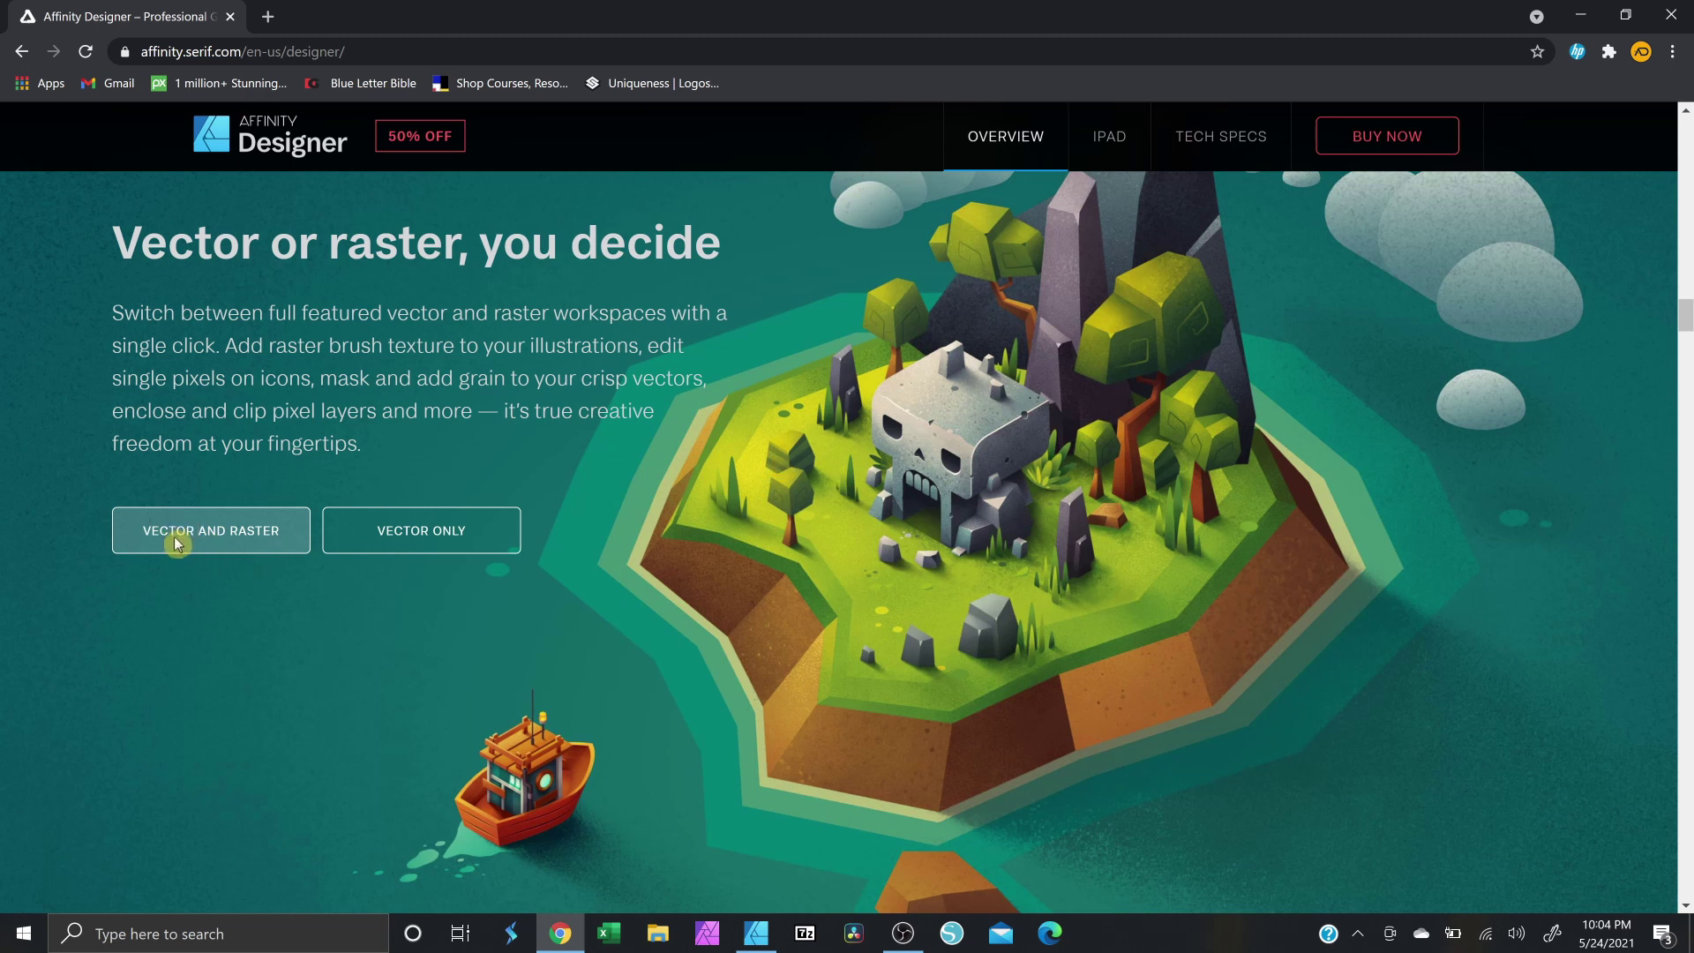
{"action": "left_click", "coordinate": [412, 533]}
{"action": "left_click", "coordinate": [420, 536]}
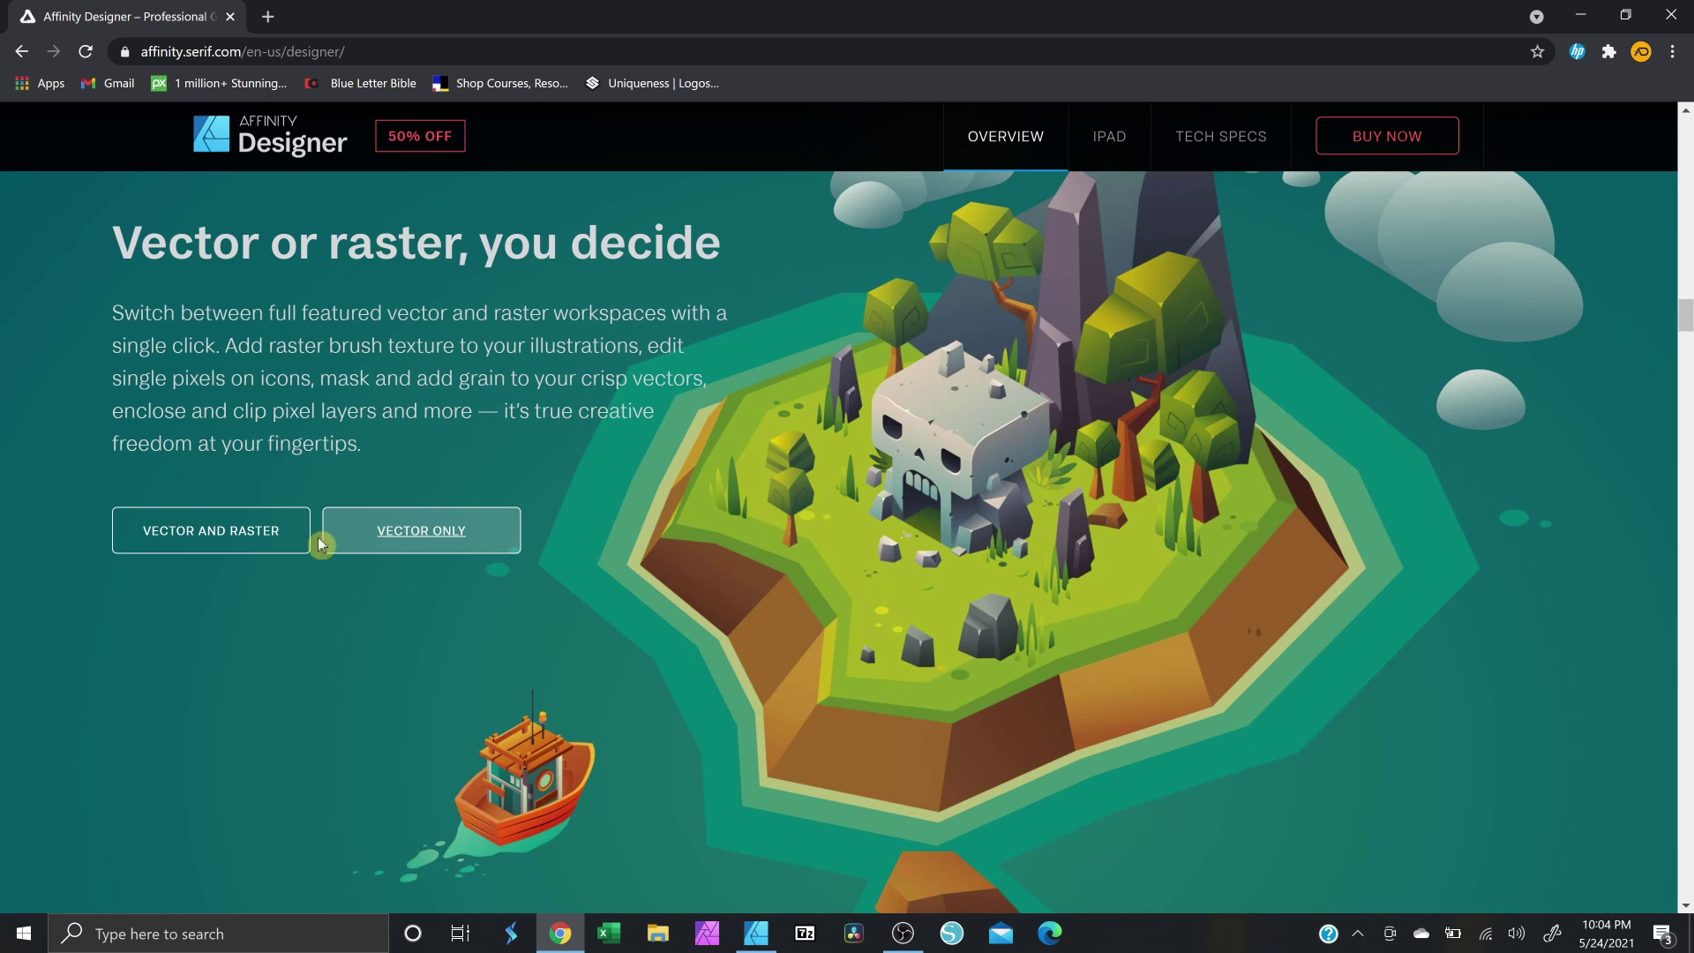
{"action": "left_click", "coordinate": [235, 540]}
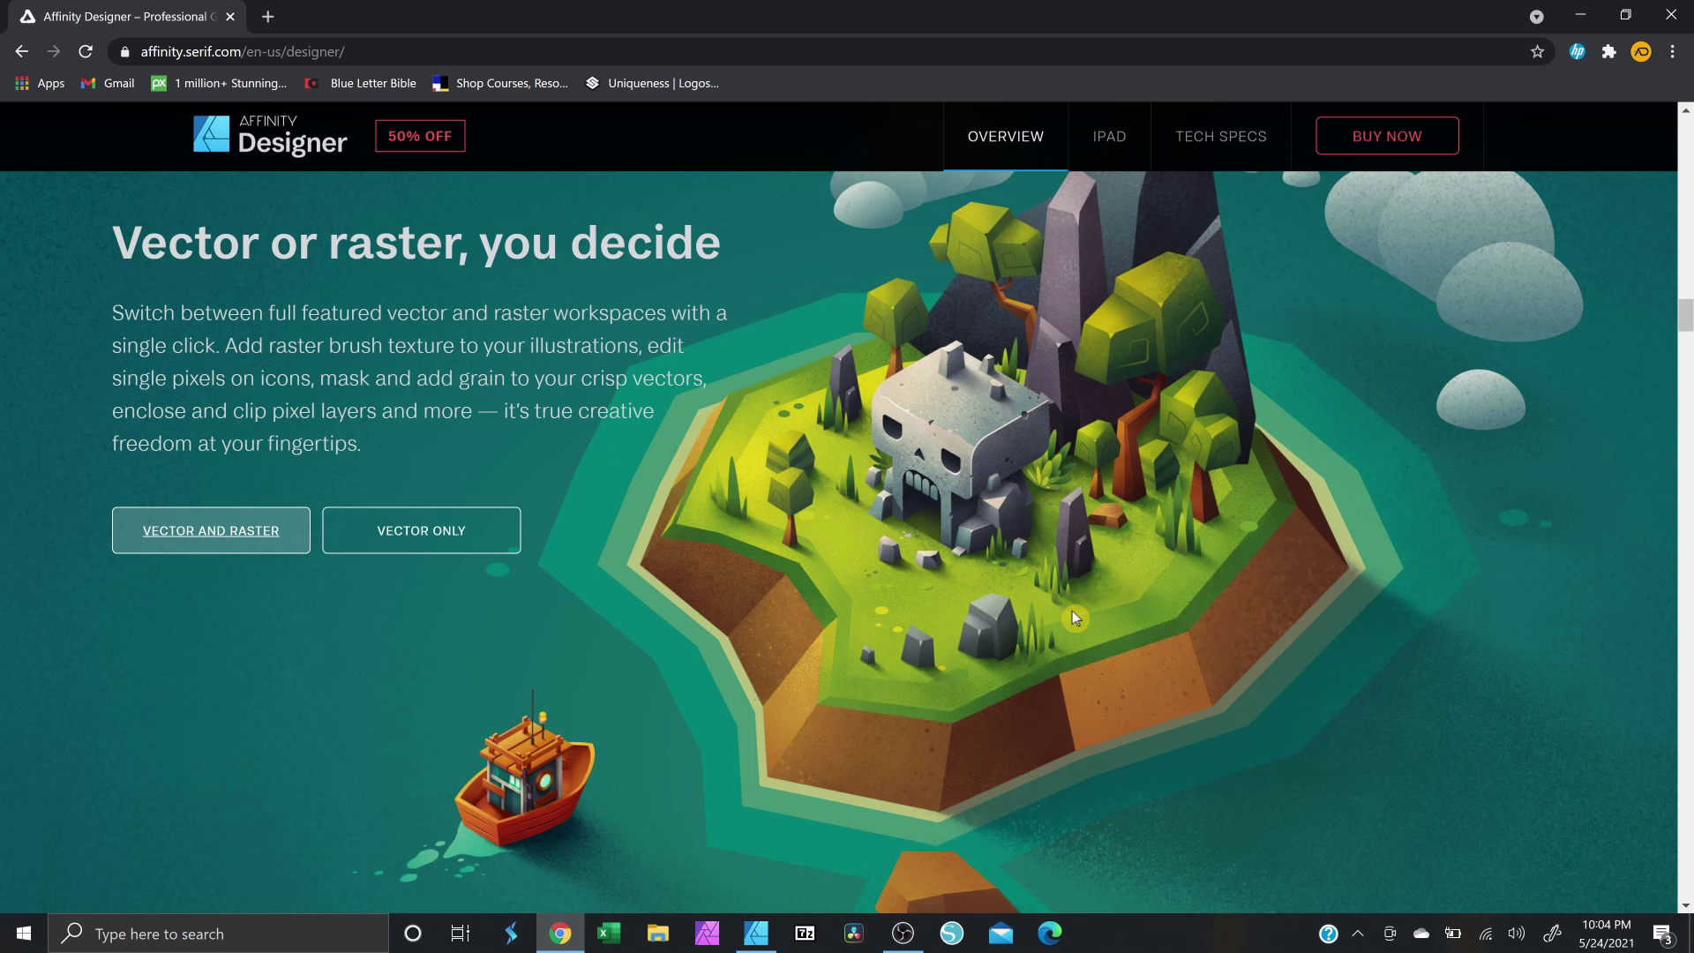
Examine the overview sections on timesaving functions, device support, color control, vector tools, grids and guides, and zoom.
{"action": "scroll", "coordinate": [1072, 610], "scroll_direction": "down", "scroll_amount": 5}
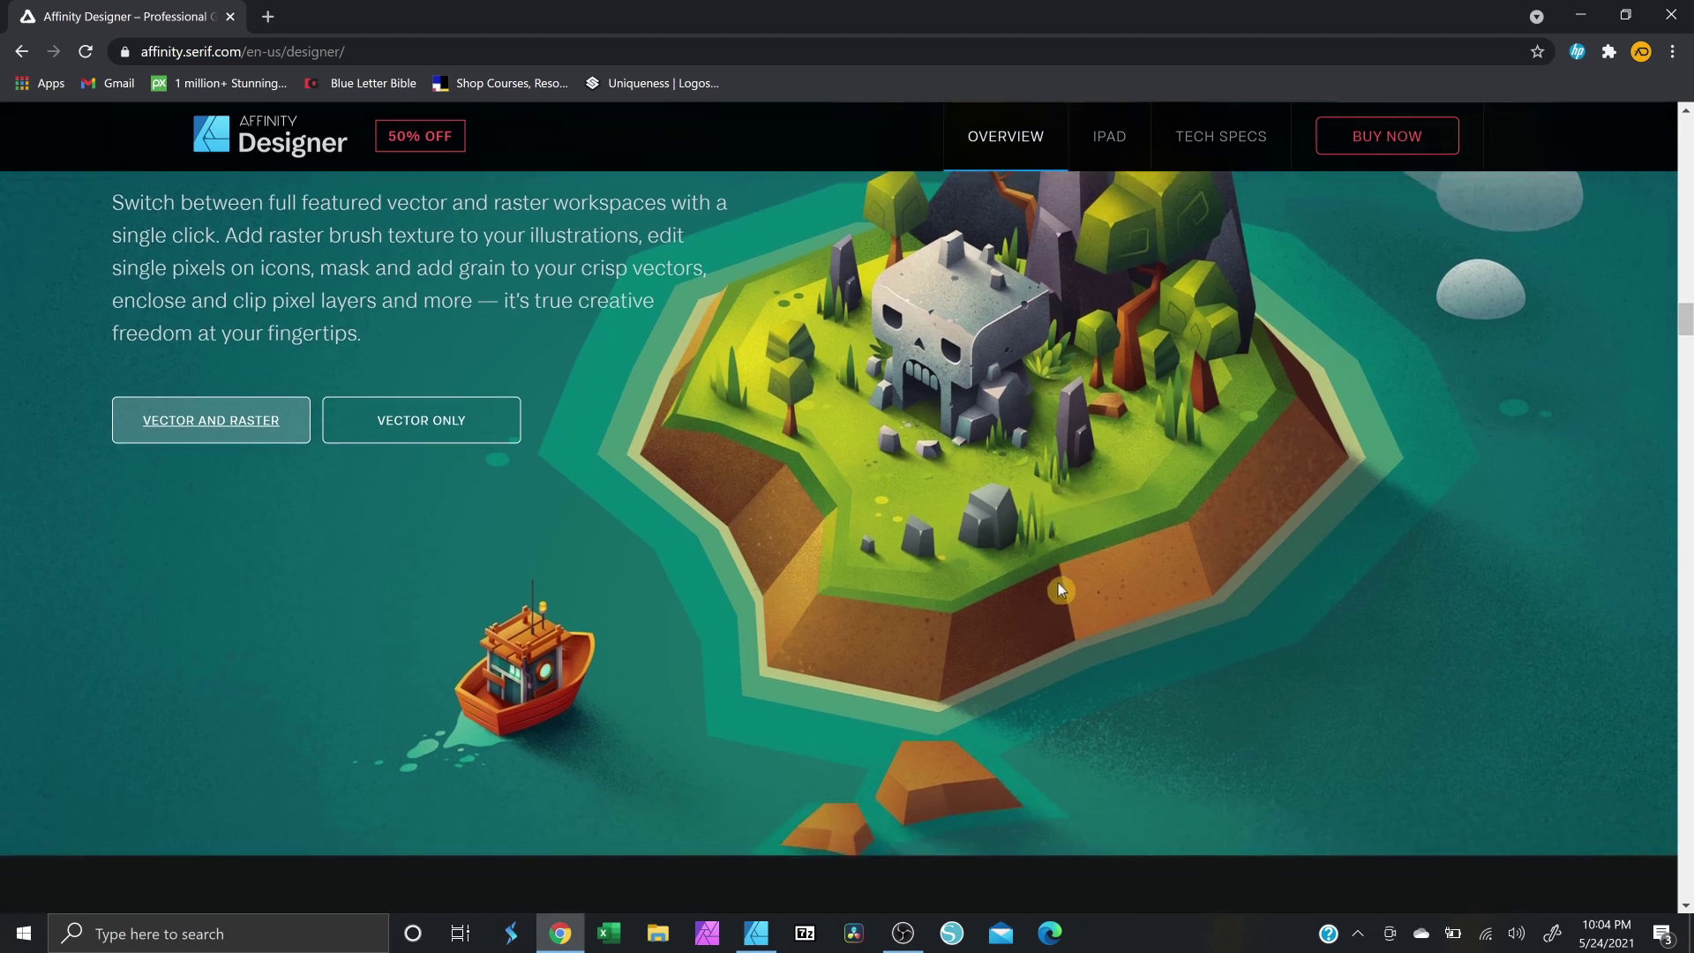
{"action": "scroll", "coordinate": [1059, 587], "scroll_direction": "down", "scroll_amount": 14}
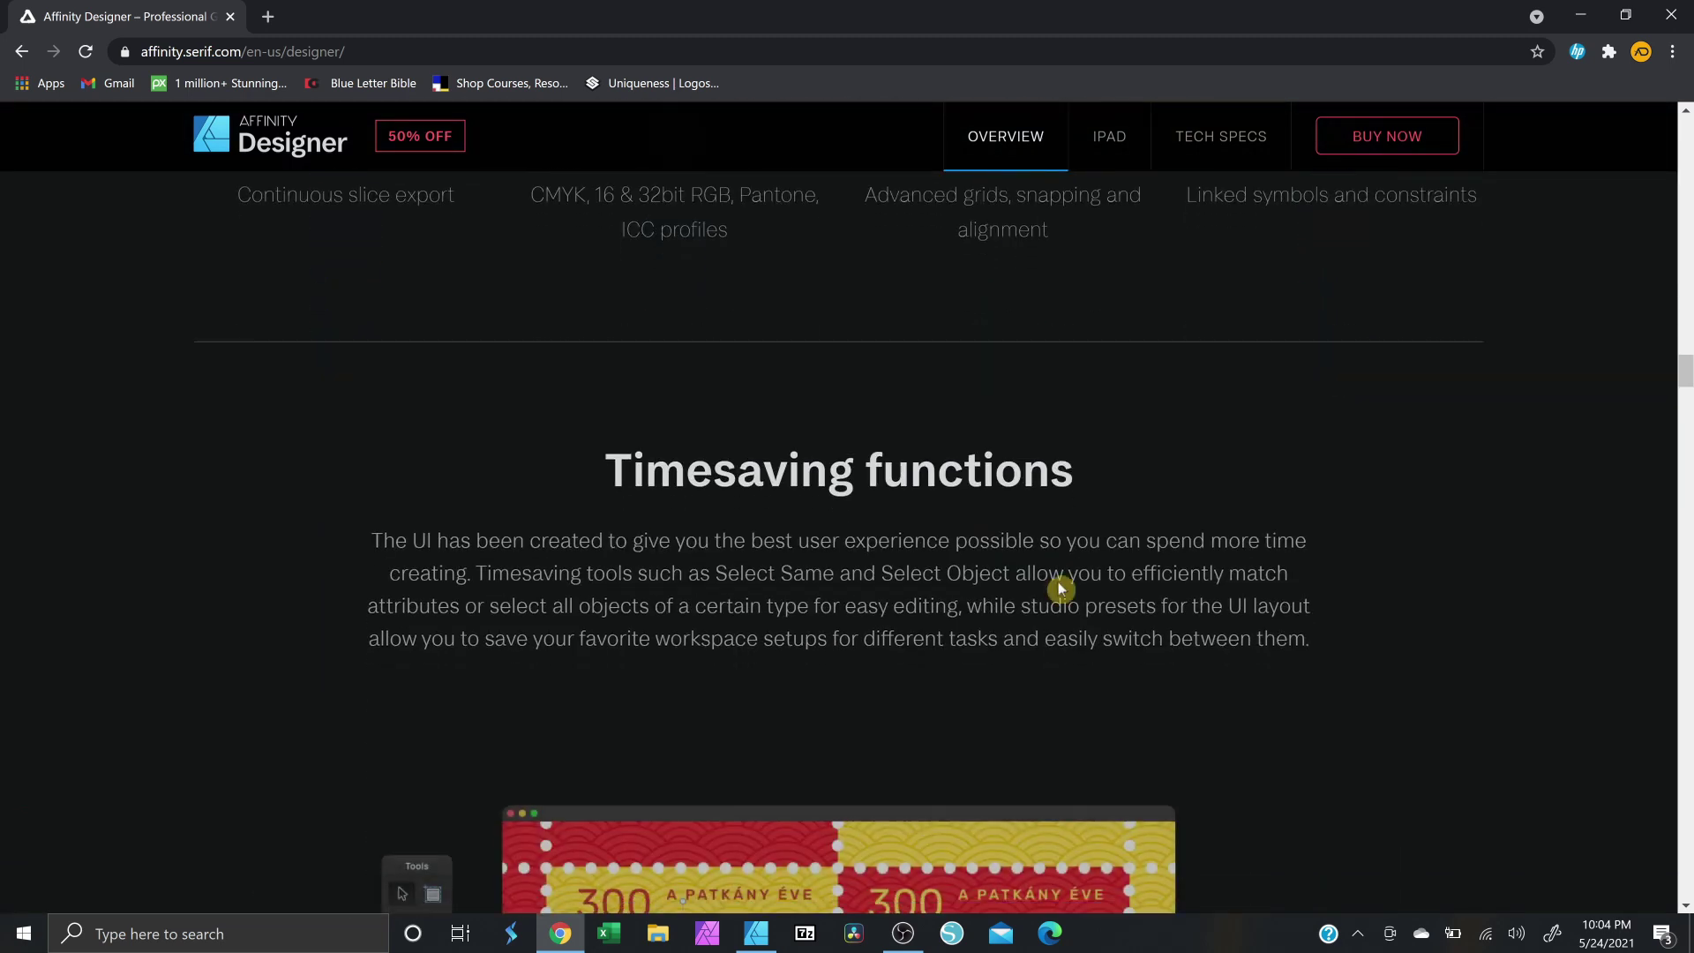
{"action": "scroll", "coordinate": [1059, 589], "scroll_direction": "down", "scroll_amount": 6}
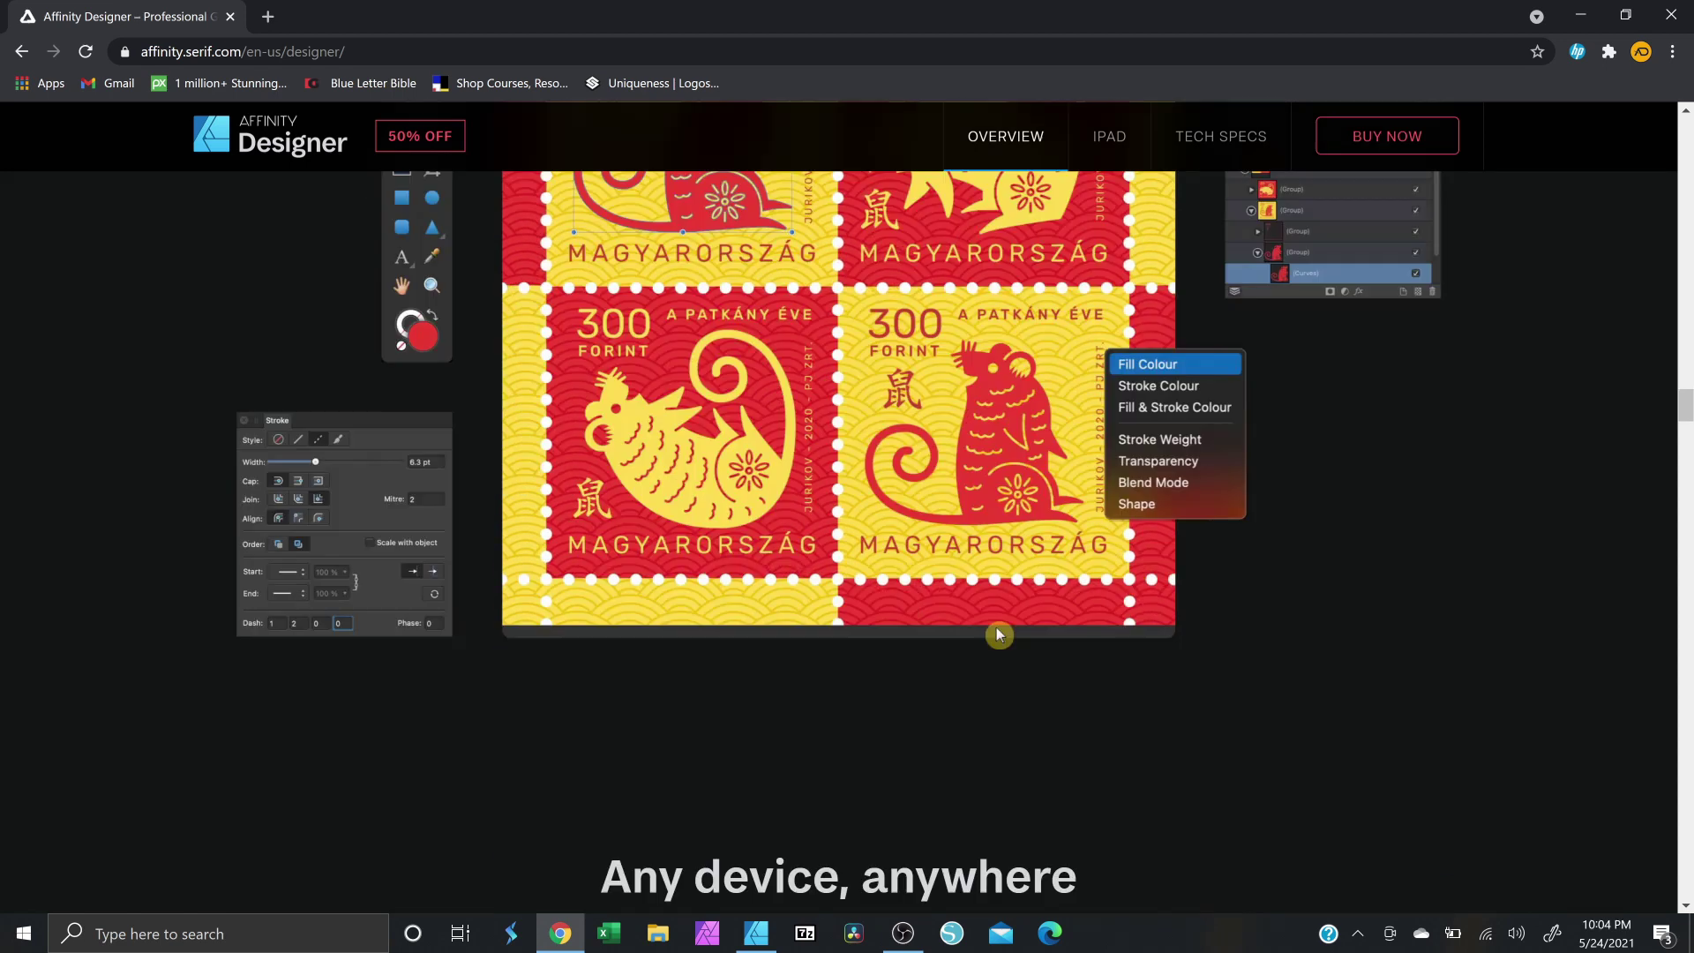
{"action": "scroll", "coordinate": [999, 634], "scroll_direction": "down", "scroll_amount": 10}
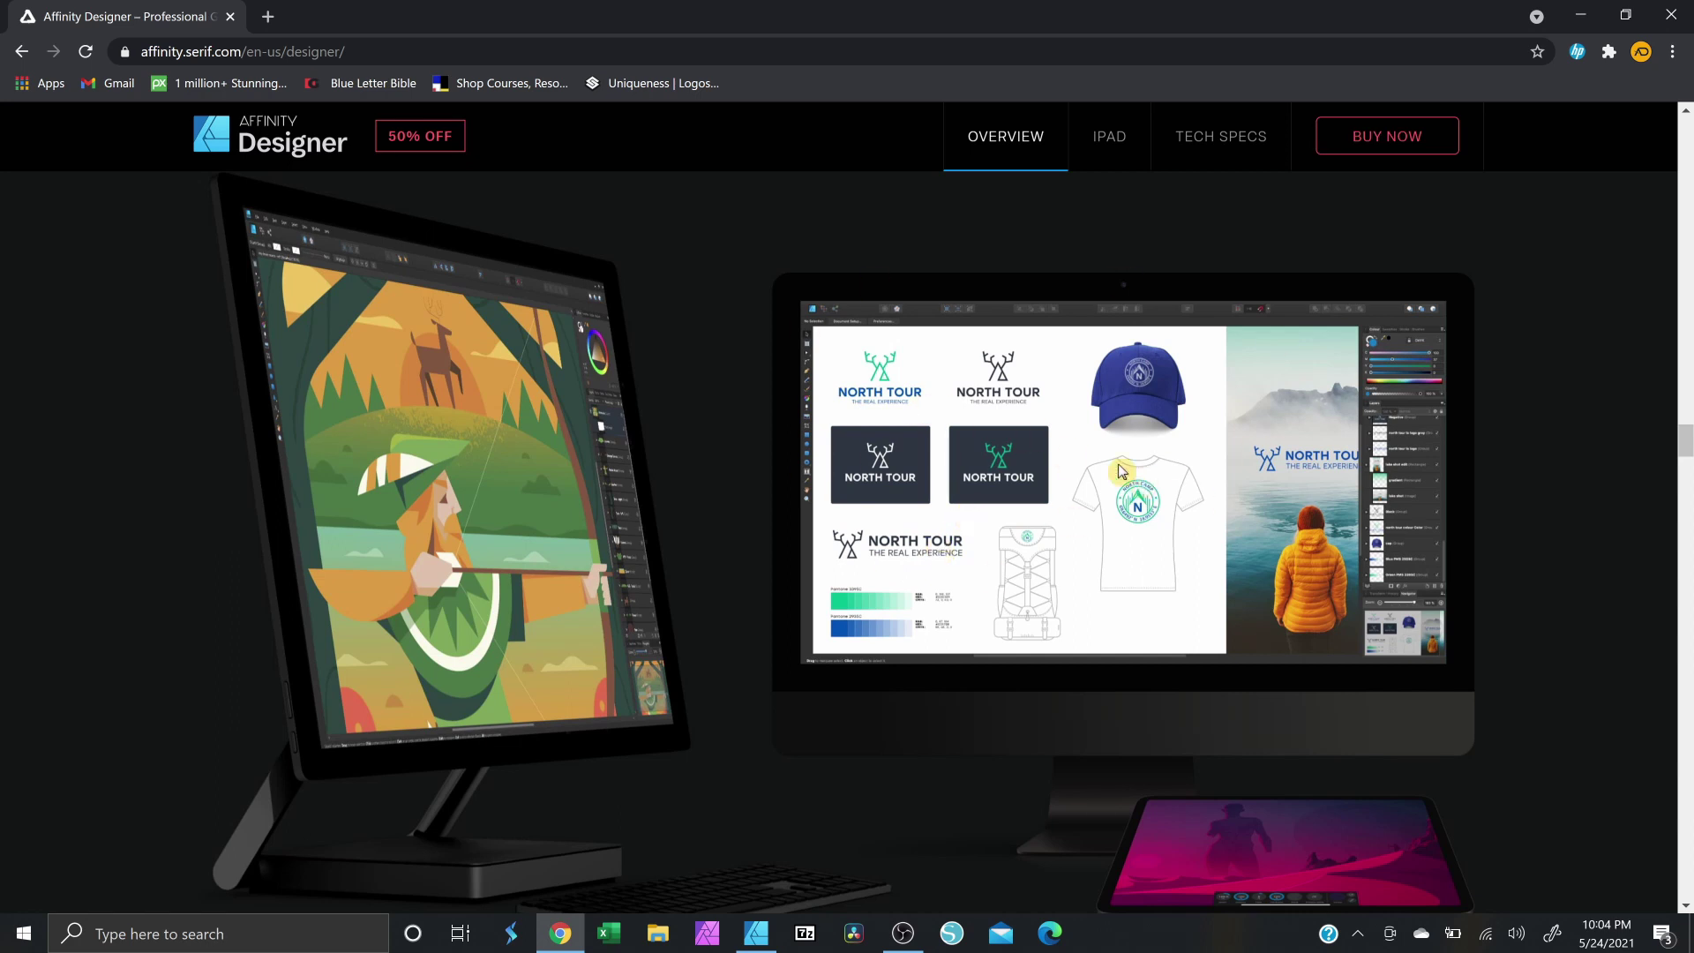
{"action": "scroll", "coordinate": [1121, 607], "scroll_direction": "down", "scroll_amount": 5}
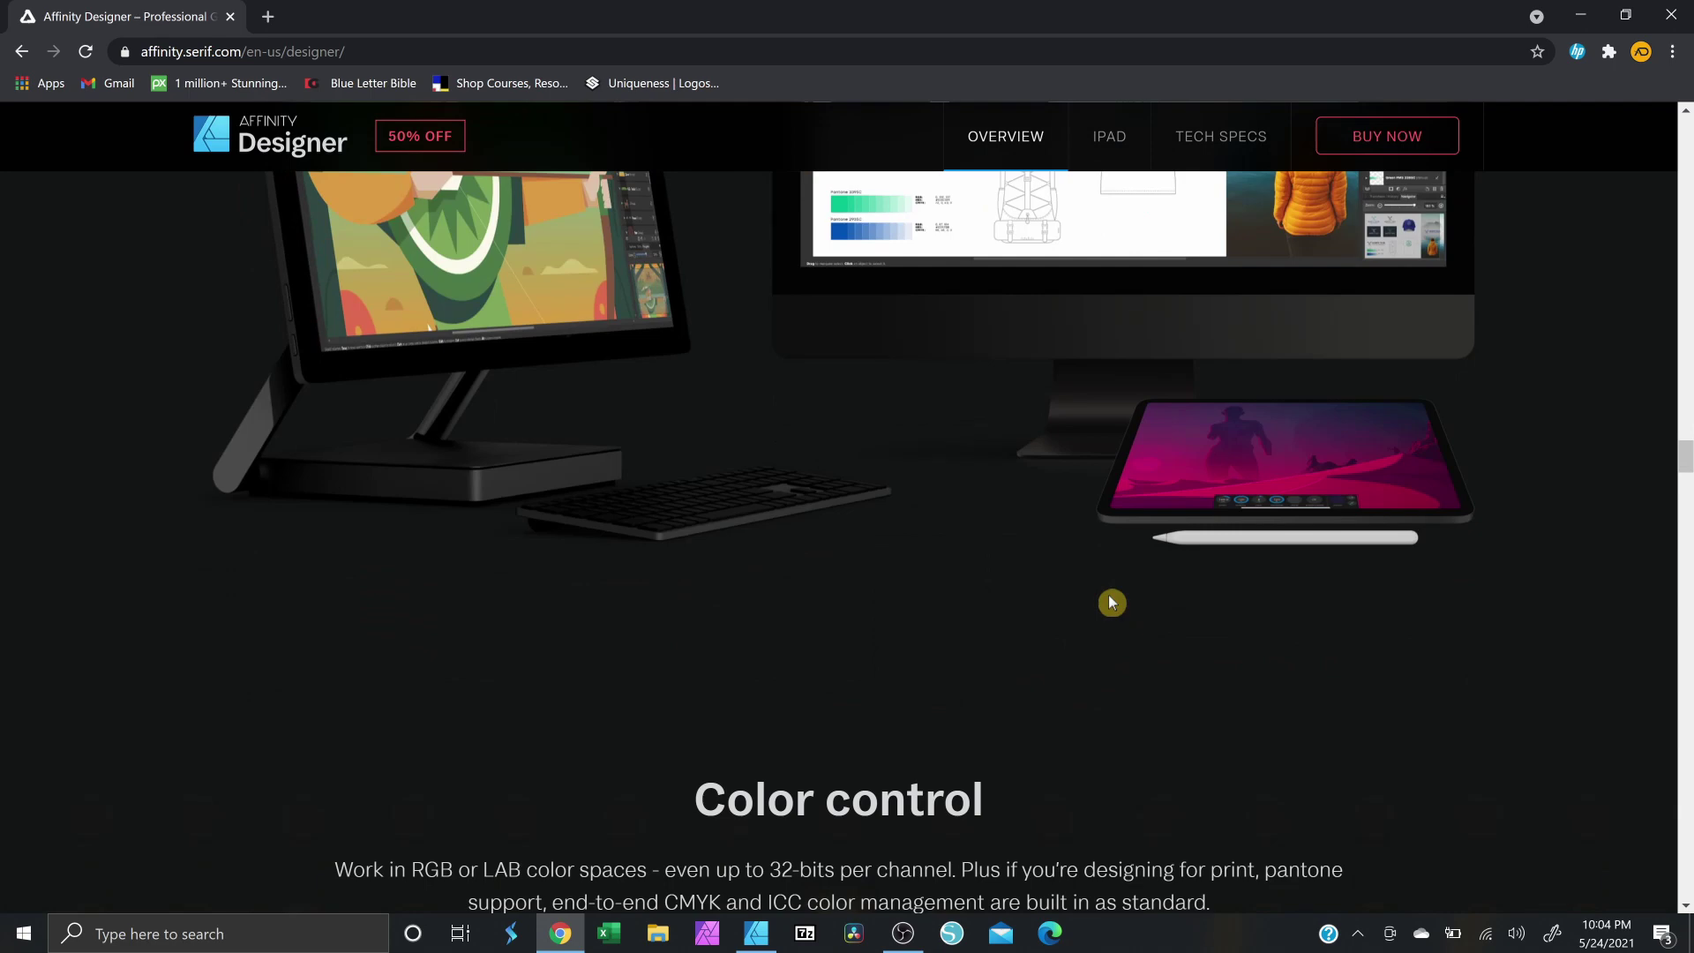
{"action": "scroll", "coordinate": [1111, 605], "scroll_direction": "down", "scroll_amount": 8}
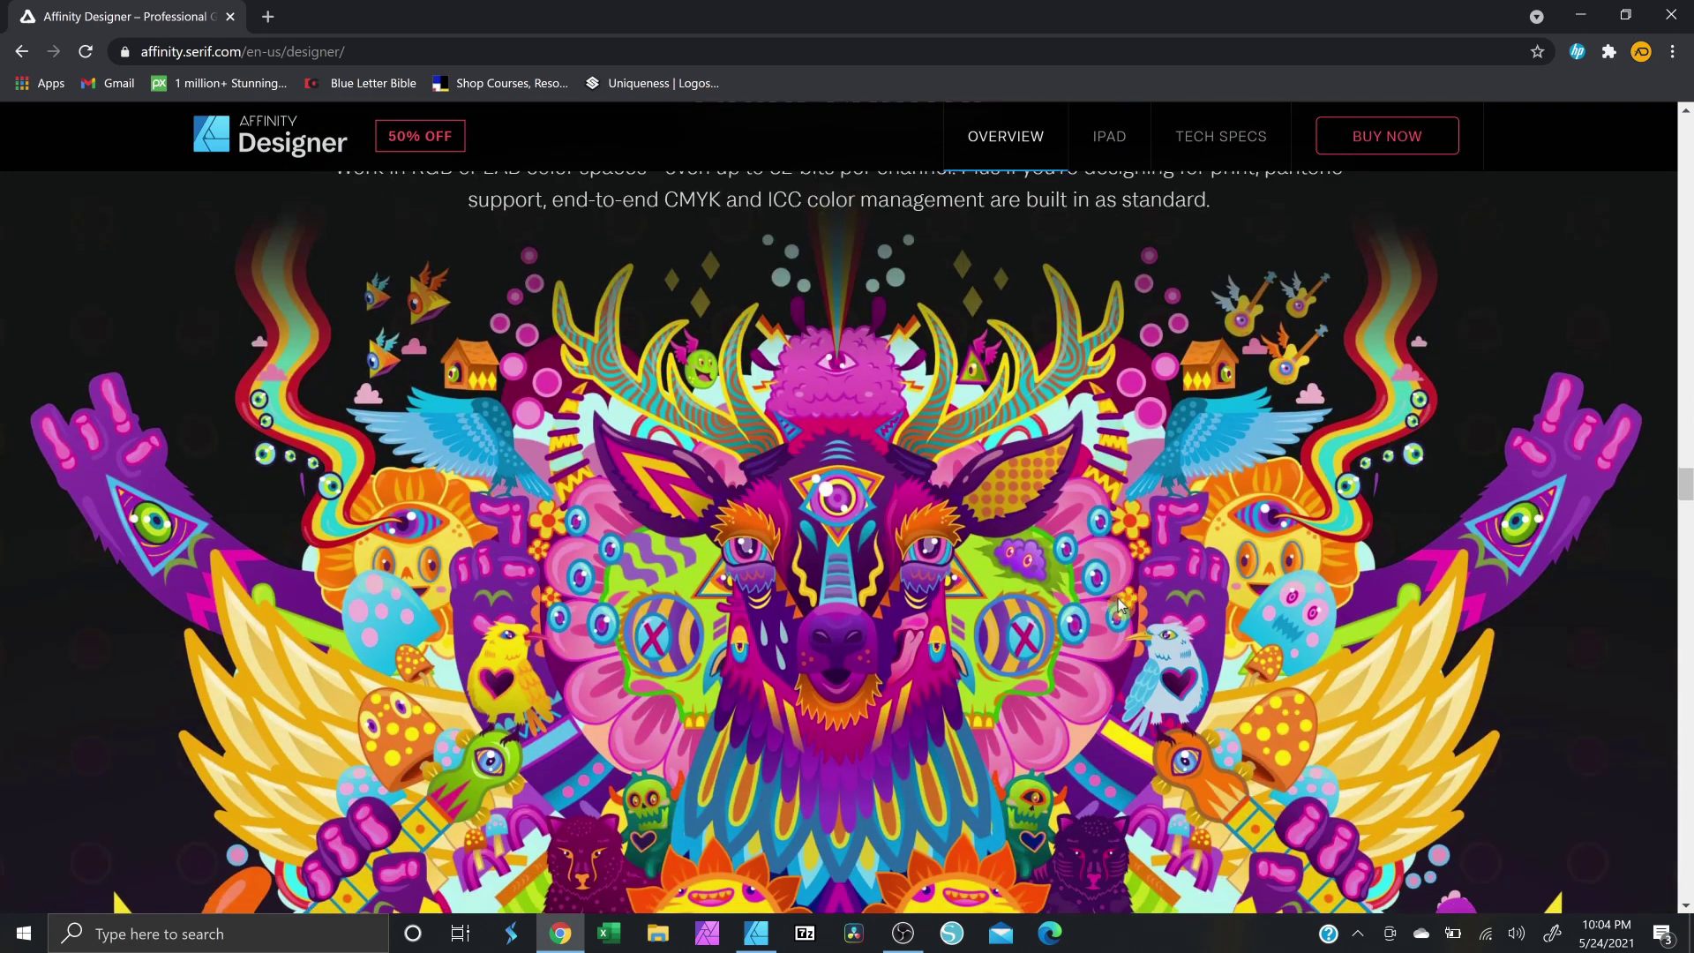
{"action": "scroll", "coordinate": [1037, 366], "scroll_direction": "down", "scroll_amount": 2}
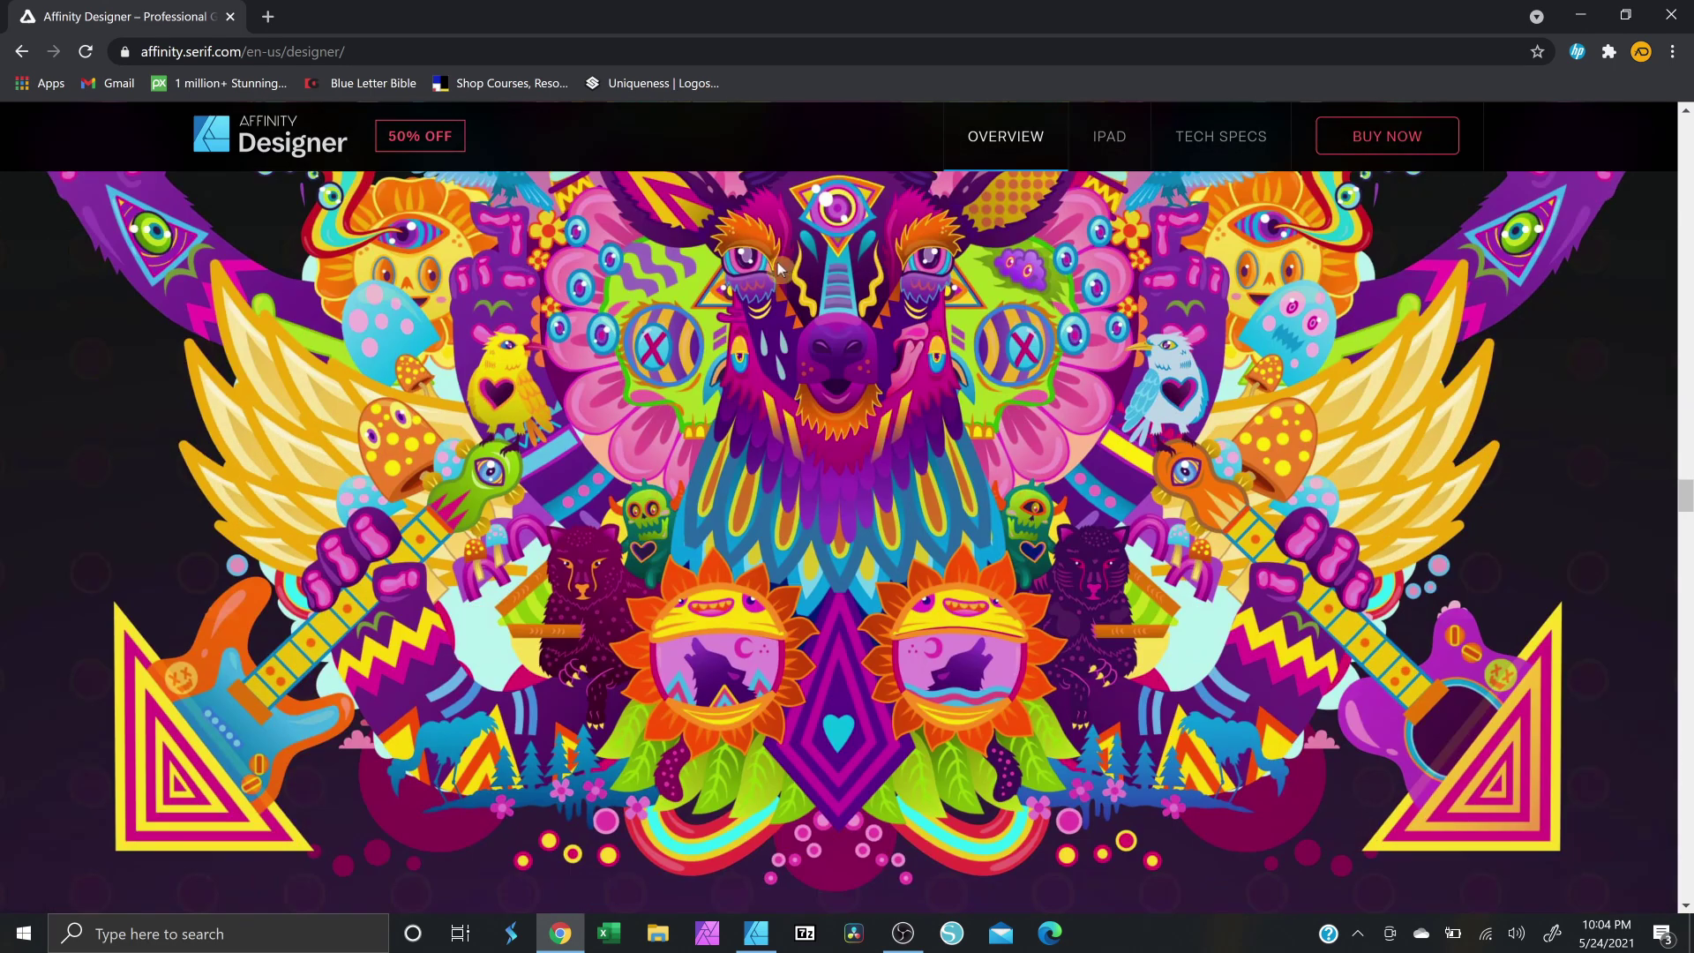
{"action": "scroll", "coordinate": [1024, 587], "scroll_direction": "down", "scroll_amount": 12}
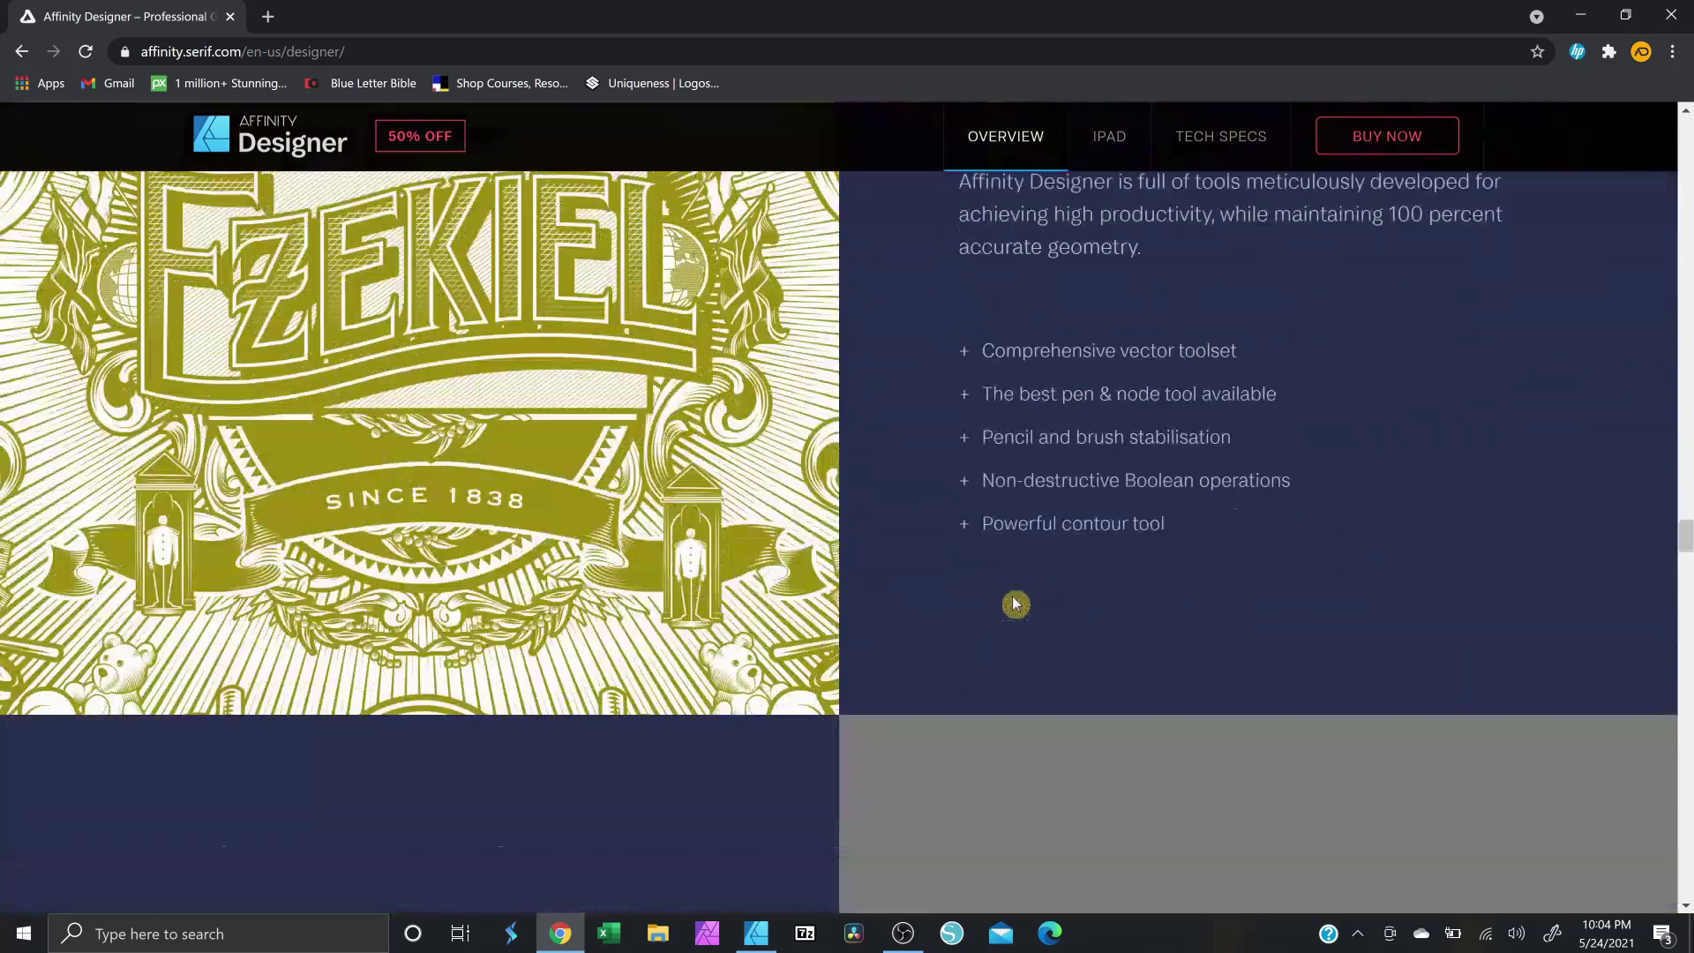
{"action": "scroll", "coordinate": [1015, 603], "scroll_direction": "down", "scroll_amount": 15}
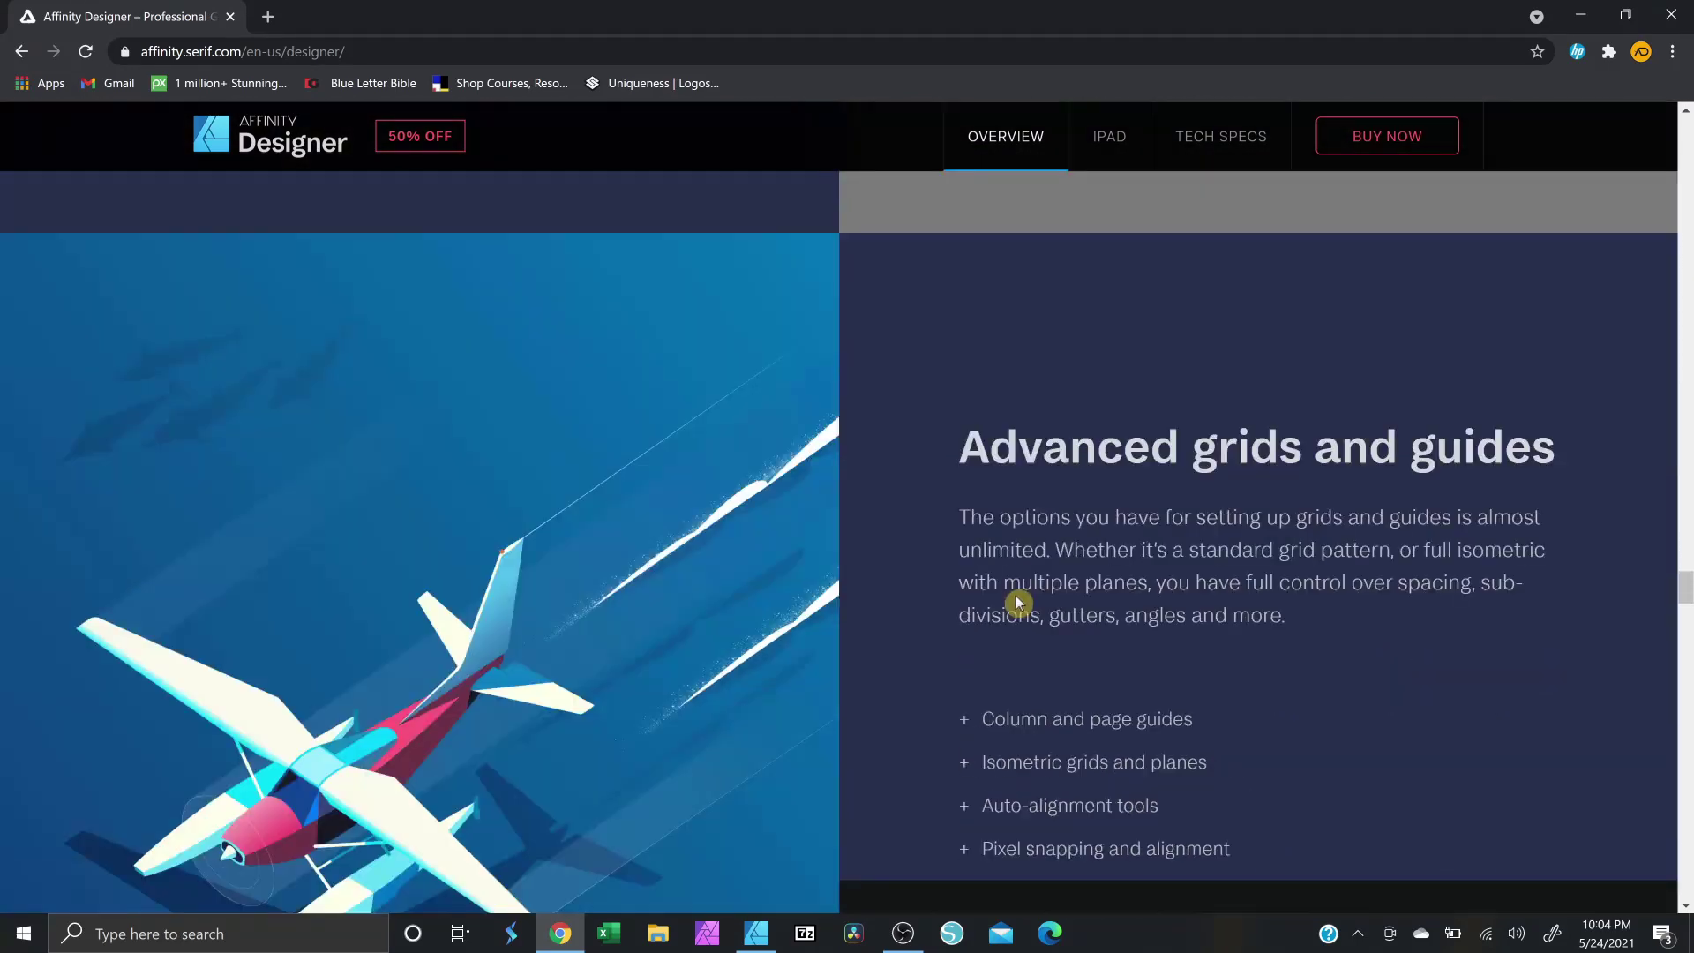
{"action": "scroll", "coordinate": [907, 521], "scroll_direction": "down", "scroll_amount": 5}
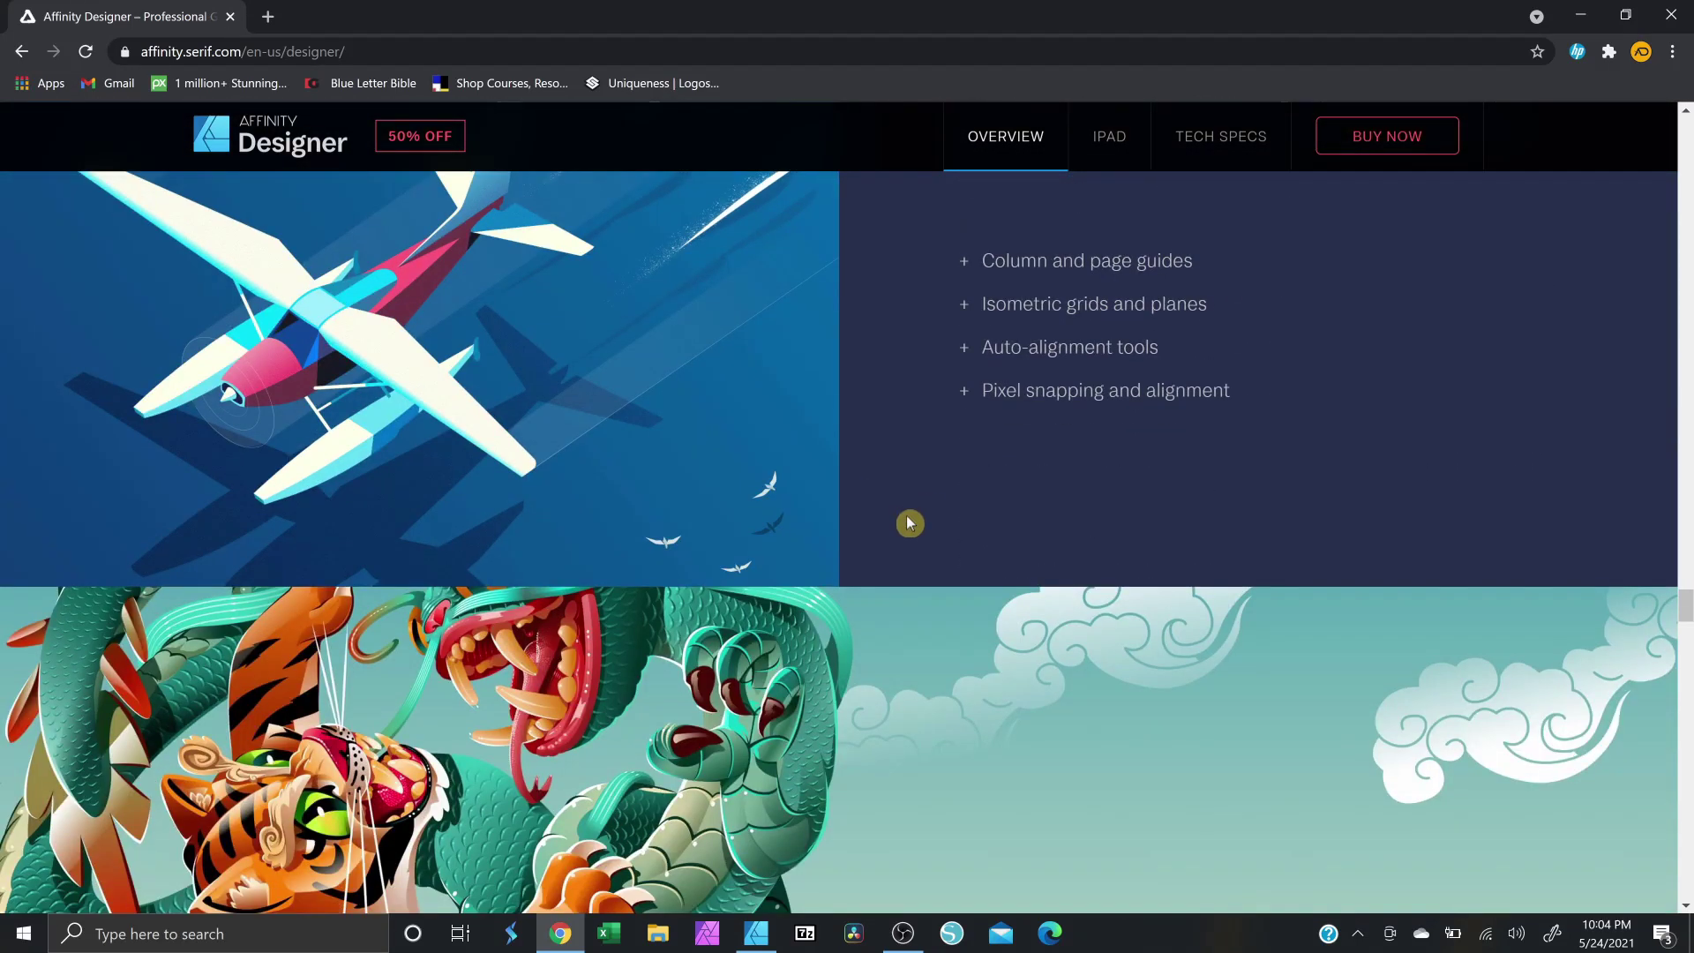
{"action": "scroll", "coordinate": [938, 549], "scroll_direction": "down", "scroll_amount": 1}
{"action": "scroll", "coordinate": [742, 595], "scroll_direction": "down", "scroll_amount": 2}
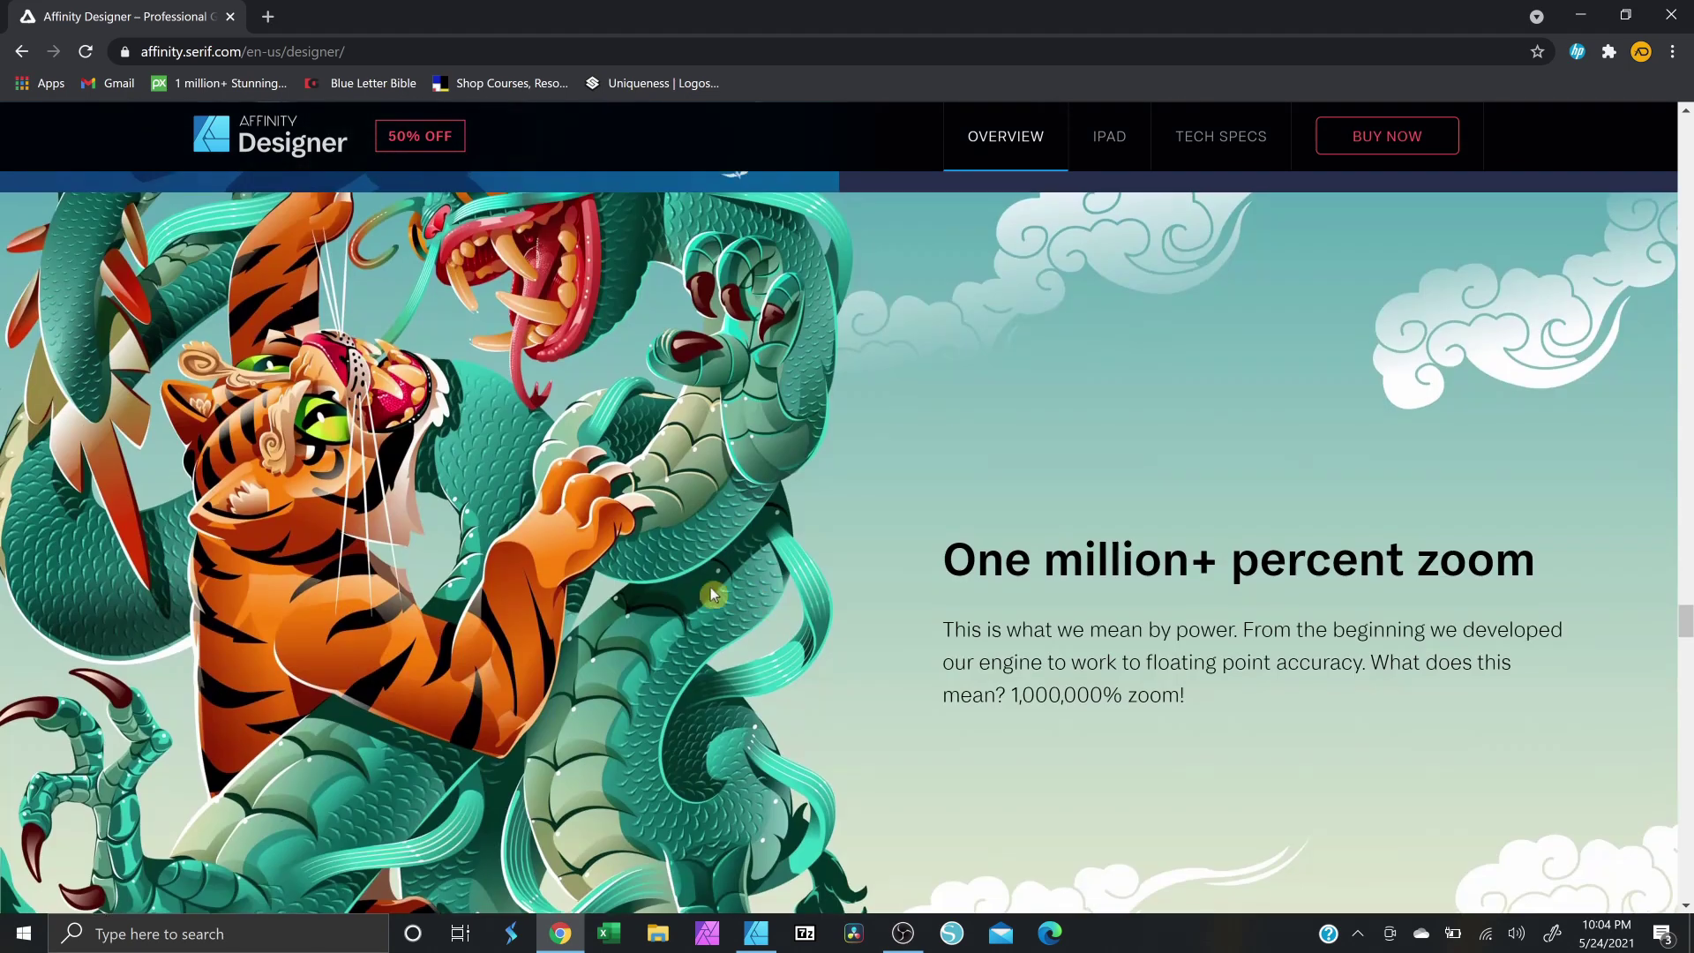
Examine the overview sections on artboards, symbols, text features and supported file types.
{"action": "scroll", "coordinate": [824, 579], "scroll_direction": "down", "scroll_amount": 9}
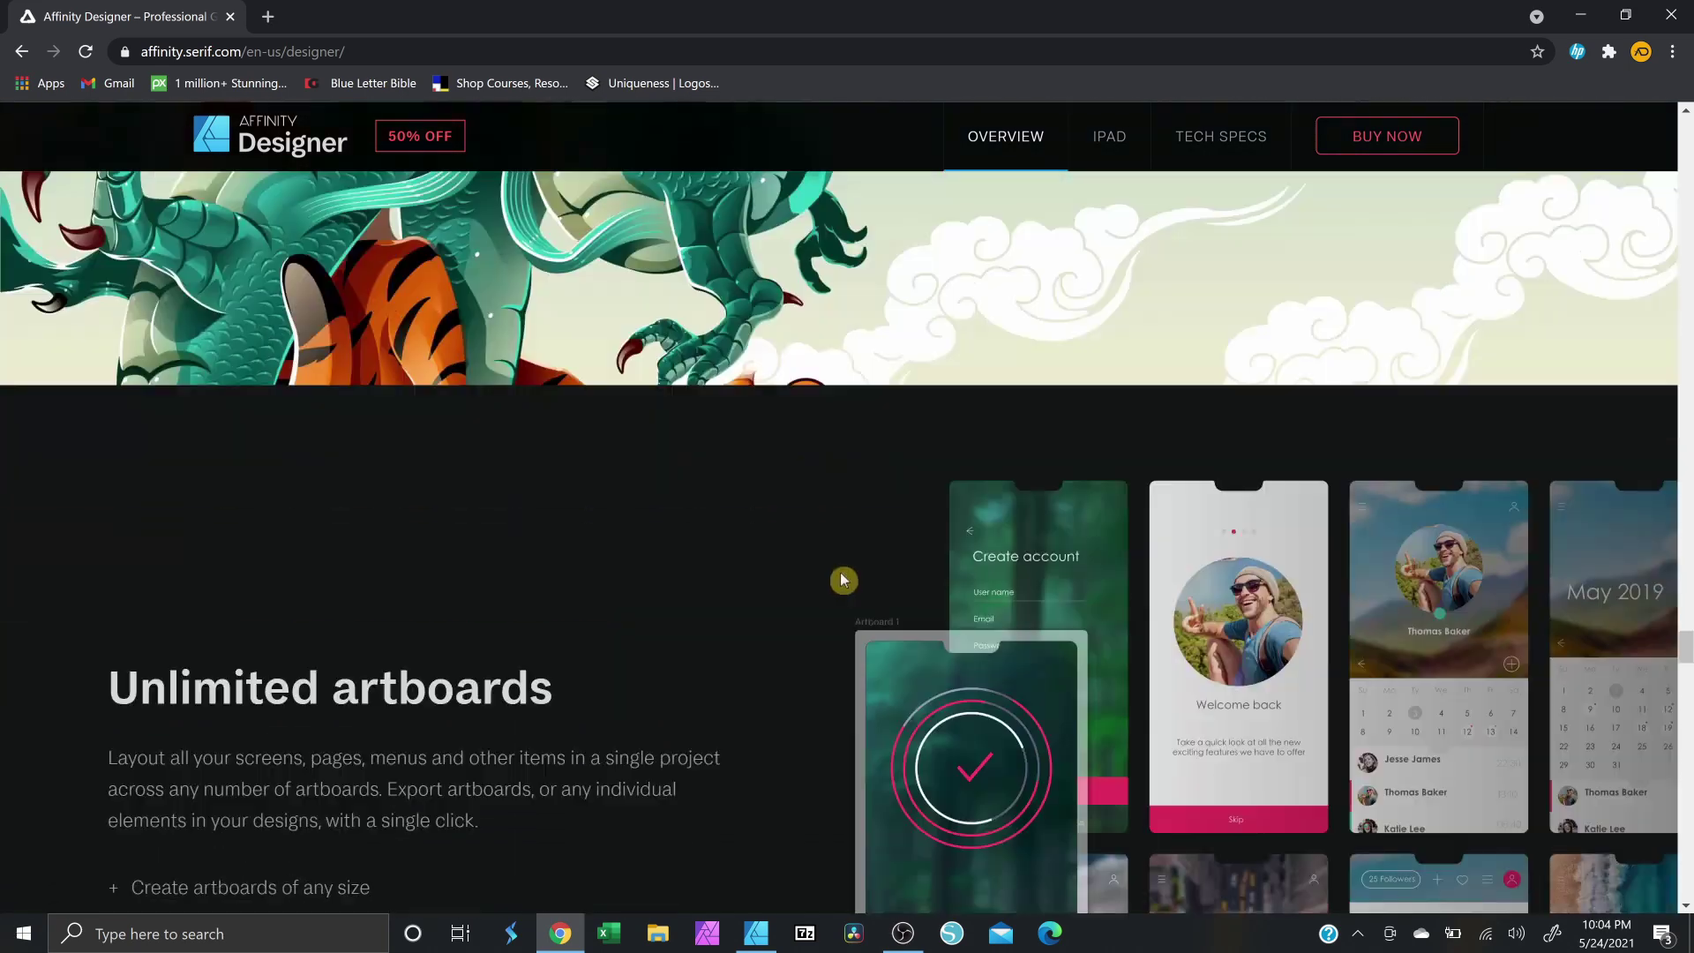
{"action": "scroll", "coordinate": [843, 578], "scroll_direction": "down", "scroll_amount": 20}
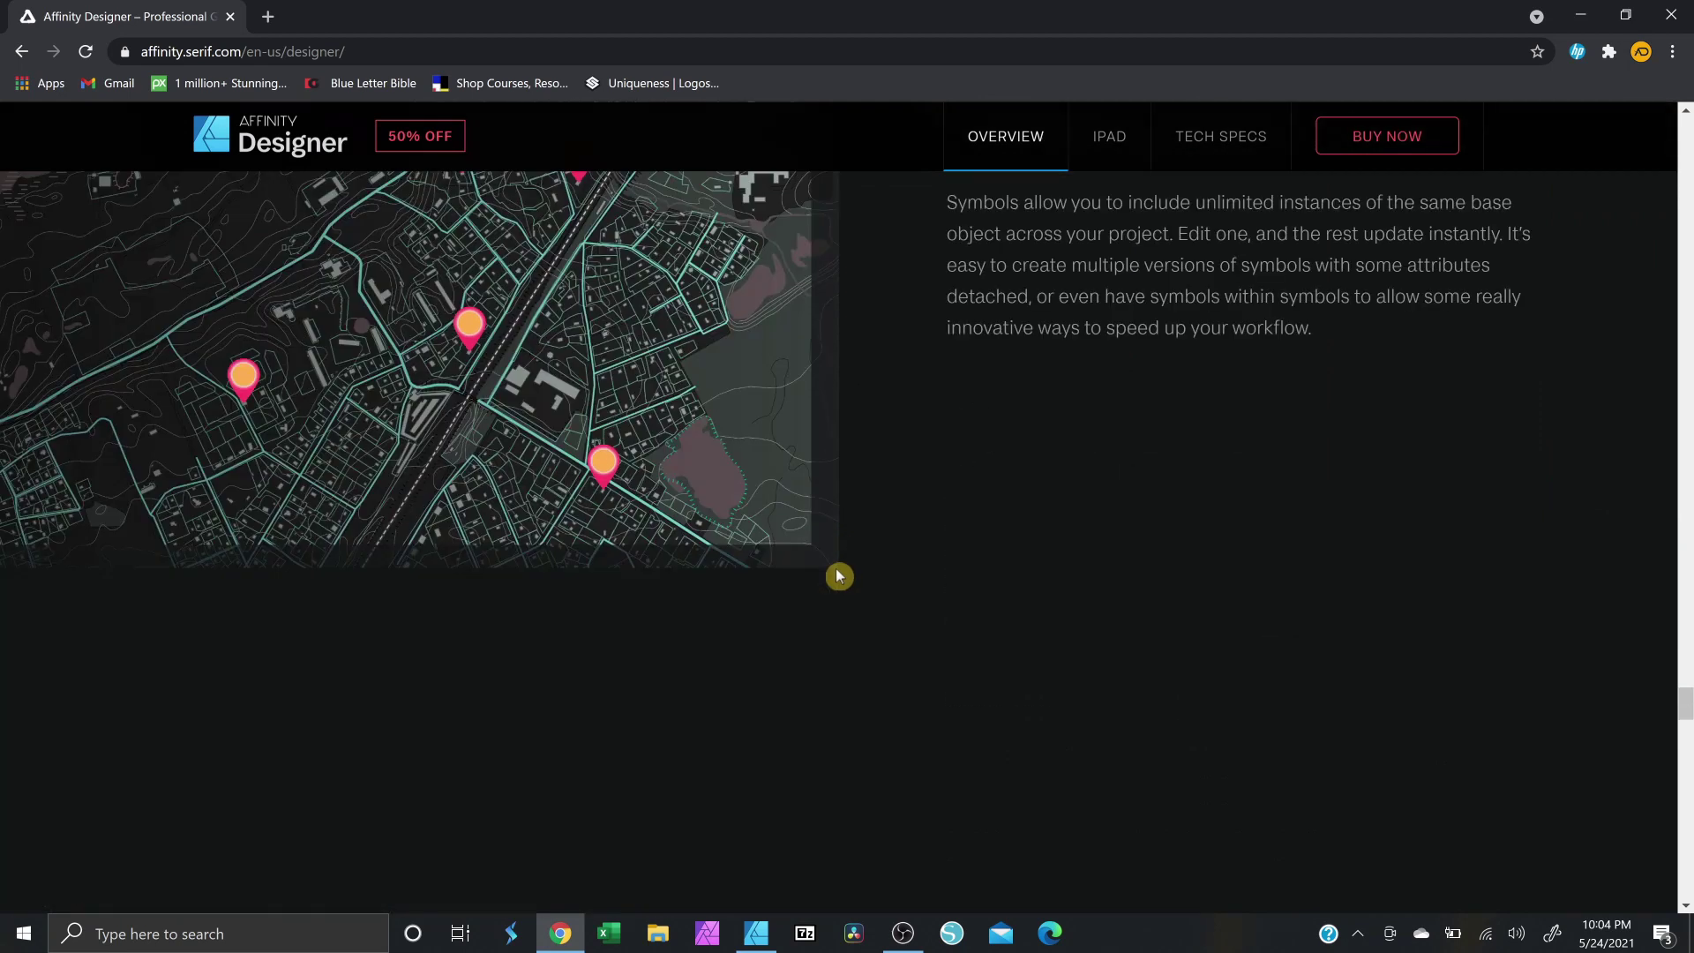
{"action": "scroll", "coordinate": [837, 575], "scroll_direction": "down", "scroll_amount": 18}
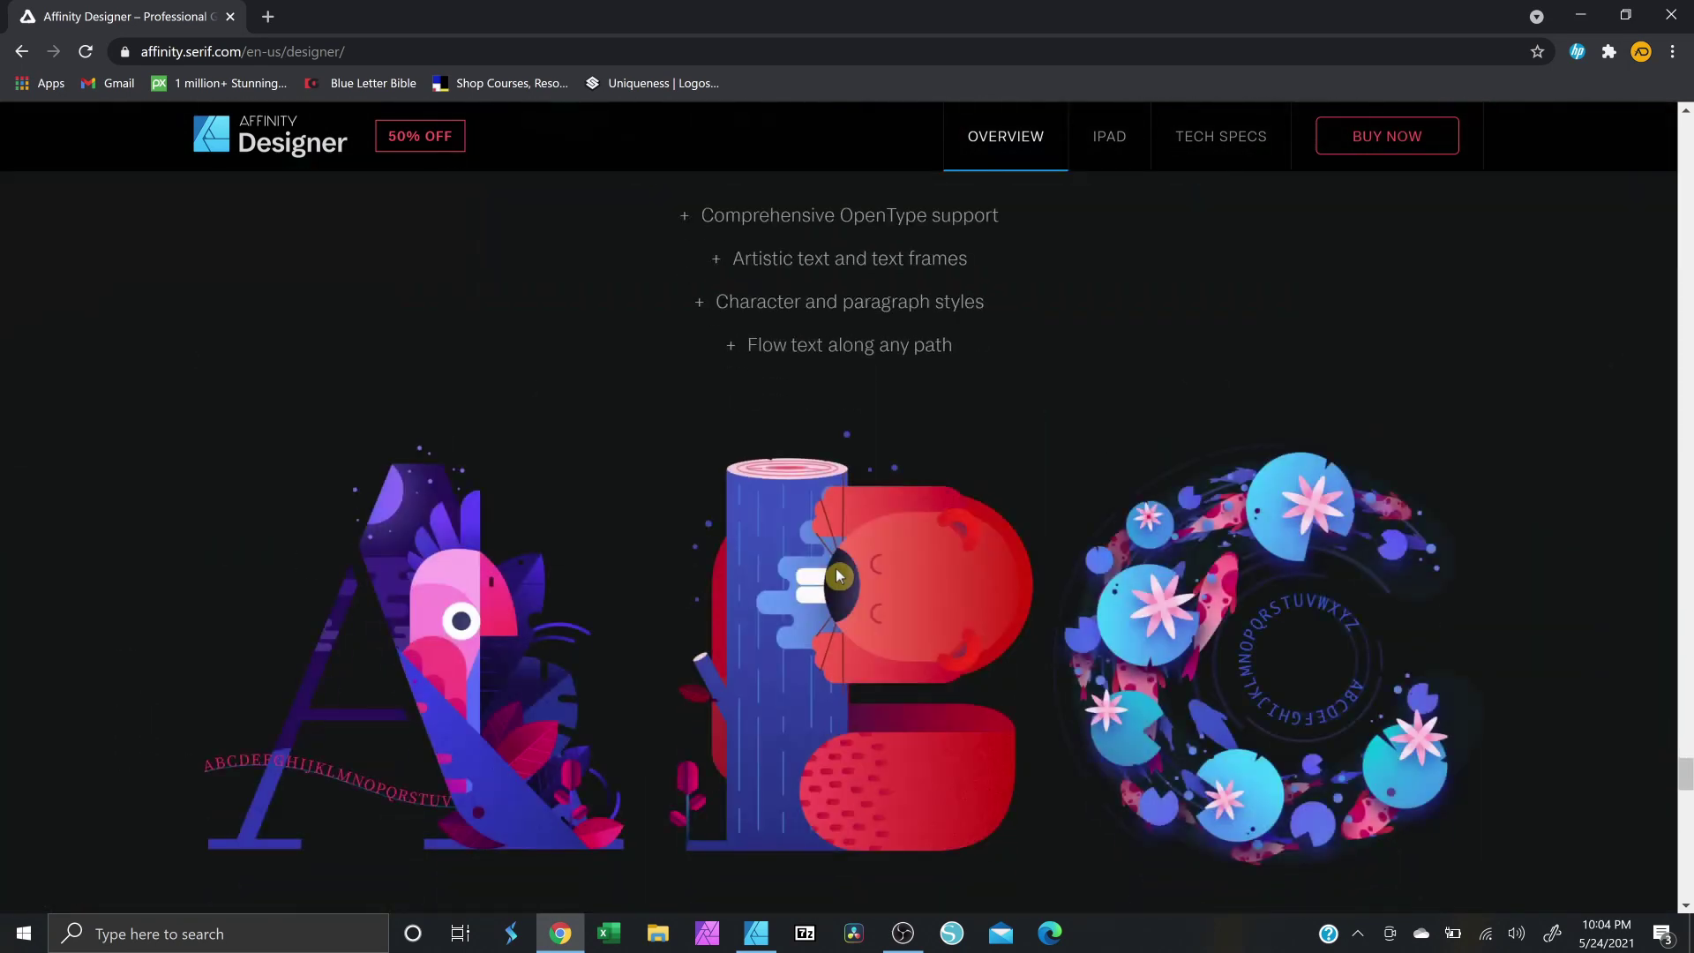
{"action": "scroll", "coordinate": [838, 576], "scroll_direction": "down", "scroll_amount": 9}
{"action": "scroll", "coordinate": [981, 576], "scroll_direction": "up", "scroll_amount": 1}
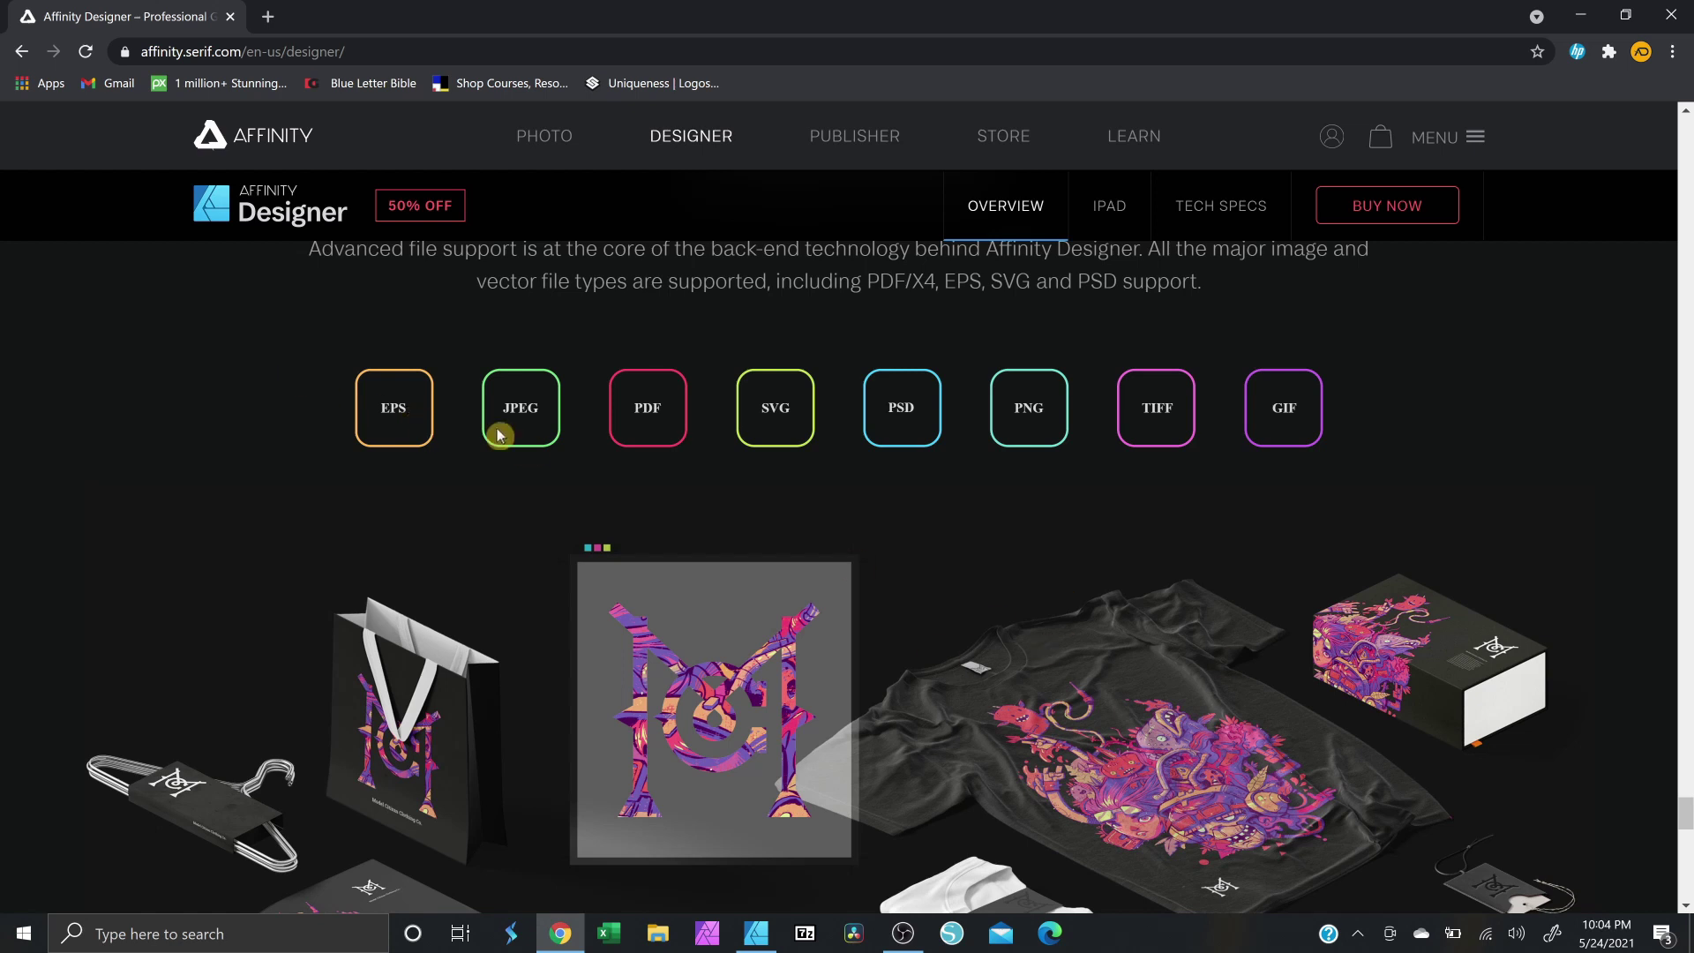
{"action": "scroll", "coordinate": [985, 506], "scroll_direction": "down", "scroll_amount": 1}
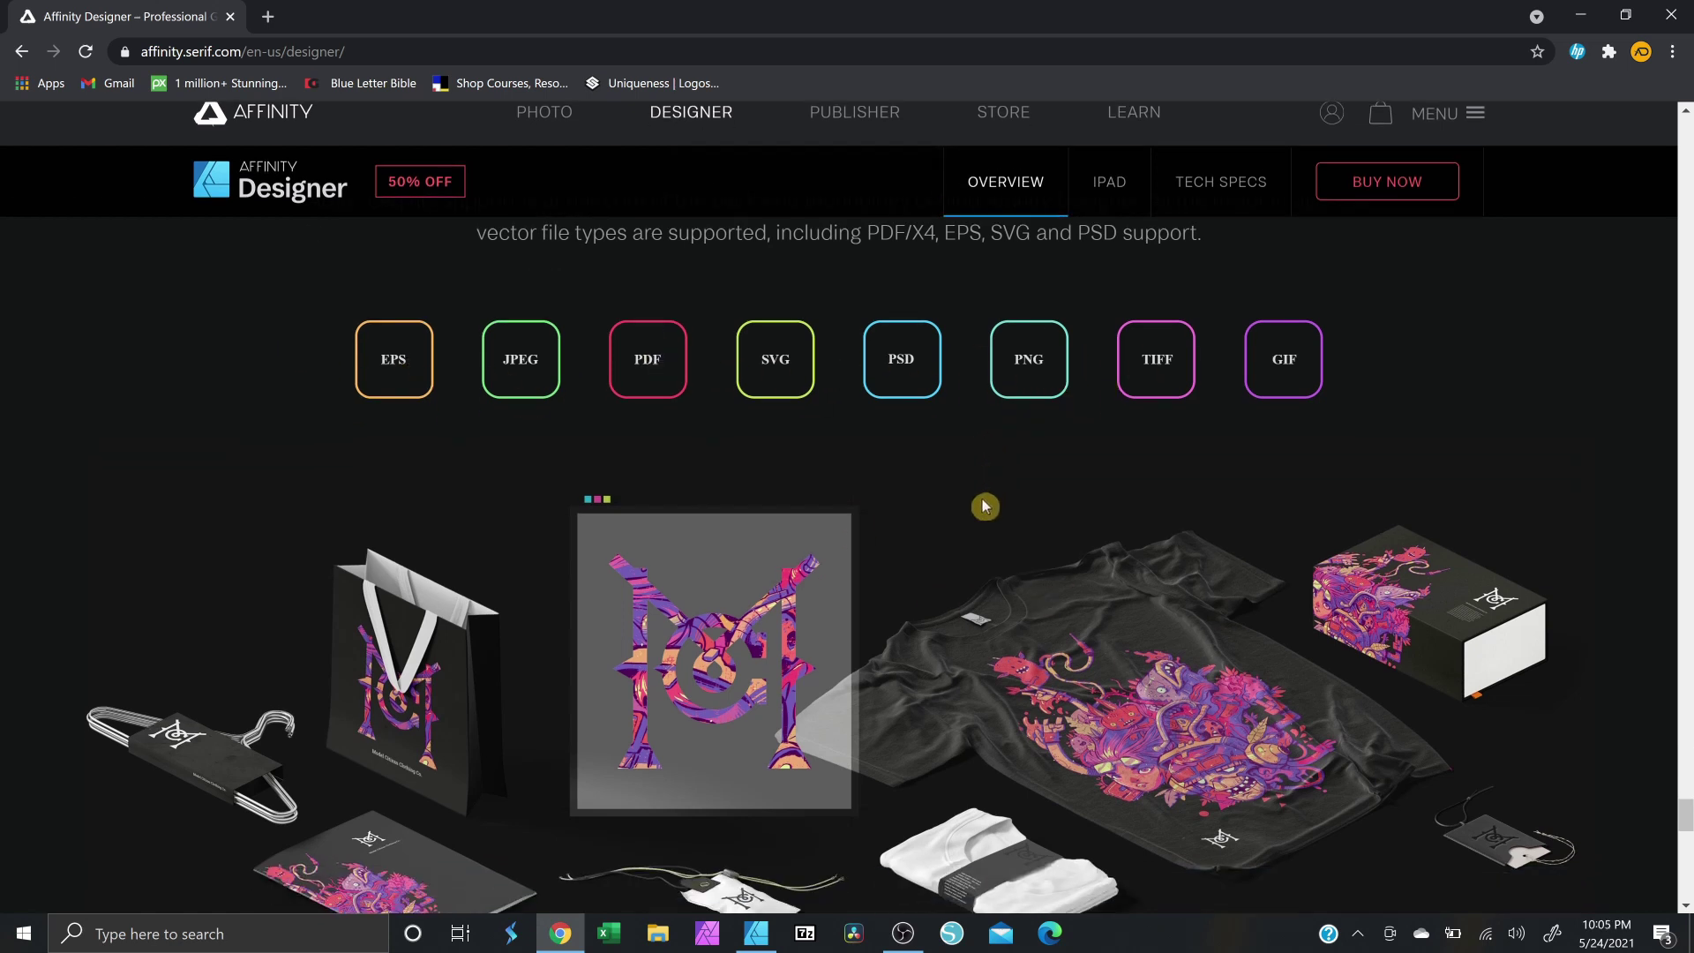
Review the subscription-free offer and the purchase options for Mac, Windows and iPad at the end of the page.
{"action": "scroll", "coordinate": [982, 499], "scroll_direction": "down", "scroll_amount": 6}
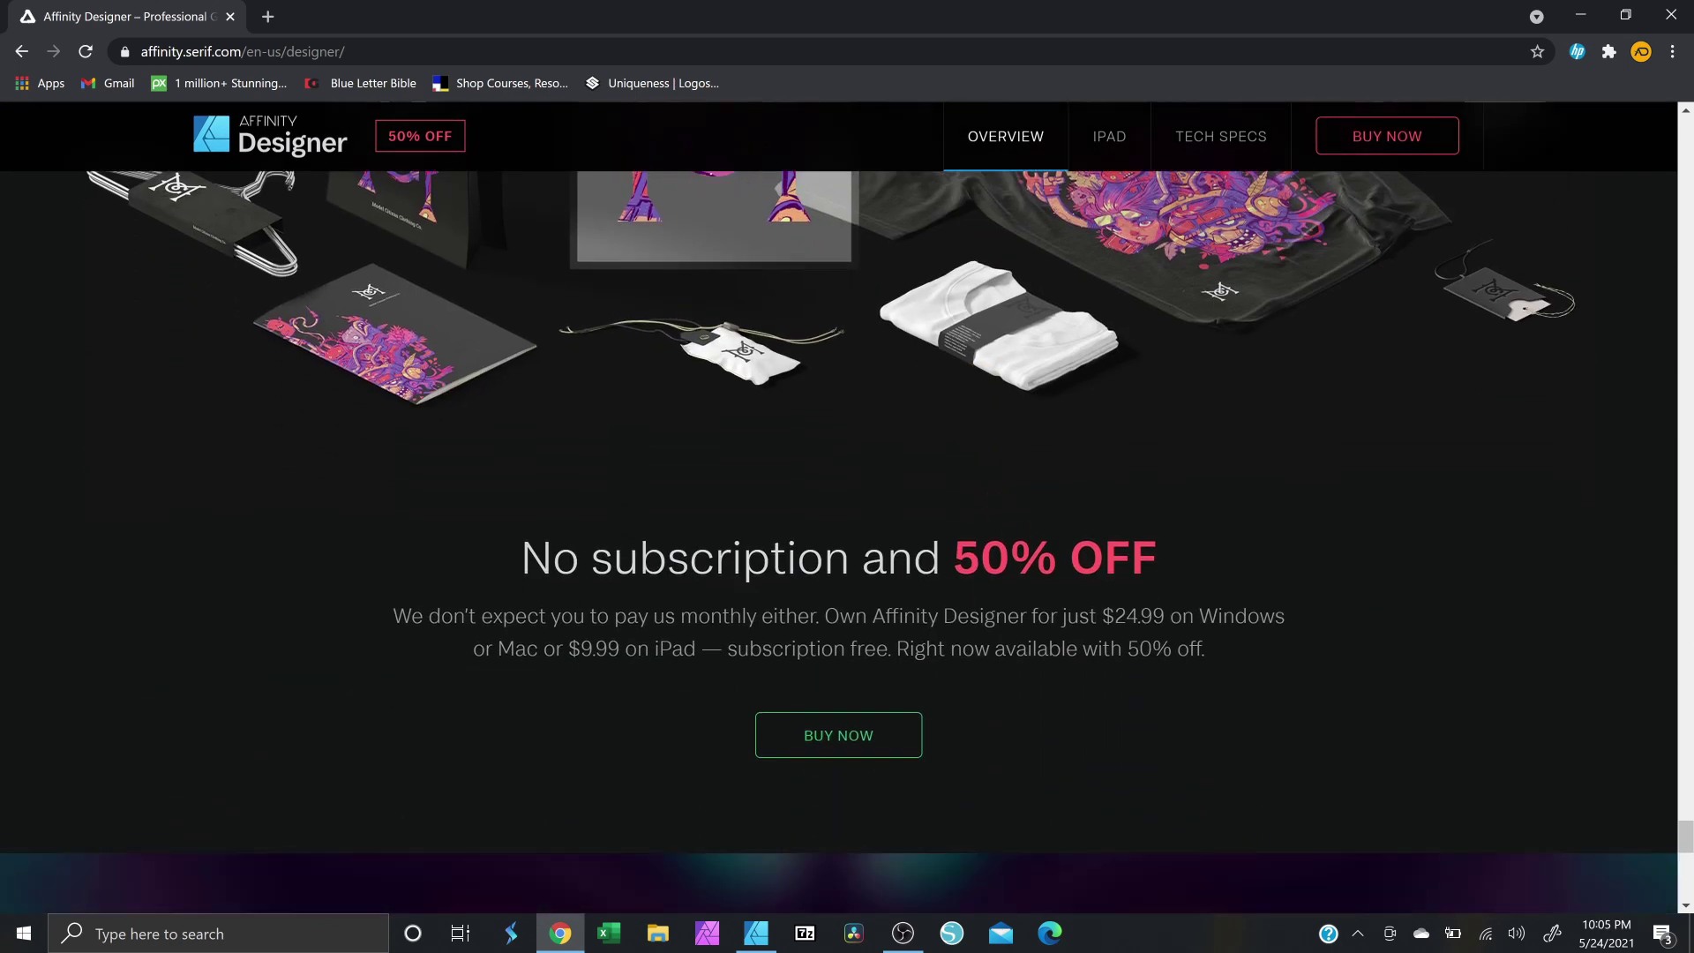
{"action": "scroll", "coordinate": [1044, 578], "scroll_direction": "down", "scroll_amount": 10}
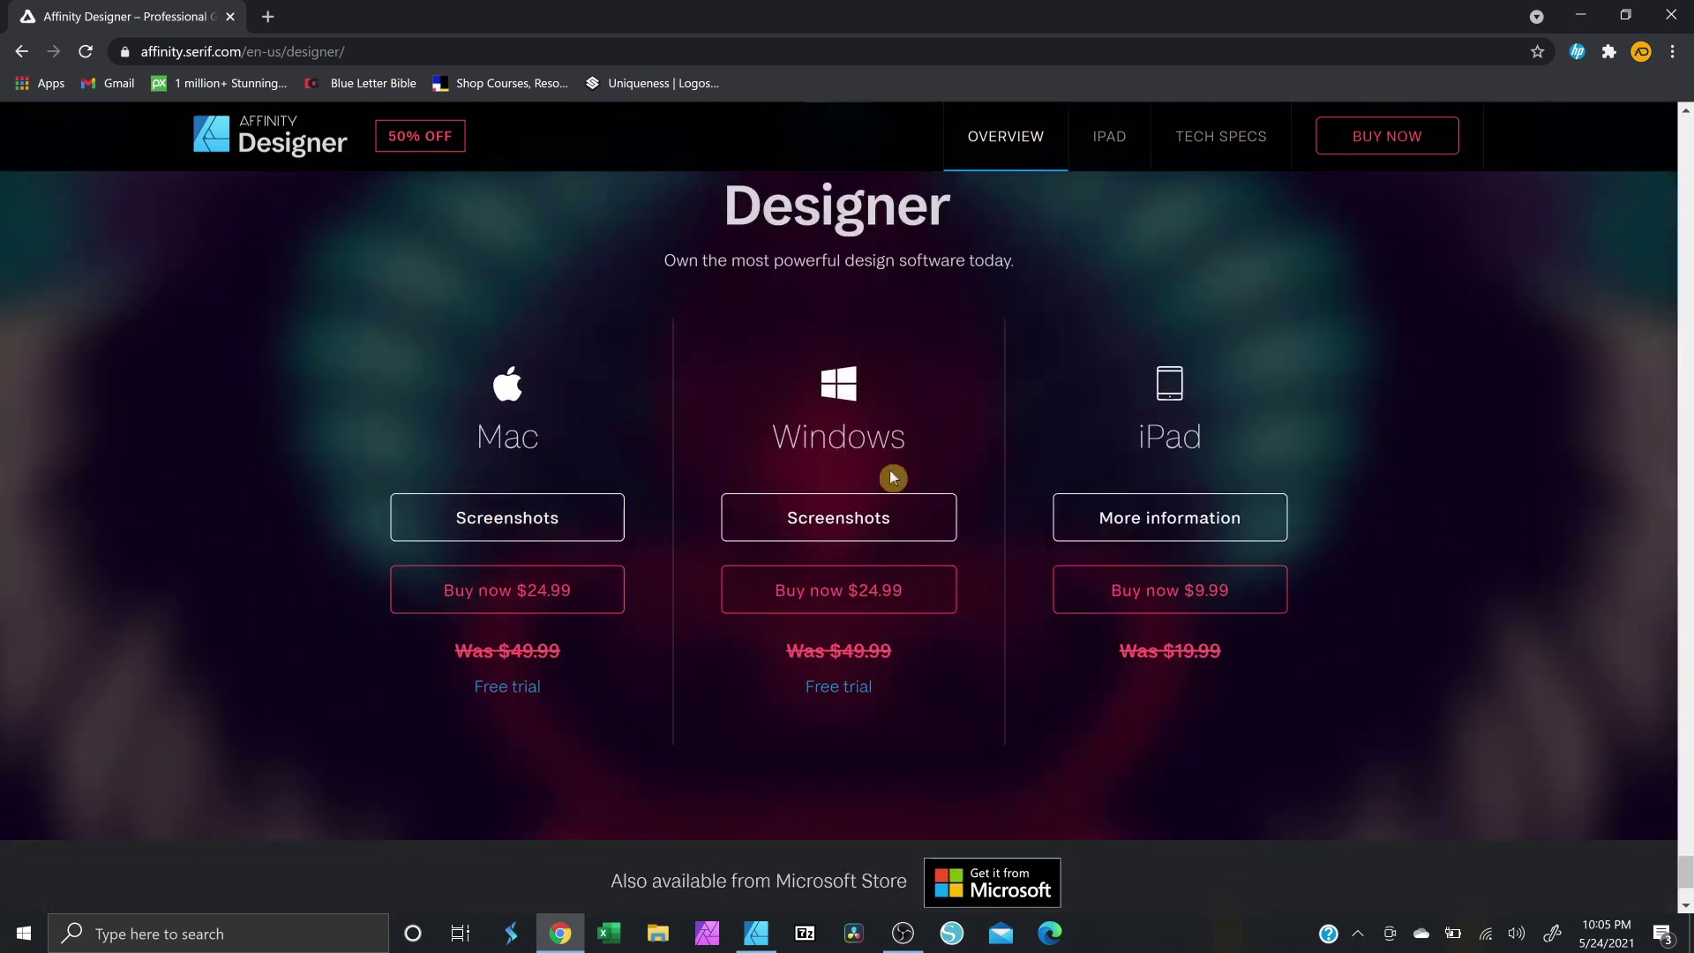
{"action": "left_click", "coordinate": [849, 595]}
{"action": "scroll", "coordinate": [918, 619], "scroll_direction": "down", "scroll_amount": 2}
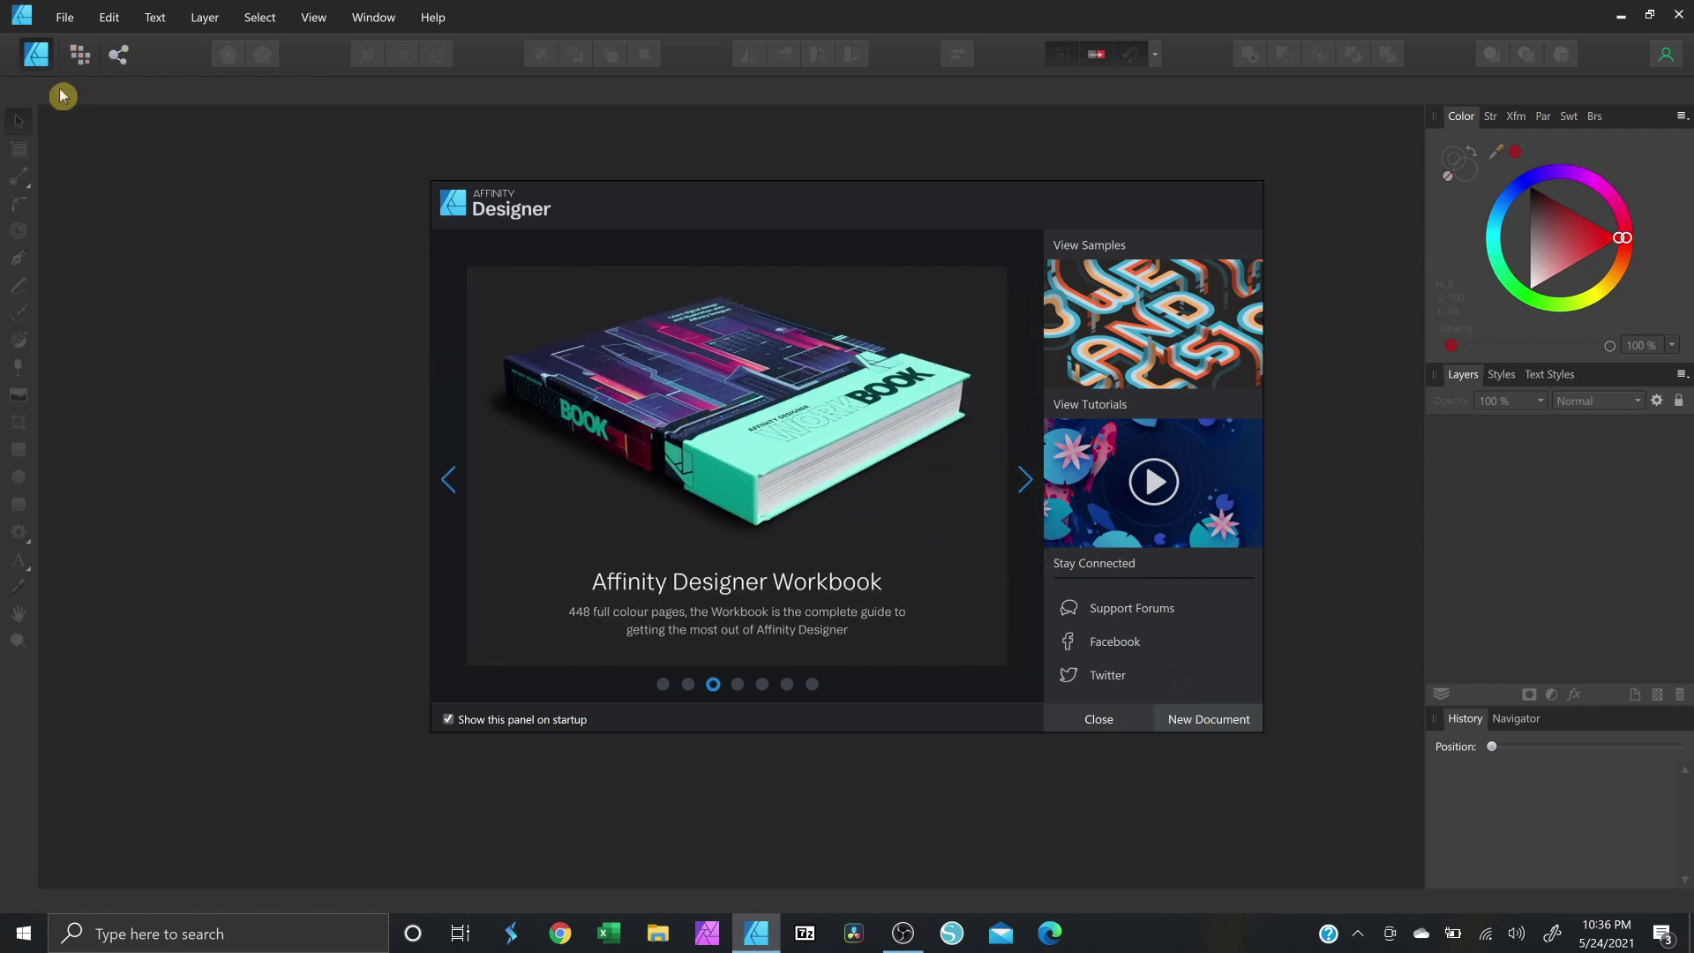
Create a new 1280 × 1280 px document at 300 DPI with pixels as the document units, after browsing the presets.
{"action": "left_click", "coordinate": [59, 20]}
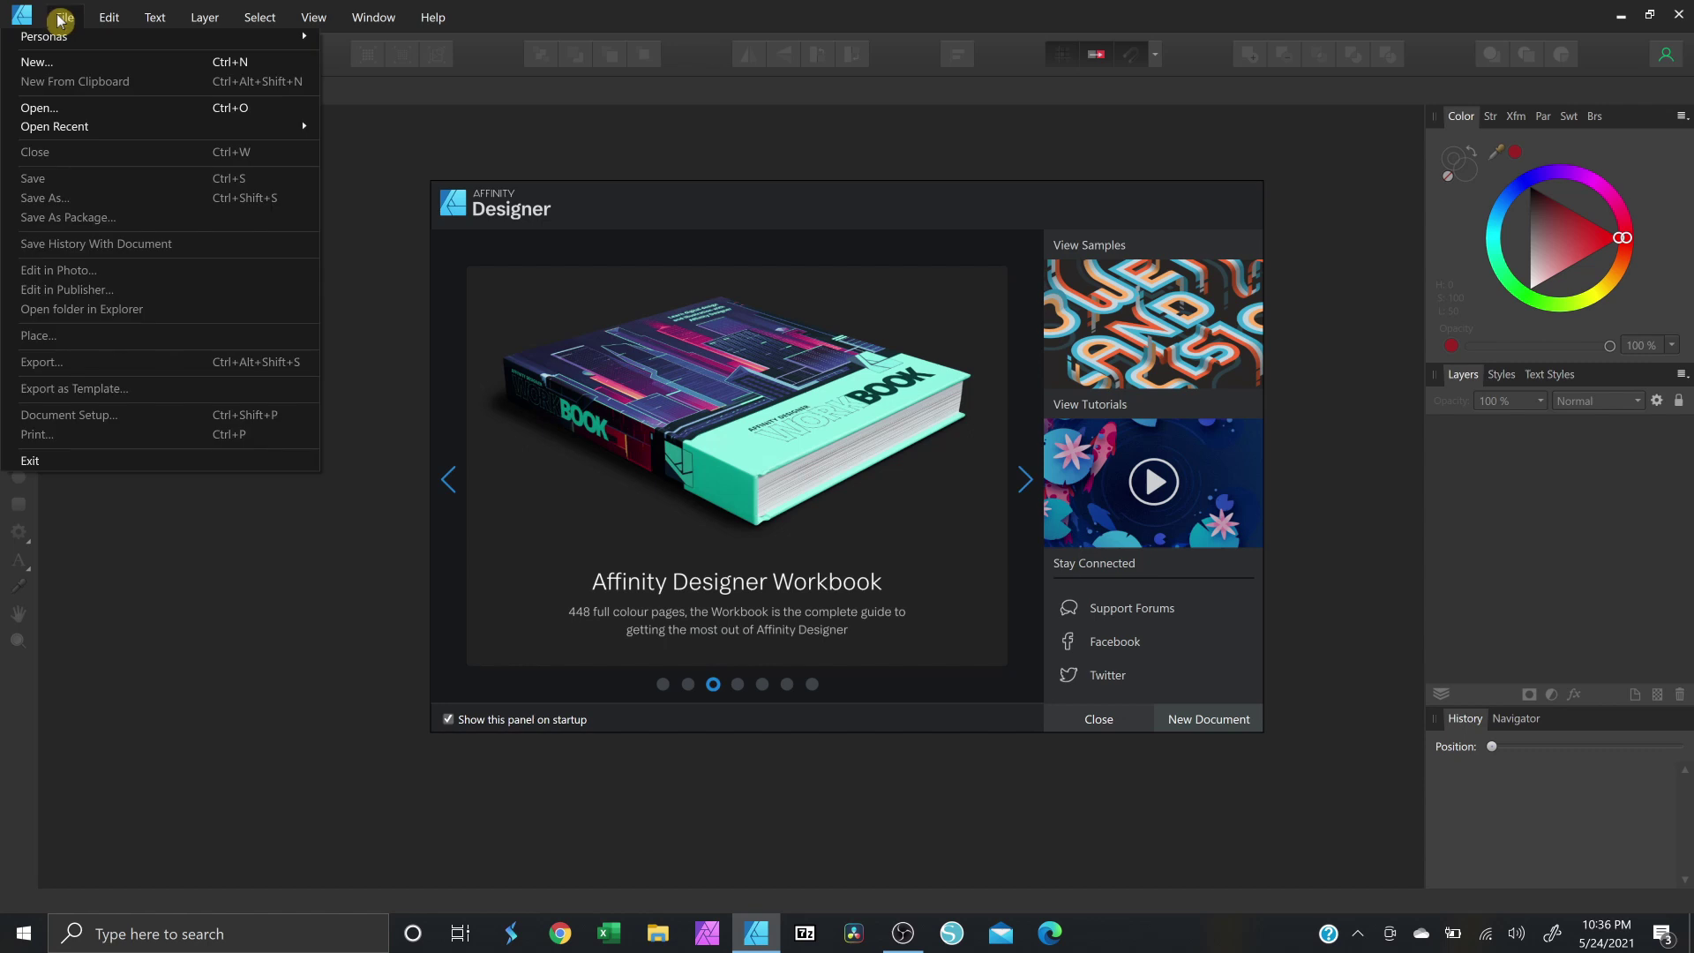
{"action": "left_click", "coordinate": [77, 63]}
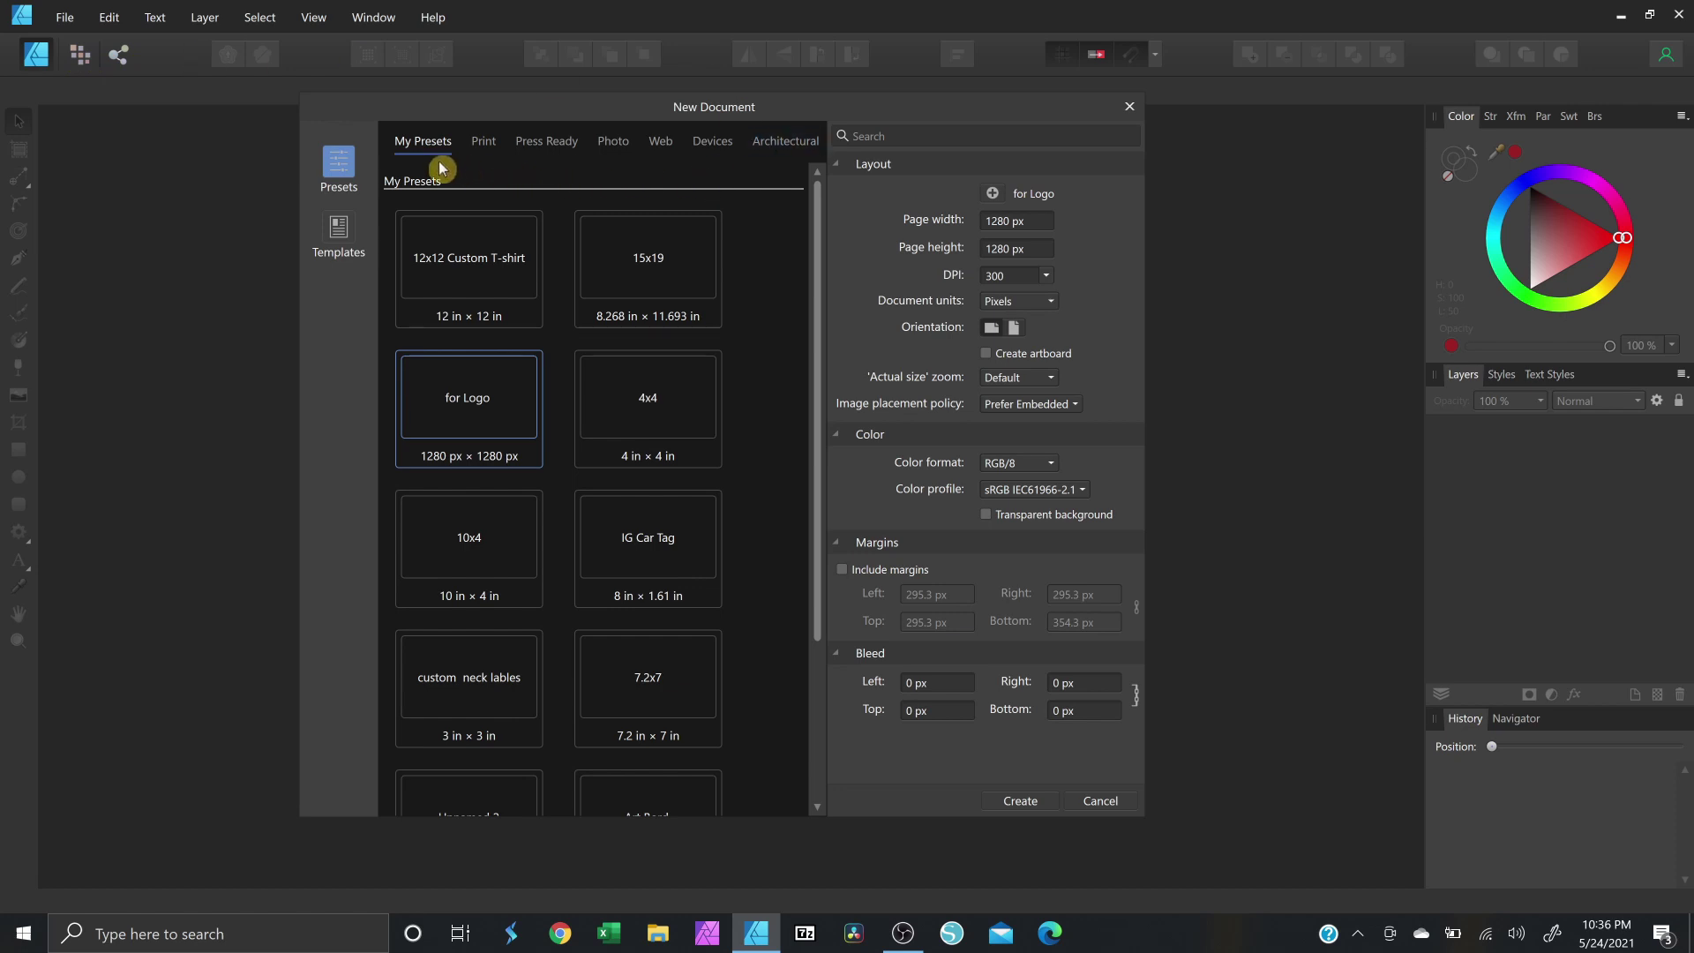
{"action": "left_click", "coordinate": [487, 141]}
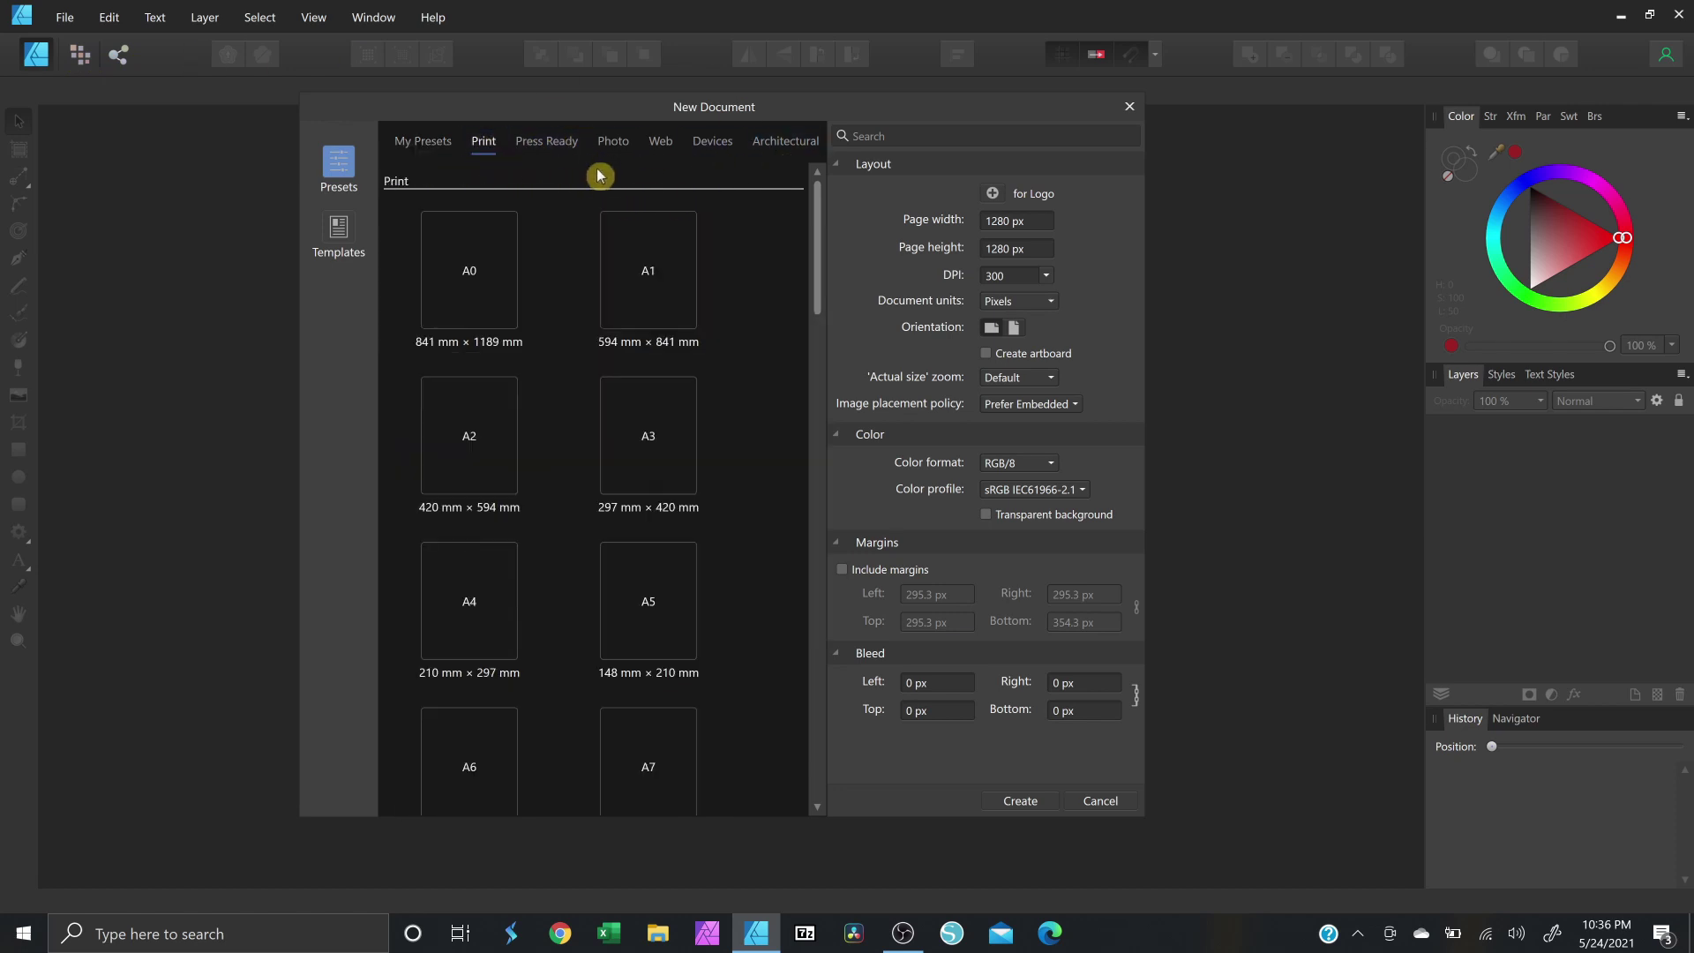
{"action": "left_click", "coordinate": [545, 155]}
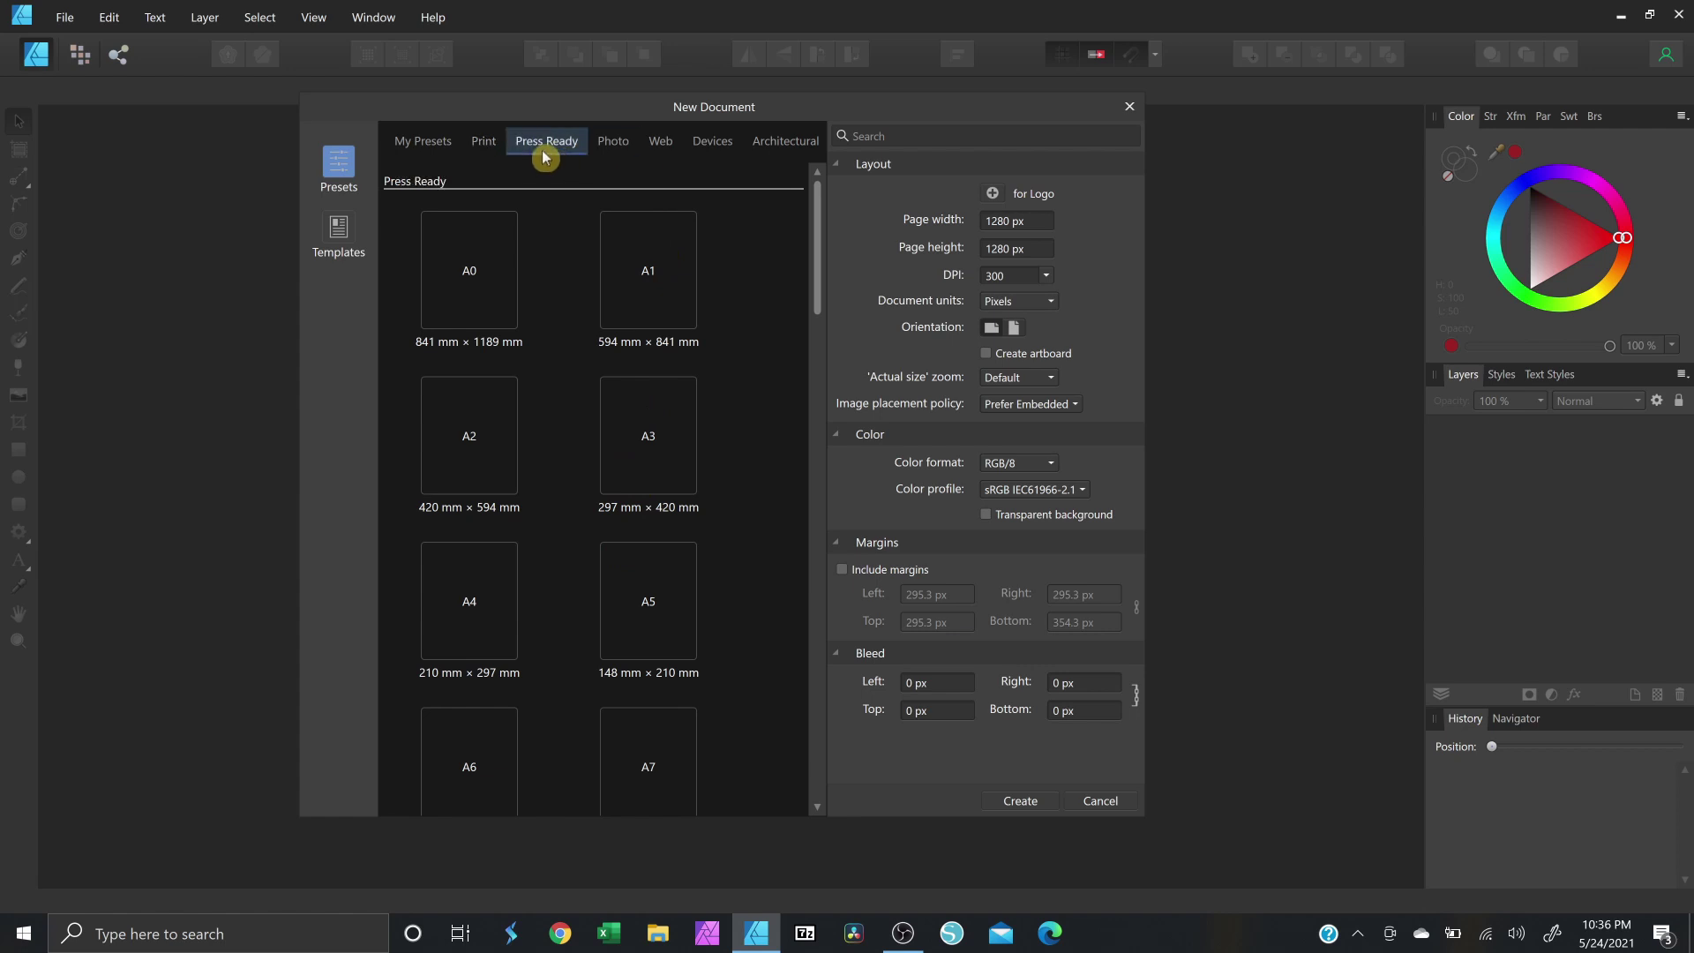
{"action": "left_click", "coordinate": [446, 154]}
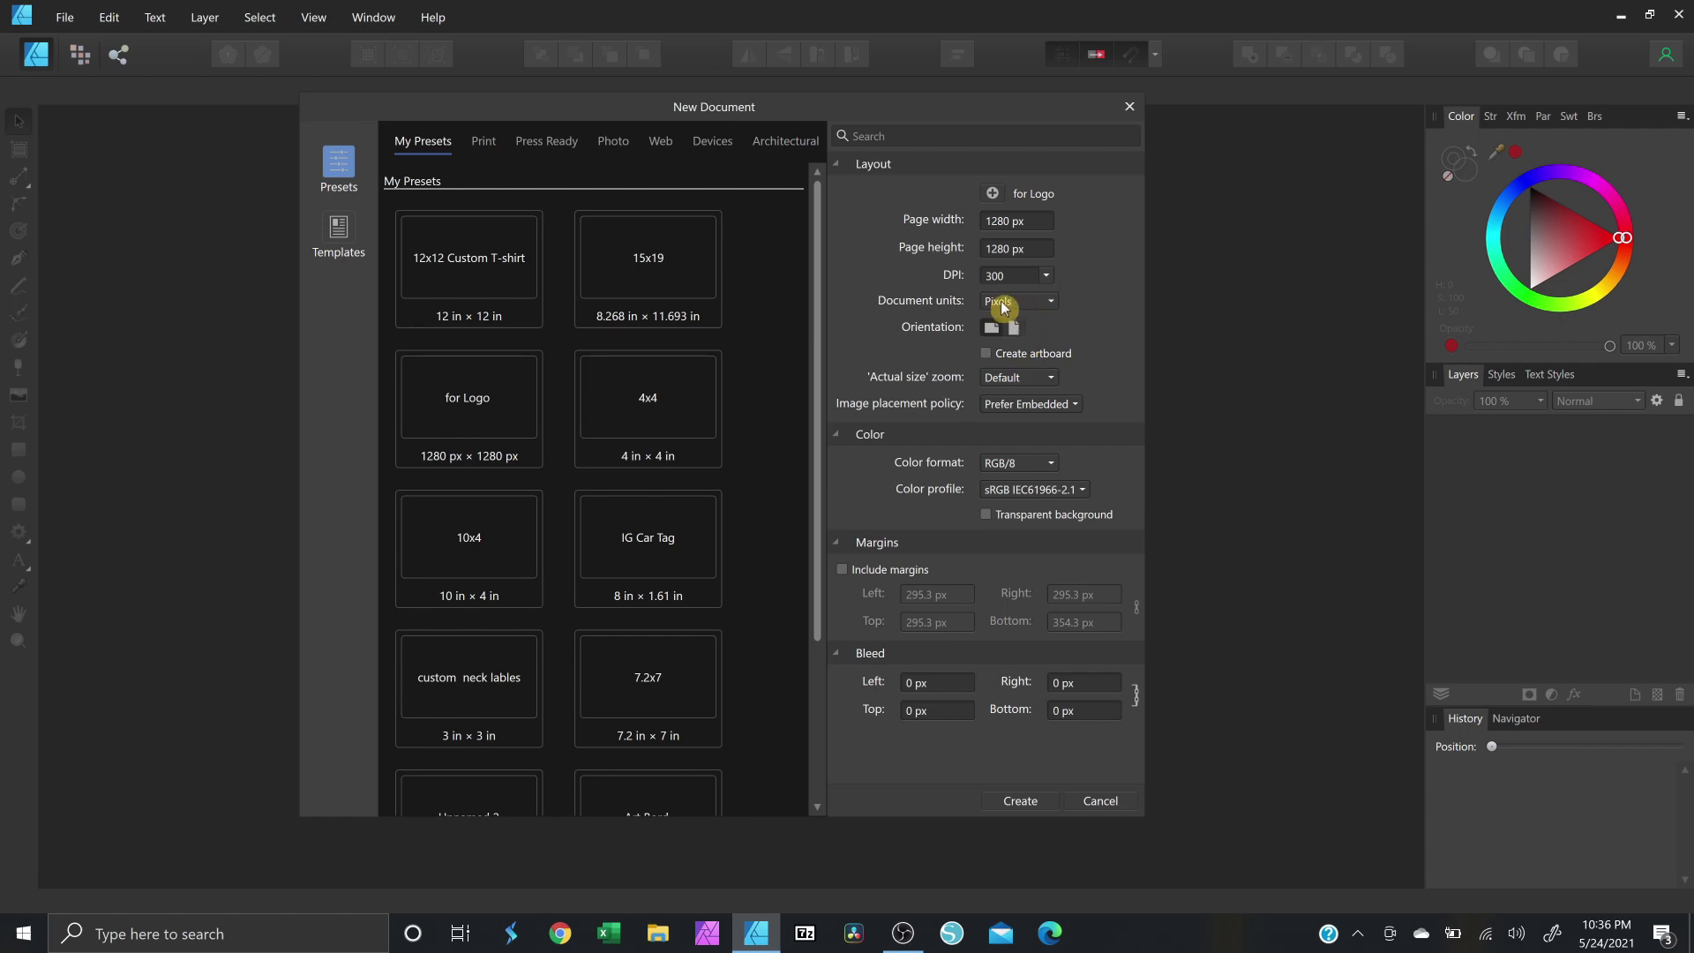
{"action": "left_click", "coordinate": [1002, 307]}
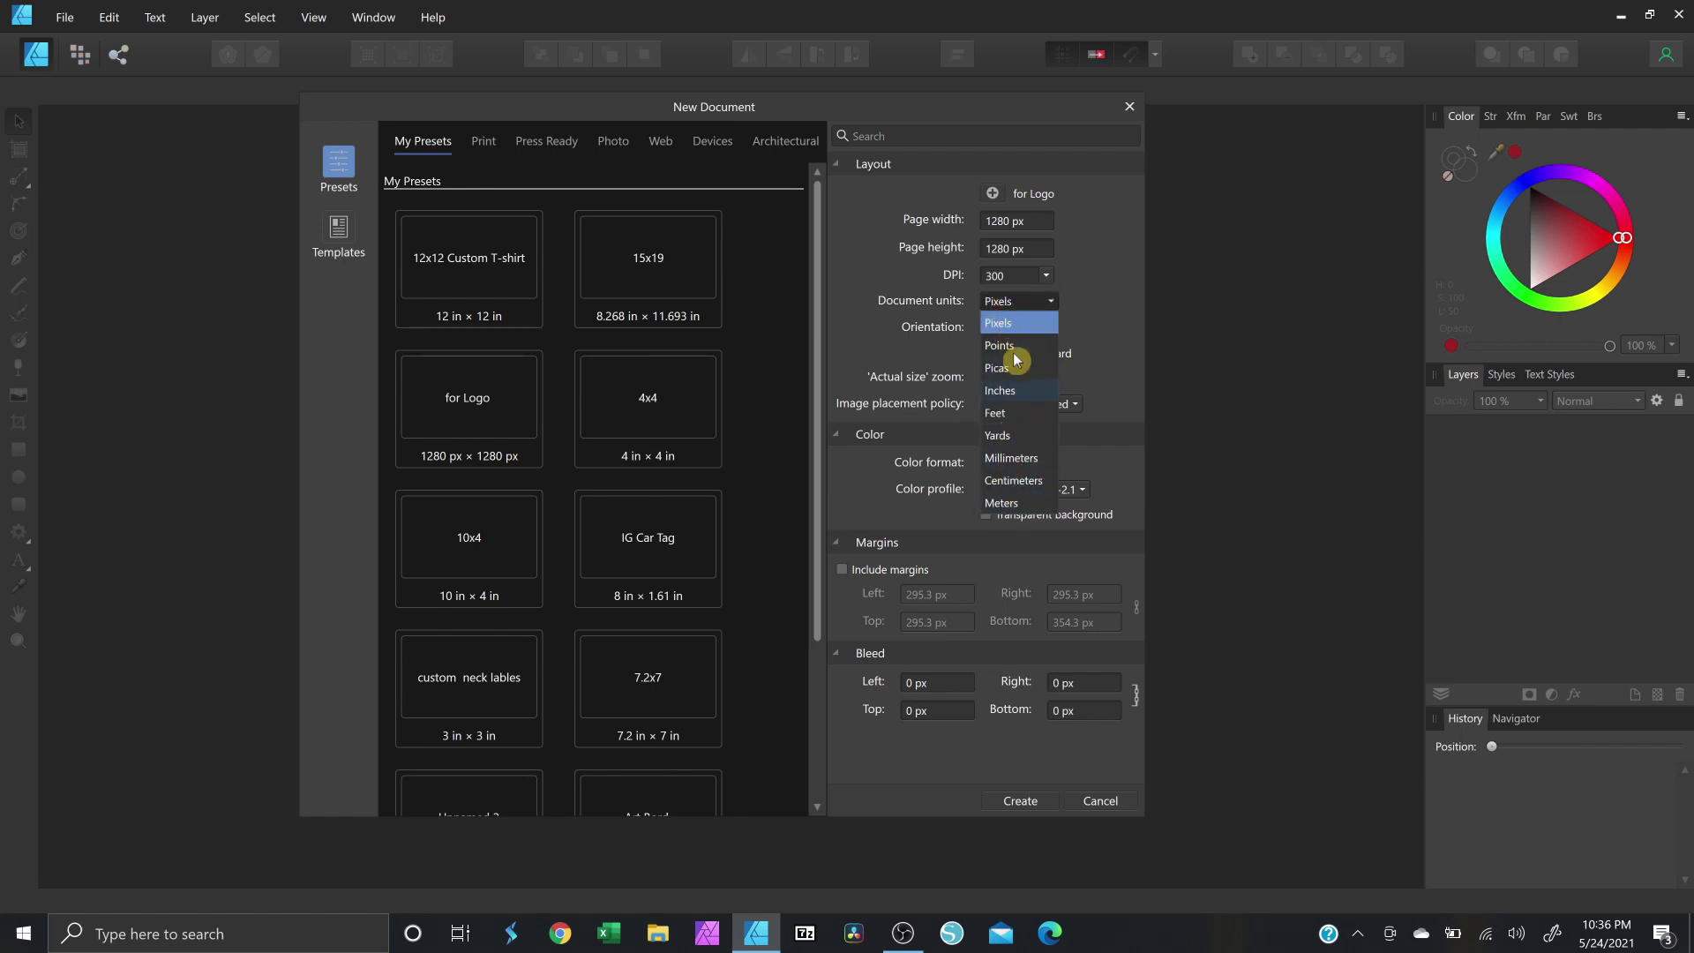
{"action": "left_click", "coordinate": [1015, 323]}
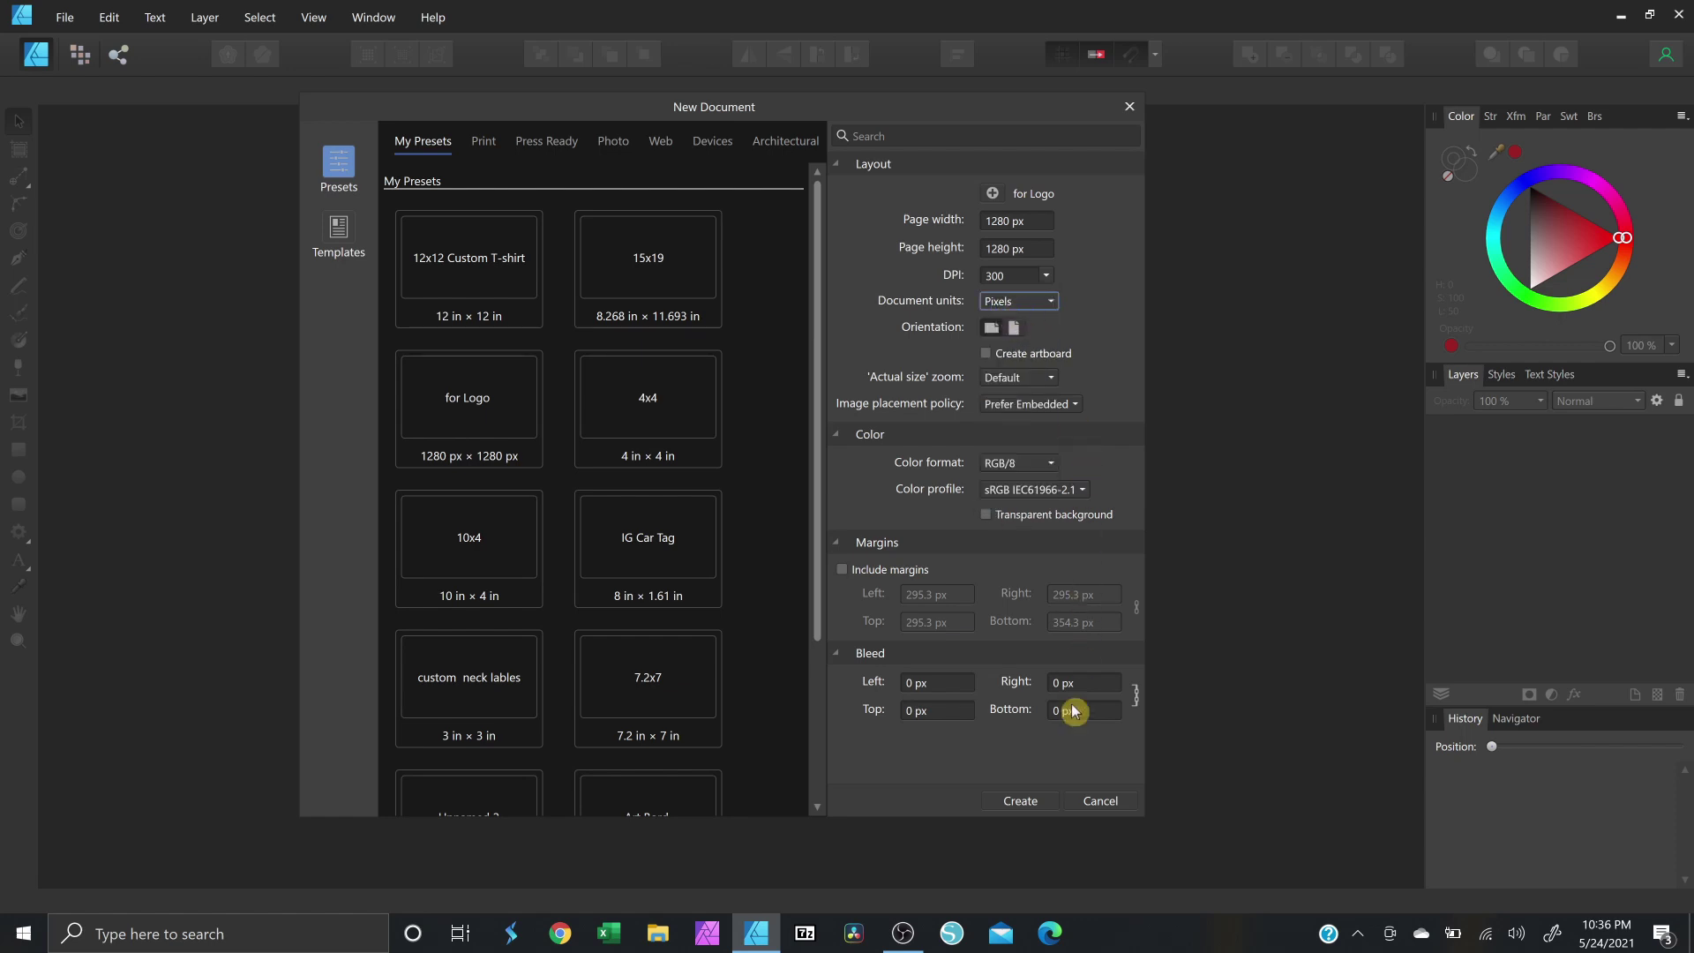
{"action": "left_click", "coordinate": [1022, 805]}
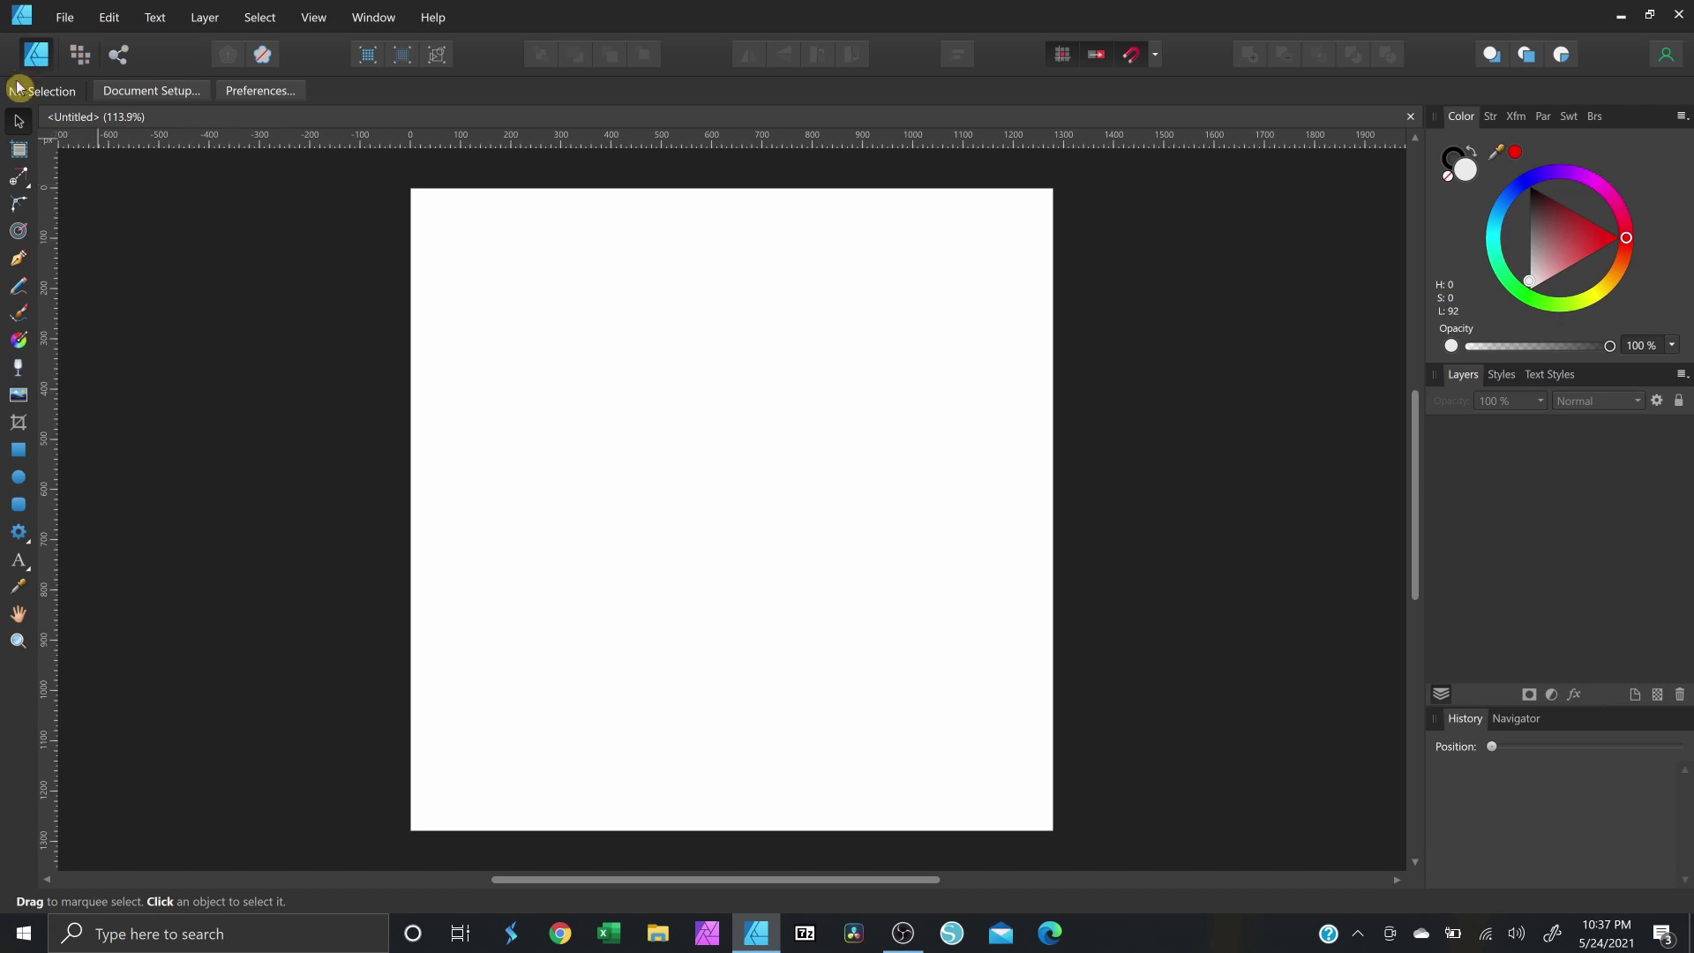
Draw a square about 520 px wide at the page's center and transform it to about half size, slightly higher.
{"action": "left_click", "coordinate": [17, 449]}
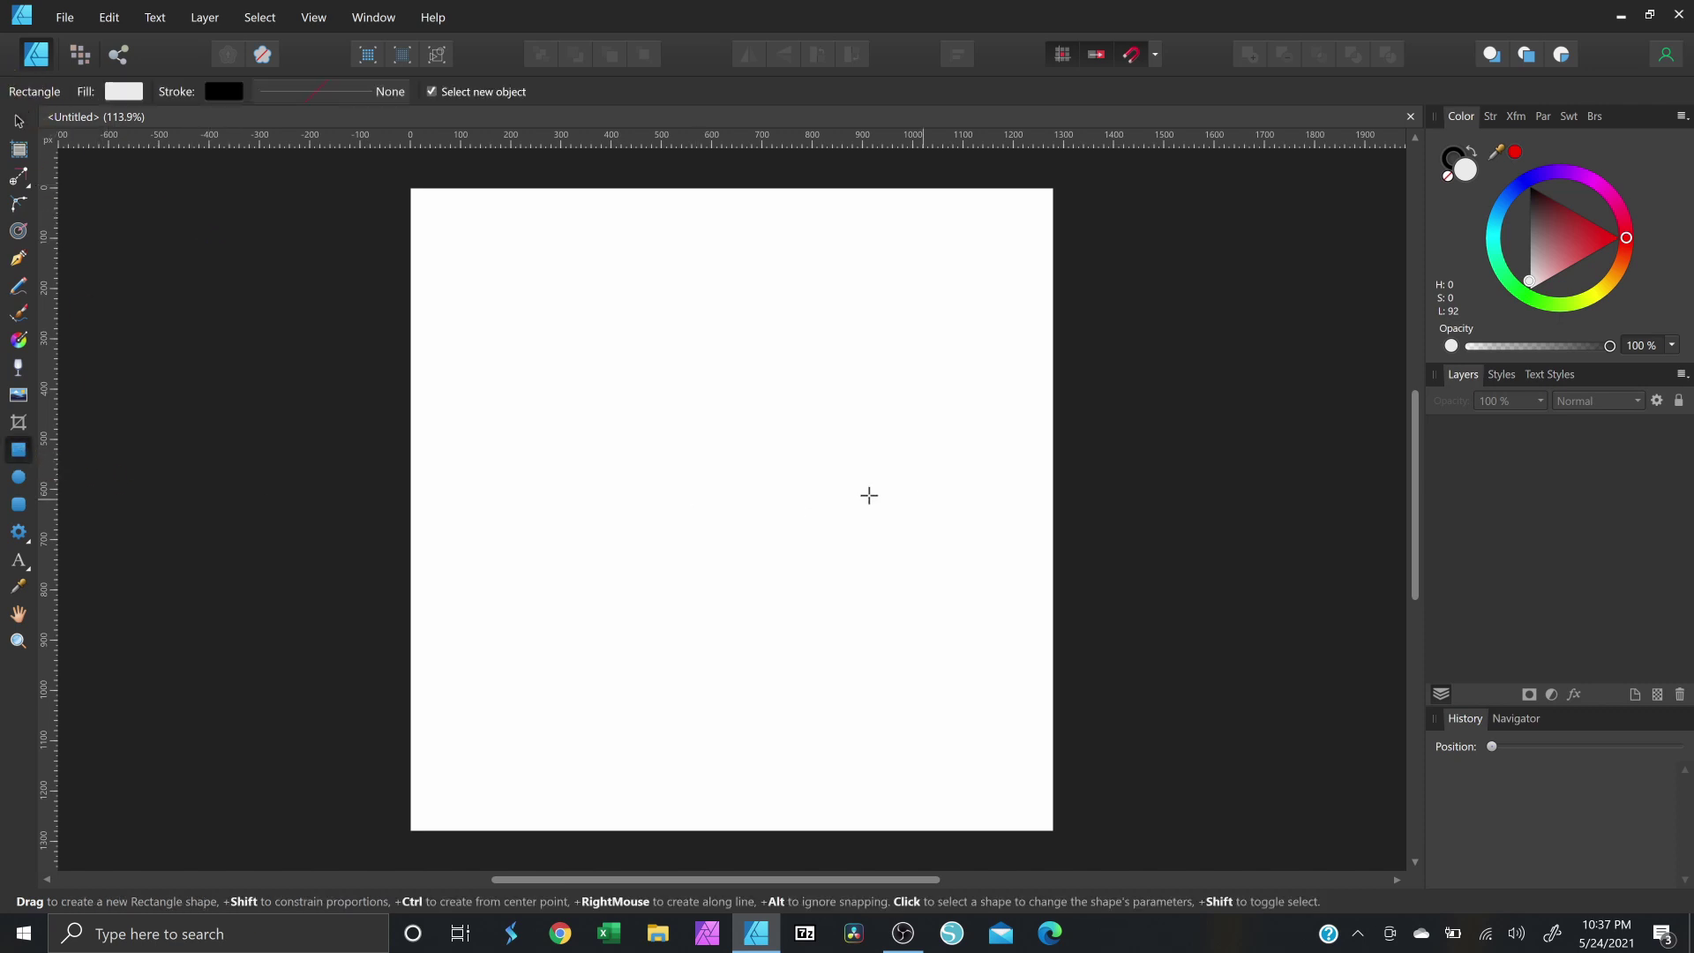
{"action": "left_click_drag", "start_coordinate": [730, 486], "coordinate": [848, 627]}
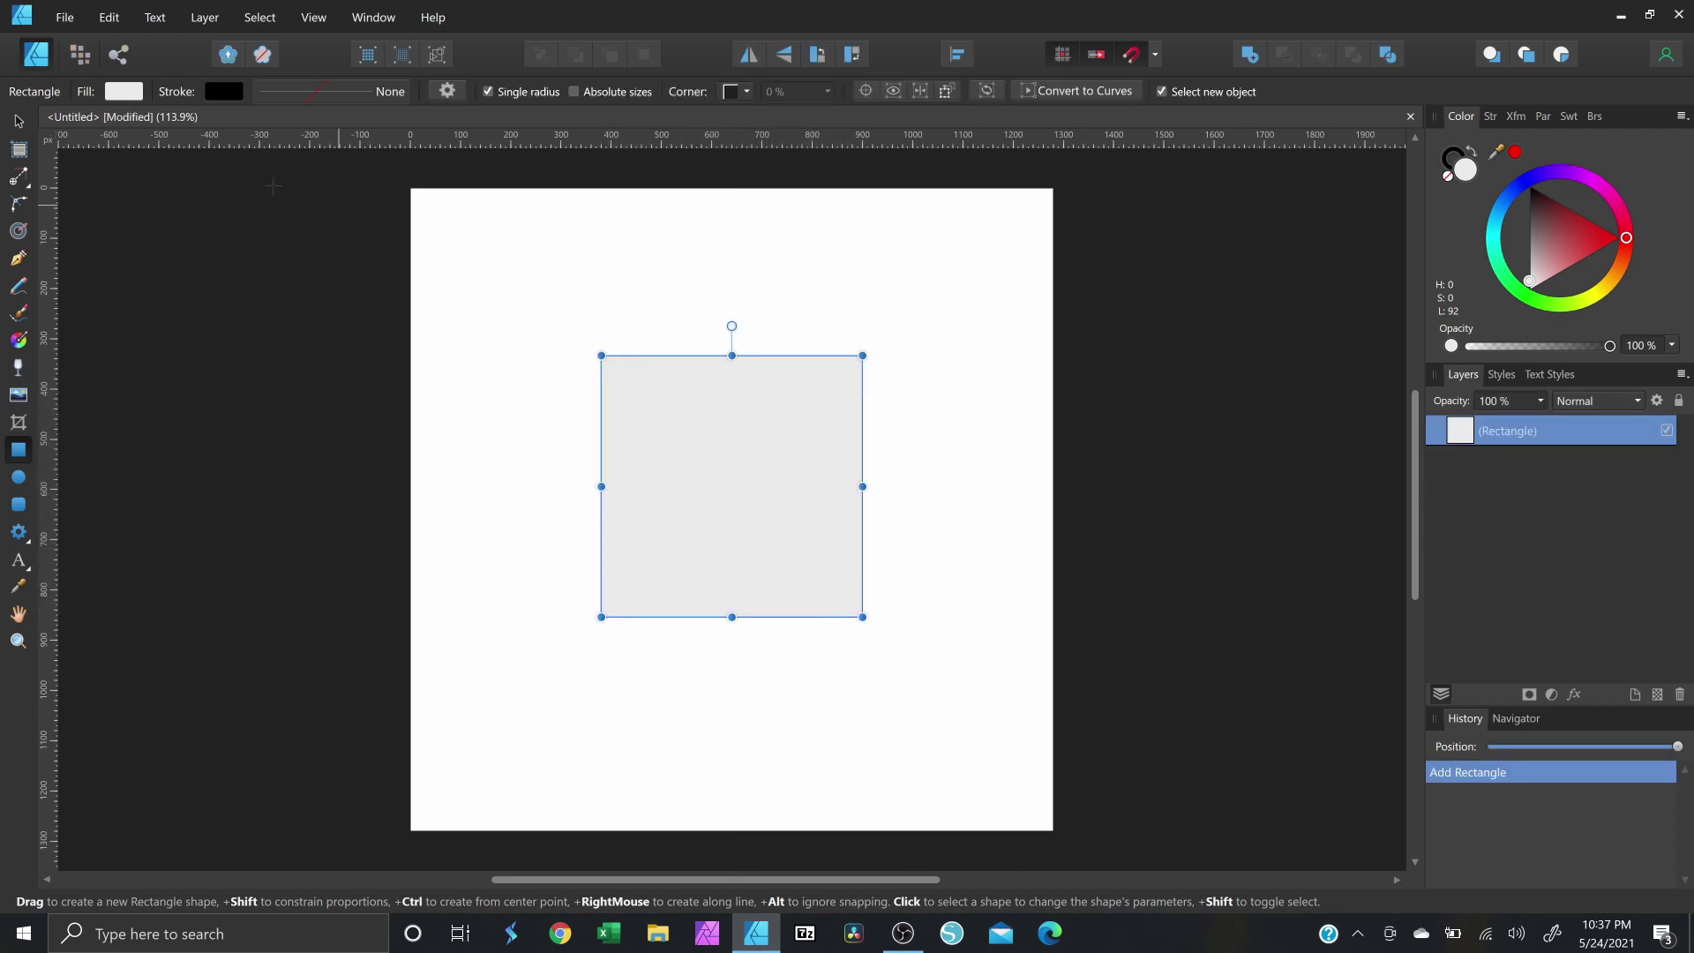
{"action": "left_click", "coordinate": [17, 128]}
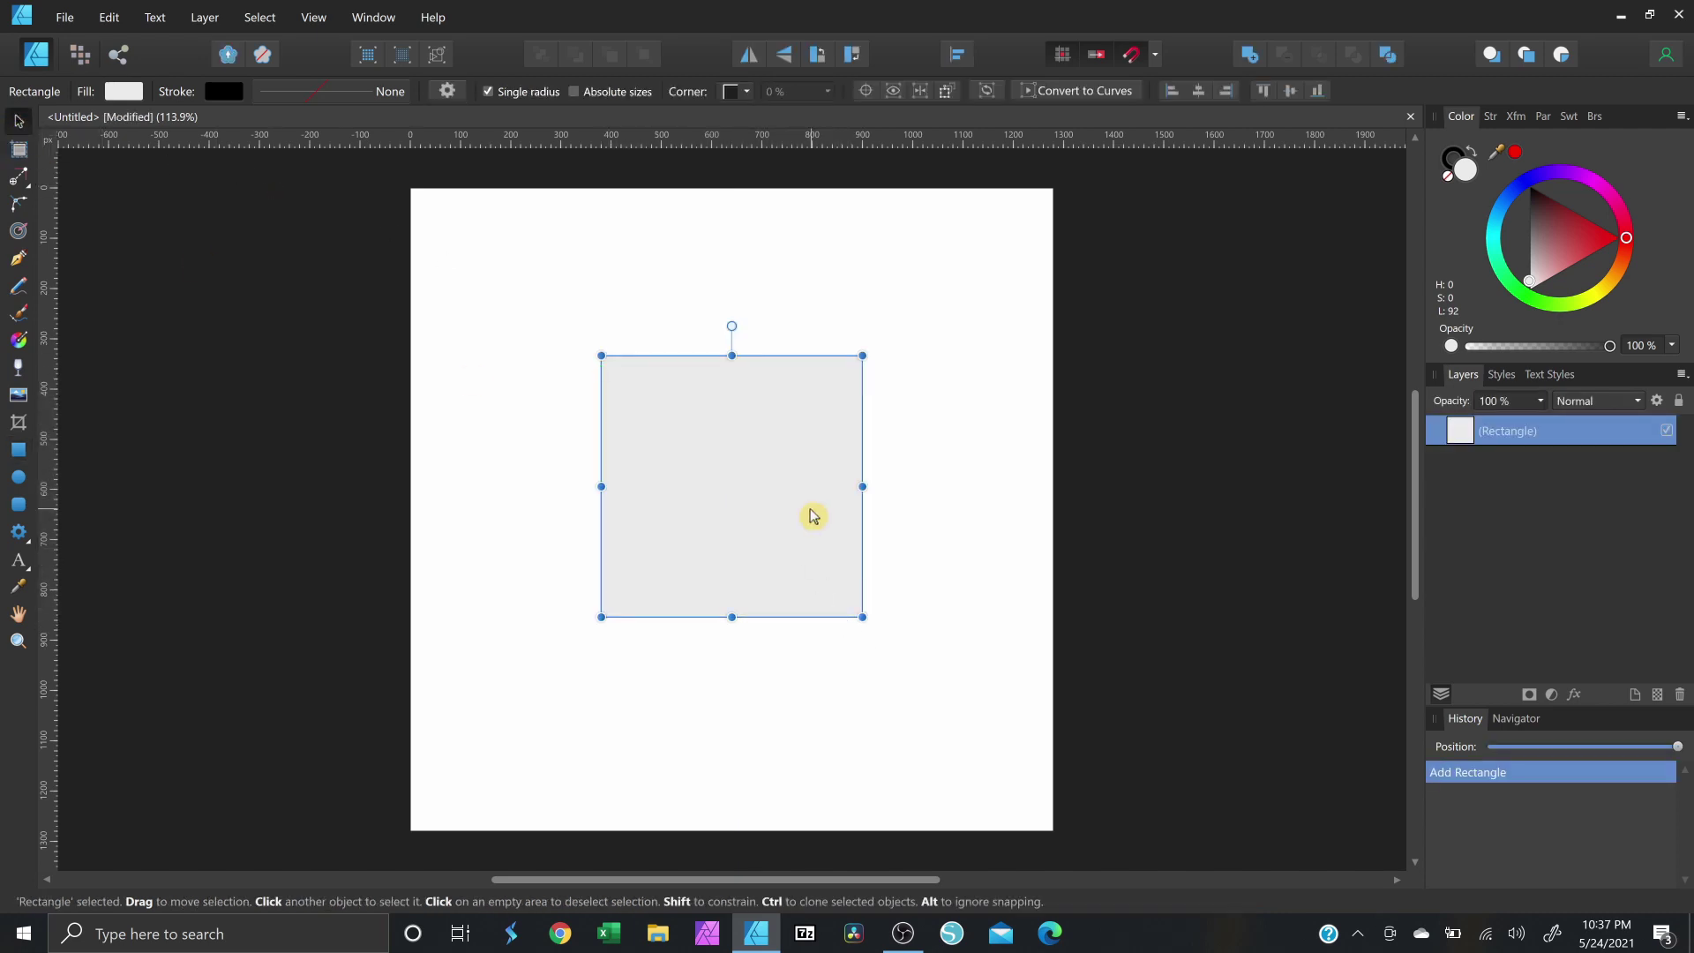
{"action": "left_click_drag", "start_coordinate": [832, 484], "coordinate": [769, 472]}
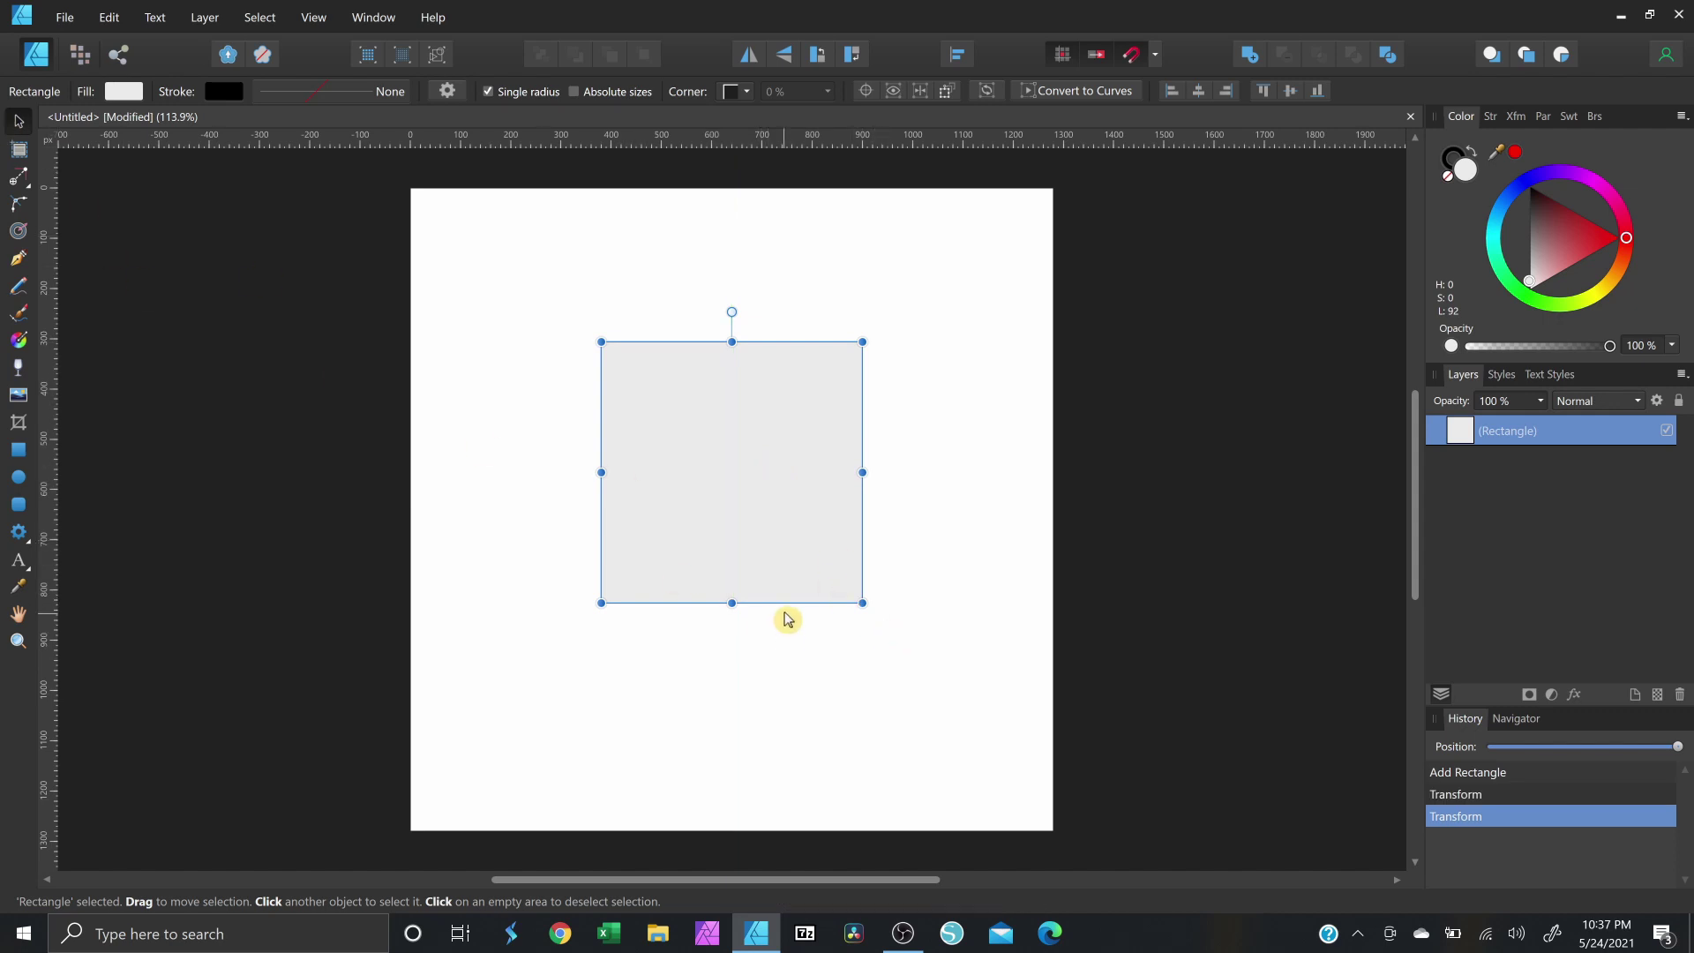
{"action": "left_click_drag", "start_coordinate": [863, 601], "coordinate": [817, 535]}
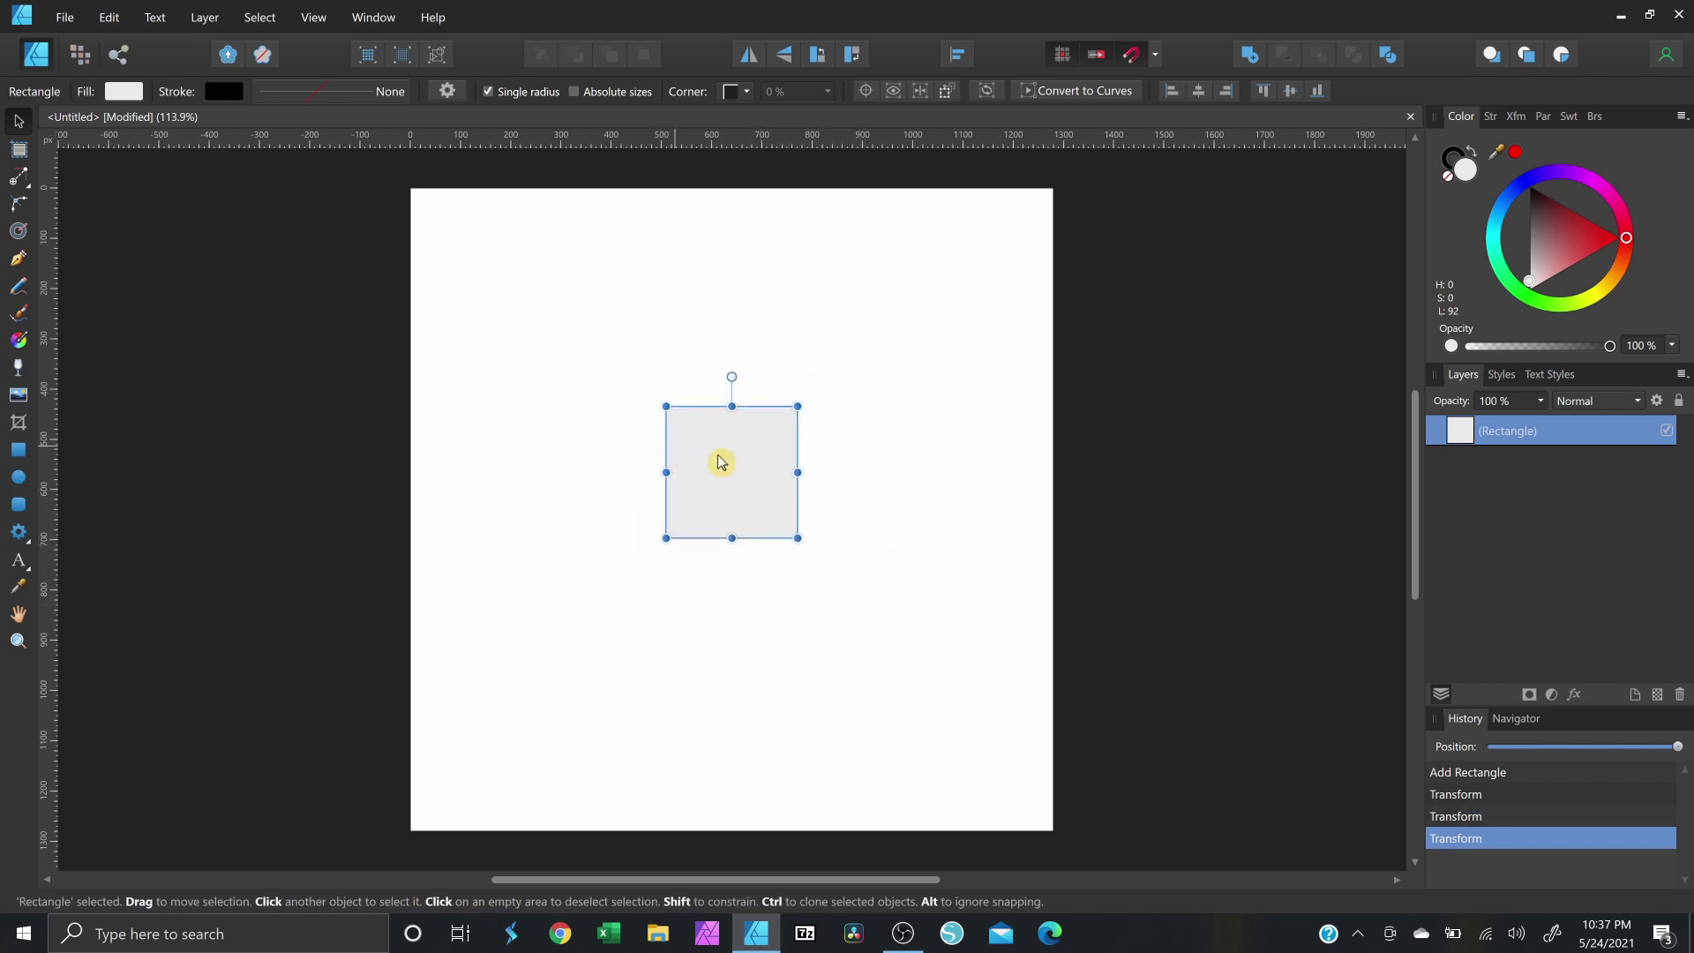
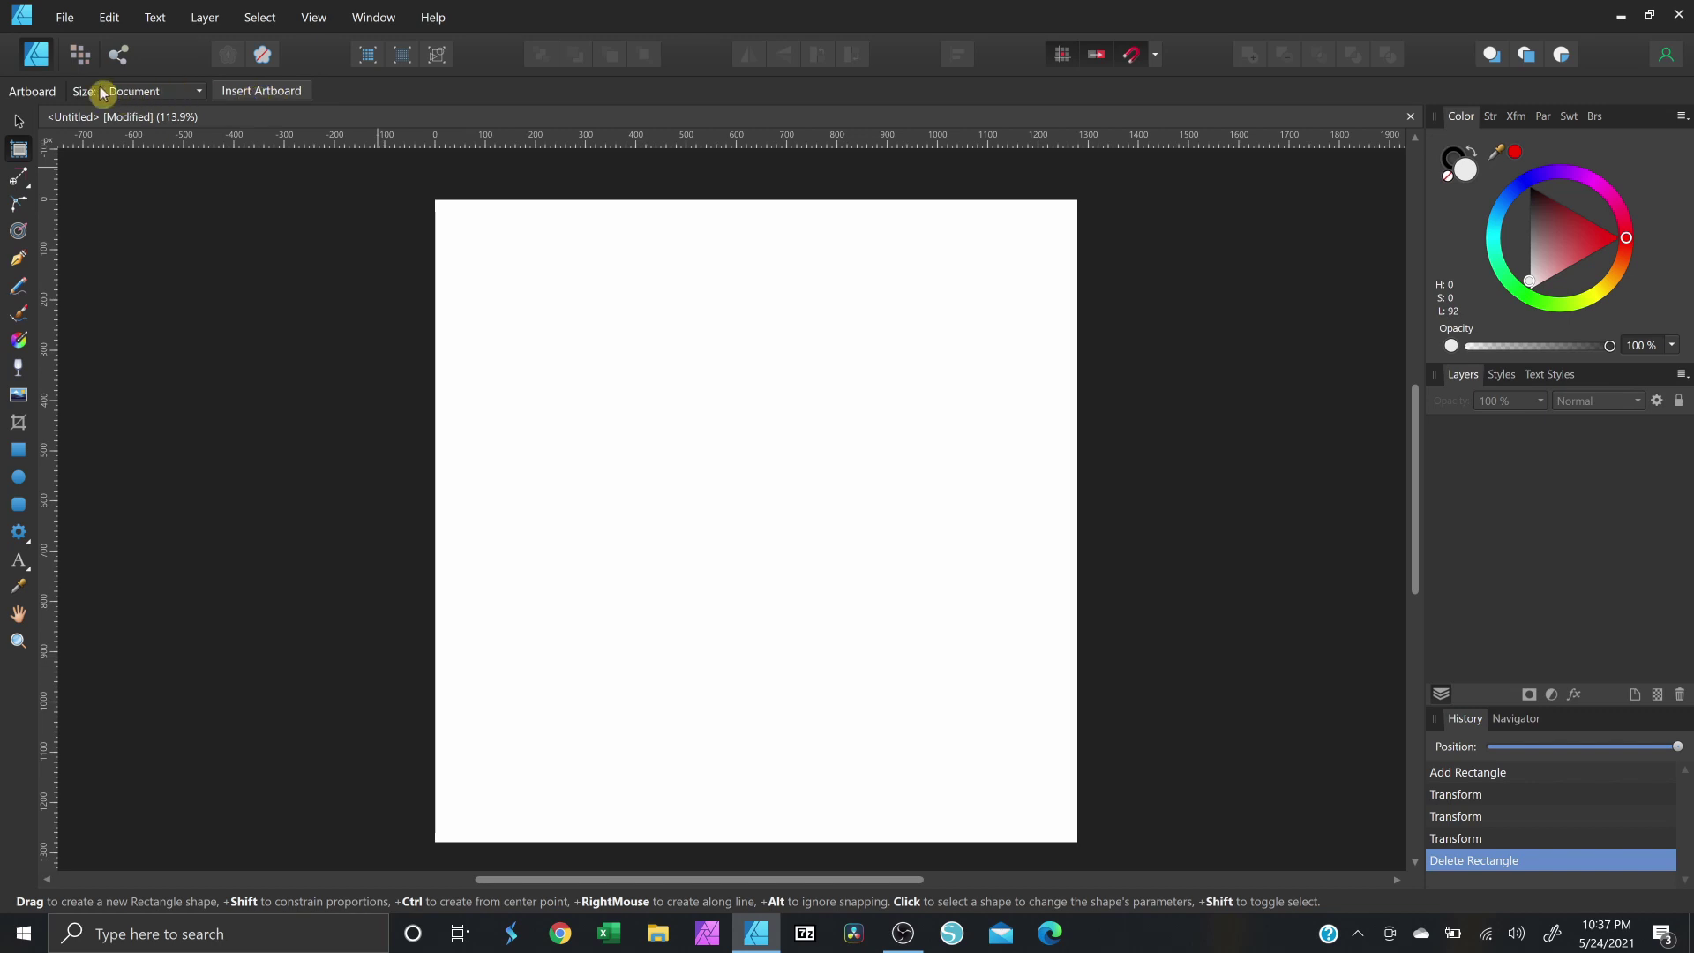
Insert an artboard using the Document size.
{"action": "left_click", "coordinate": [154, 94]}
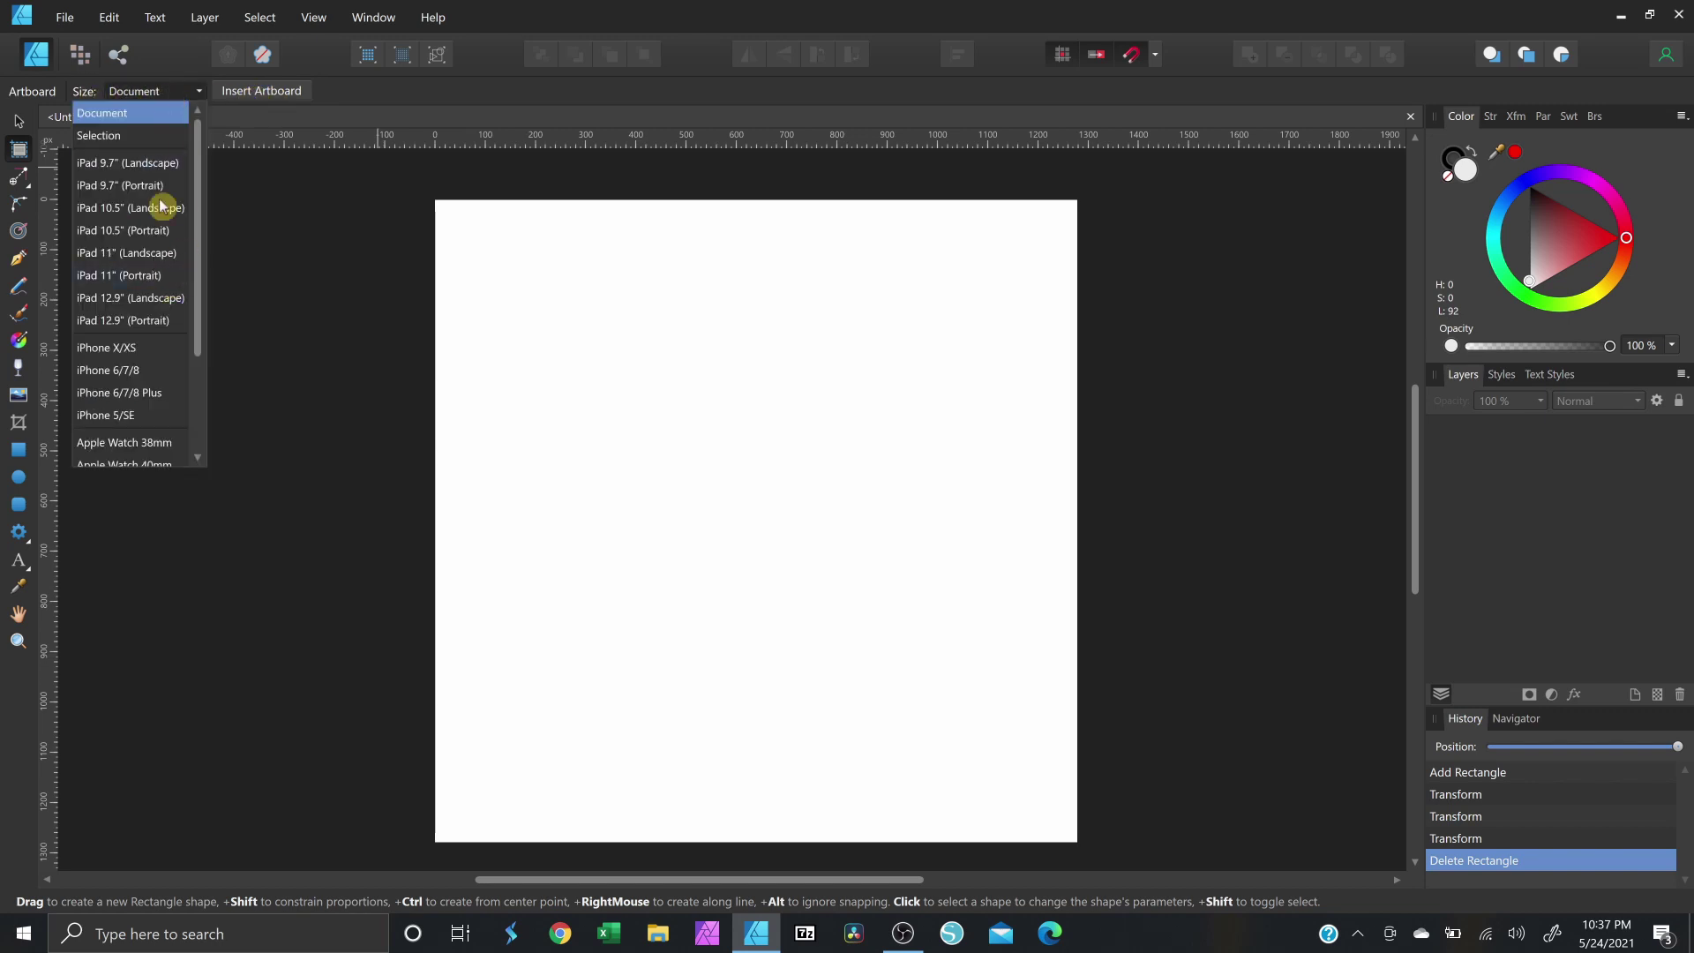
{"action": "left_click", "coordinate": [256, 99]}
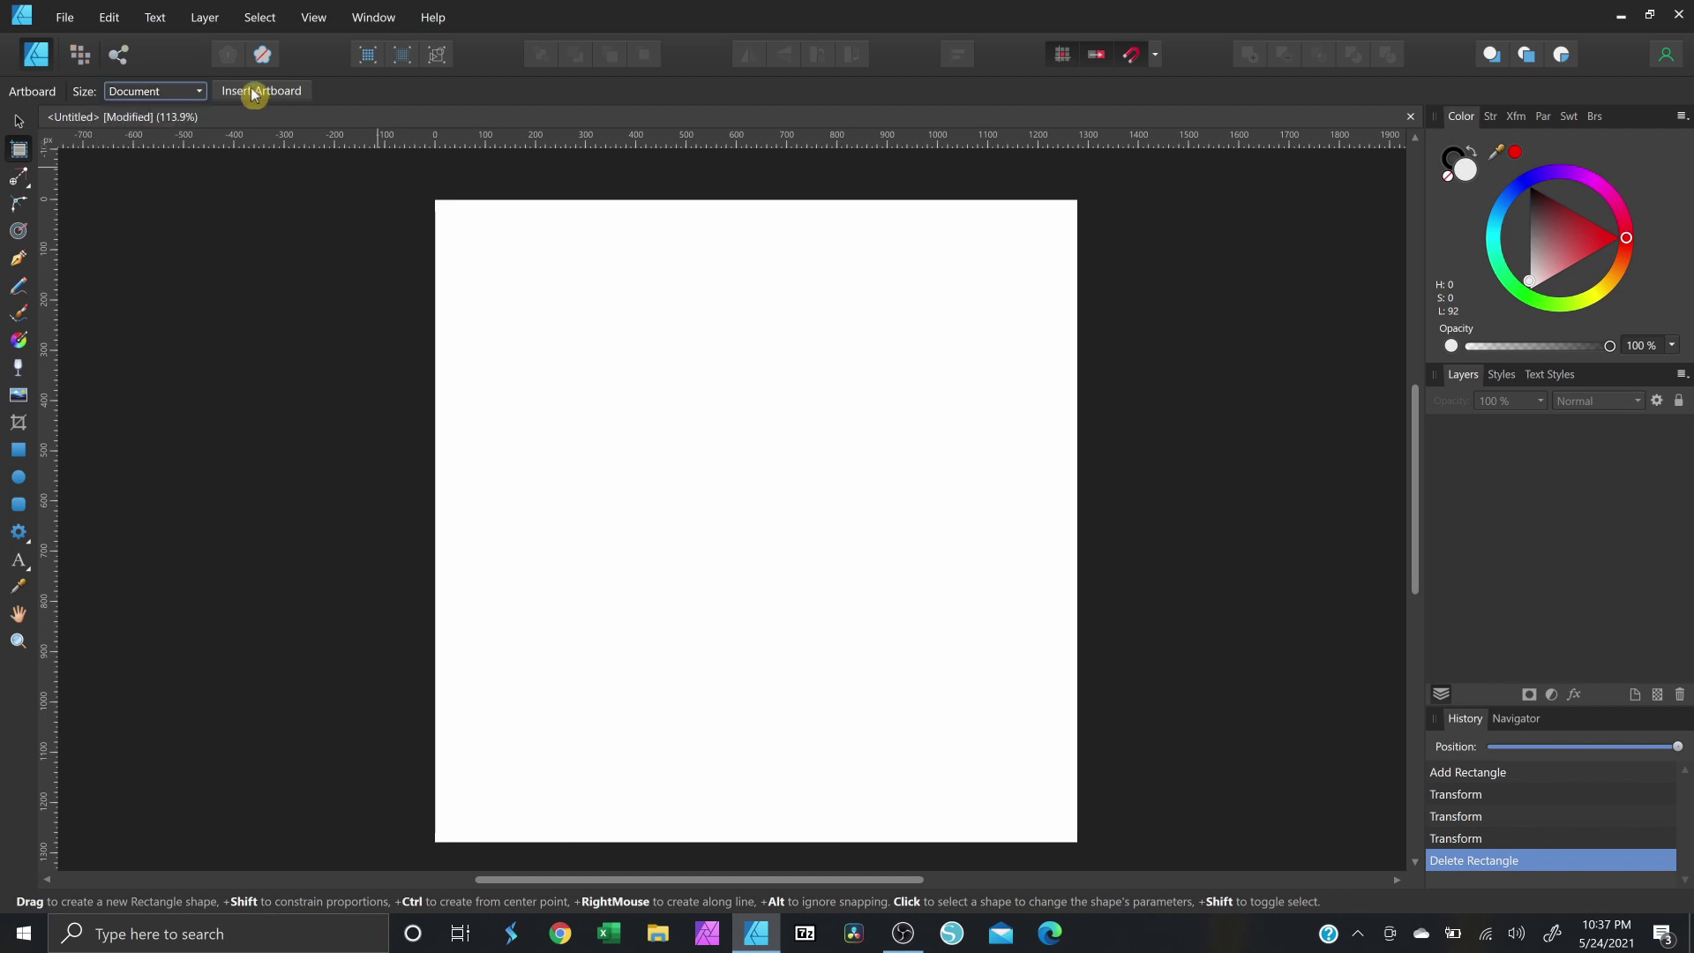
{"action": "left_click", "coordinate": [253, 93]}
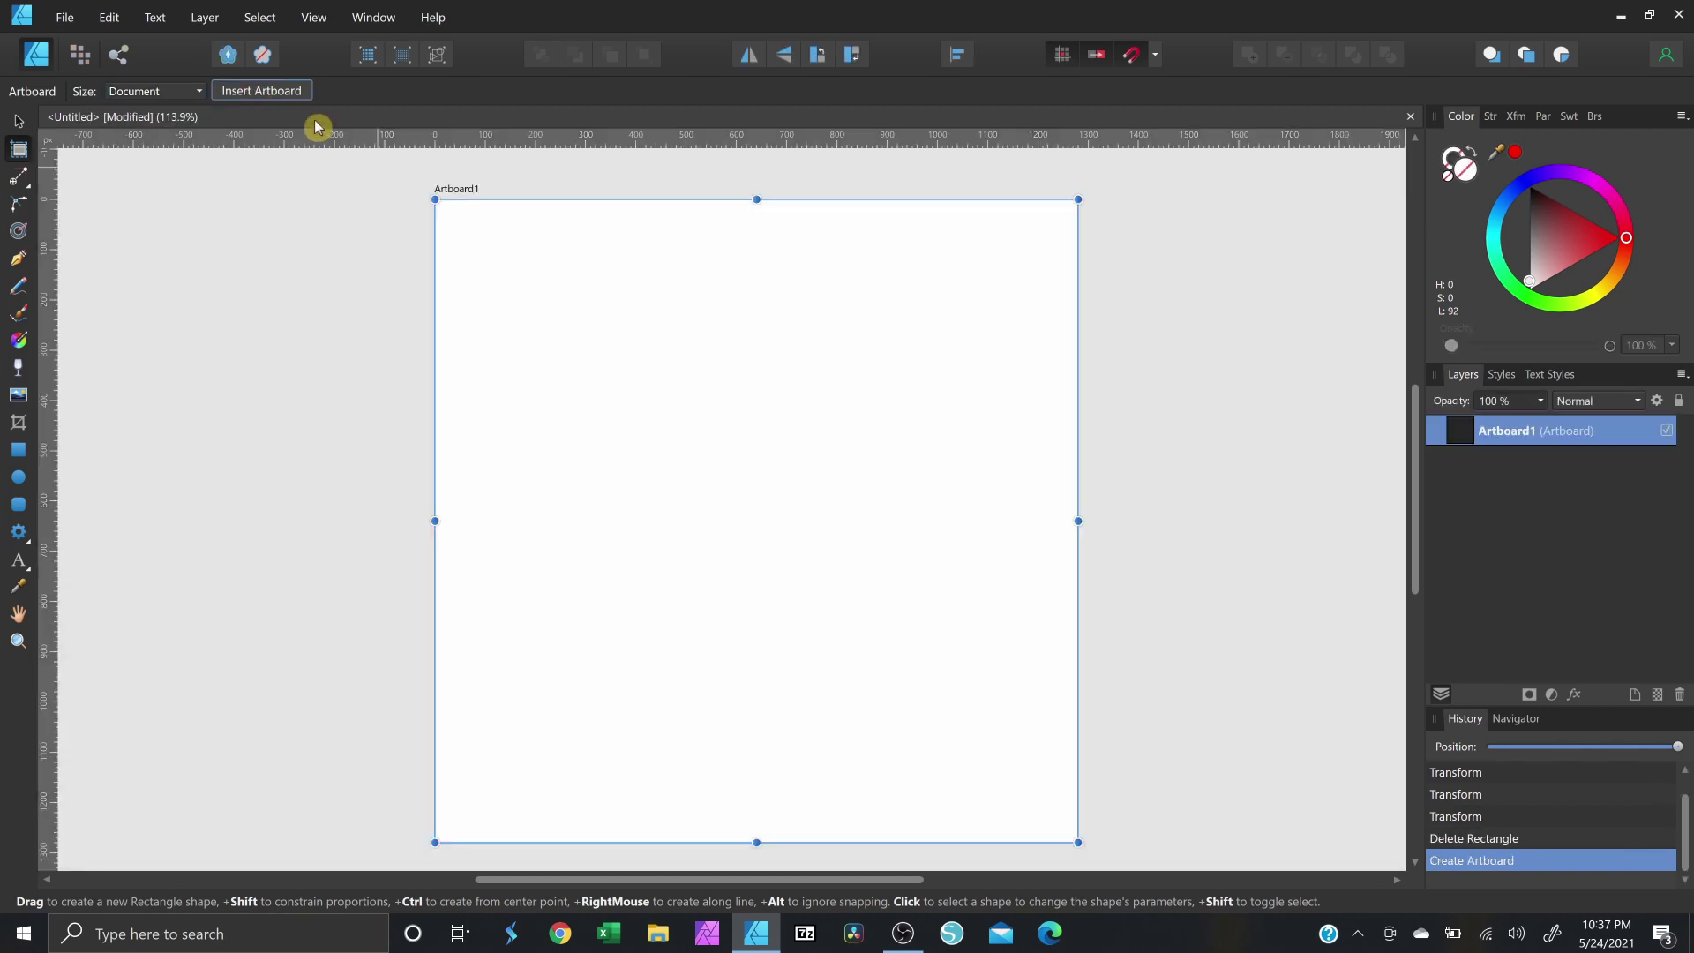
{"action": "left_click", "coordinate": [857, 353]}
{"action": "scroll", "coordinate": [857, 354], "scroll_direction": "down", "scroll_amount": 2}
{"action": "left_click", "coordinate": [851, 354]}
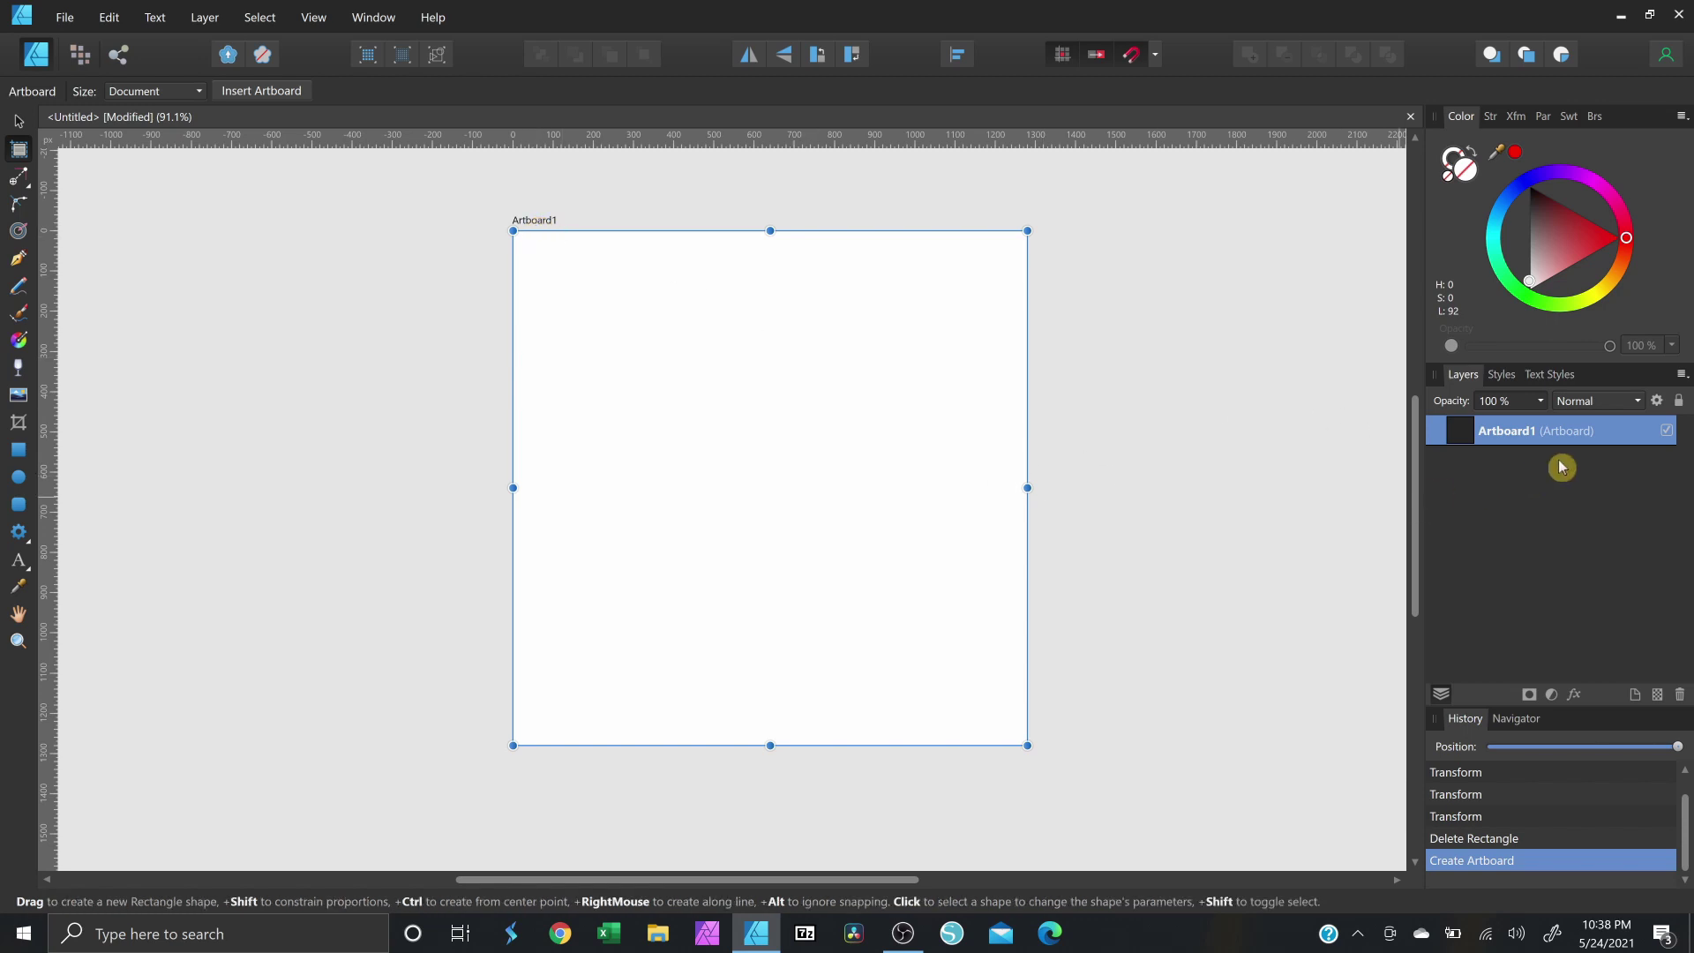
Rename the artboard as "lOGO".
{"action": "double_click", "coordinate": [1519, 431]}
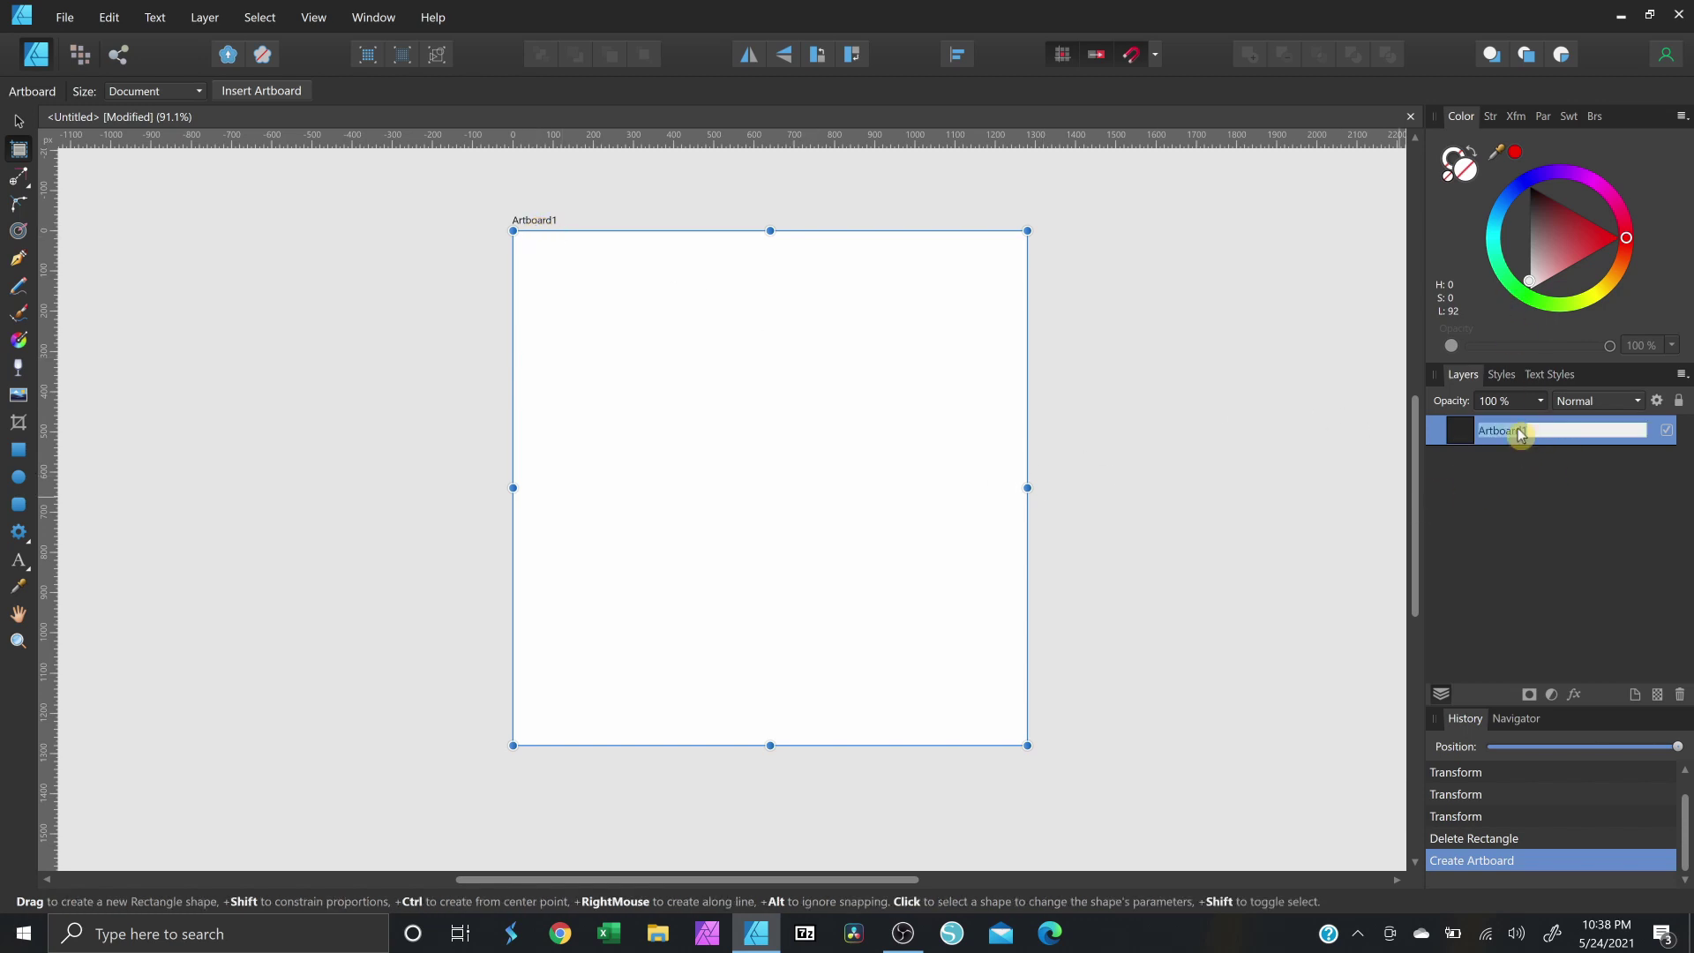
{"action": "type", "text": "IOGO"}
{"action": "key", "text": "Return"}
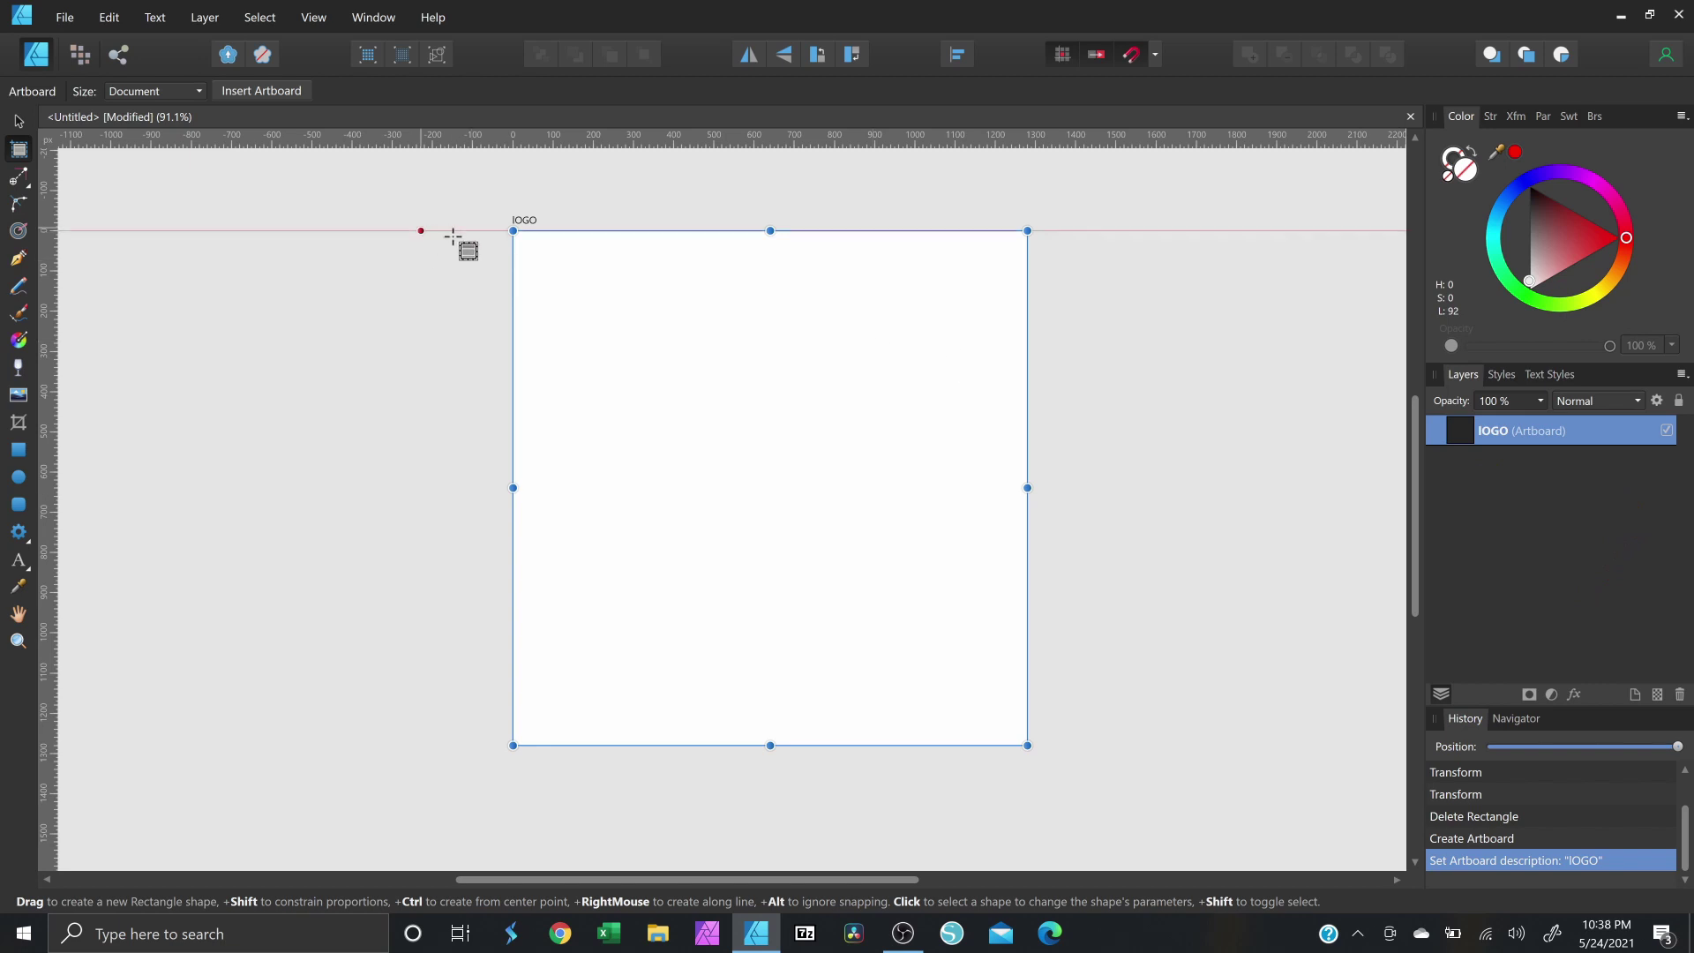
Draw a second artboard about 1190 × 1000 px beside the first one, leaving a gap between them.
{"action": "left_click", "coordinate": [1112, 447]}
{"action": "scroll", "coordinate": [970, 450], "scroll_direction": "down", "scroll_amount": 1}
{"action": "mouse_move", "coordinate": [857, 456]}
{"action": "left_mouse_down"}
{"action": "mouse_move", "coordinate": [738, 427]}
{"action": "mouse_move", "coordinate": [865, 468]}
{"action": "mouse_move", "coordinate": [839, 468]}
{"action": "left_mouse_up"}
{"action": "key", "text": "ctrl+a"}
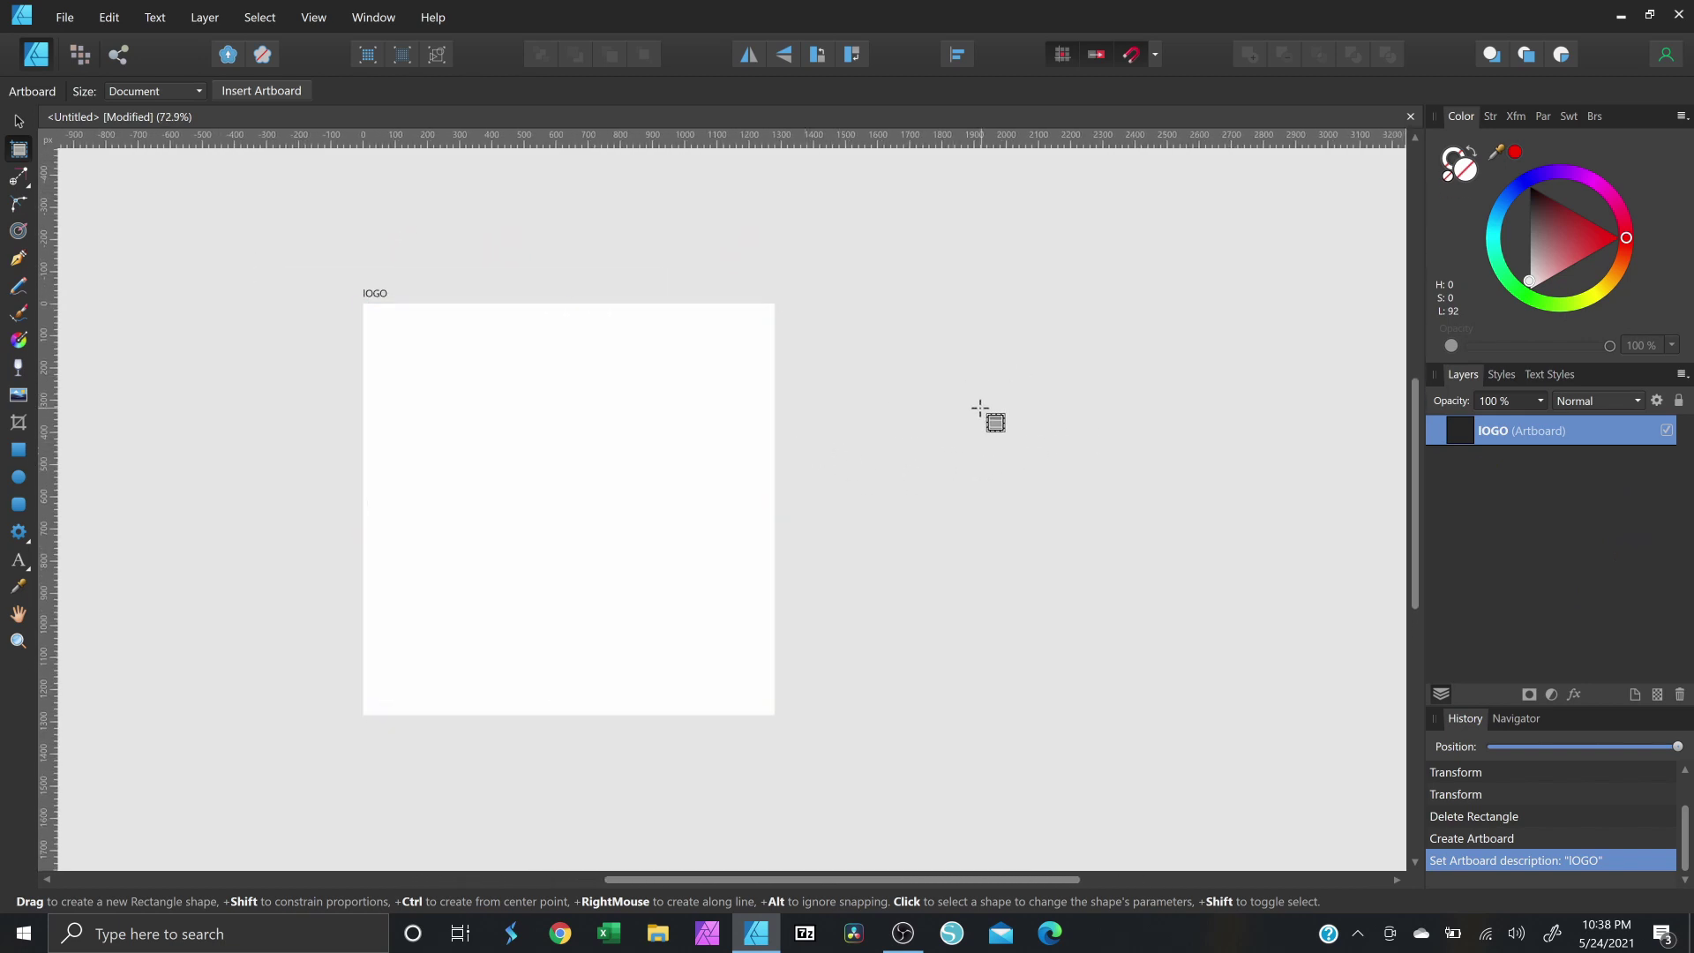
{"action": "left_click_drag", "start_coordinate": [983, 416], "coordinate": [915, 416]}
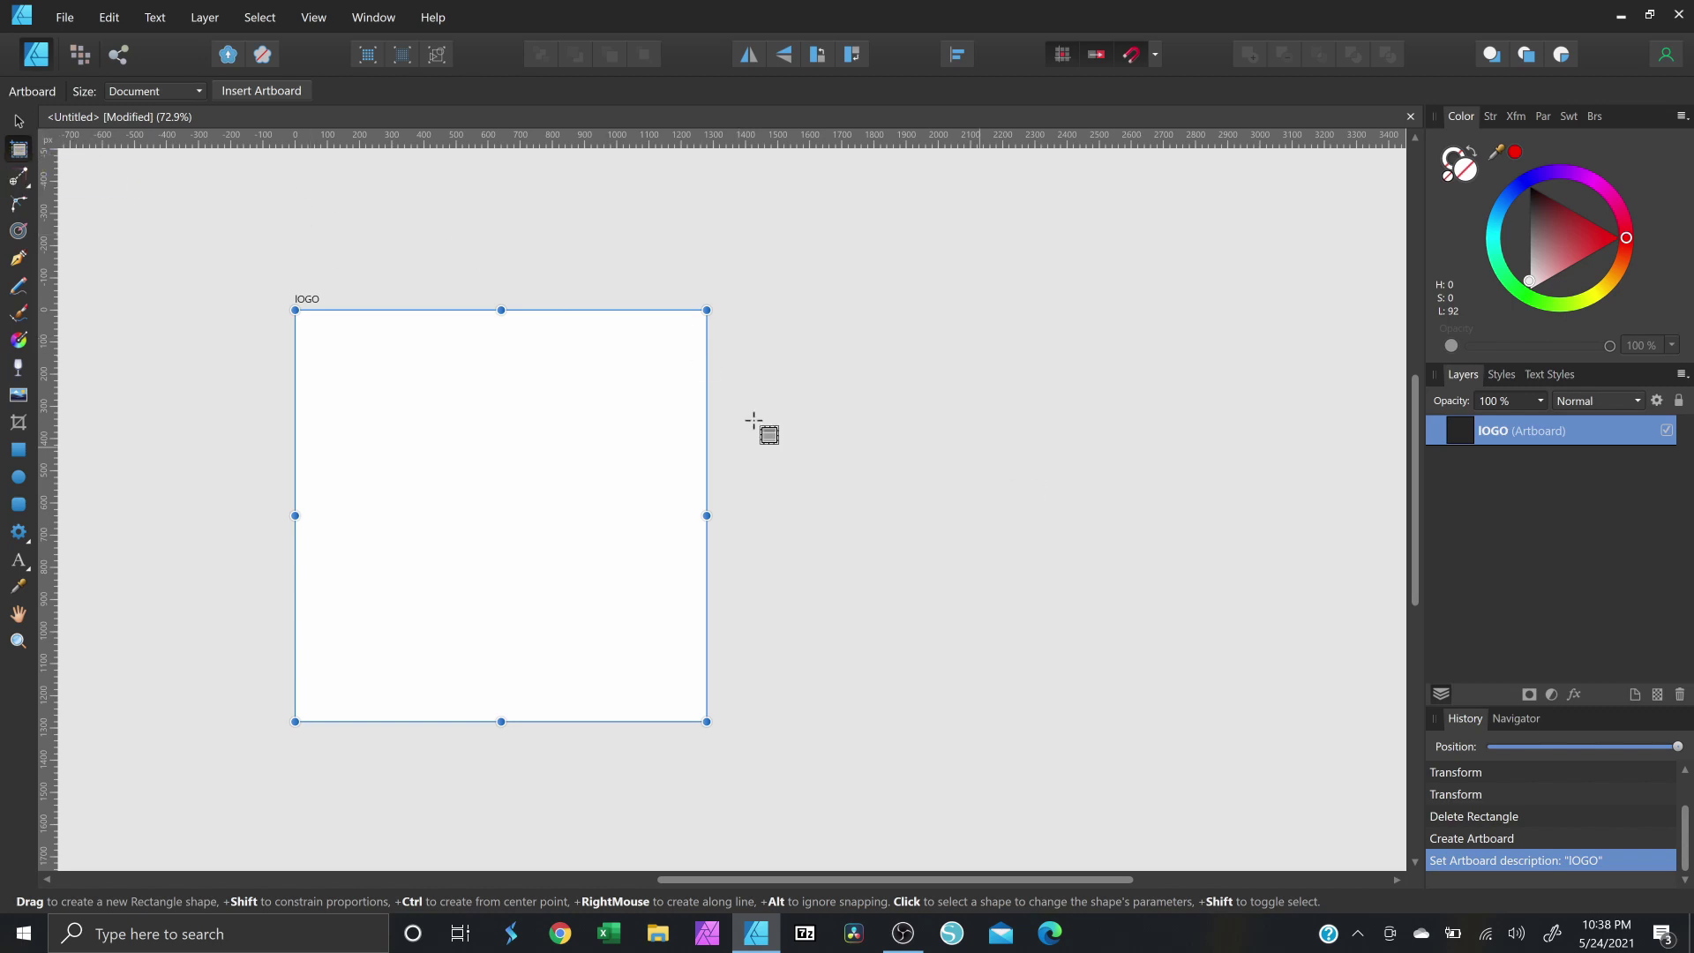
{"action": "left_click_drag", "start_coordinate": [818, 329], "coordinate": [1199, 649]}
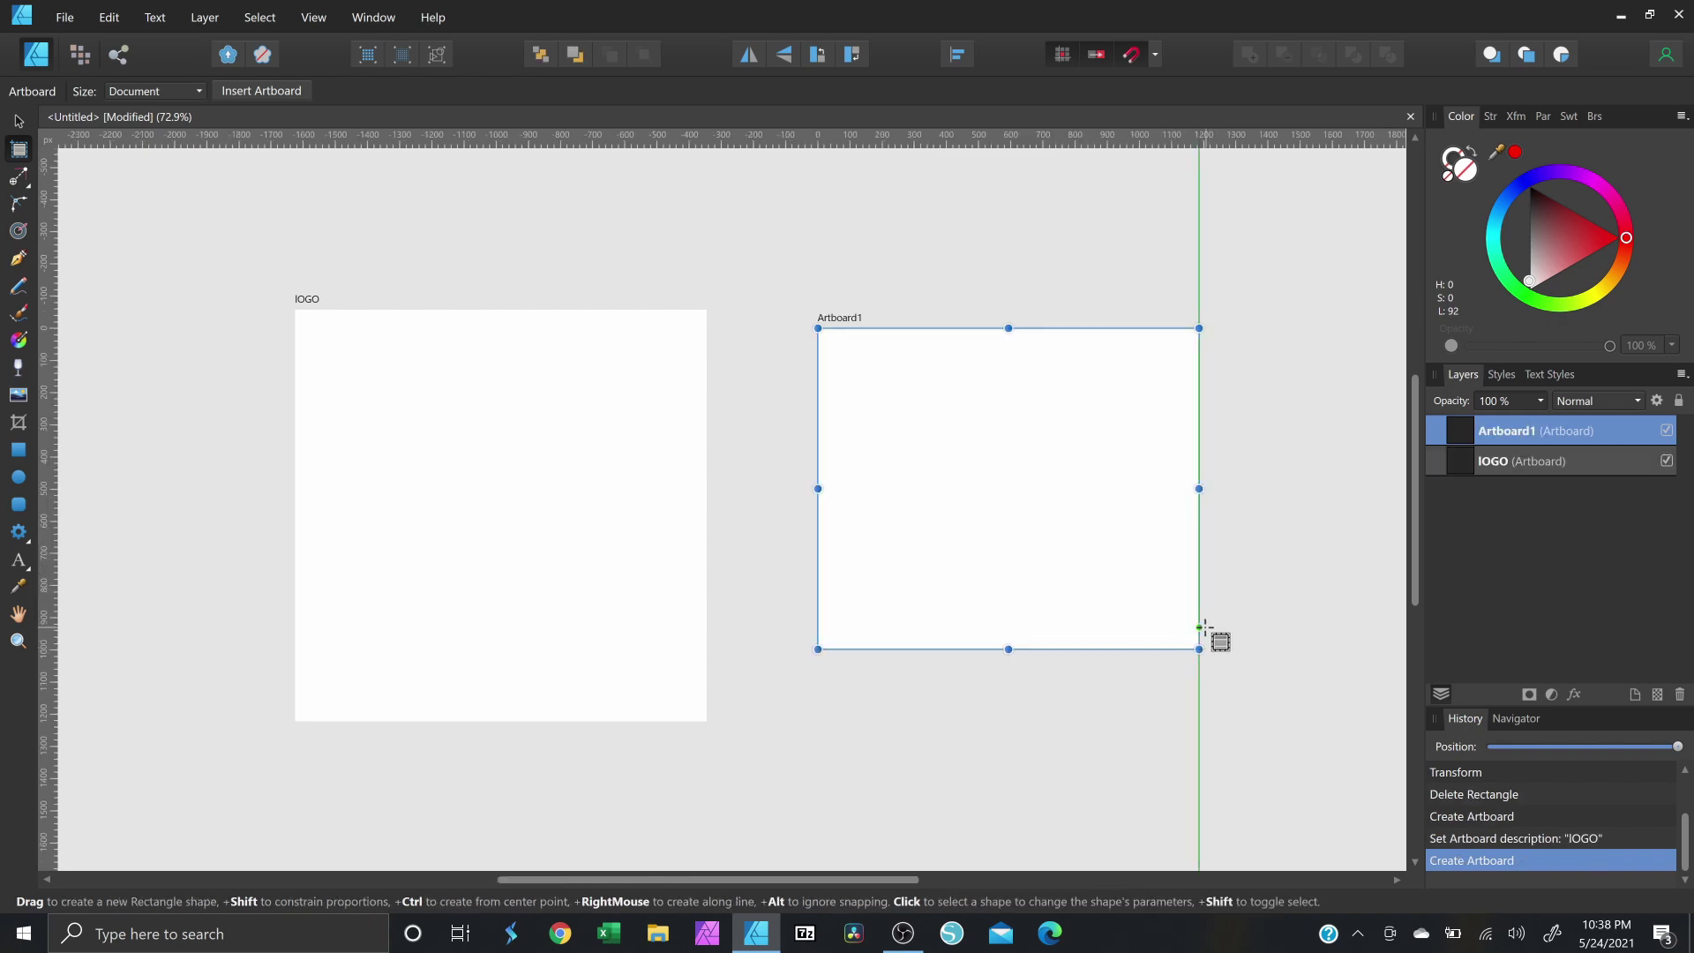
Rename the second artboard as "lOGO 2".
{"action": "double_click", "coordinate": [1504, 435]}
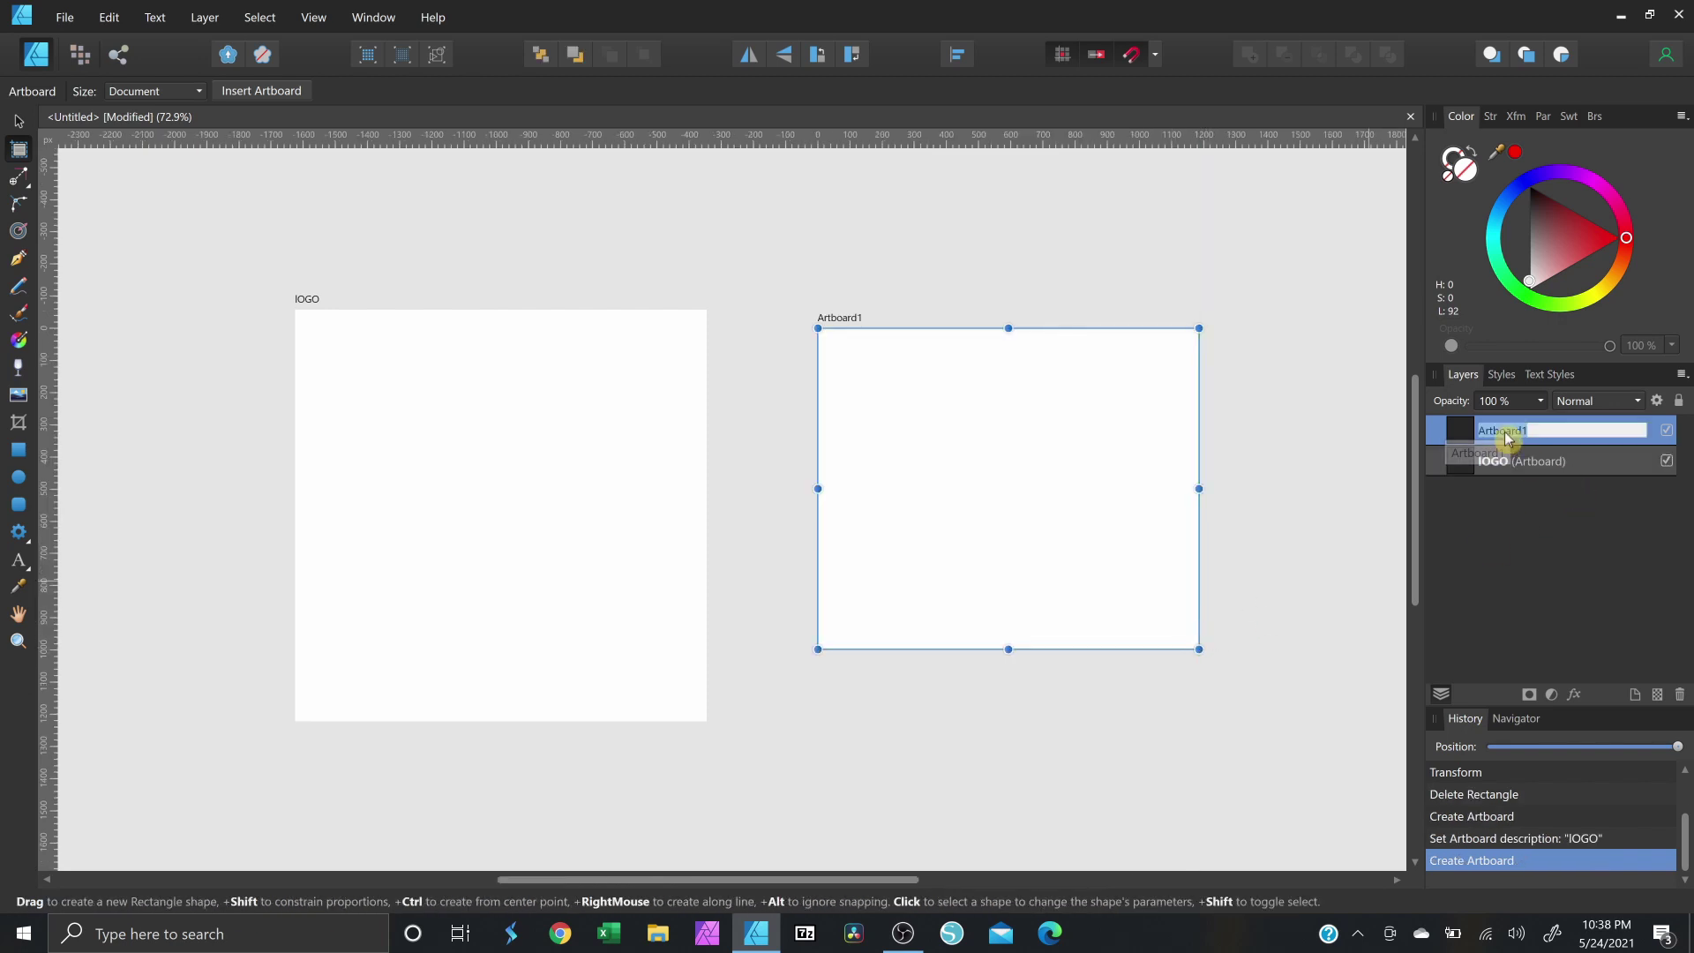
{"action": "type", "text": "g"}
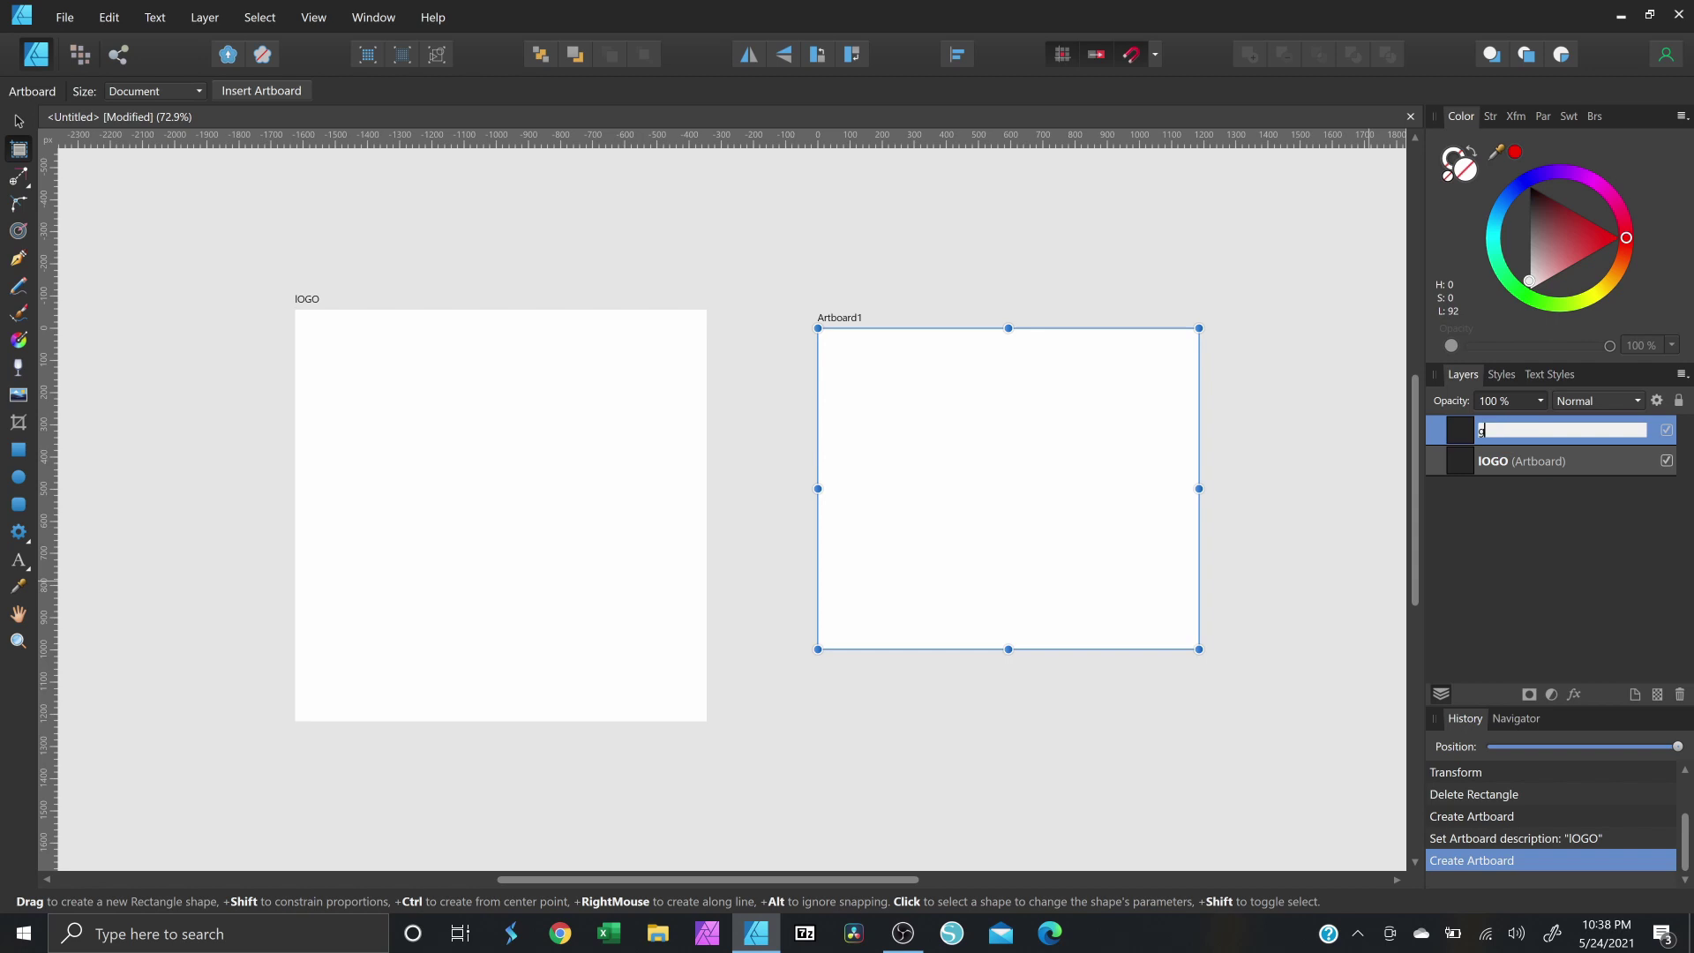
{"action": "type", "text": "OGO 2"}
{"action": "key", "text": "Return"}
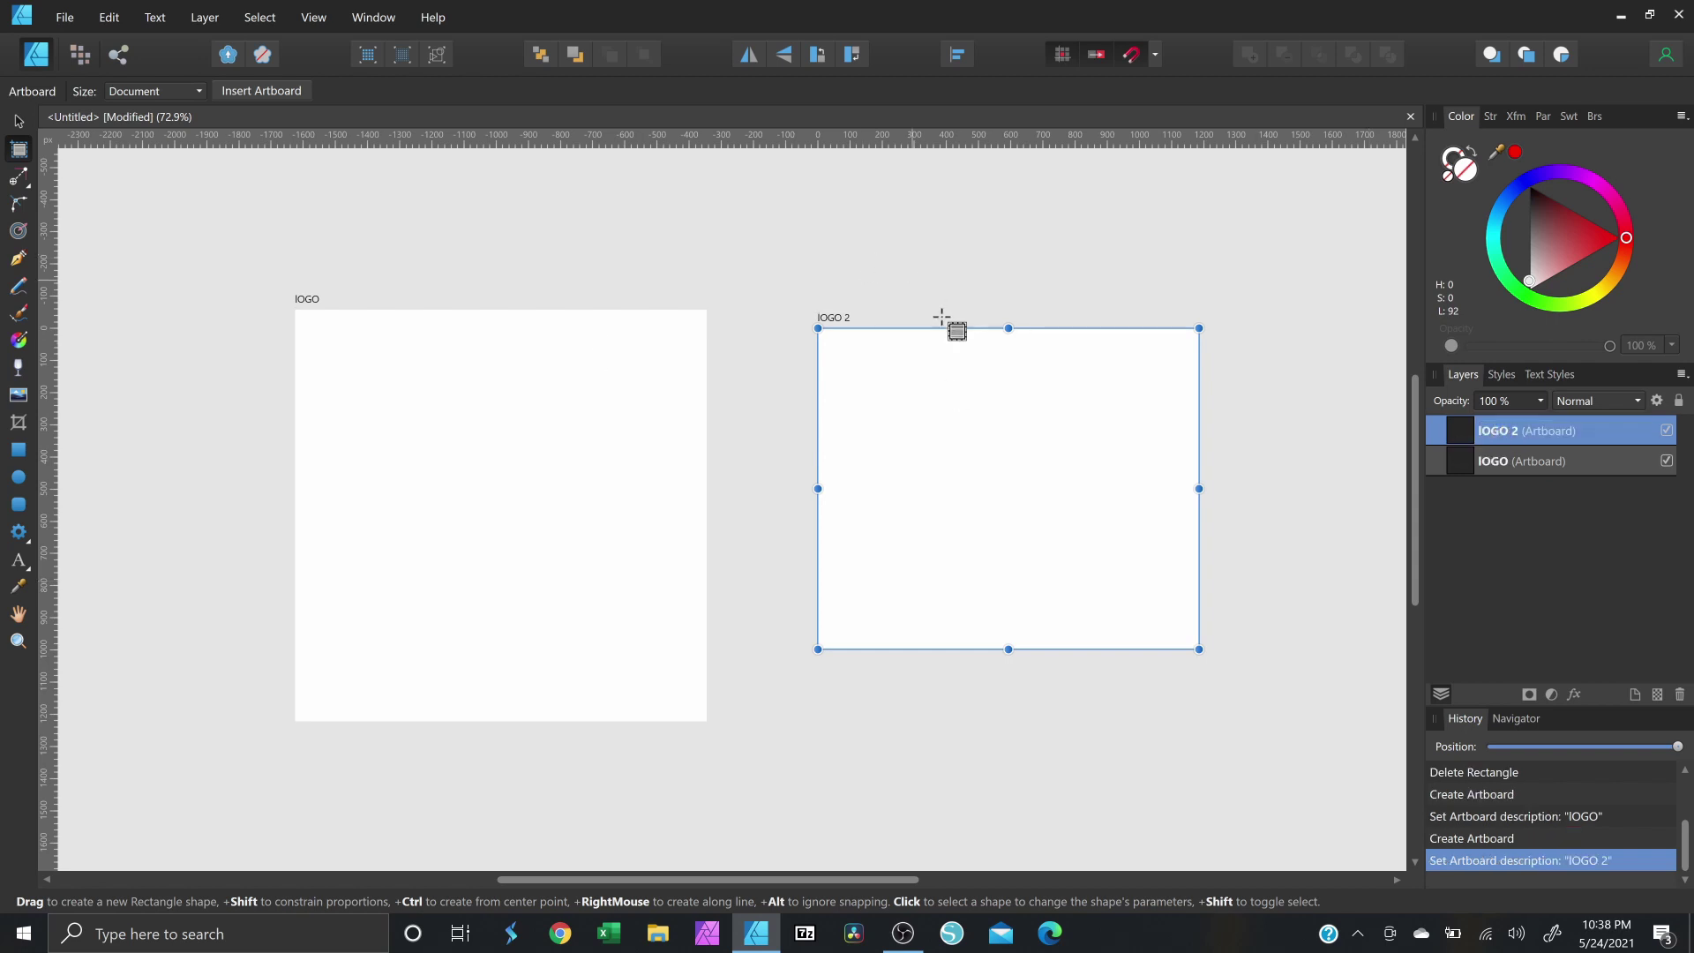
Draw a third artboard about 1170 × 720 px beside the lOGO 2 artboard.
{"action": "scroll", "coordinate": [1014, 441], "scroll_direction": "down", "scroll_amount": 2}
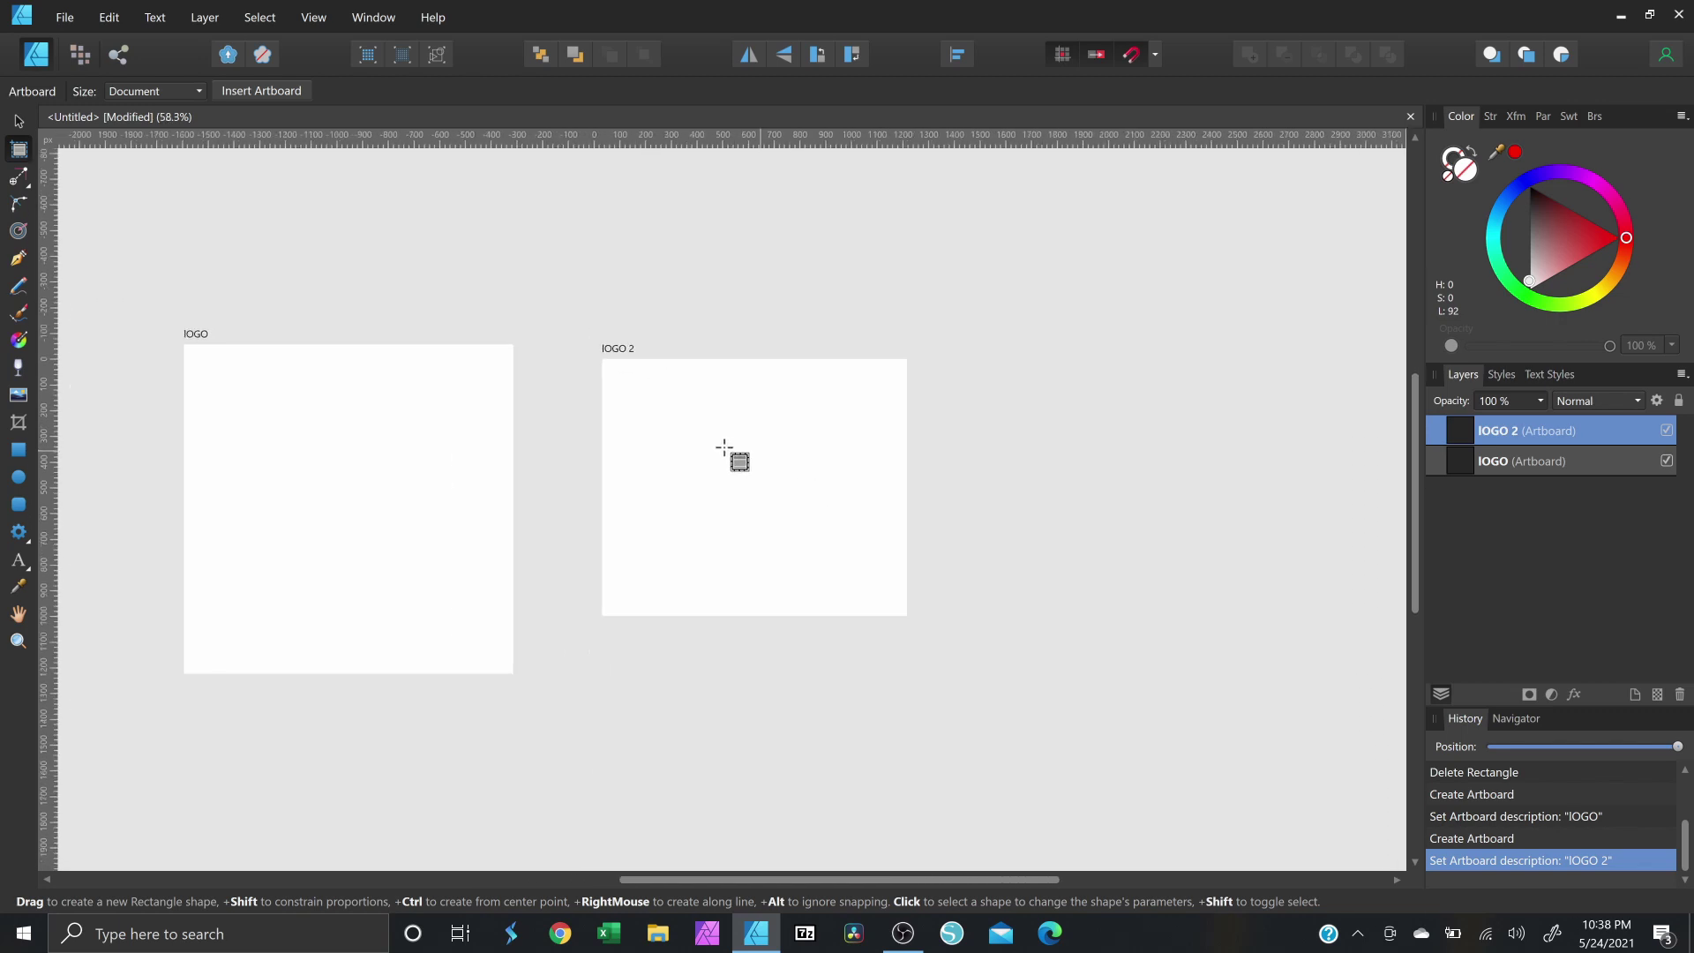
{"action": "left_click_drag", "start_coordinate": [961, 382], "coordinate": [1263, 567]}
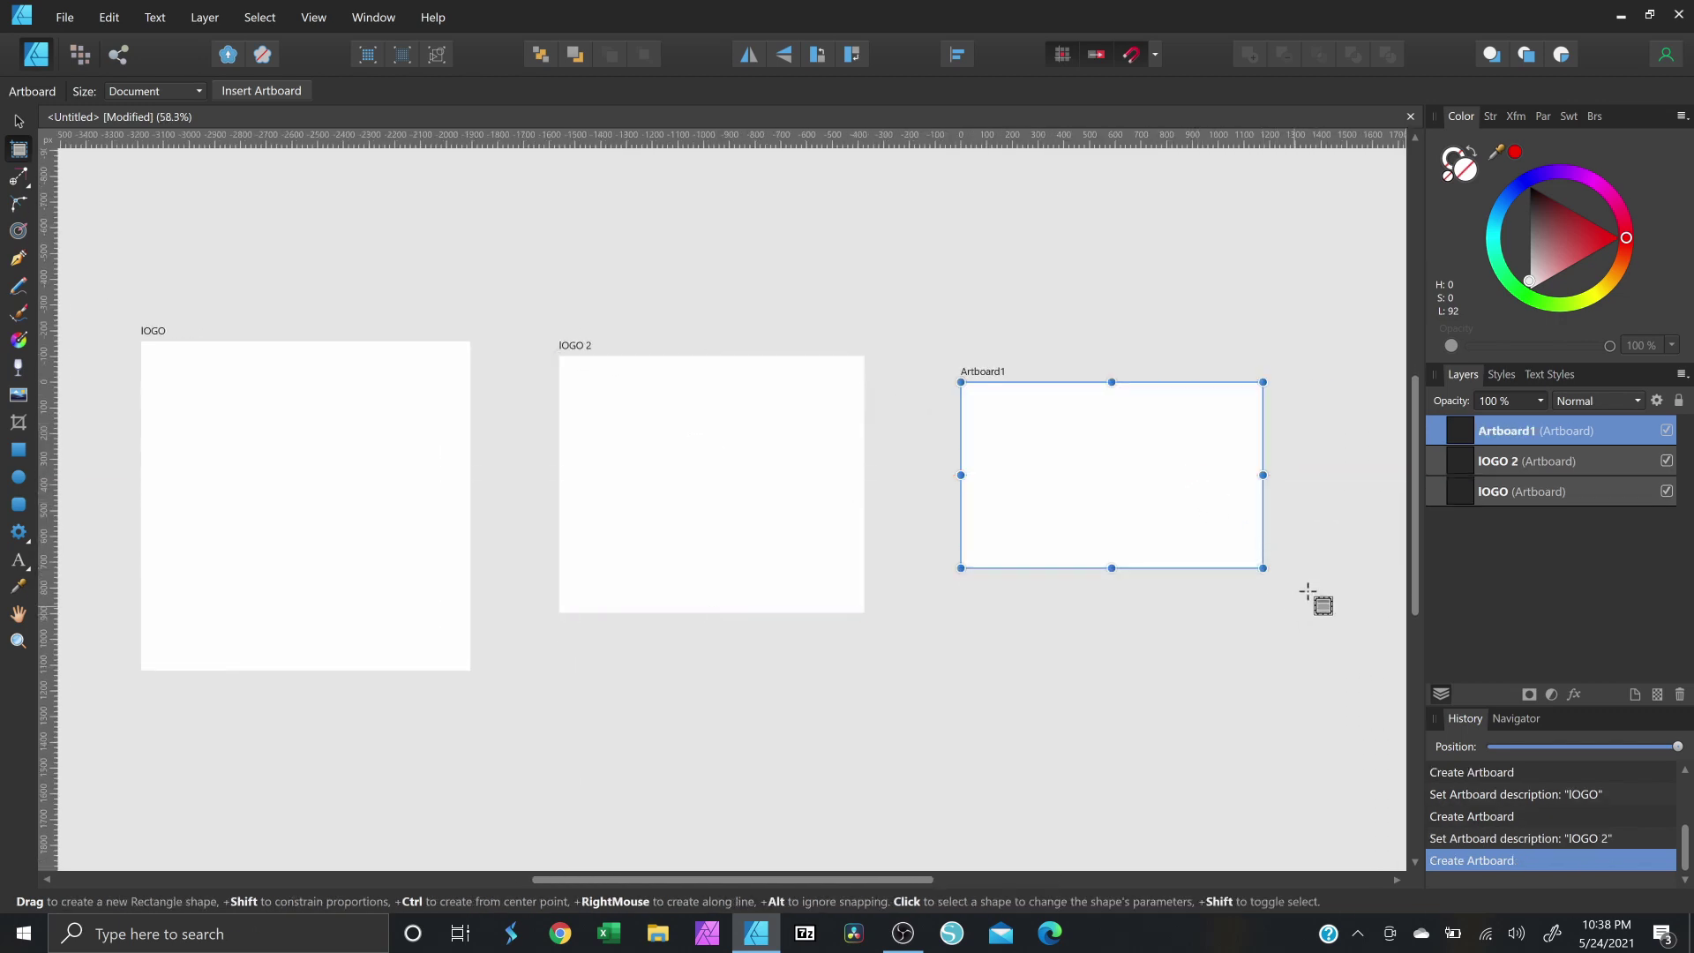
Set the third artboard's width and height to 1280 px each.
{"action": "left_click", "coordinate": [1522, 123]}
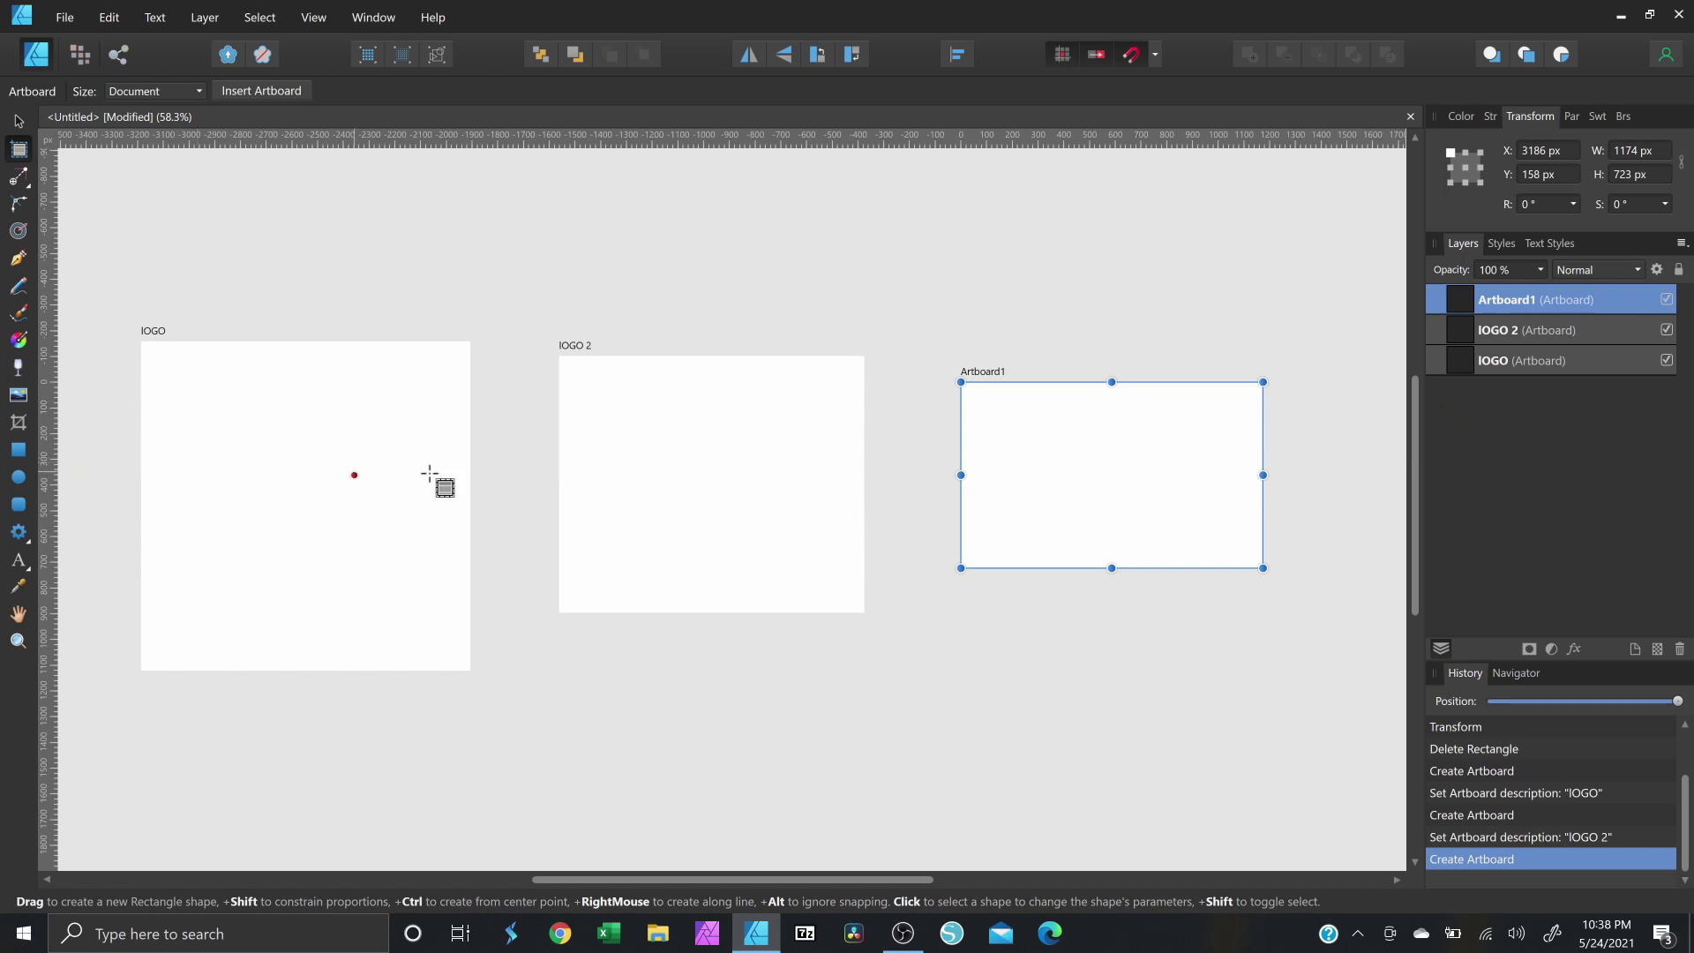
{"action": "left_click", "coordinate": [1638, 151]}
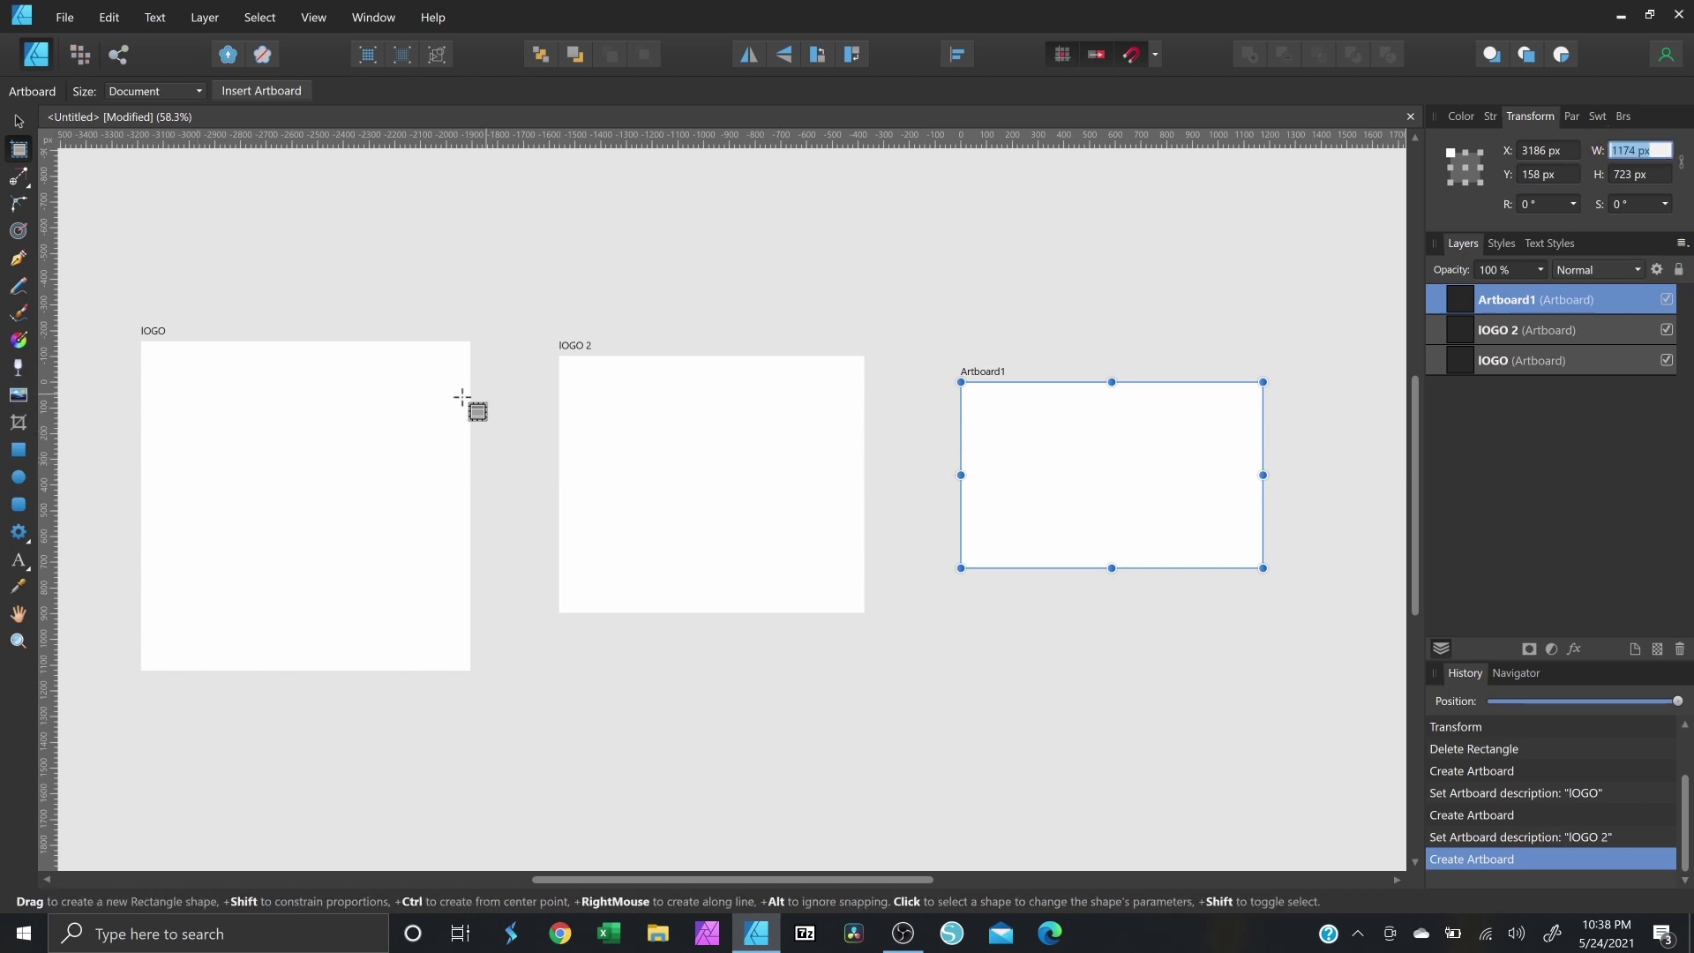
{"action": "left_click", "coordinate": [1657, 172]}
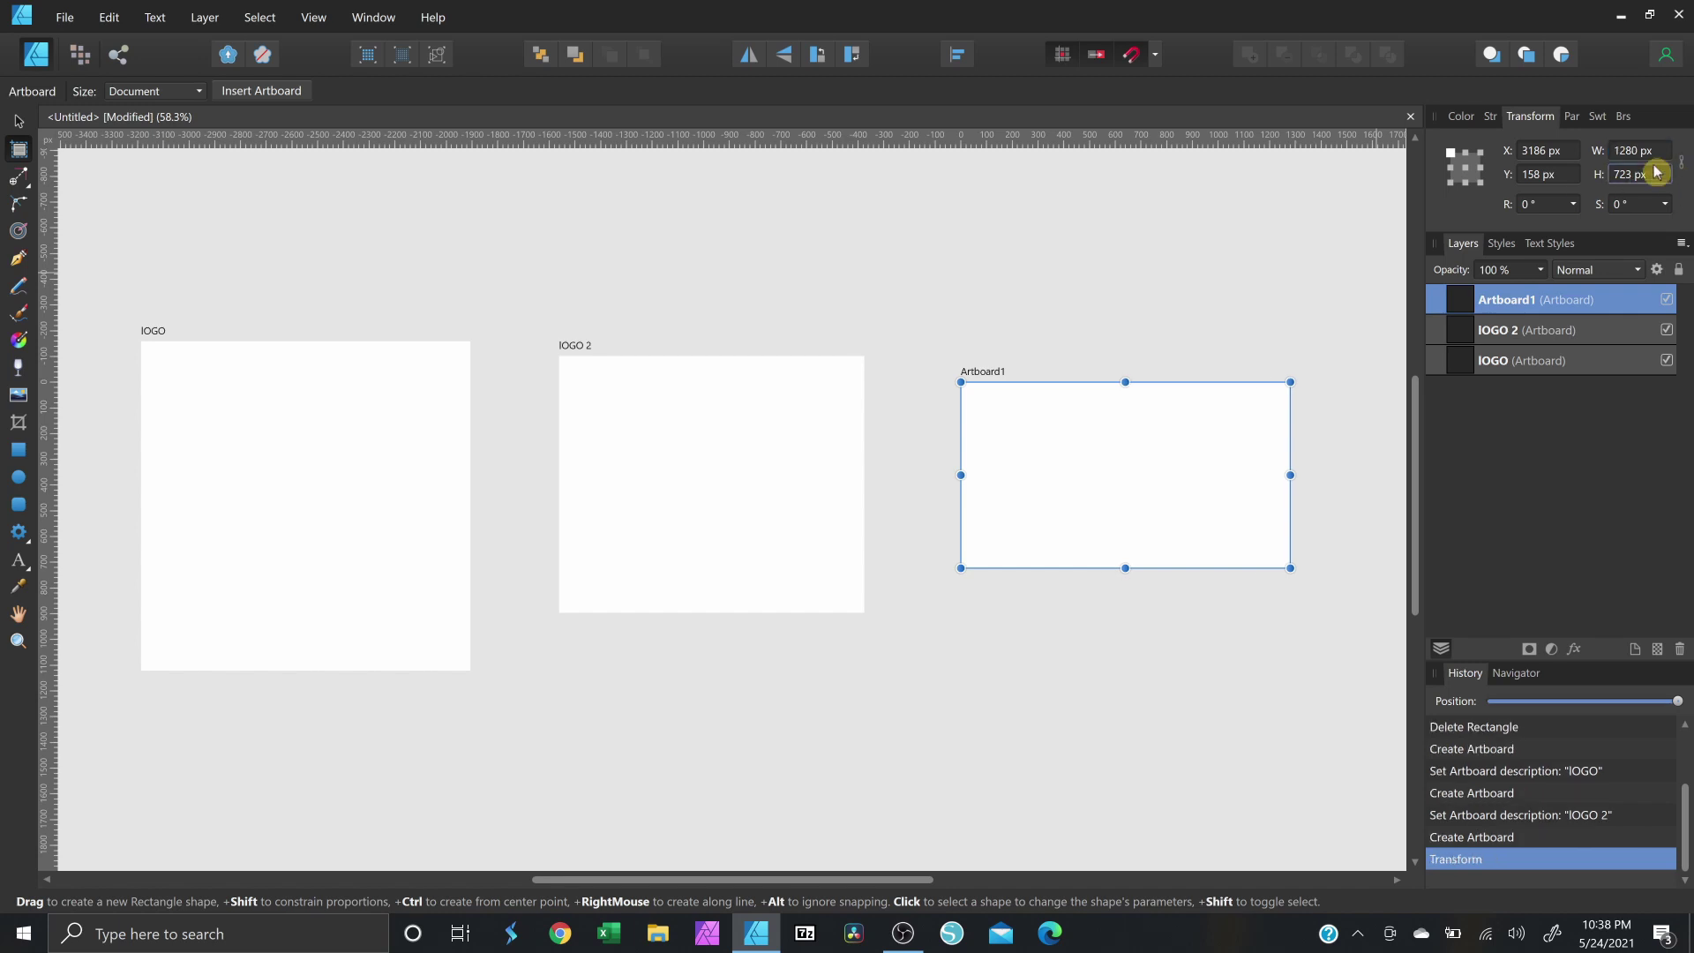
{"action": "left_click", "coordinate": [1653, 173]}
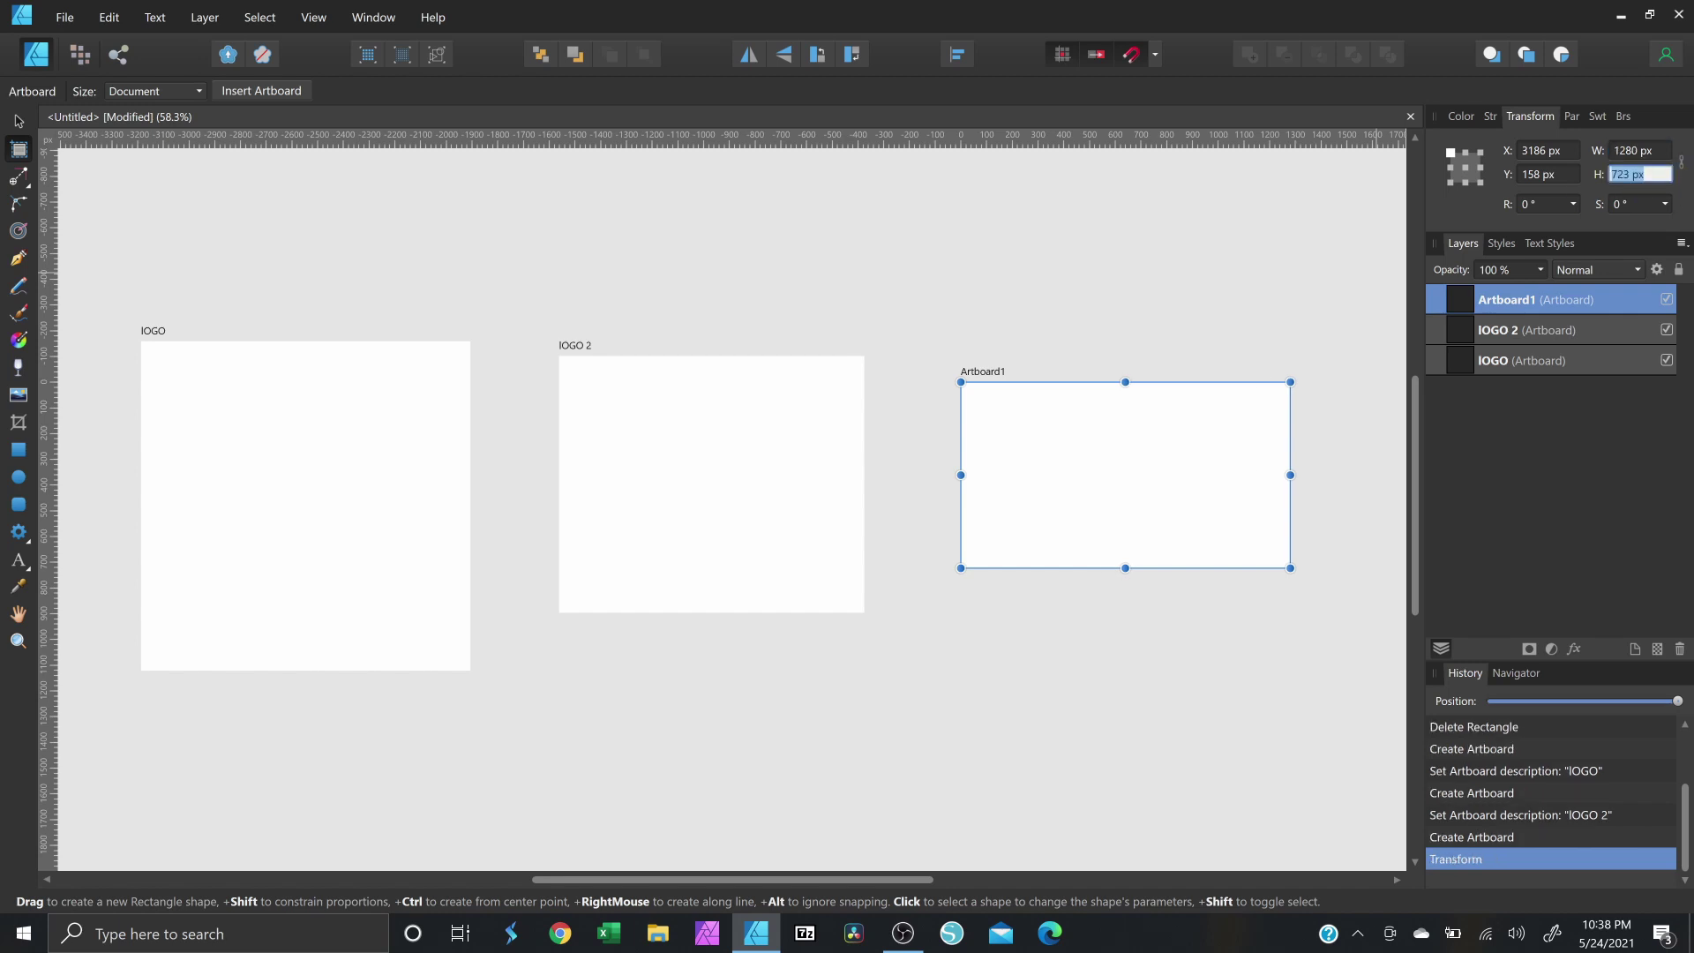
{"action": "type", "text": "1280"}
{"action": "key", "text": "Return"}
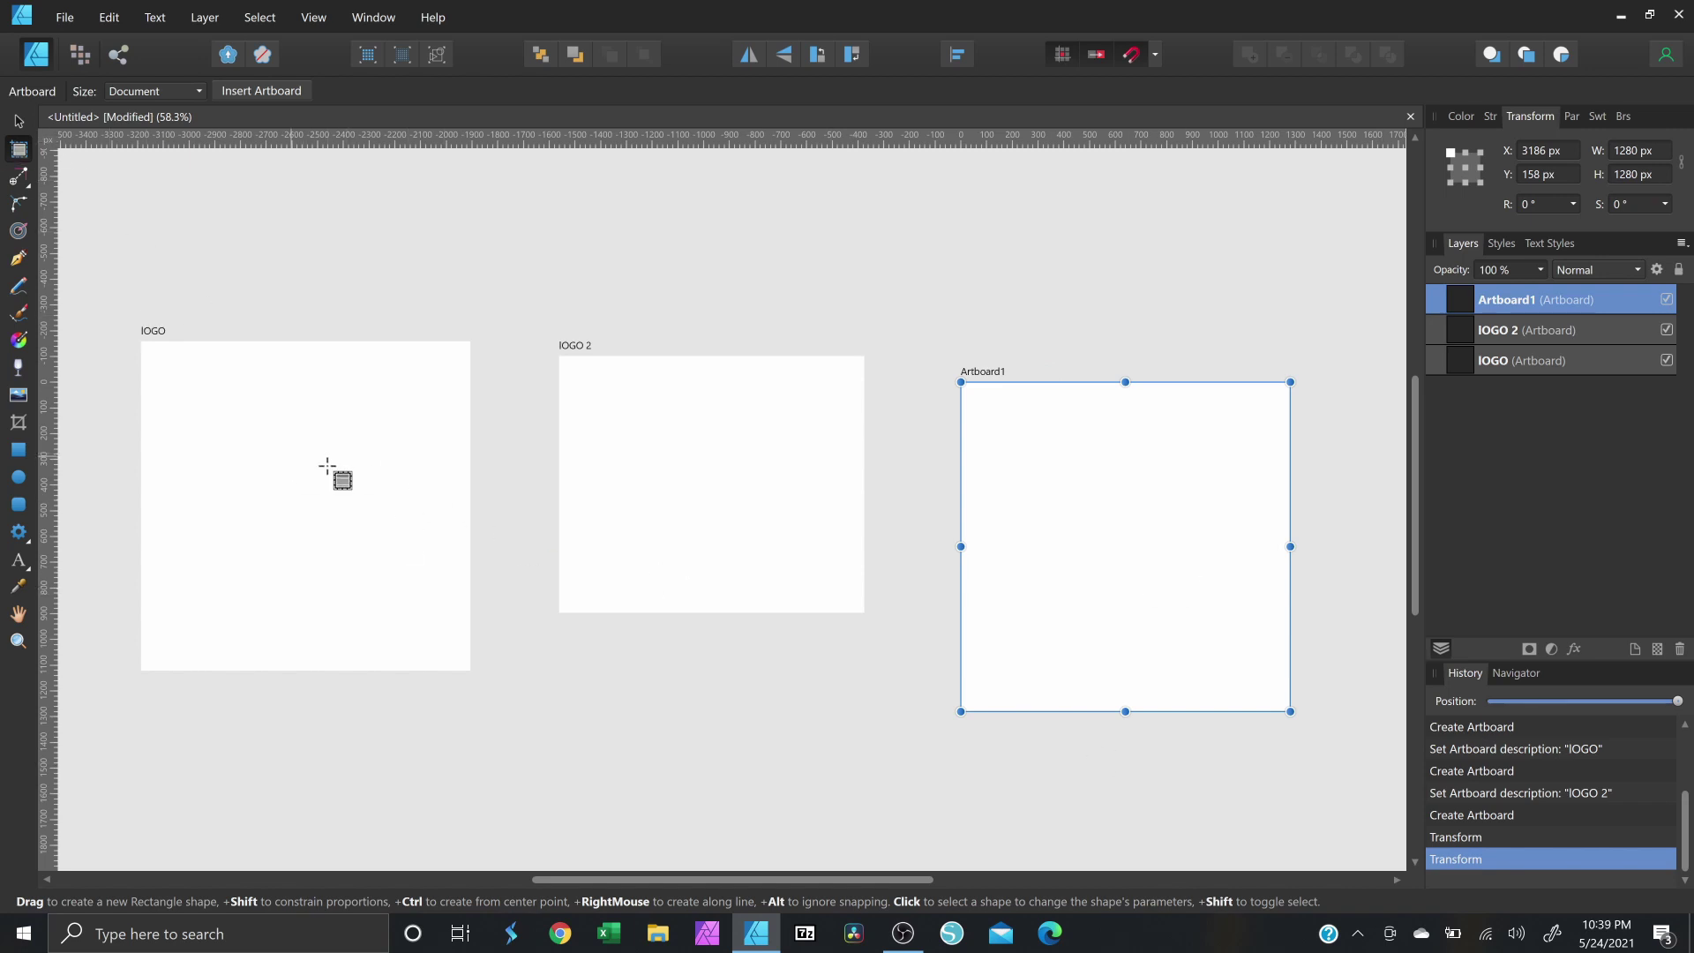
Delete the third artboard and the lOGO 2 artboard, keeping only the original lOGO artboard.
{"action": "key", "text": "Delete"}
{"action": "key", "text": "Delete"}
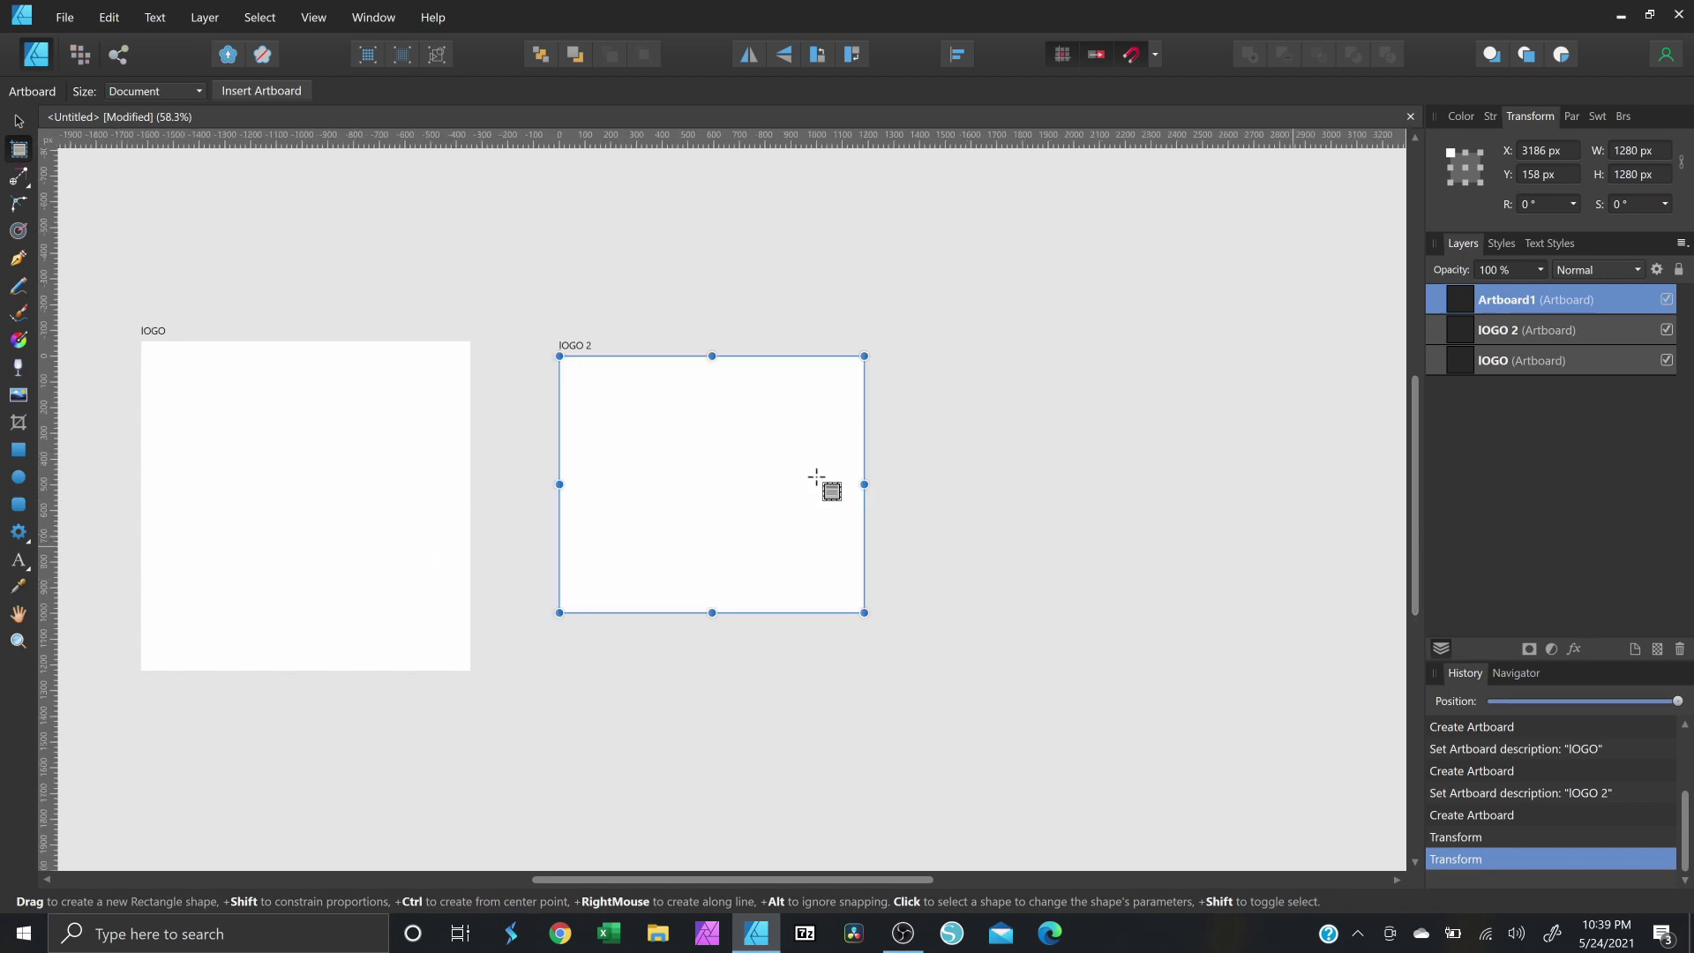
{"action": "scroll", "coordinate": [806, 465], "scroll_direction": "left", "scroll_amount": 5}
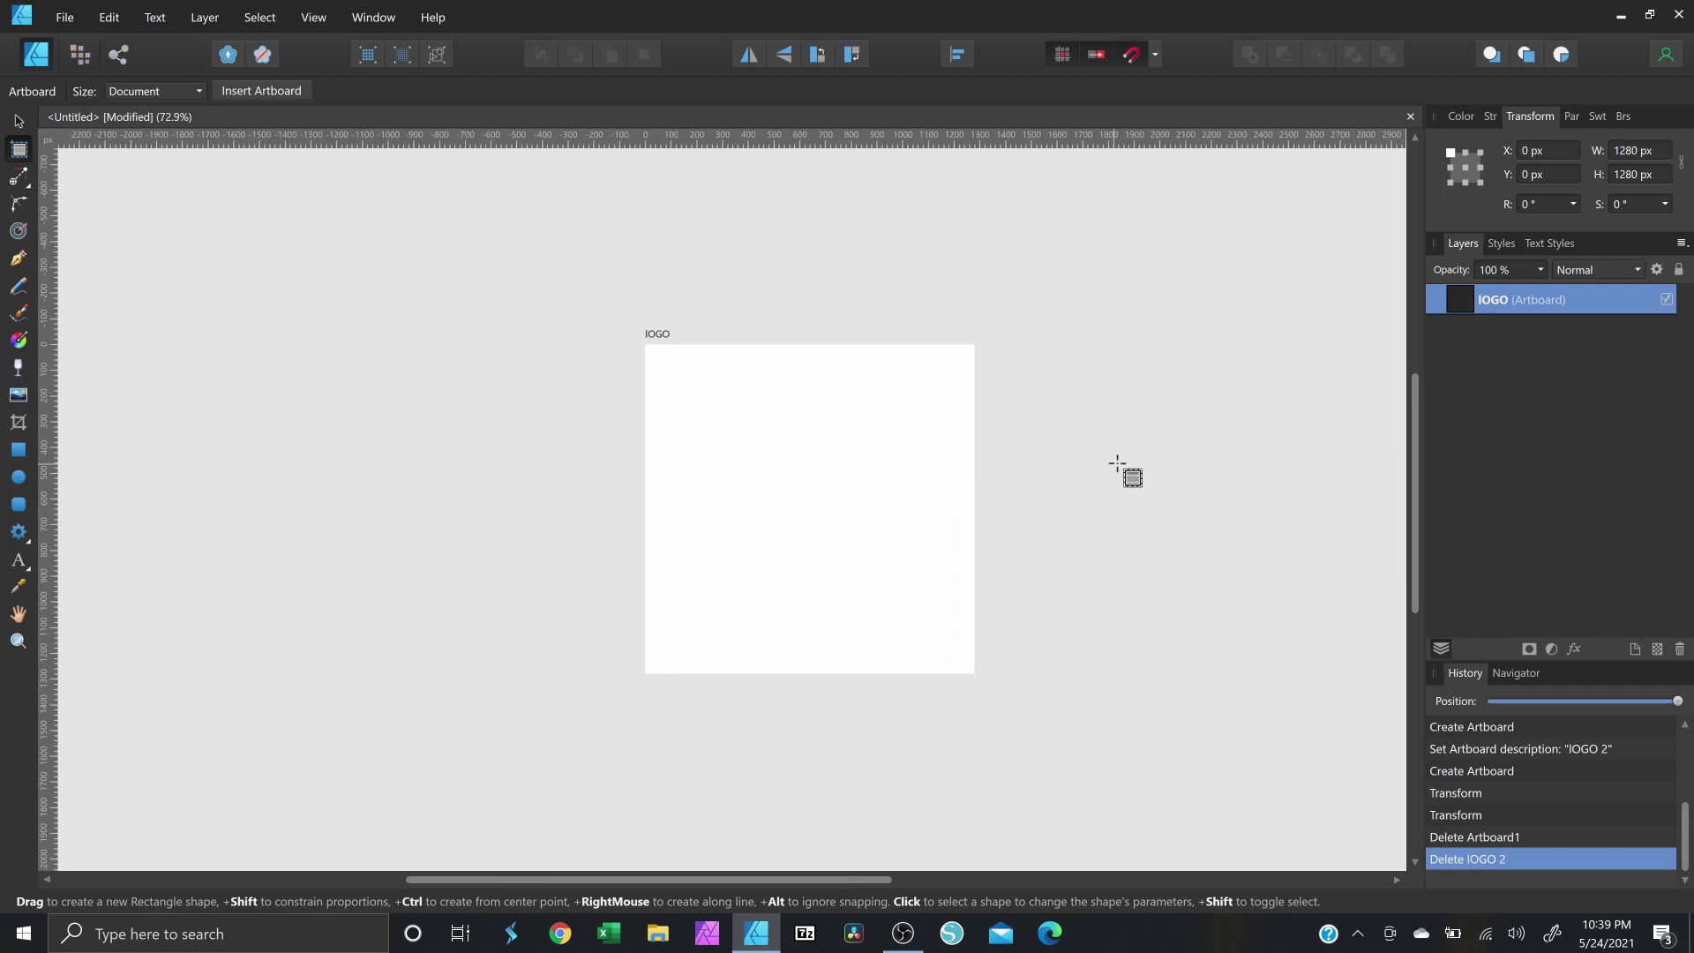
Switch from the Point Transform Tool to the Node Tool.
{"action": "scroll", "coordinate": [1118, 469], "scroll_direction": "up", "scroll_amount": 1}
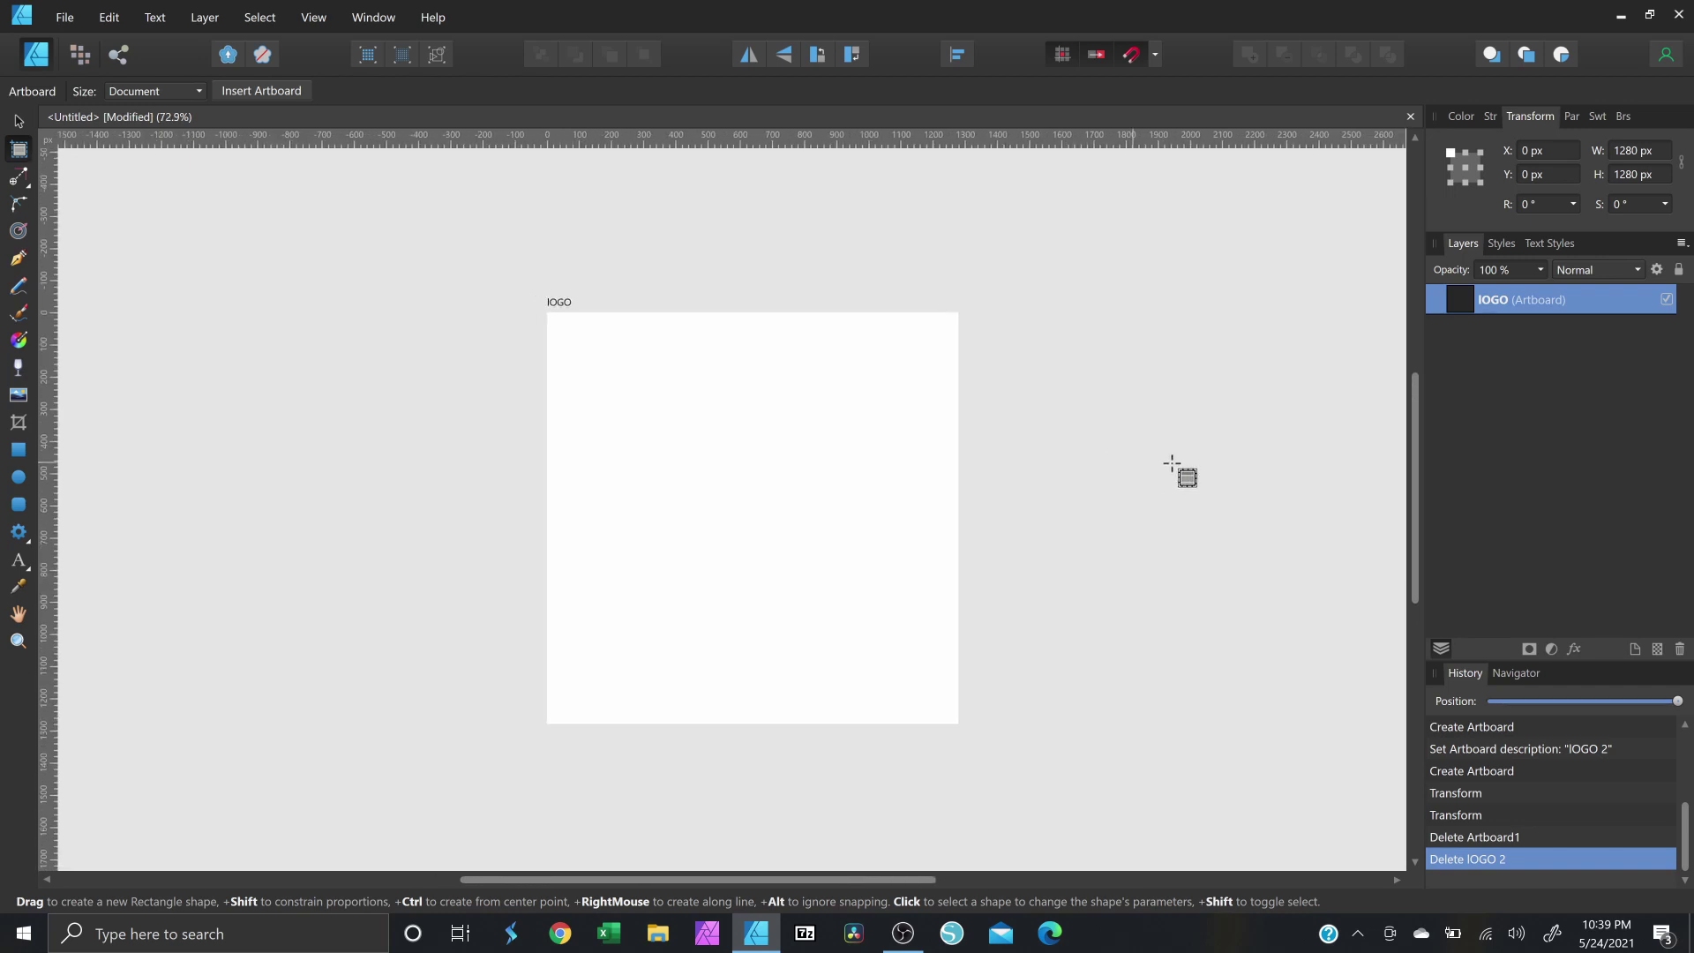
{"action": "left_click", "coordinate": [18, 177]}
{"action": "left_click", "coordinate": [77, 186]}
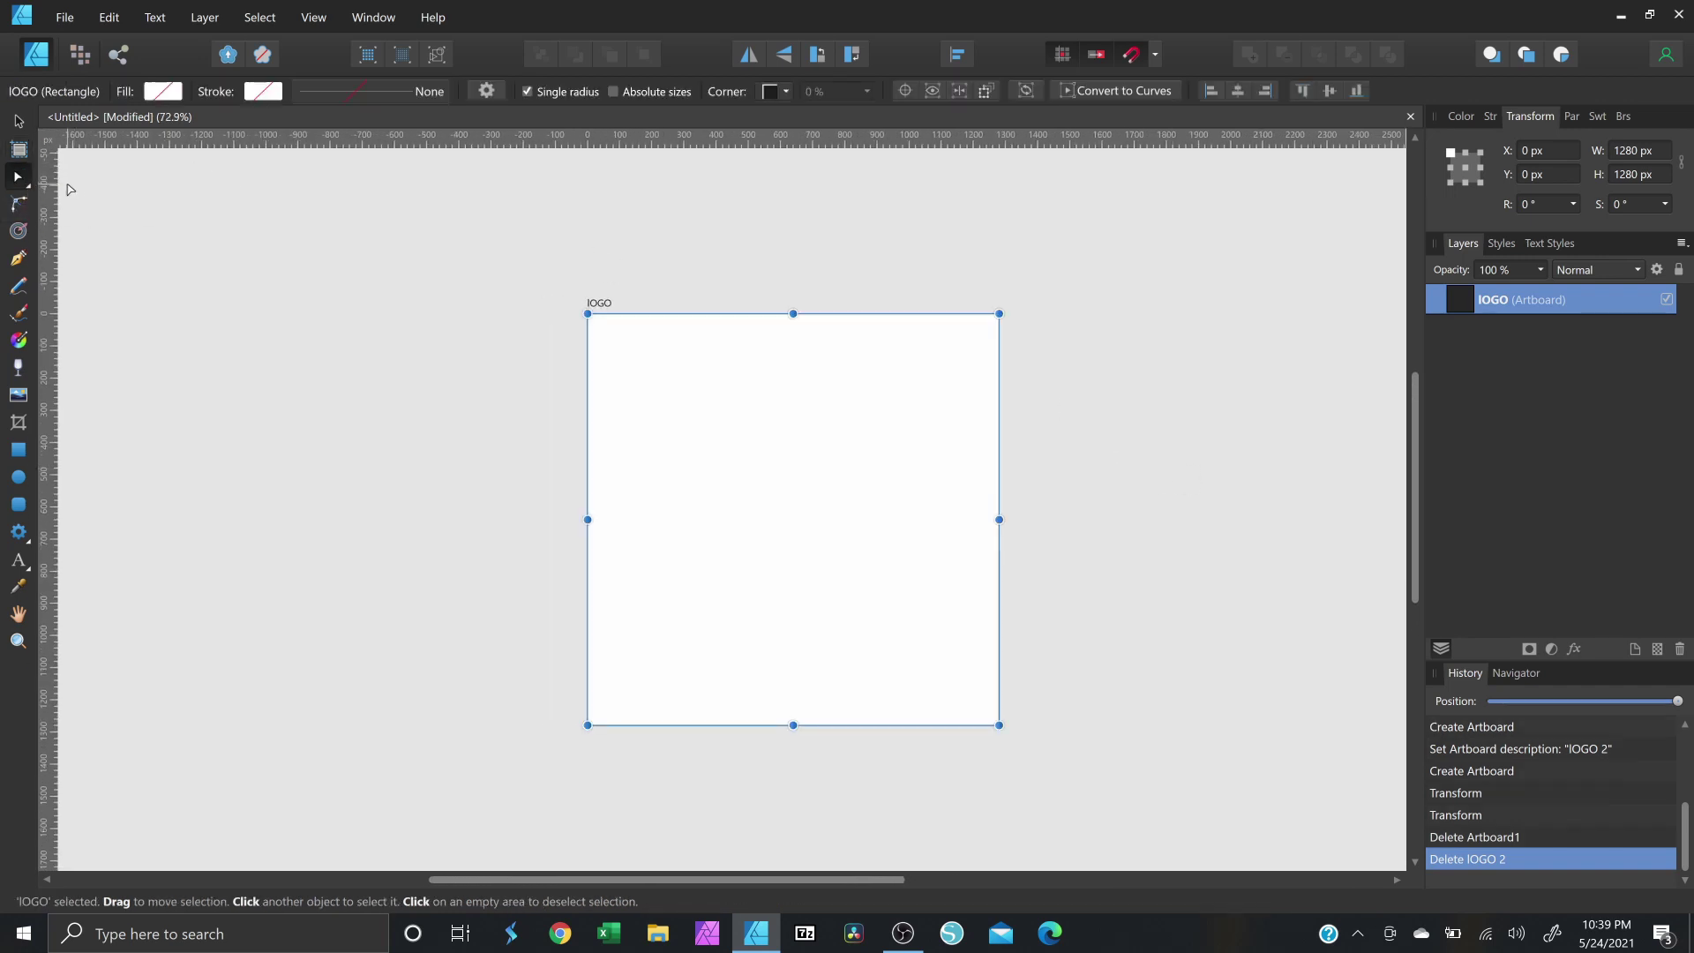
{"action": "left_click", "coordinate": [32, 196]}
{"action": "left_click", "coordinate": [29, 547]}
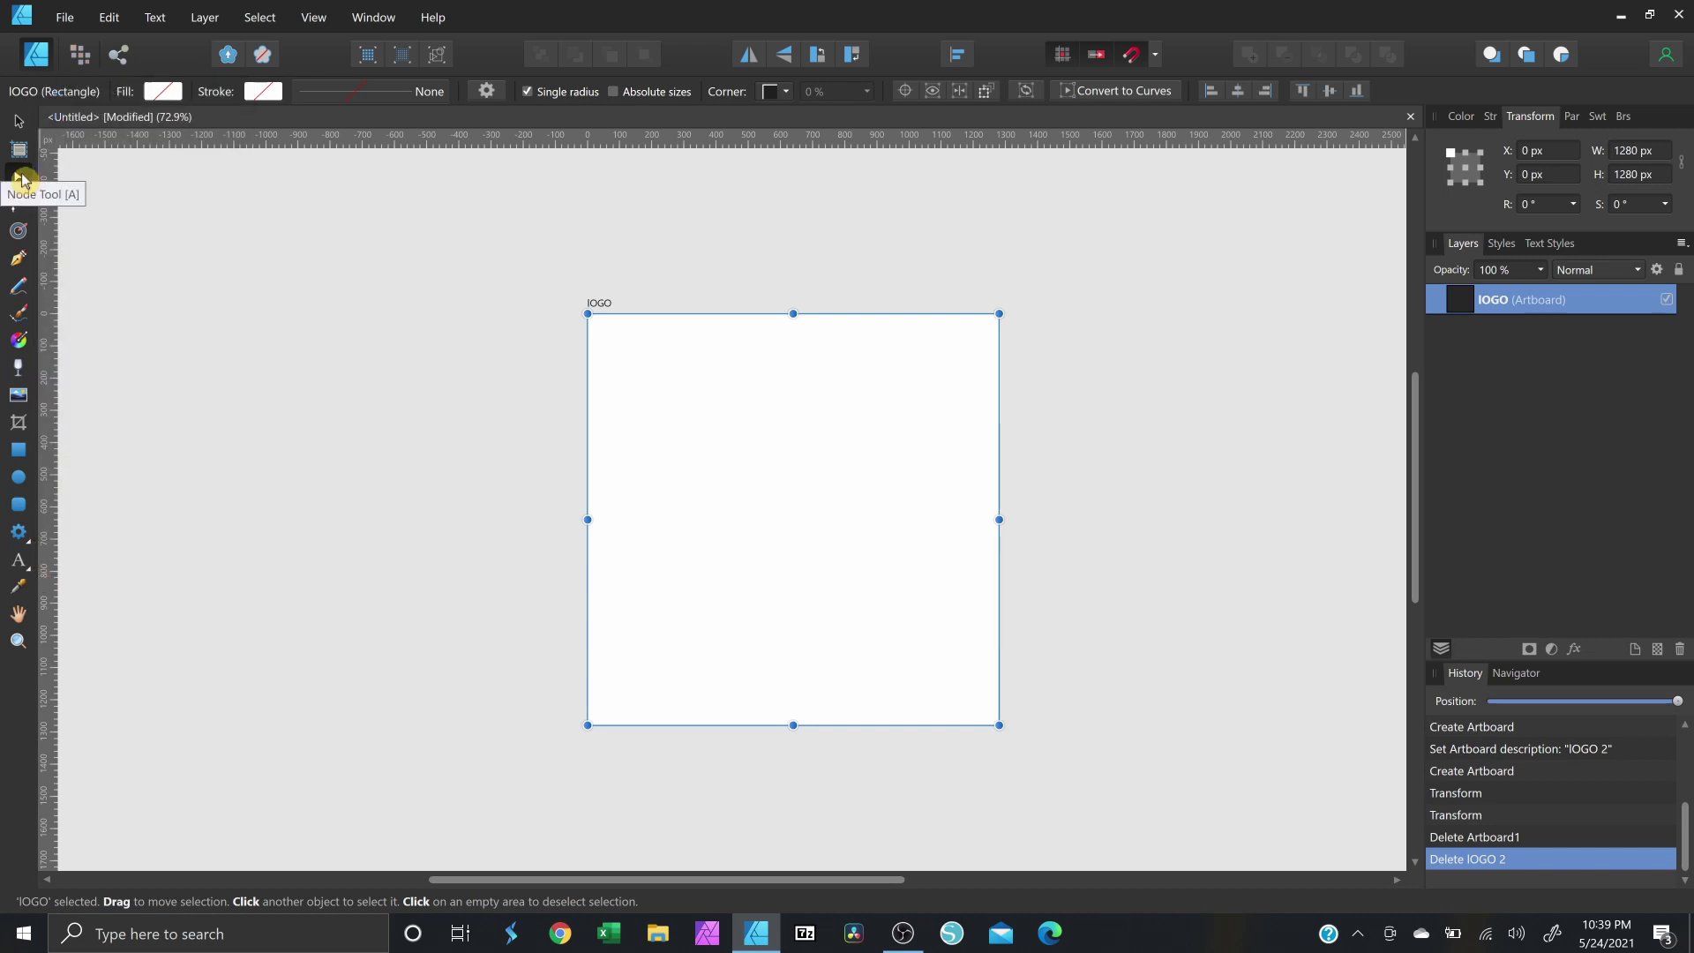
{"action": "left_click", "coordinate": [19, 177]}
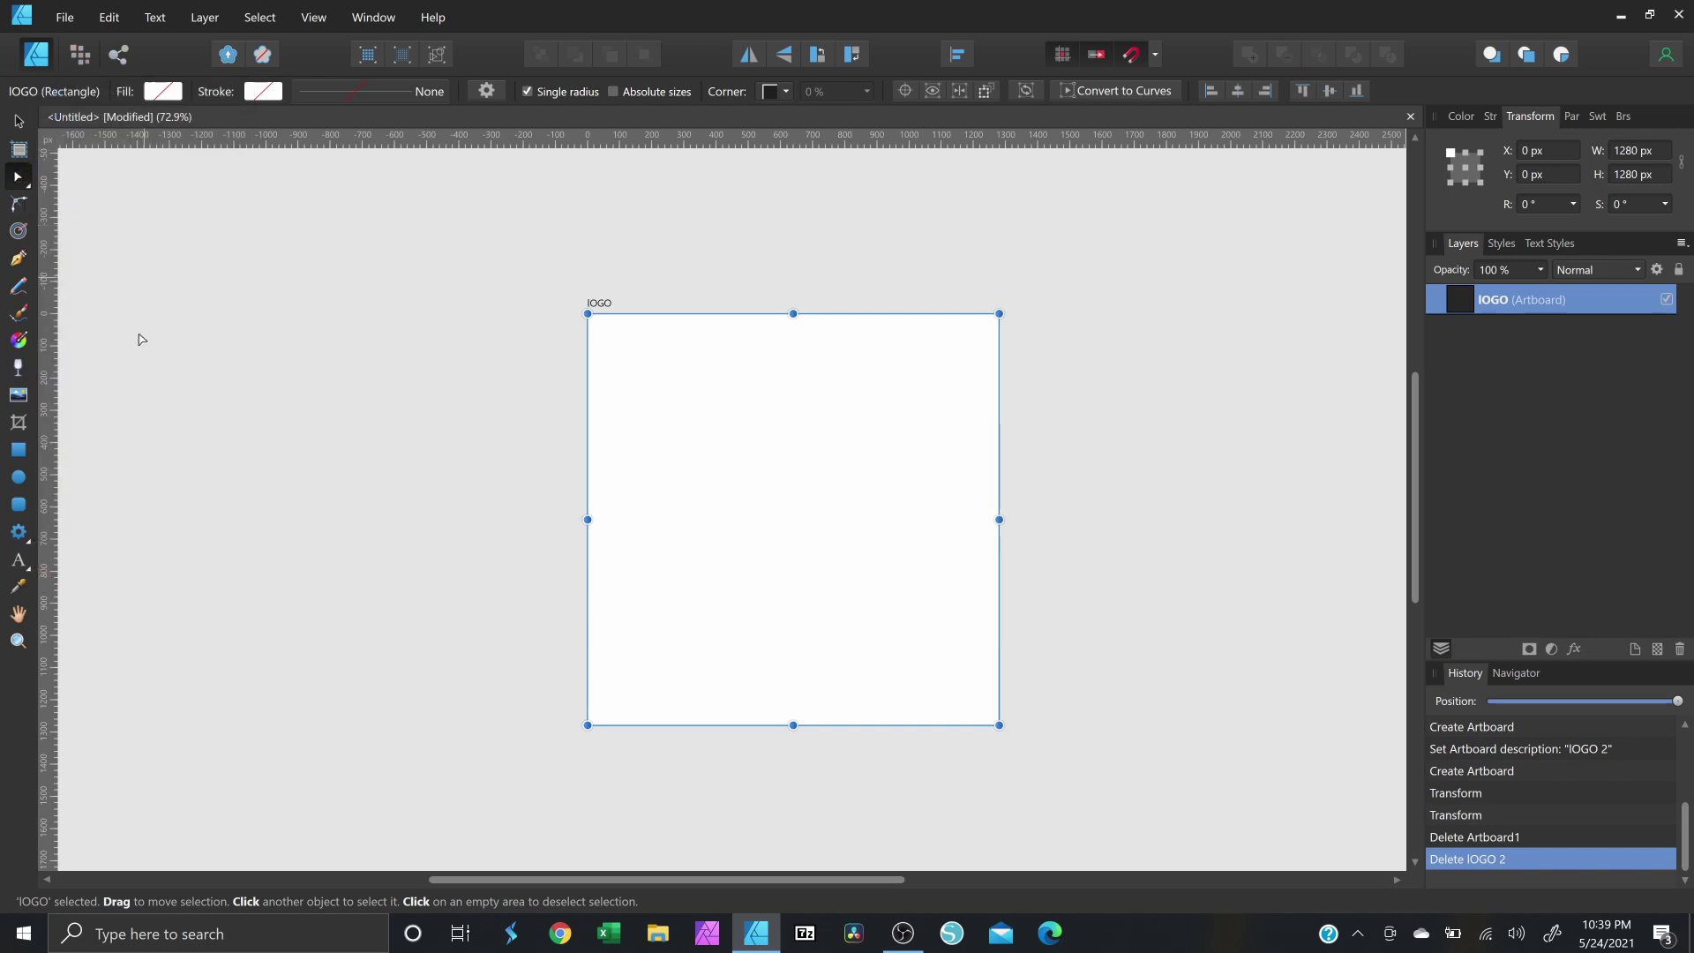
Draw a square about 530 × 530 px on the lOGO artboard and convert it to curves.
{"action": "left_click", "coordinate": [19, 450]}
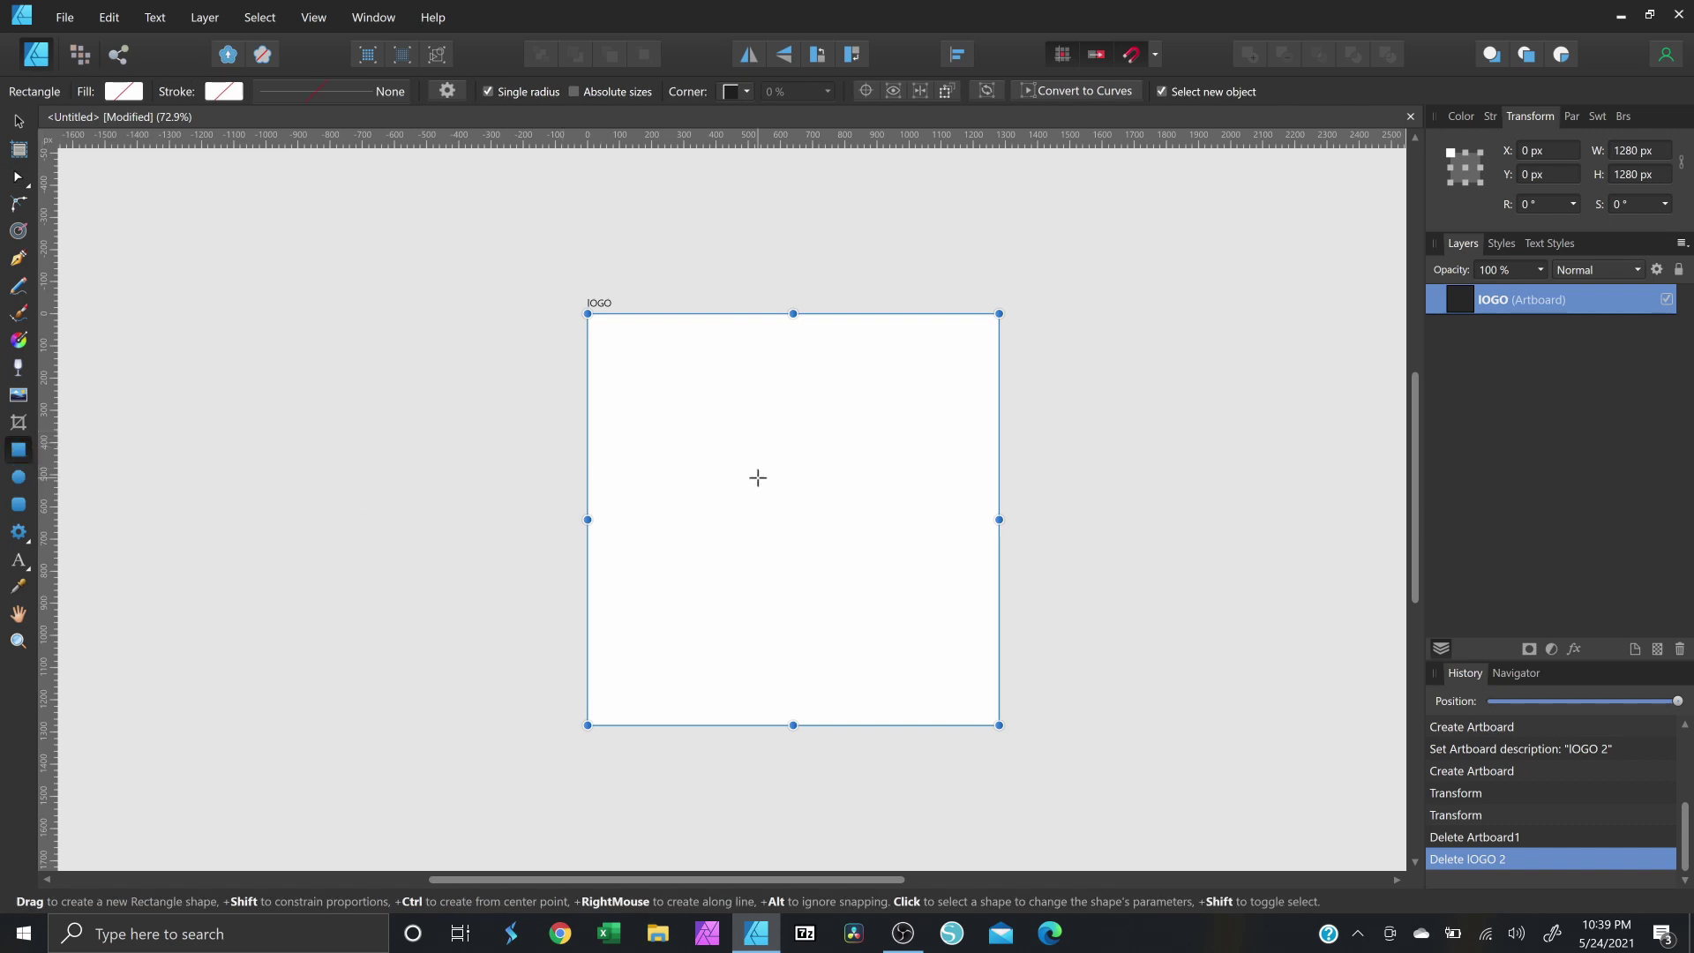
{"action": "key", "text": "ctrl+d"}
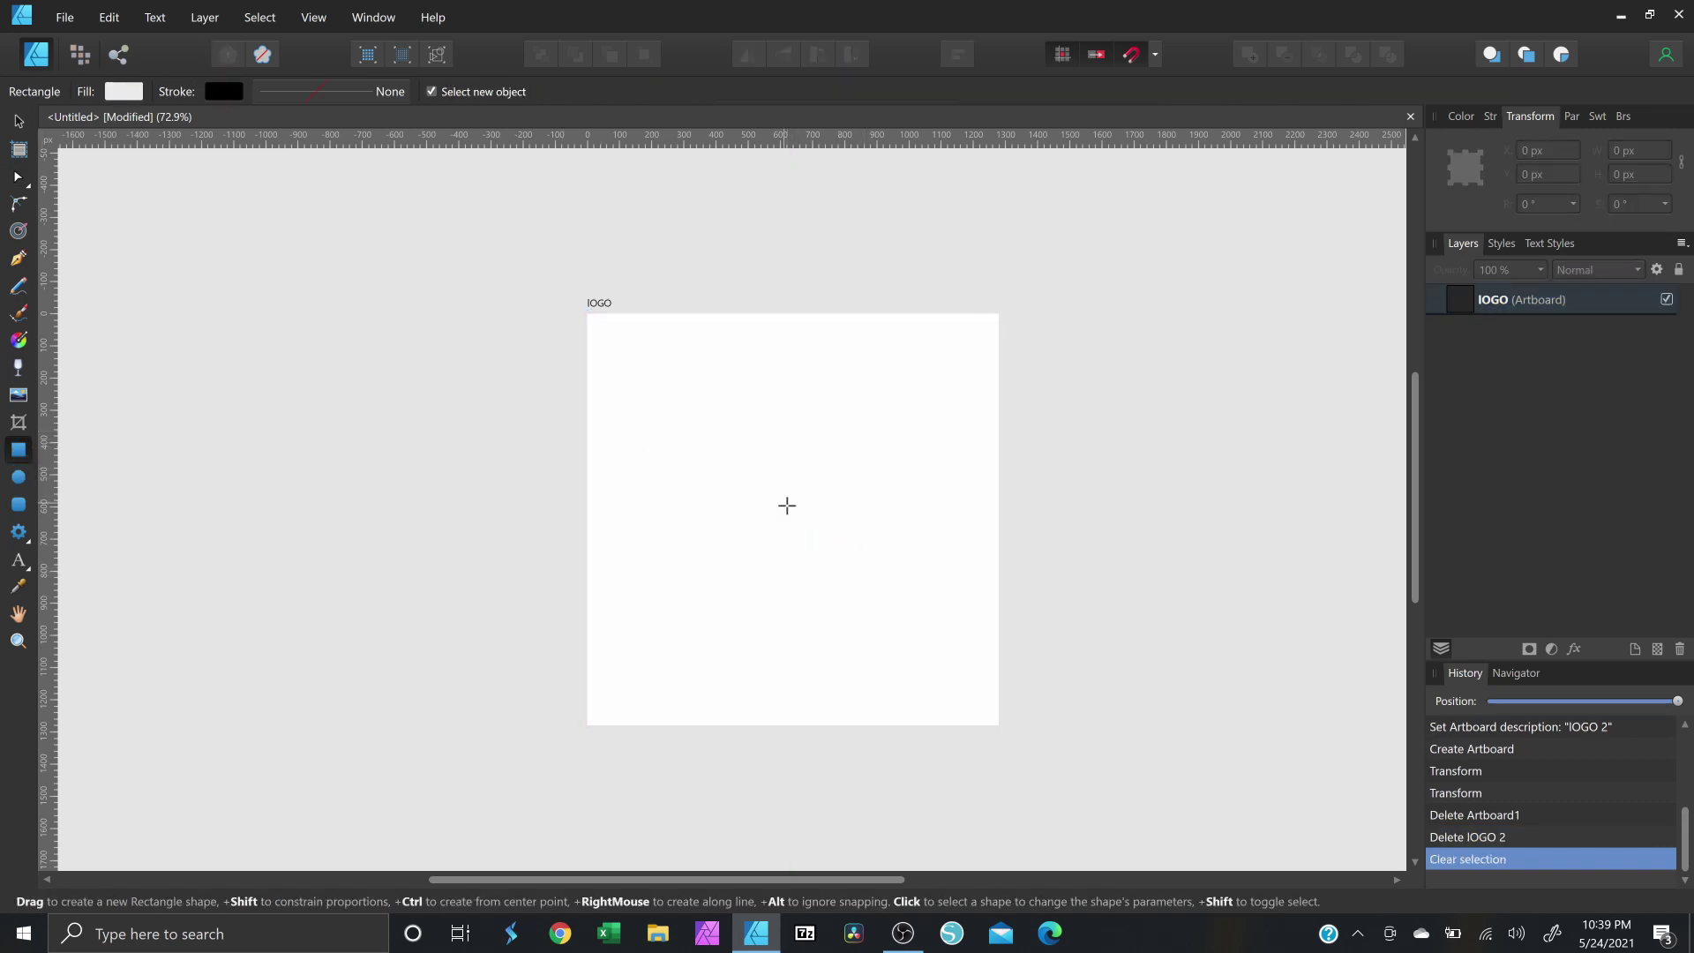
{"action": "scroll", "coordinate": [786, 503], "scroll_direction": "up", "scroll_amount": 1}
{"action": "left_click_drag", "start_coordinate": [731, 461], "coordinate": [838, 568]}
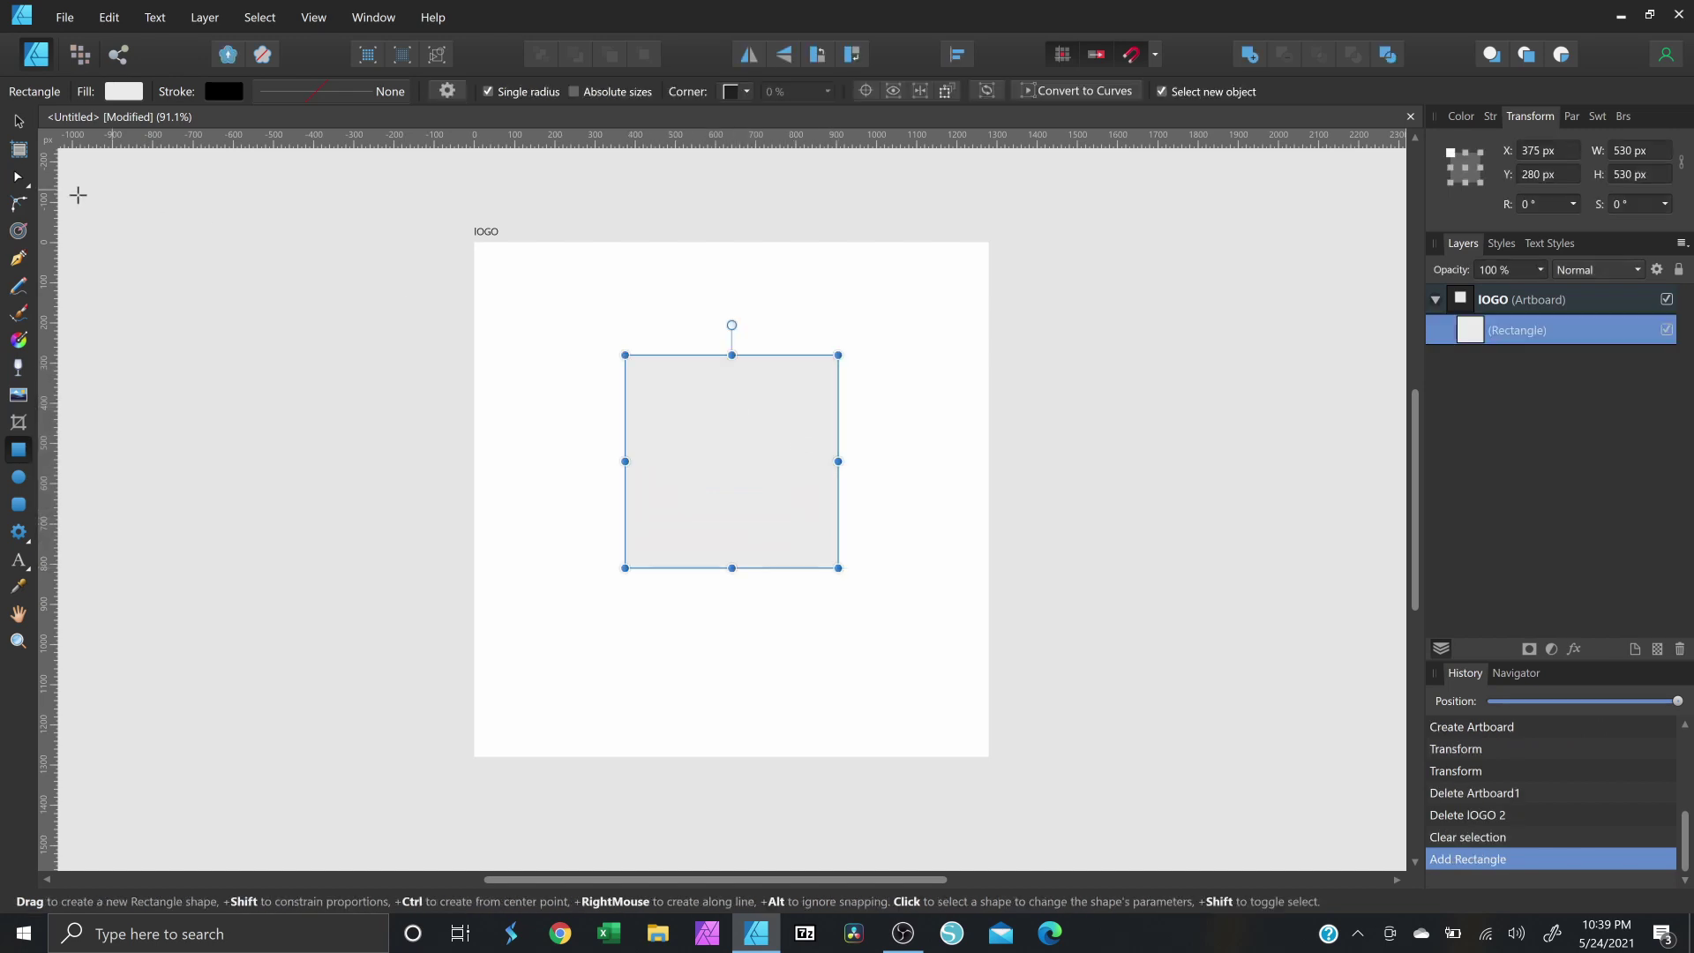
{"action": "left_click", "coordinate": [19, 182]}
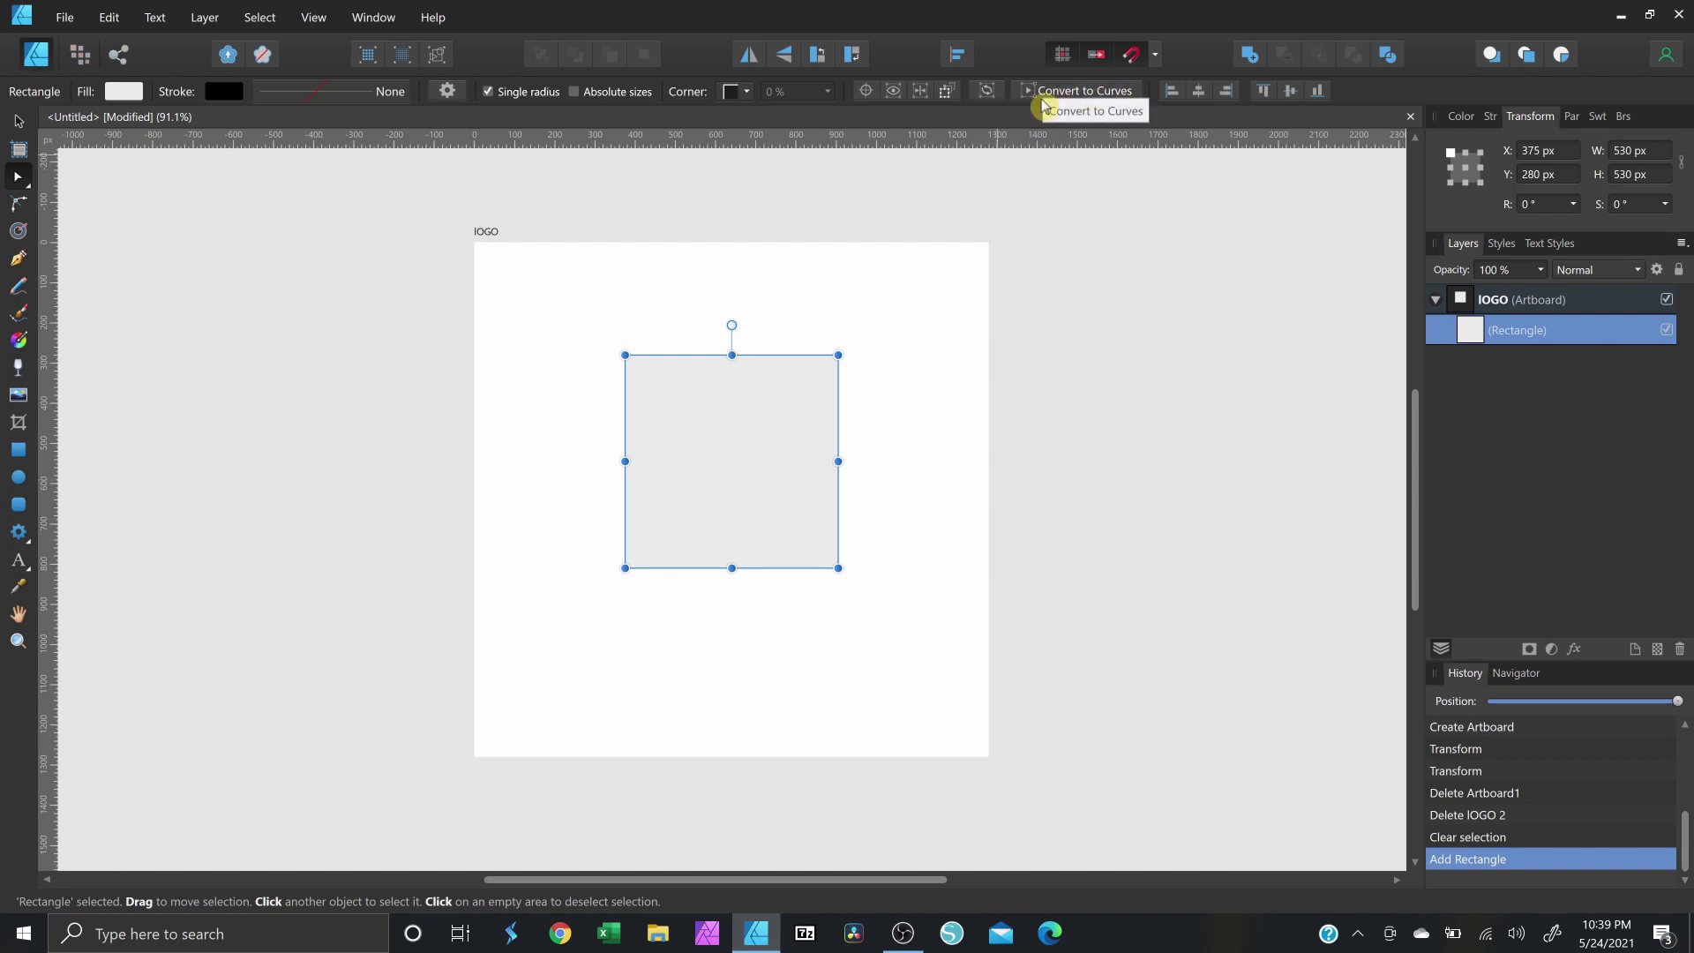
{"action": "left_click", "coordinate": [1098, 94]}
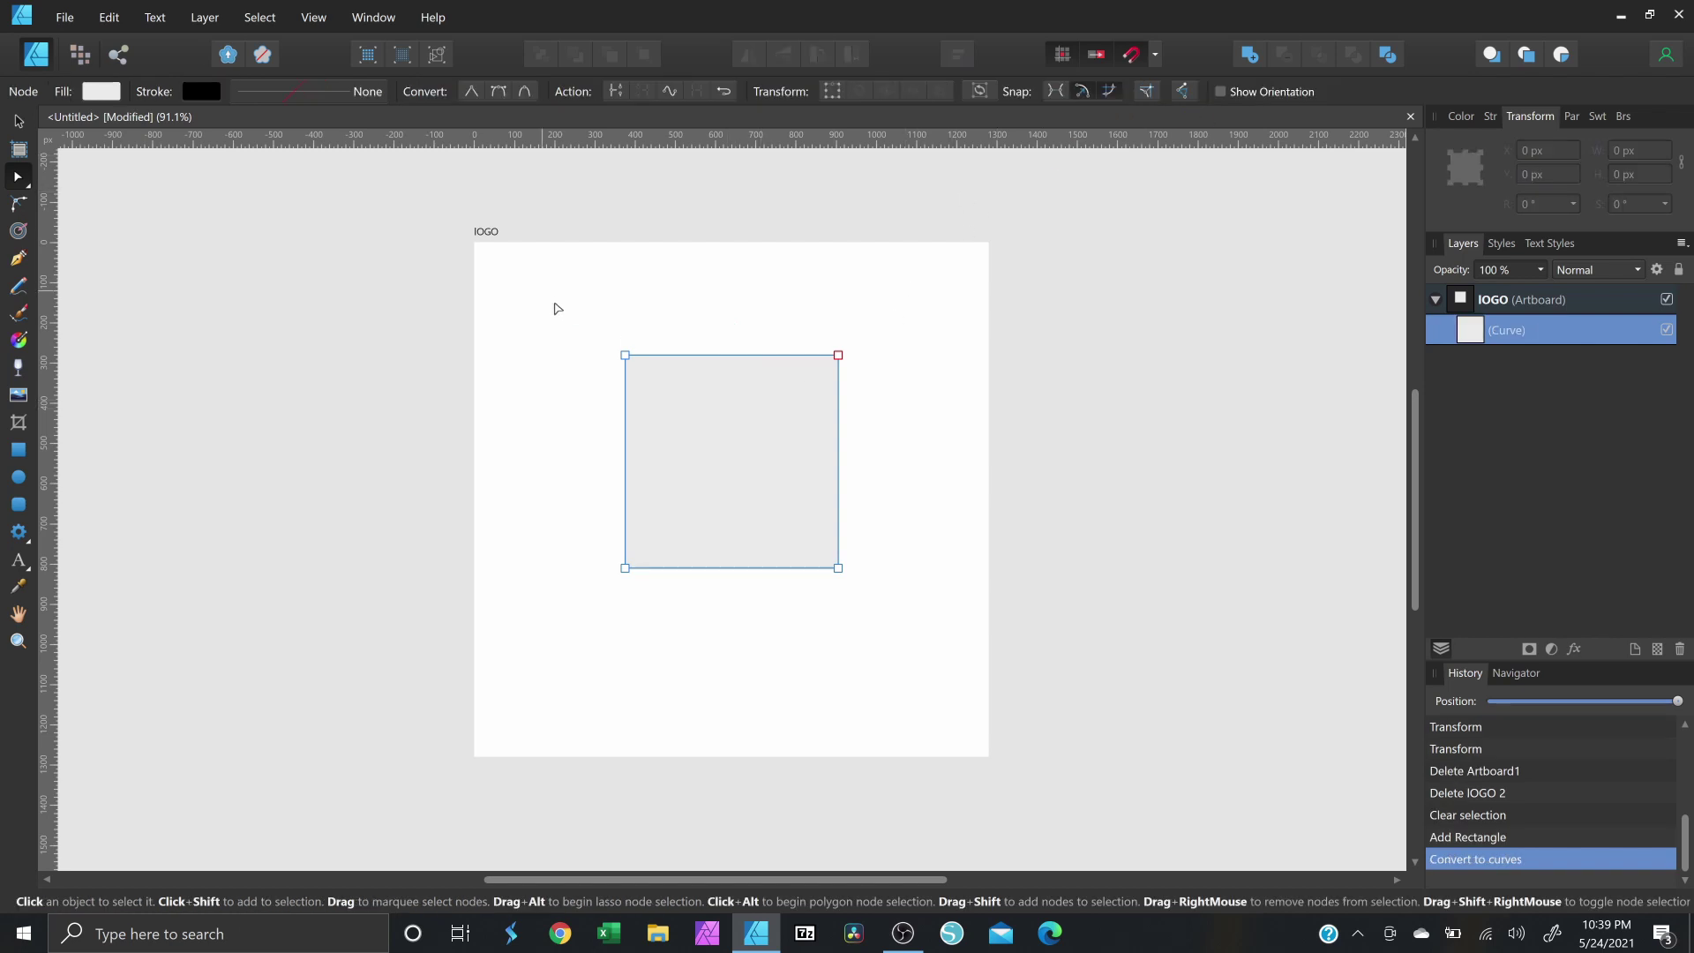
Move the curve's four corner nodes inward to reshape the square into an irregular quadrilateral.
{"action": "scroll", "coordinate": [707, 508], "scroll_direction": "up", "scroll_amount": 2}
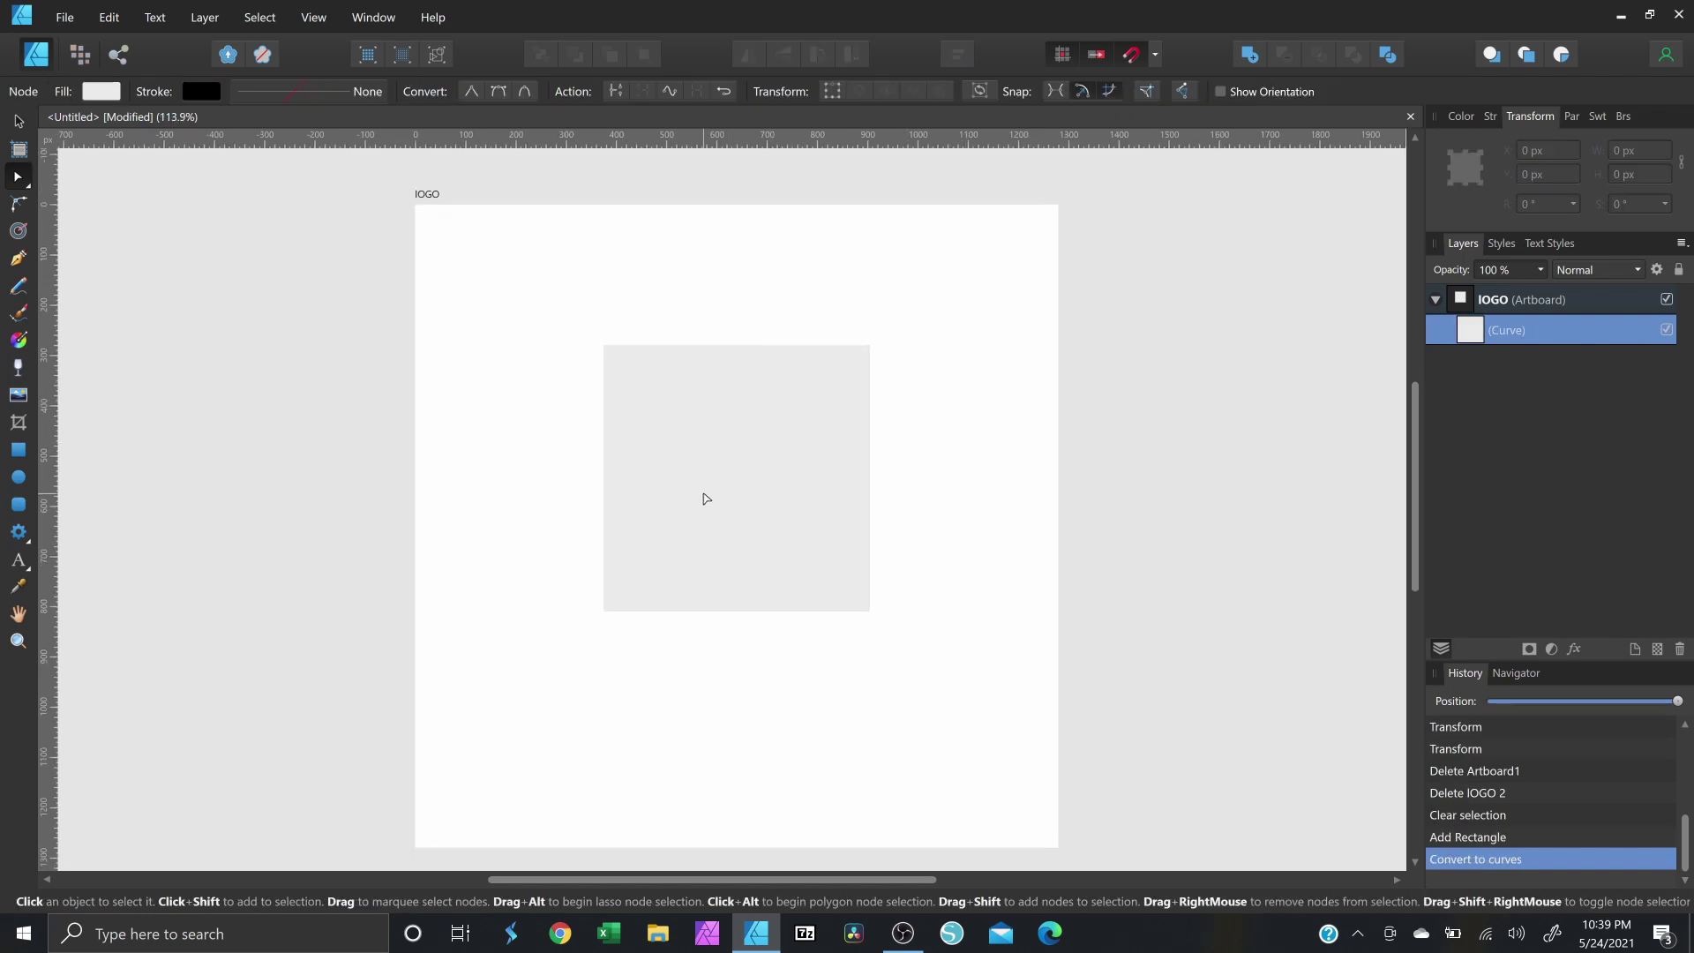
{"action": "left_click_drag", "start_coordinate": [583, 300], "coordinate": [683, 400]}
{"action": "left_click_drag", "start_coordinate": [913, 317], "coordinate": [893, 386]}
{"action": "left_click_drag", "start_coordinate": [584, 633], "coordinate": [687, 630]}
{"action": "left_click_drag", "start_coordinate": [918, 636], "coordinate": [881, 625]}
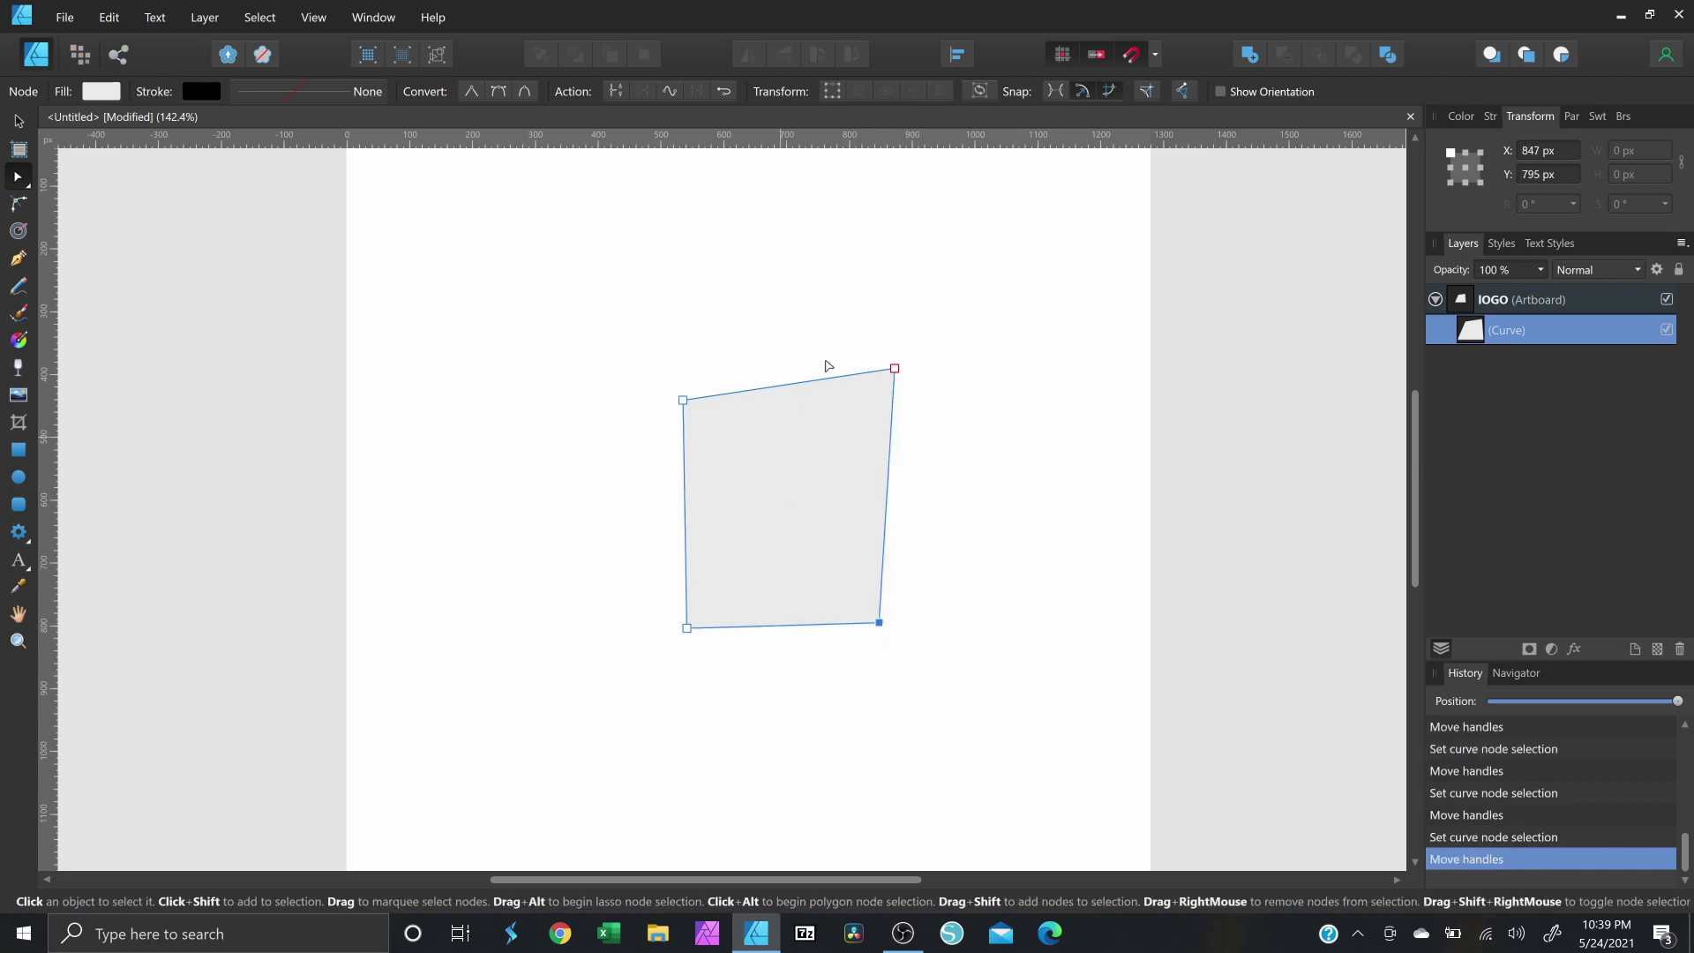
Add a node on the shape's right edge and one on its upper edge, pulling each inward to form notches.
{"action": "left_click", "coordinate": [889, 482]}
{"action": "left_click_drag", "start_coordinate": [901, 486], "coordinate": [836, 502]}
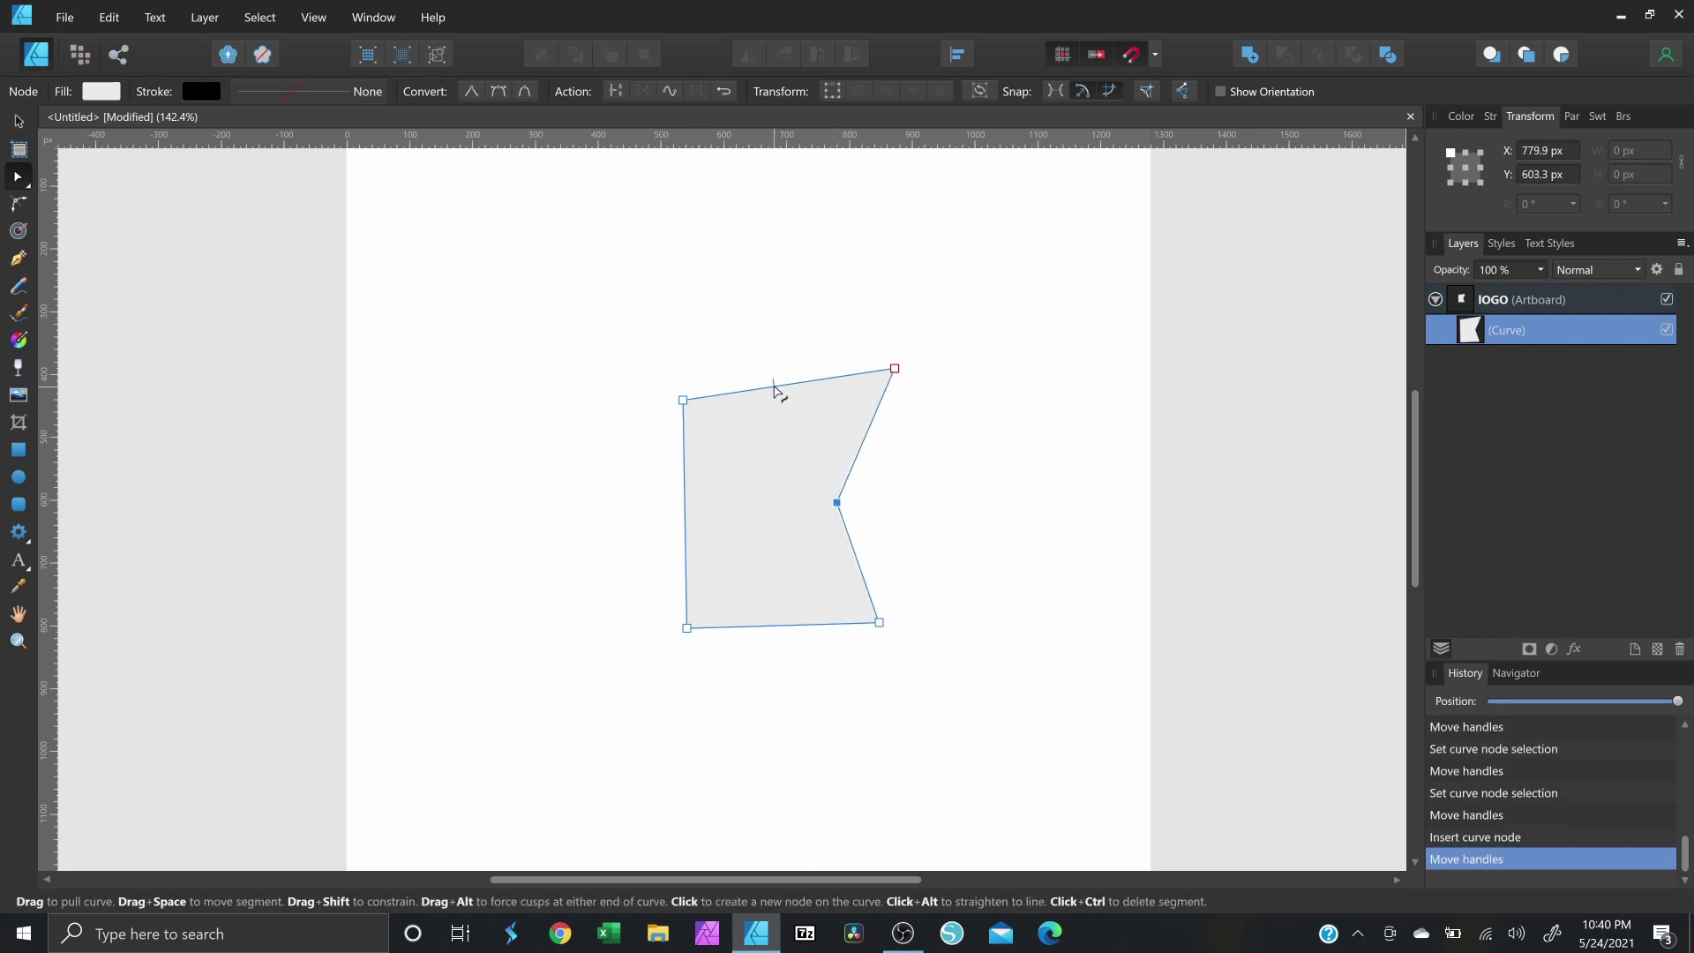
{"action": "left_click", "coordinate": [776, 386]}
{"action": "left_click_drag", "start_coordinate": [776, 385], "coordinate": [773, 477]}
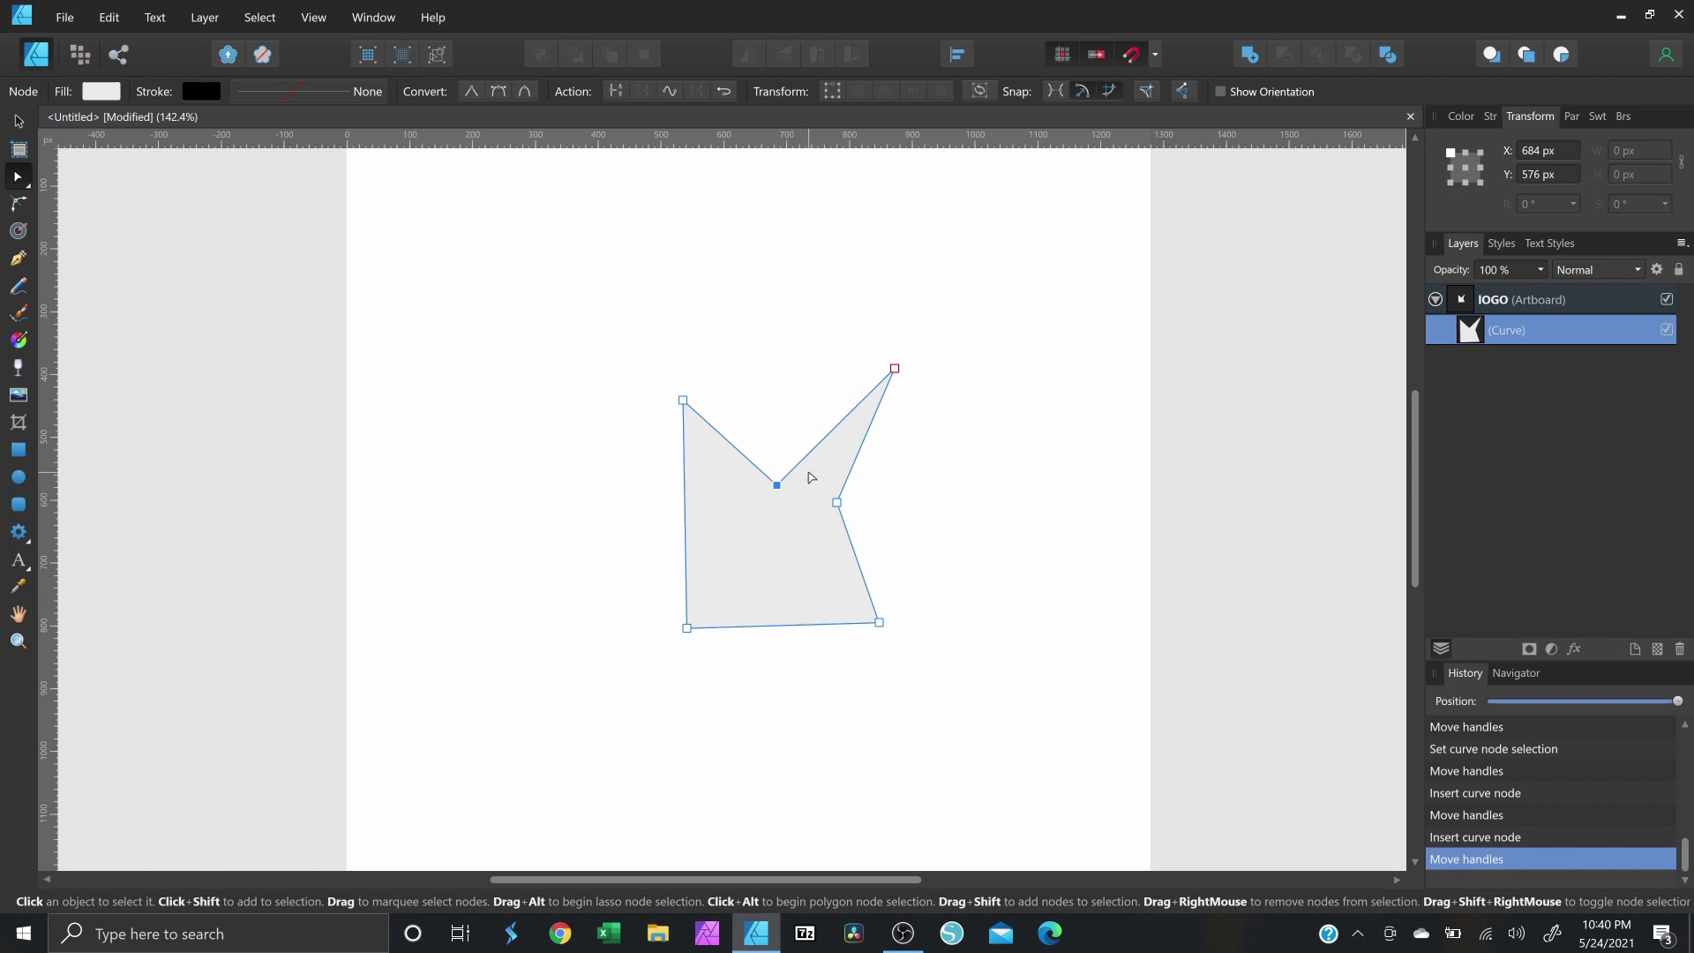
Delete the node added on the upper edge, and remove the whole curve from the artboard.
{"action": "key", "text": "Delete"}
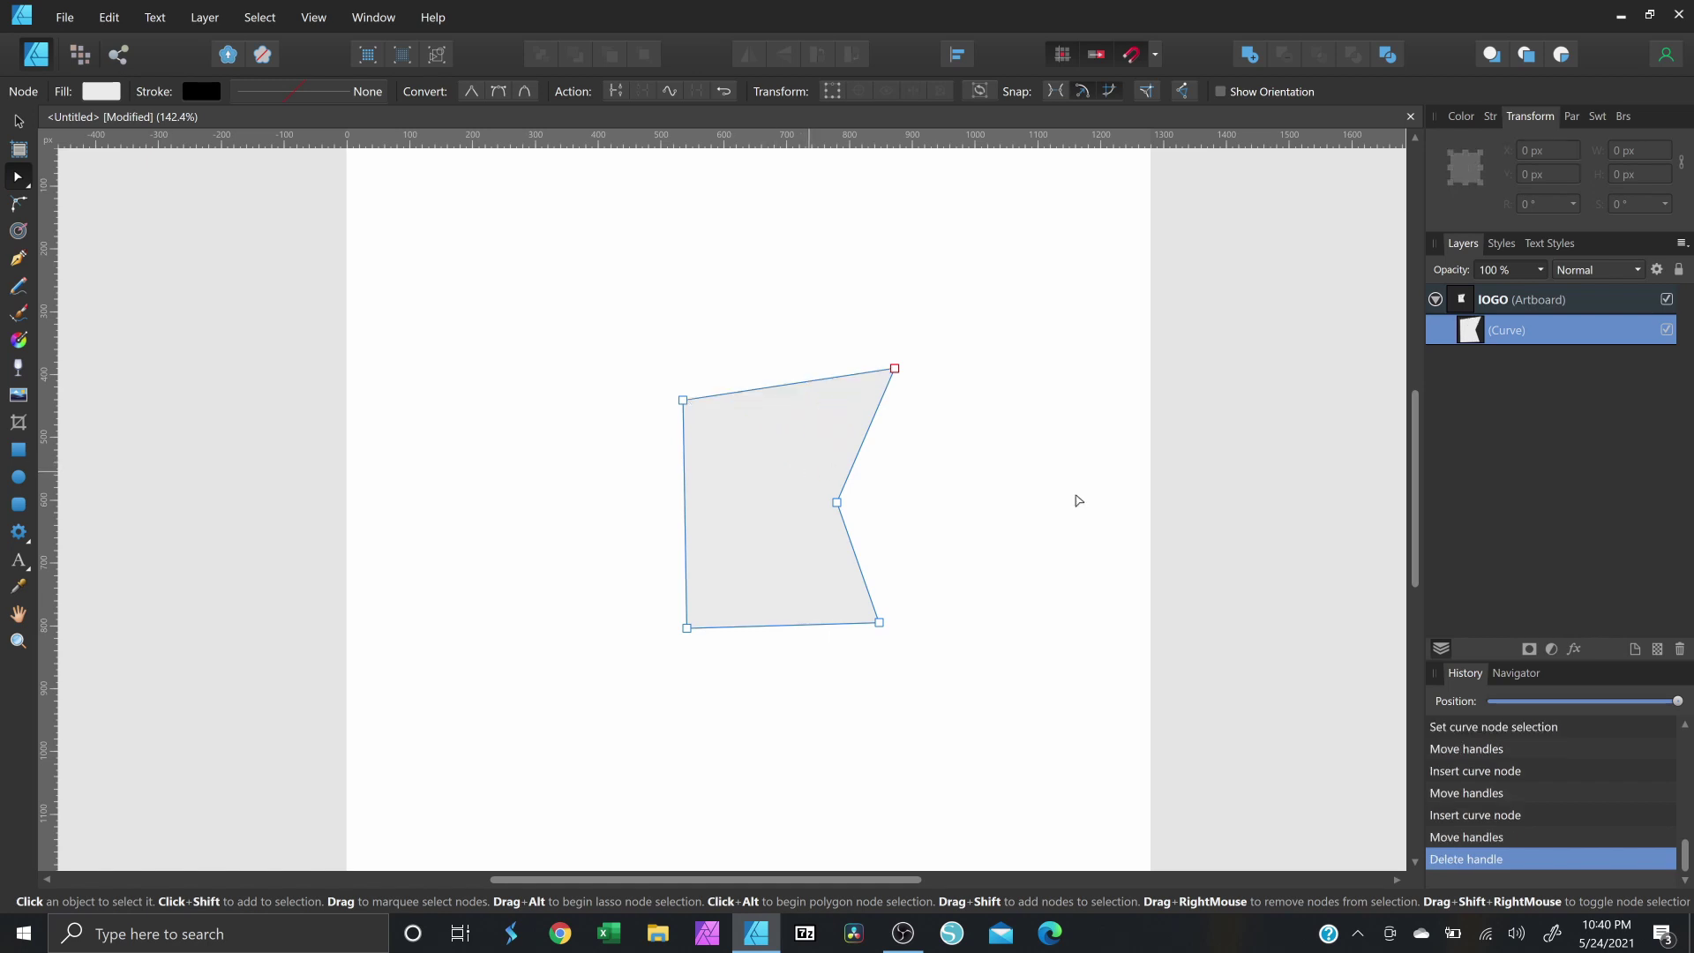
{"action": "double_click", "coordinate": [1514, 333]}
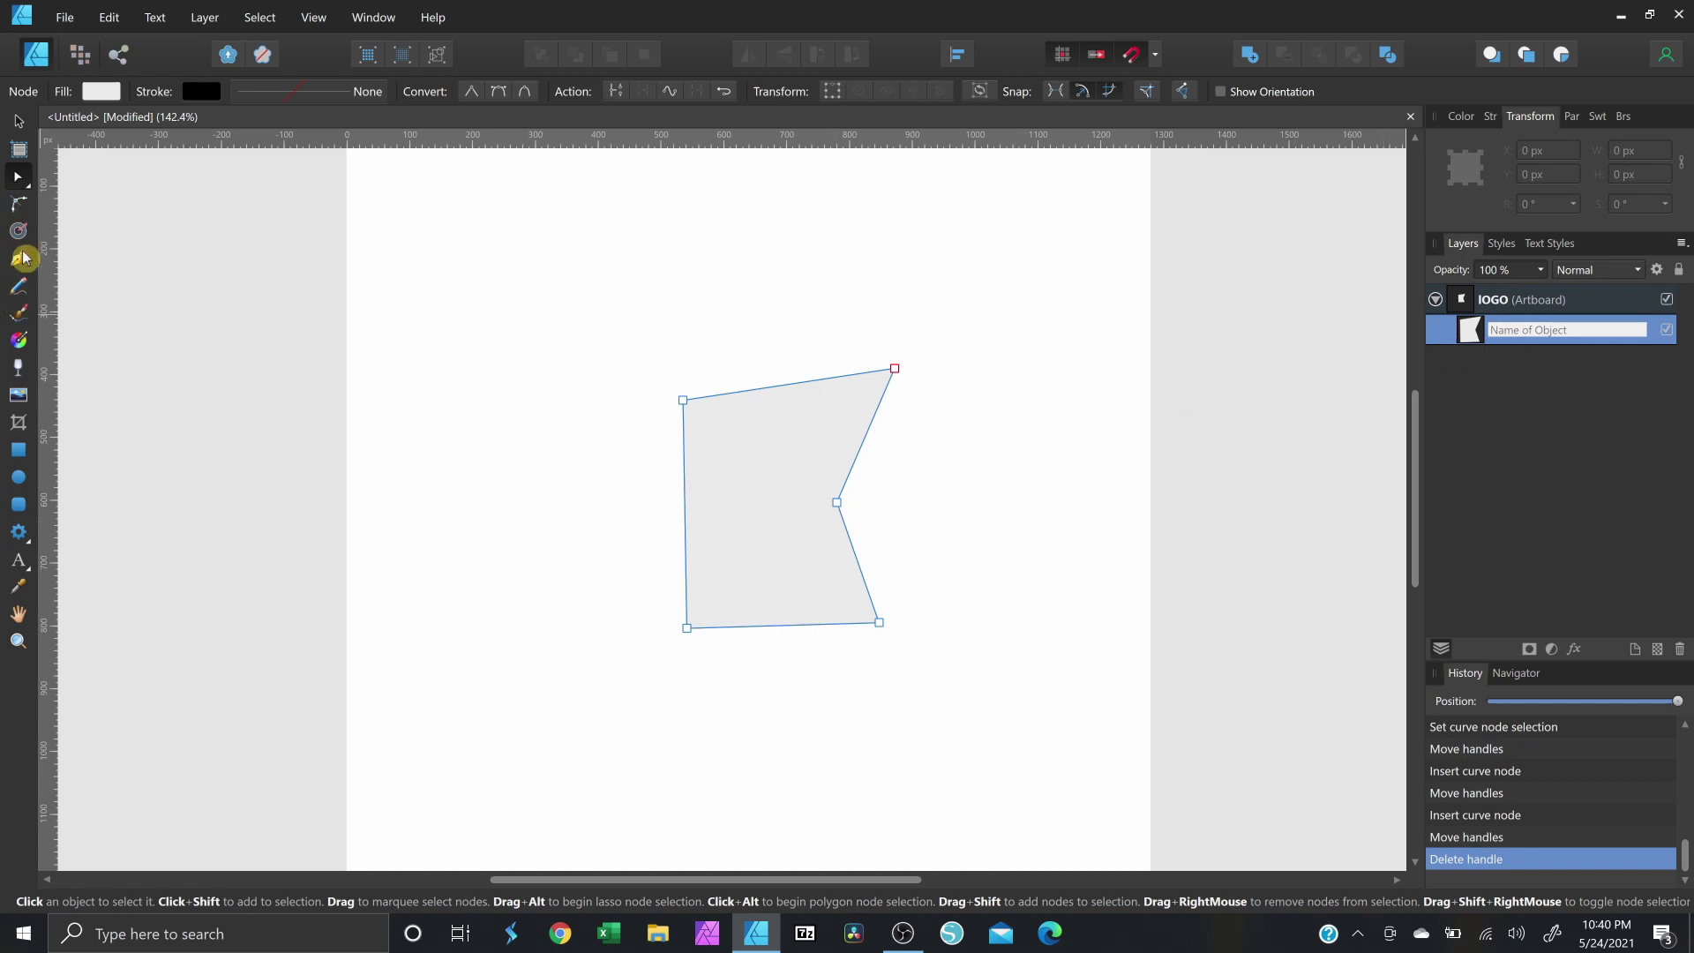
{"action": "left_click", "coordinate": [799, 514]}
{"action": "key", "text": "Delete"}
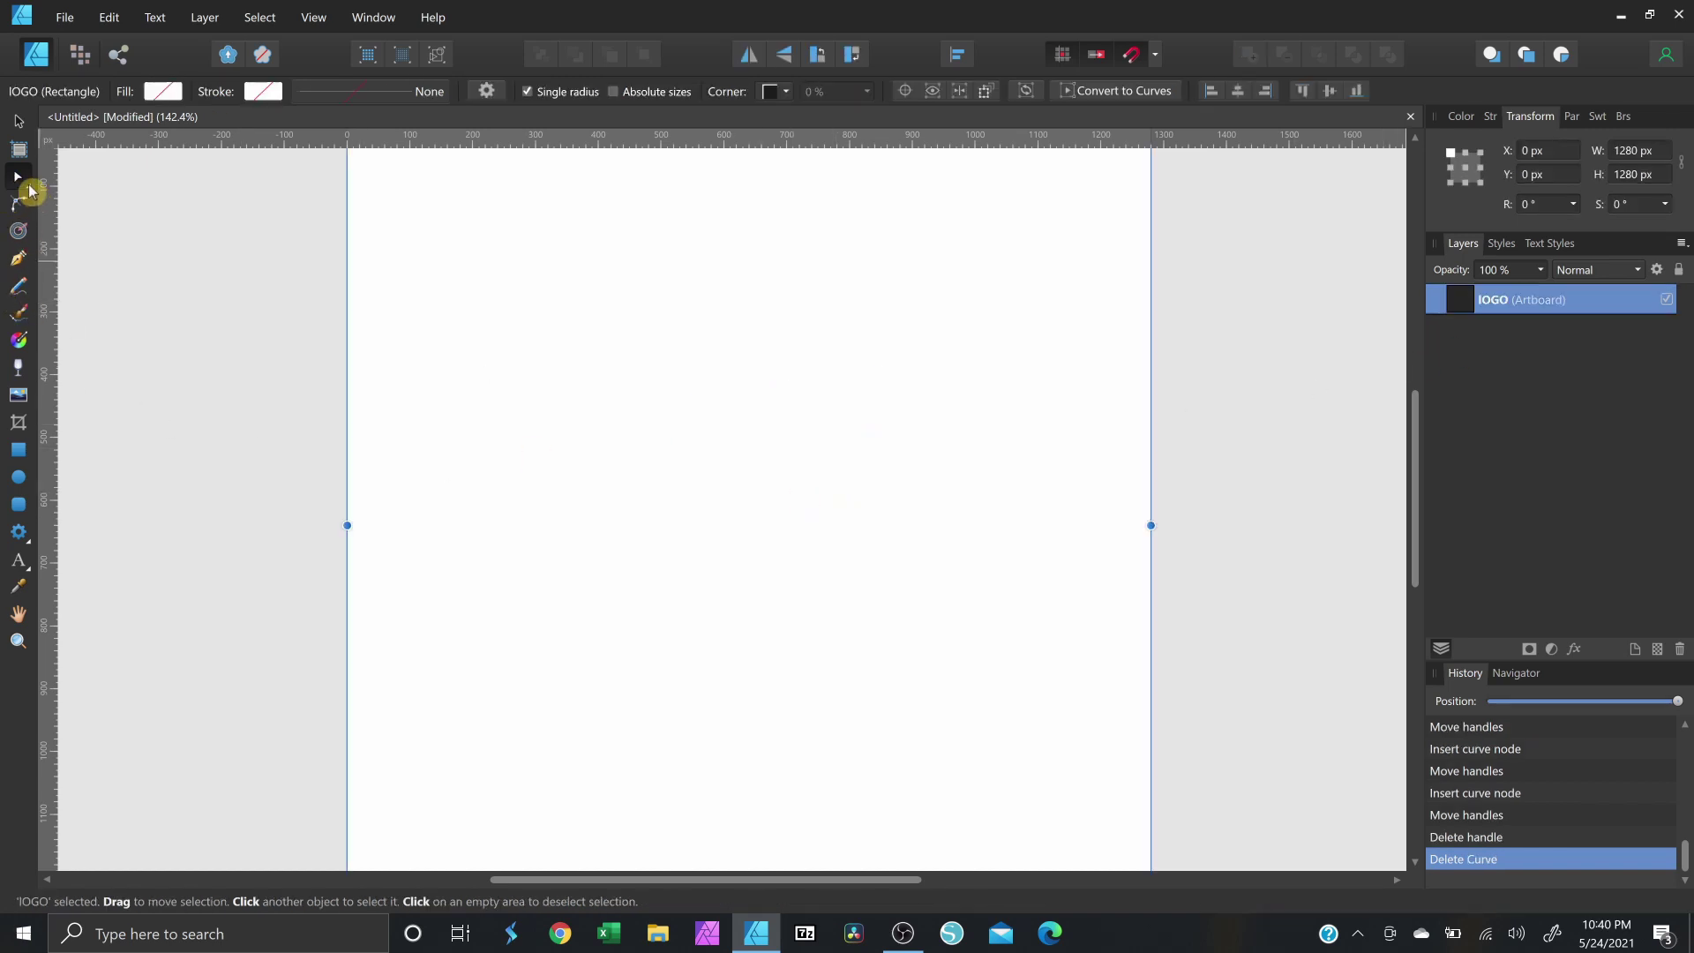
Switch to the Point Transform Tool and draw a new square about 388 × 388 px on the lOGO artboard.
{"action": "left_click", "coordinate": [27, 186]}
{"action": "left_click", "coordinate": [91, 206]}
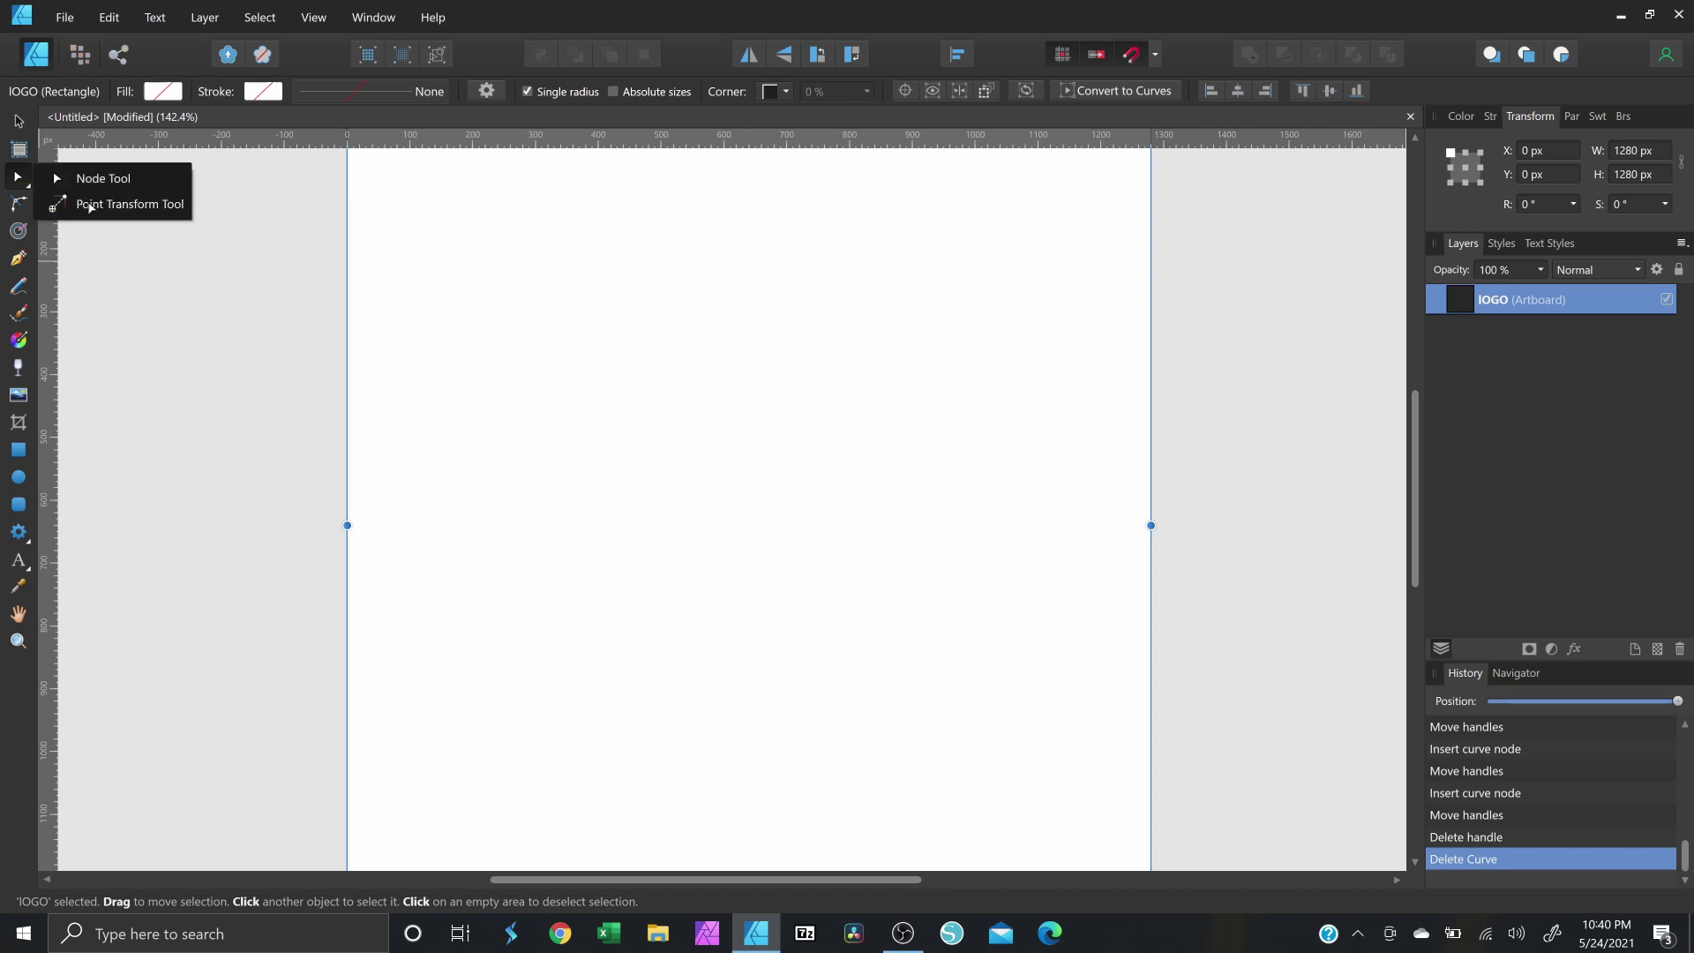
{"action": "left_click", "coordinate": [17, 449]}
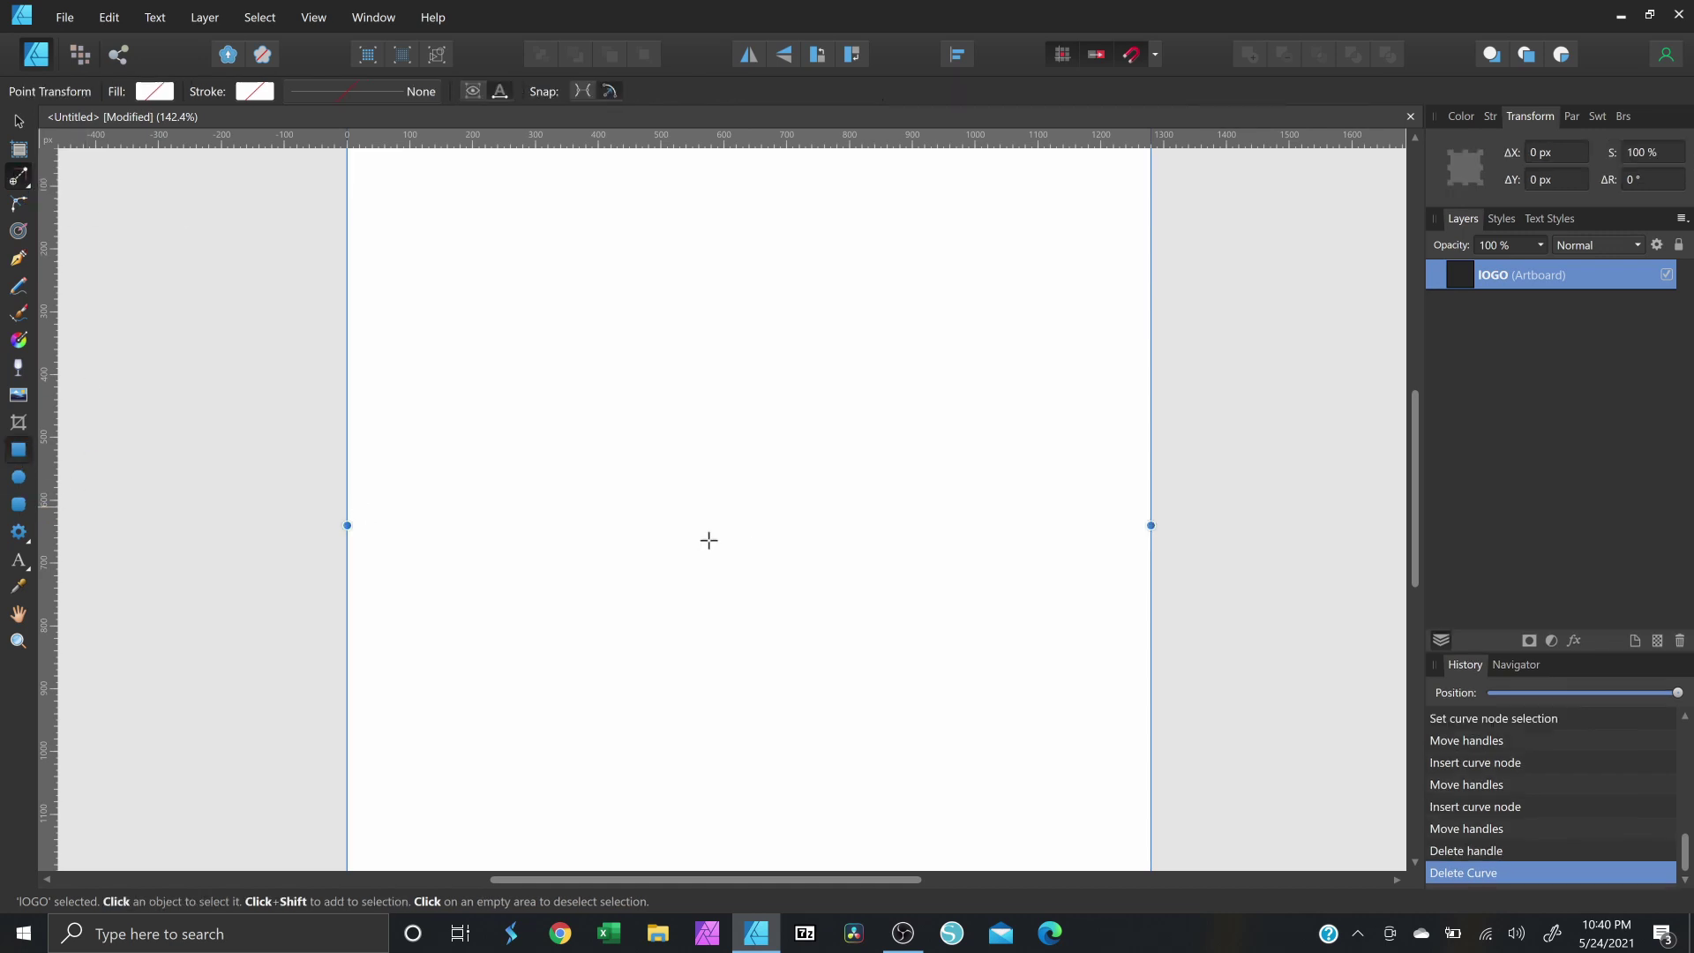
{"action": "left_click_drag", "start_coordinate": [693, 456], "coordinate": [811, 573]}
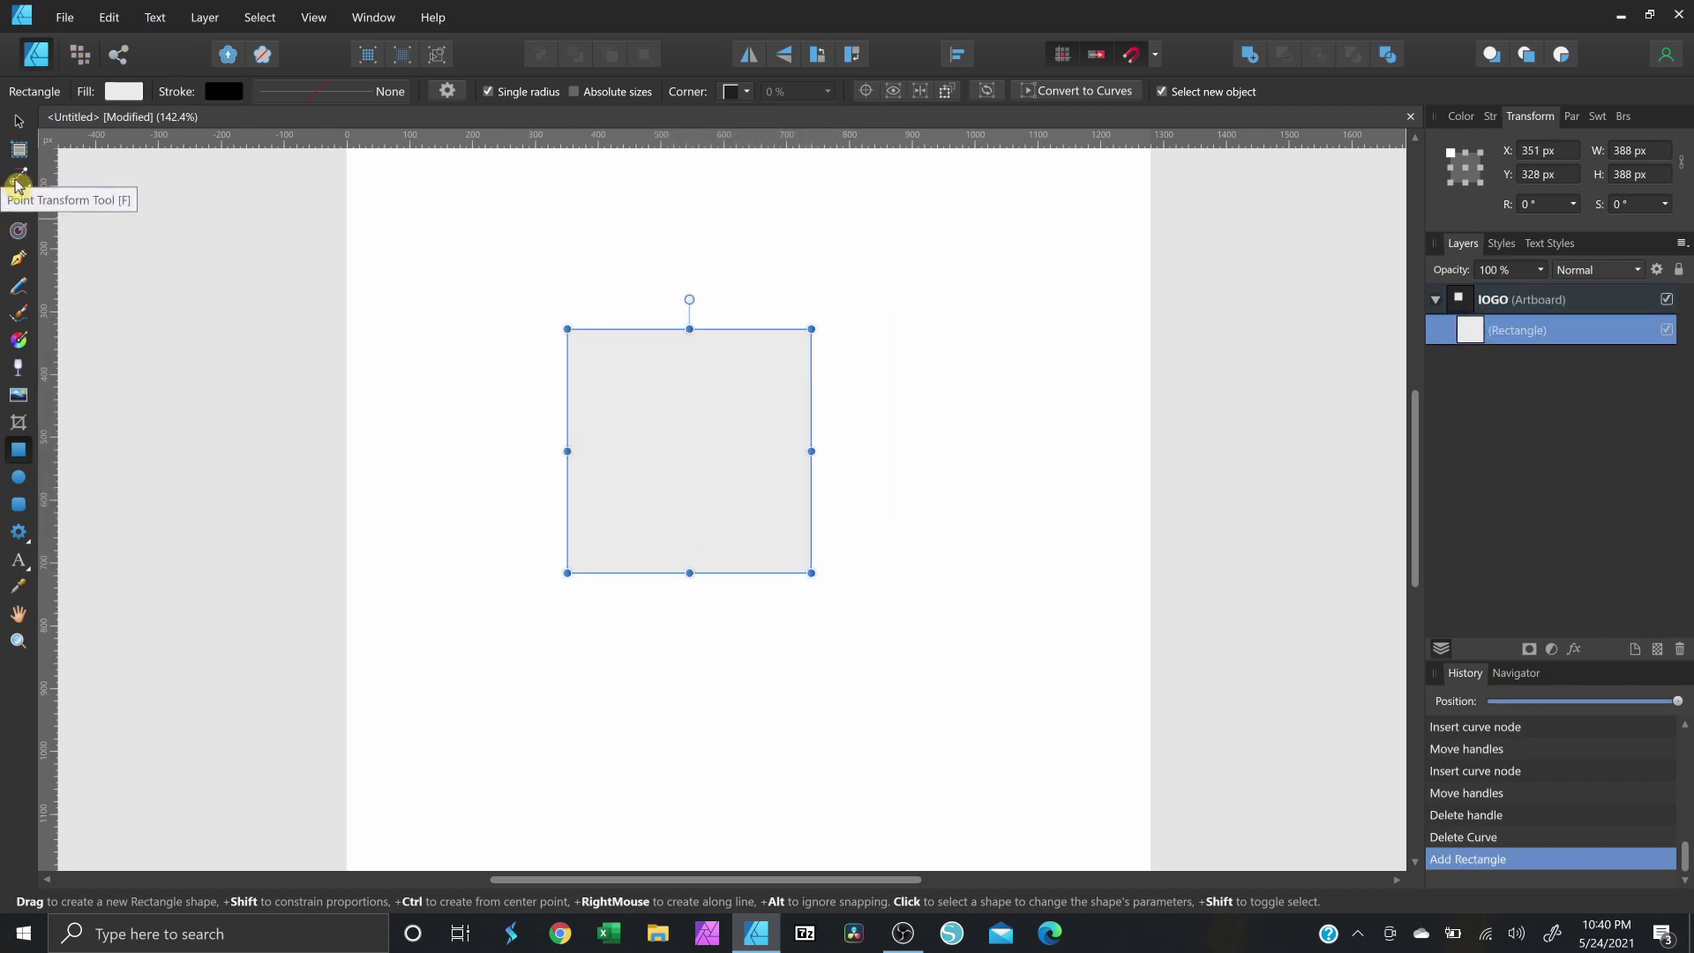
Rotate and scale the square with the Point Transform Tool, using transform origins near its lower-left and lower-right corners.
{"action": "scroll", "coordinate": [737, 456], "scroll_direction": "up", "scroll_amount": 1}
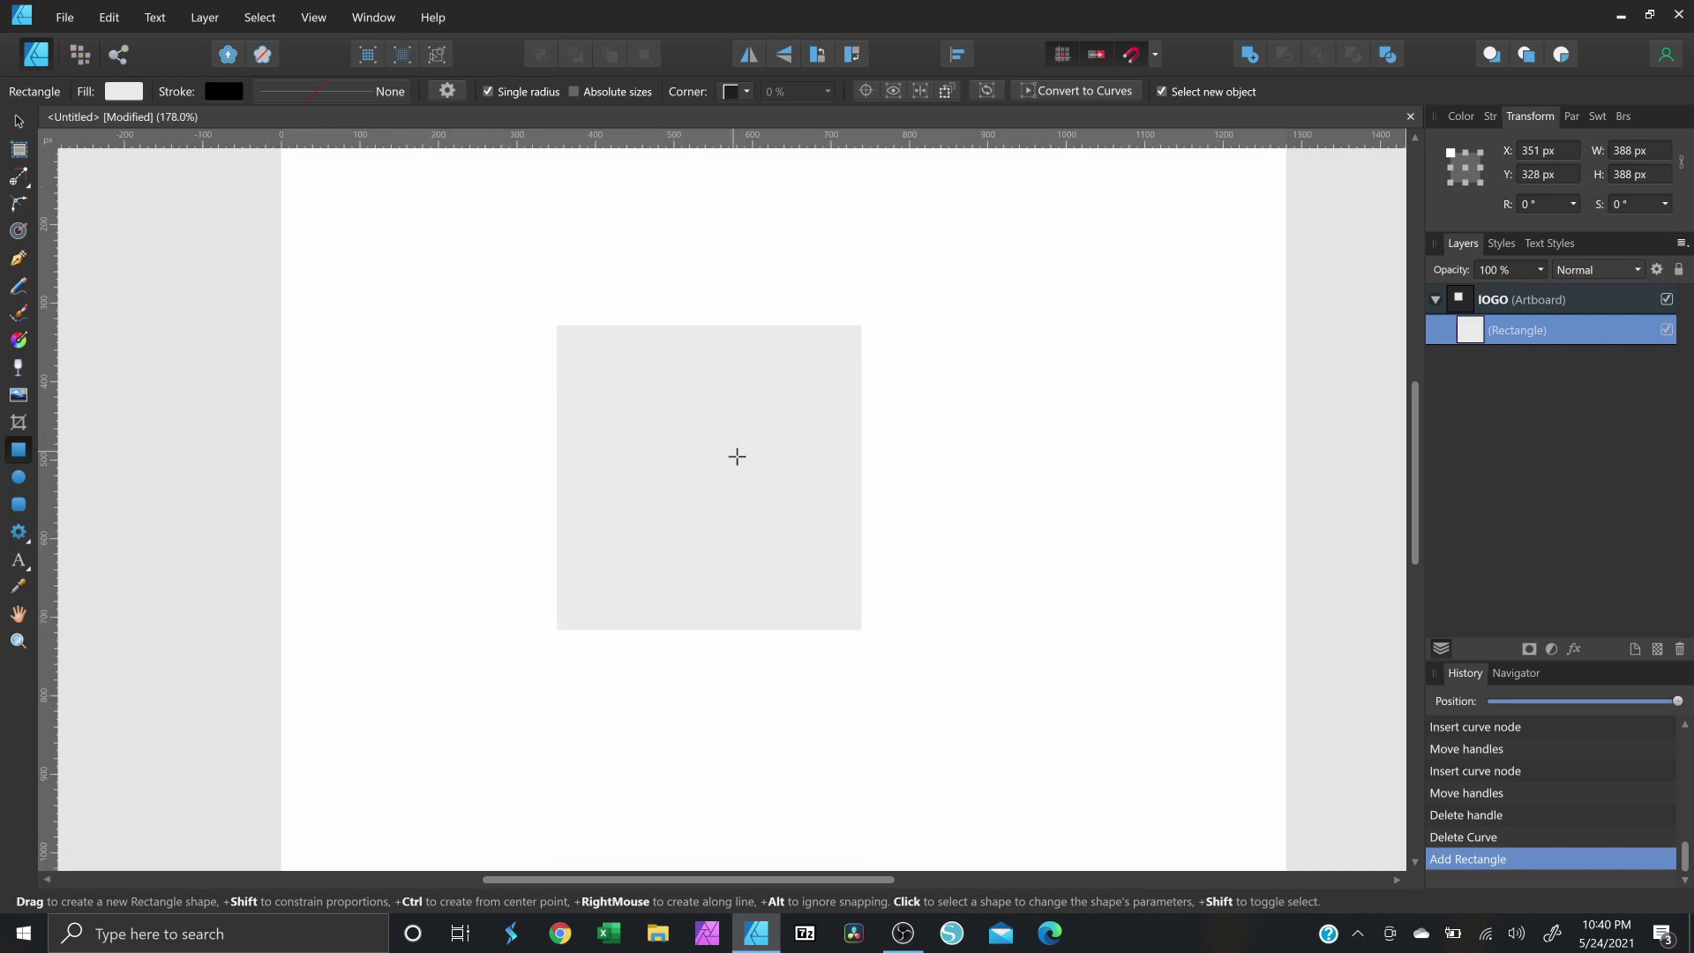
{"action": "left_click", "coordinate": [18, 176]}
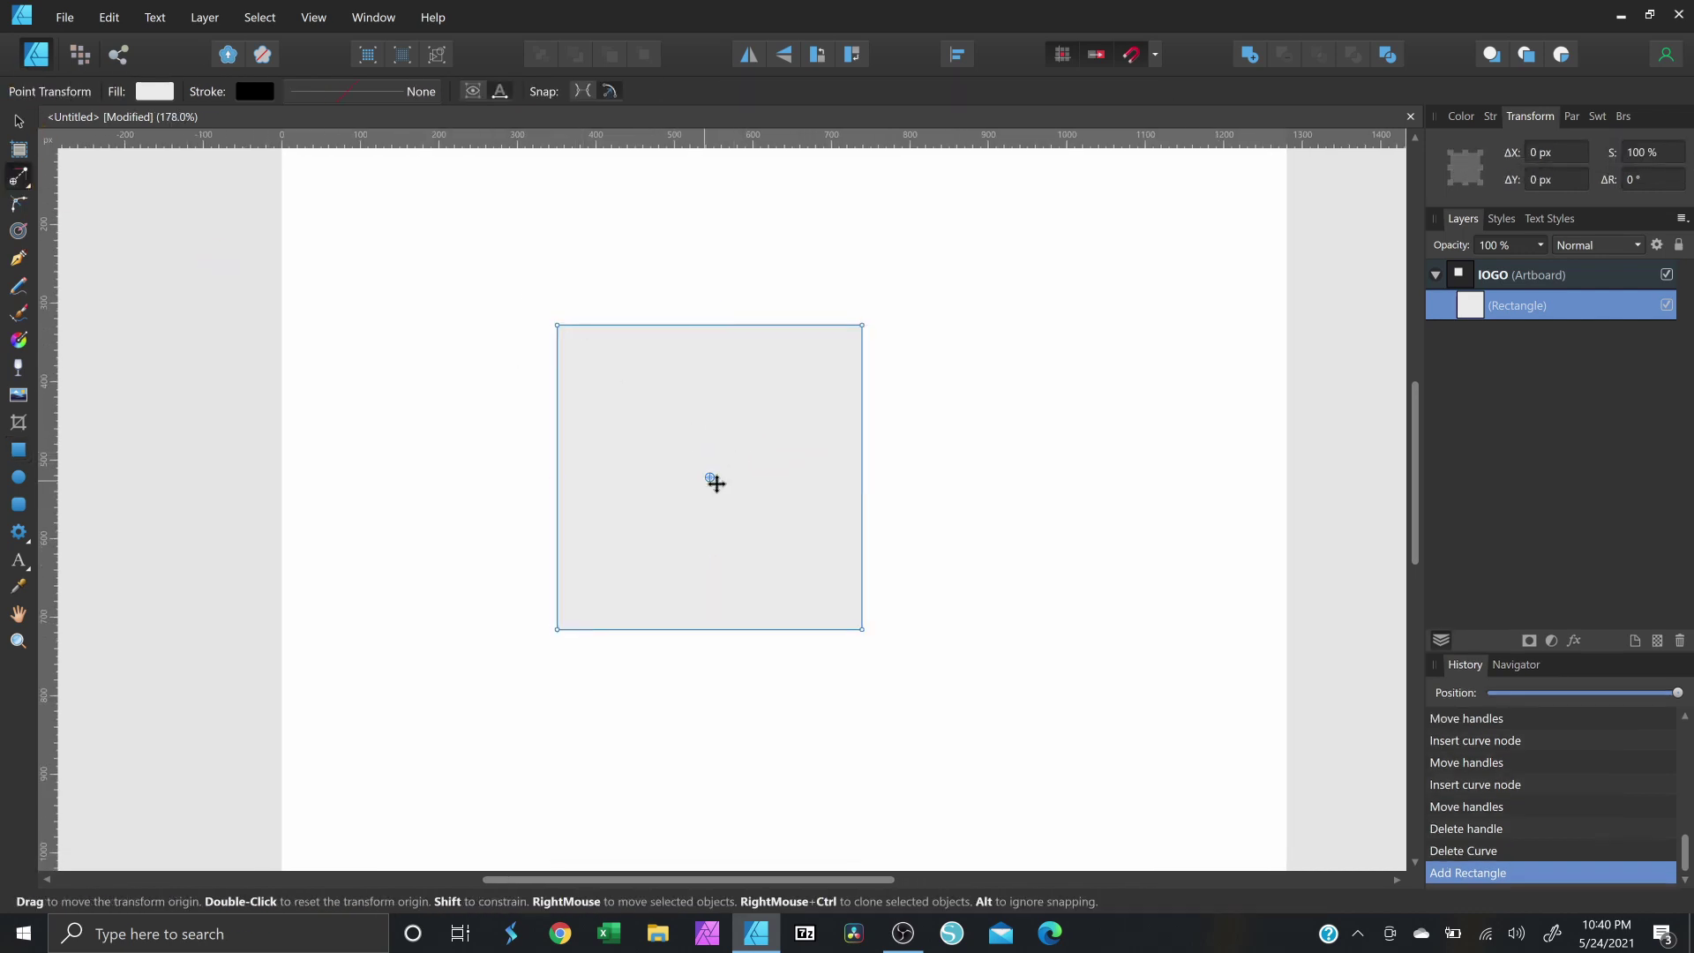
{"action": "left_click_drag", "start_coordinate": [599, 606], "coordinate": [597, 605]}
{"action": "left_click_drag", "start_coordinate": [710, 481], "coordinate": [688, 552]}
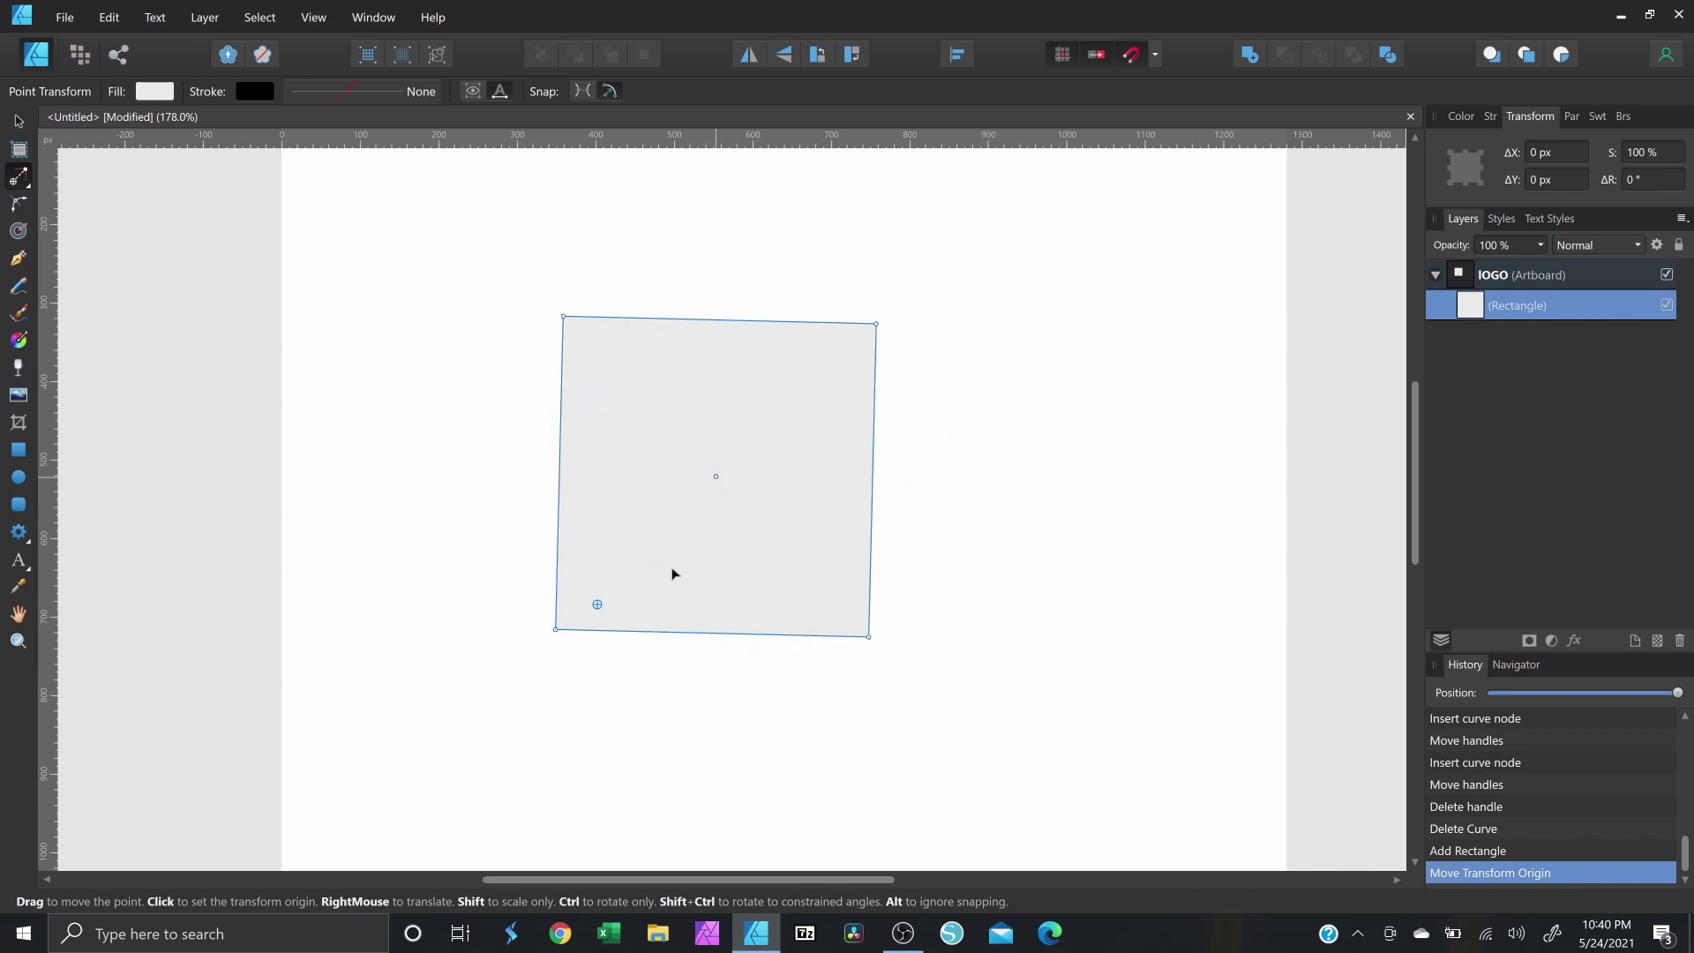
{"action": "left_click", "coordinate": [830, 607]}
{"action": "left_click_drag", "start_coordinate": [716, 481], "coordinate": [918, 507]}
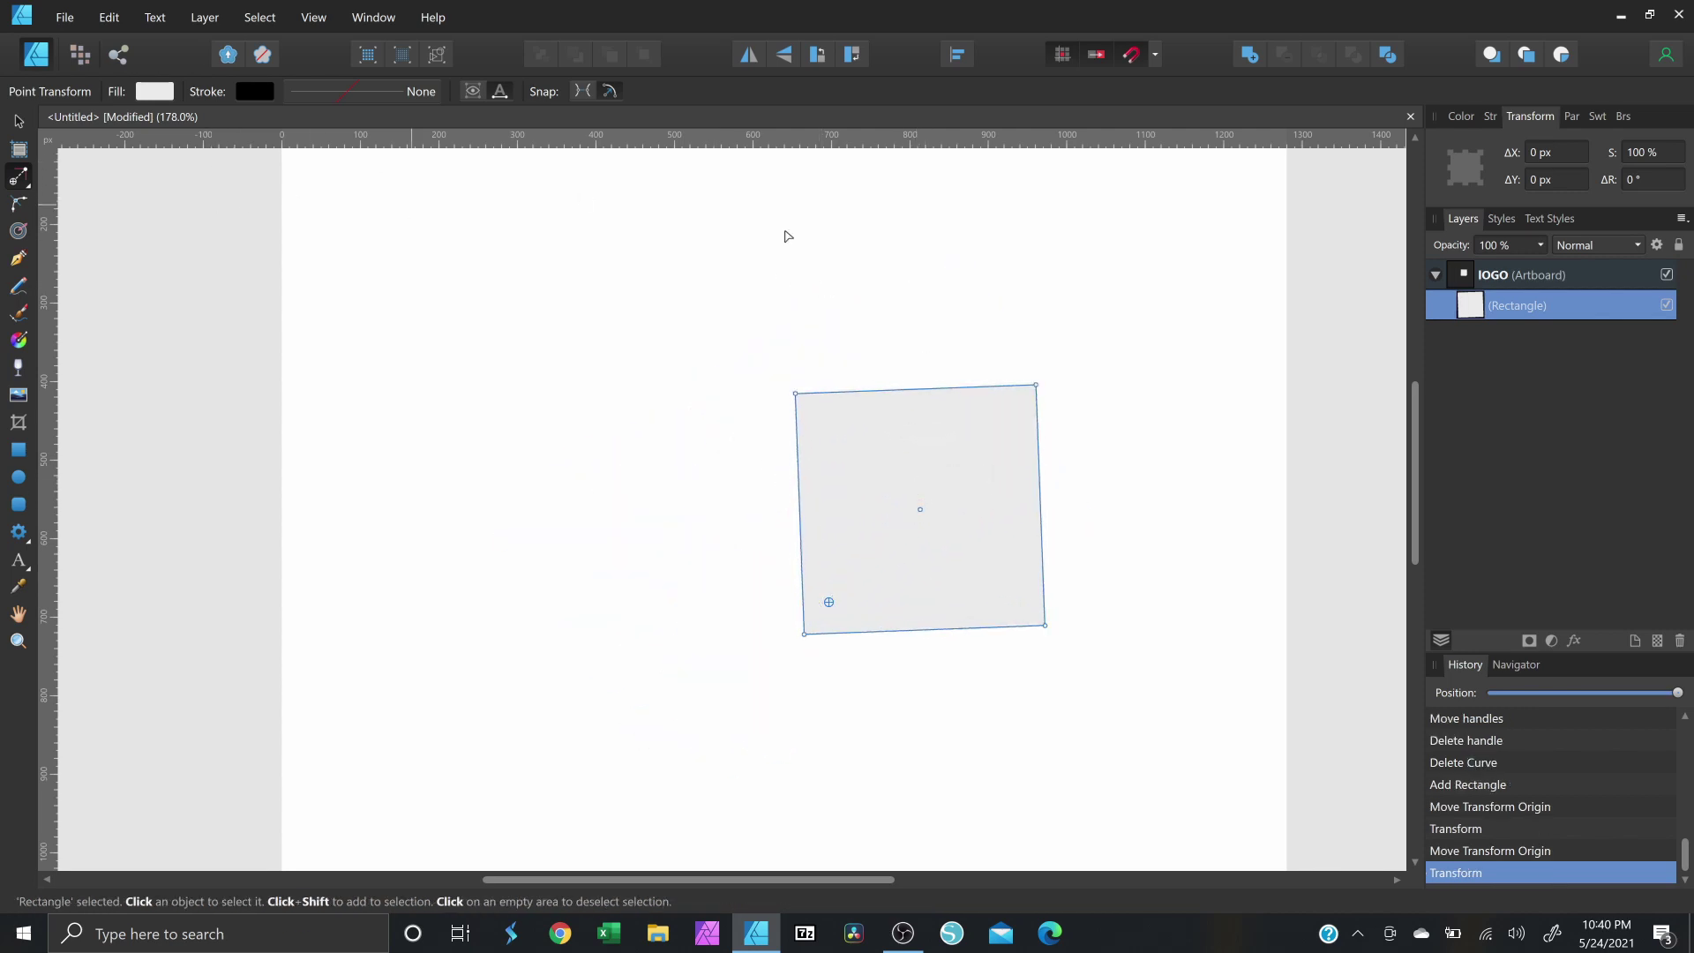
Undo both point transforms and both transform origin moves on the square.
{"action": "key", "text": "ctrl+z"}
{"action": "key", "text": "ctrl+z"}
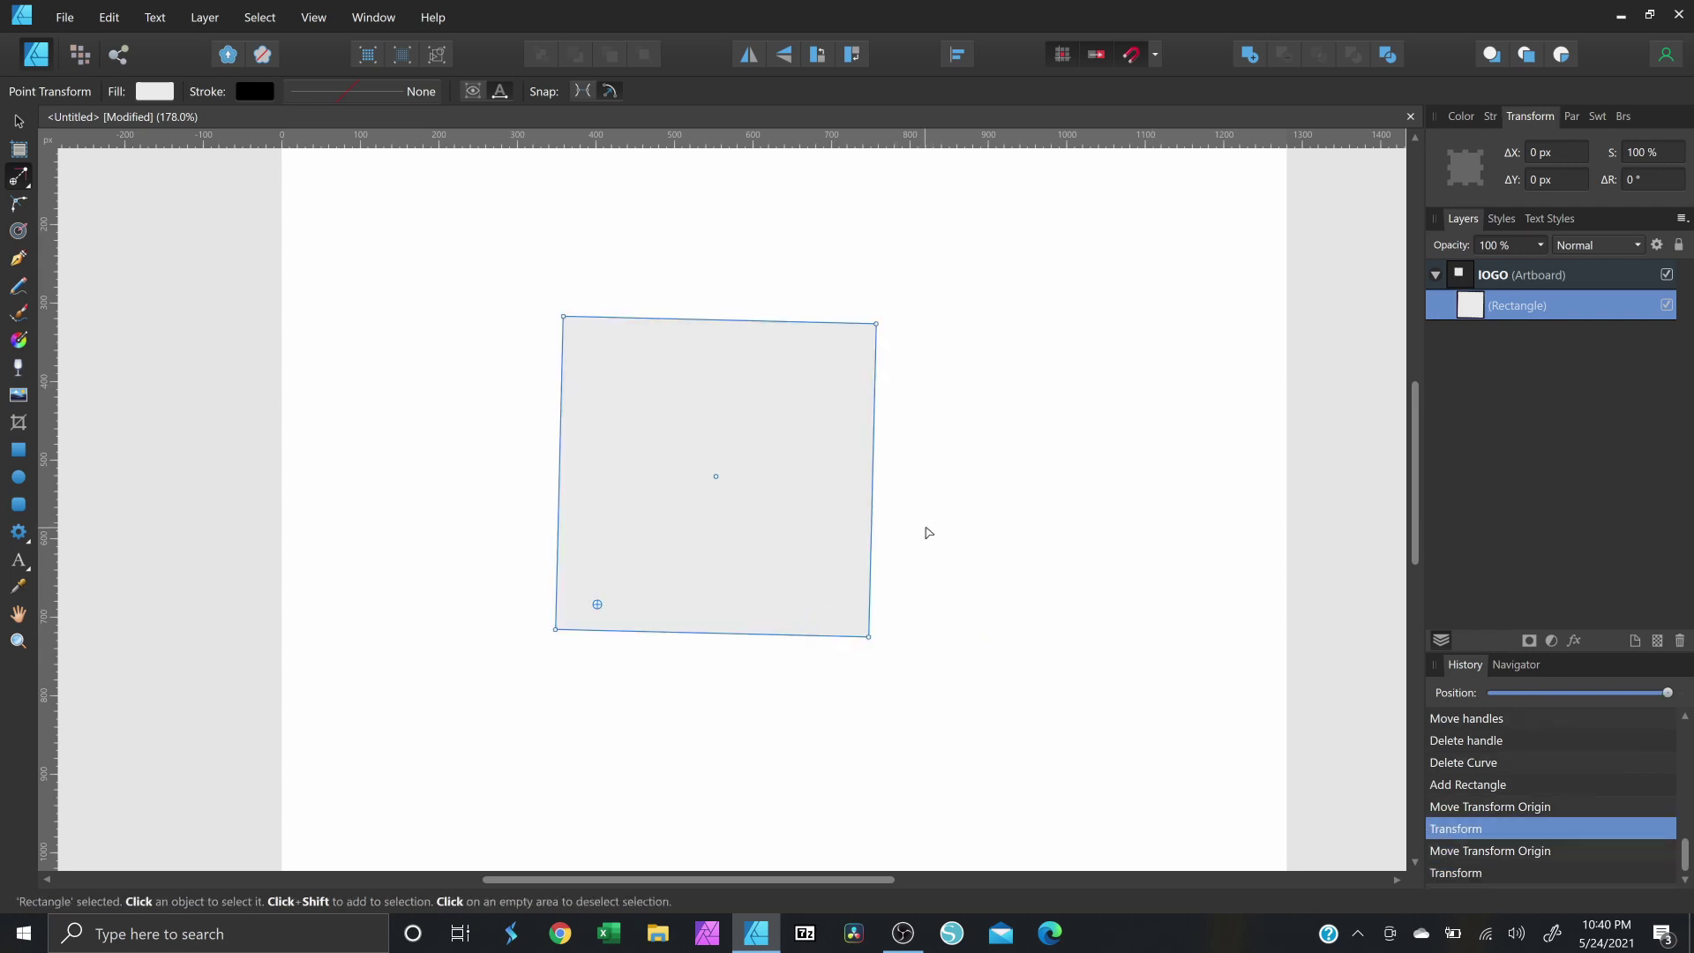
{"action": "key", "text": "ctrl+z"}
{"action": "key", "text": "ctrl+z"}
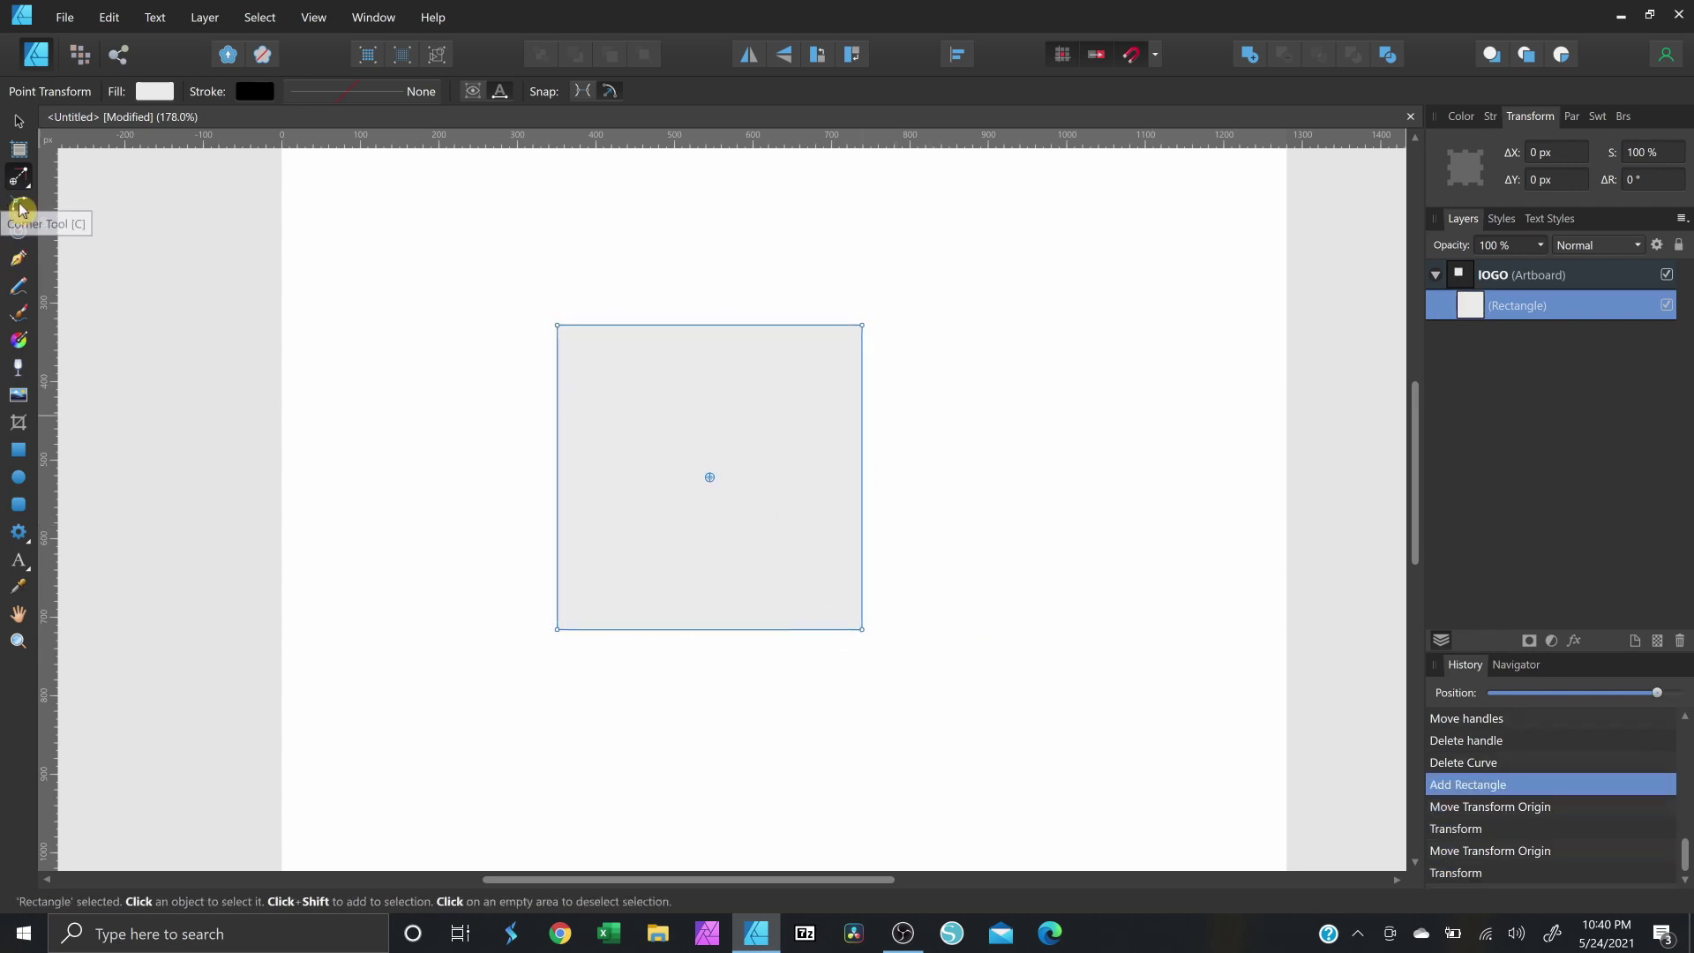
Round the square's upper-left corner with the Corner Tool to a radius of about 170 px.
{"action": "left_click", "coordinate": [20, 206]}
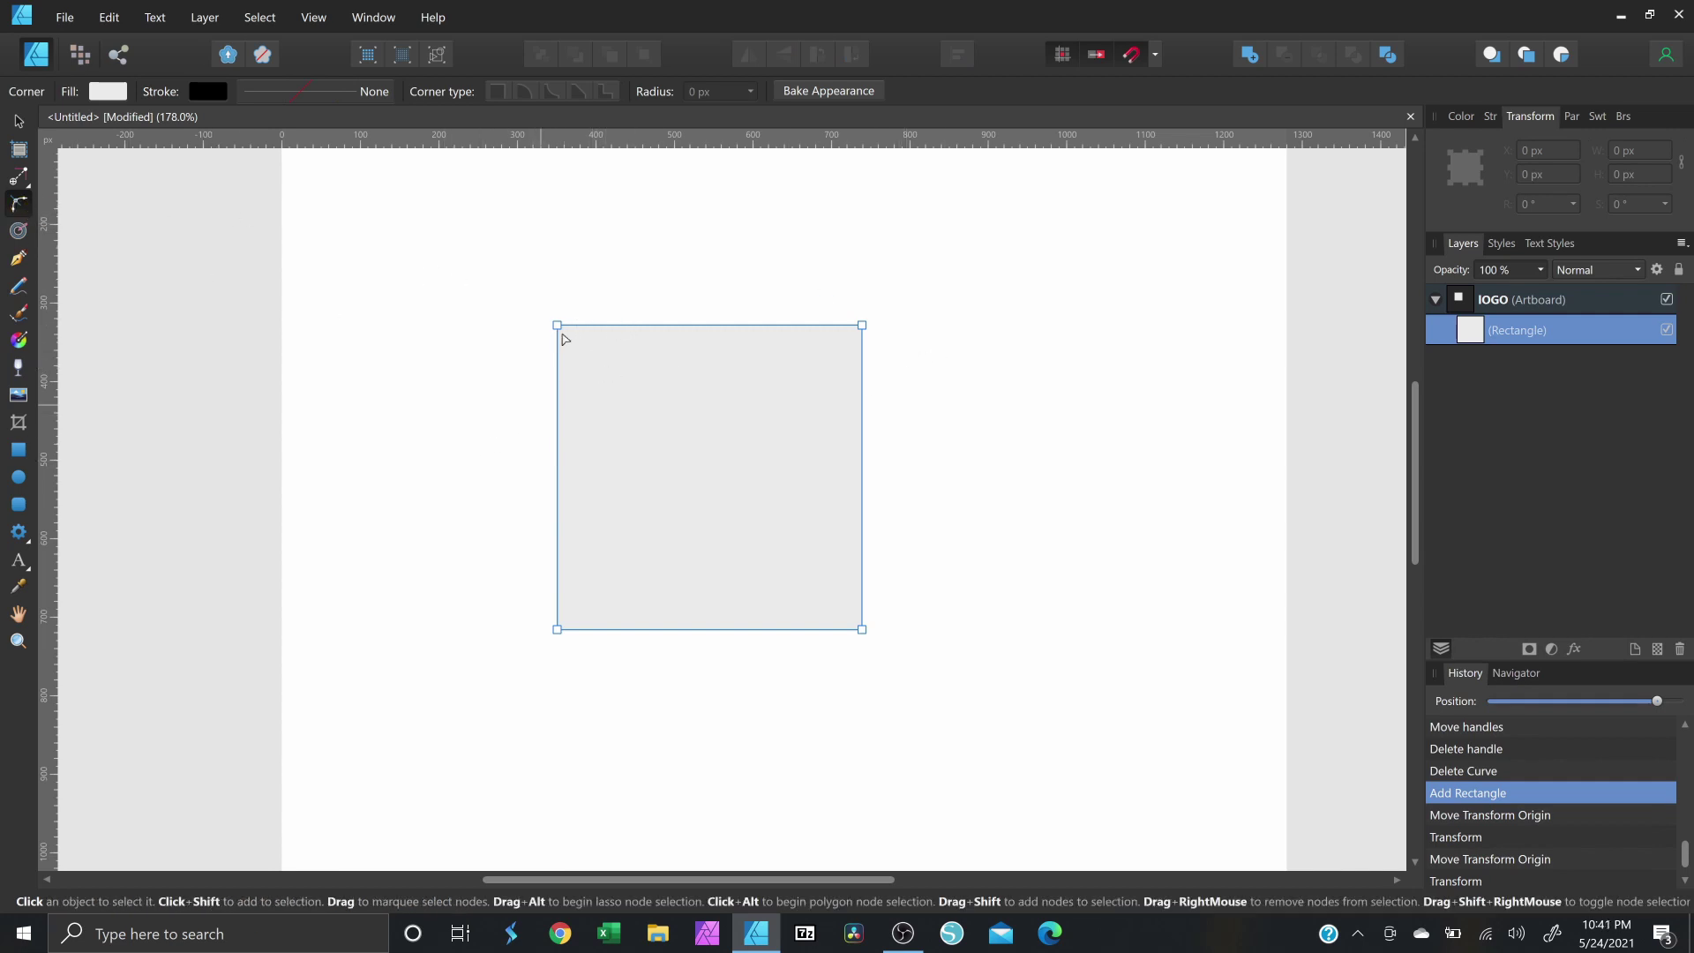
{"action": "left_click_drag", "start_coordinate": [557, 326], "coordinate": [711, 451]}
{"action": "left_click_drag", "start_coordinate": [713, 451], "coordinate": [706, 444]}
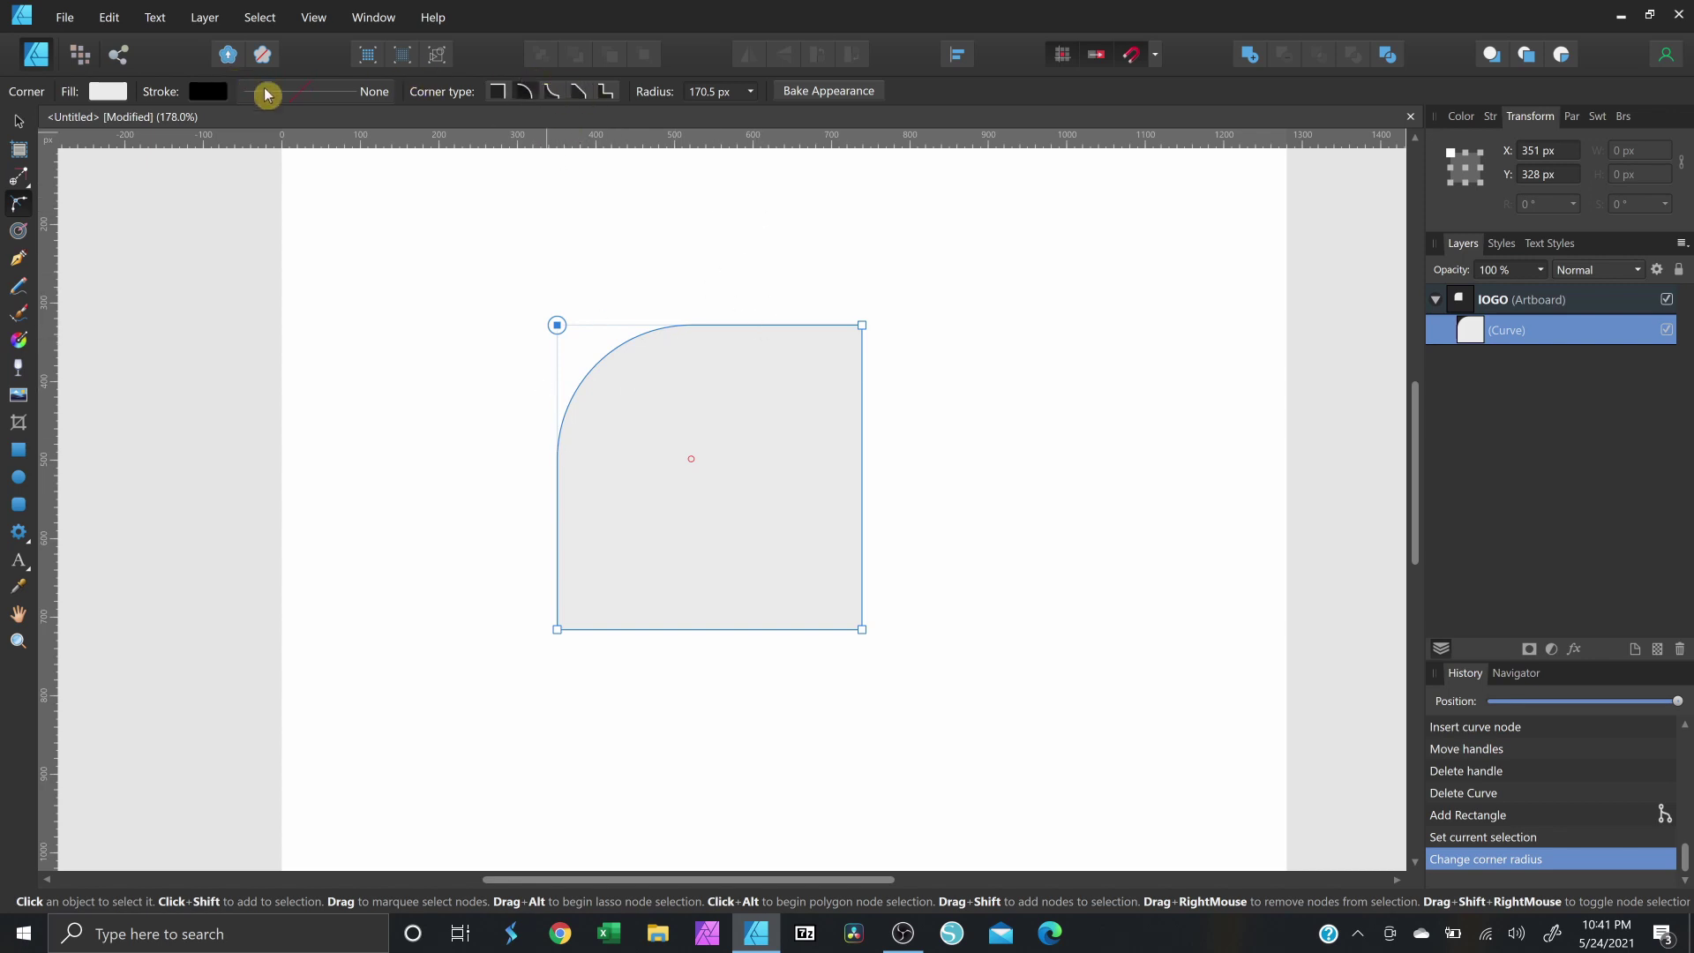
Try the upper-left corner as concave with a radius of about 156 px, and as straight with about 242 px.
{"action": "left_click", "coordinate": [552, 92]}
{"action": "mouse_move", "coordinate": [692, 459]}
{"action": "left_mouse_down"}
{"action": "mouse_move", "coordinate": [752, 502]}
{"action": "mouse_move", "coordinate": [679, 447]}
{"action": "left_mouse_up"}
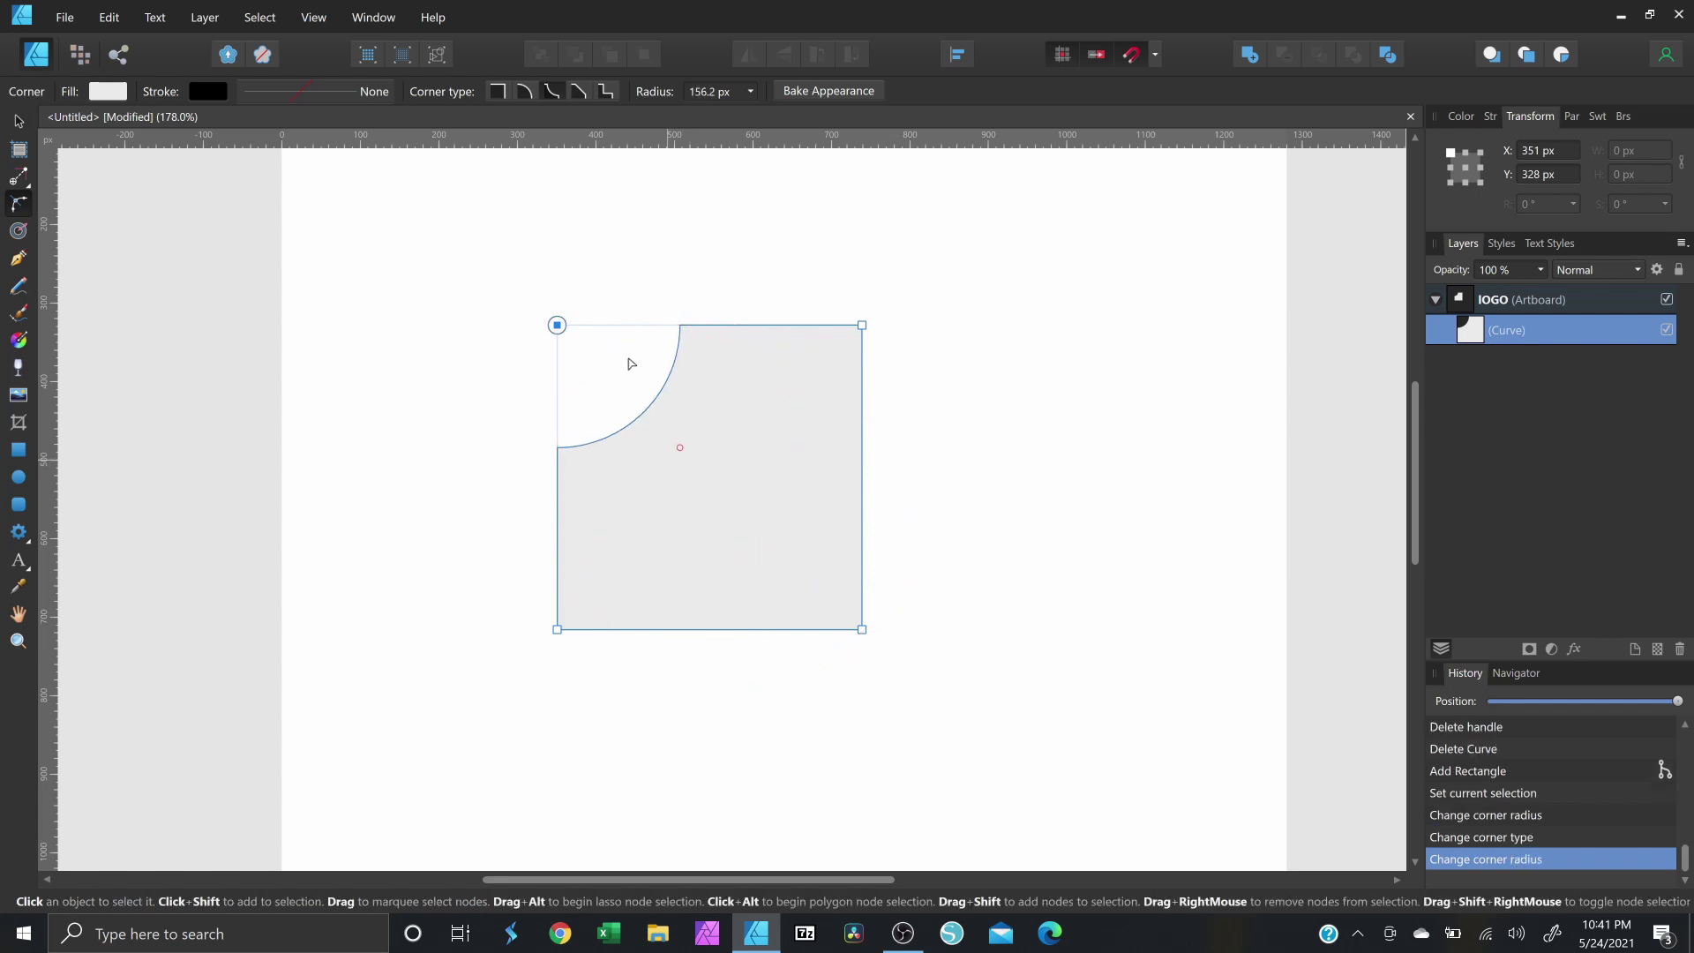
{"action": "left_click", "coordinate": [580, 93]}
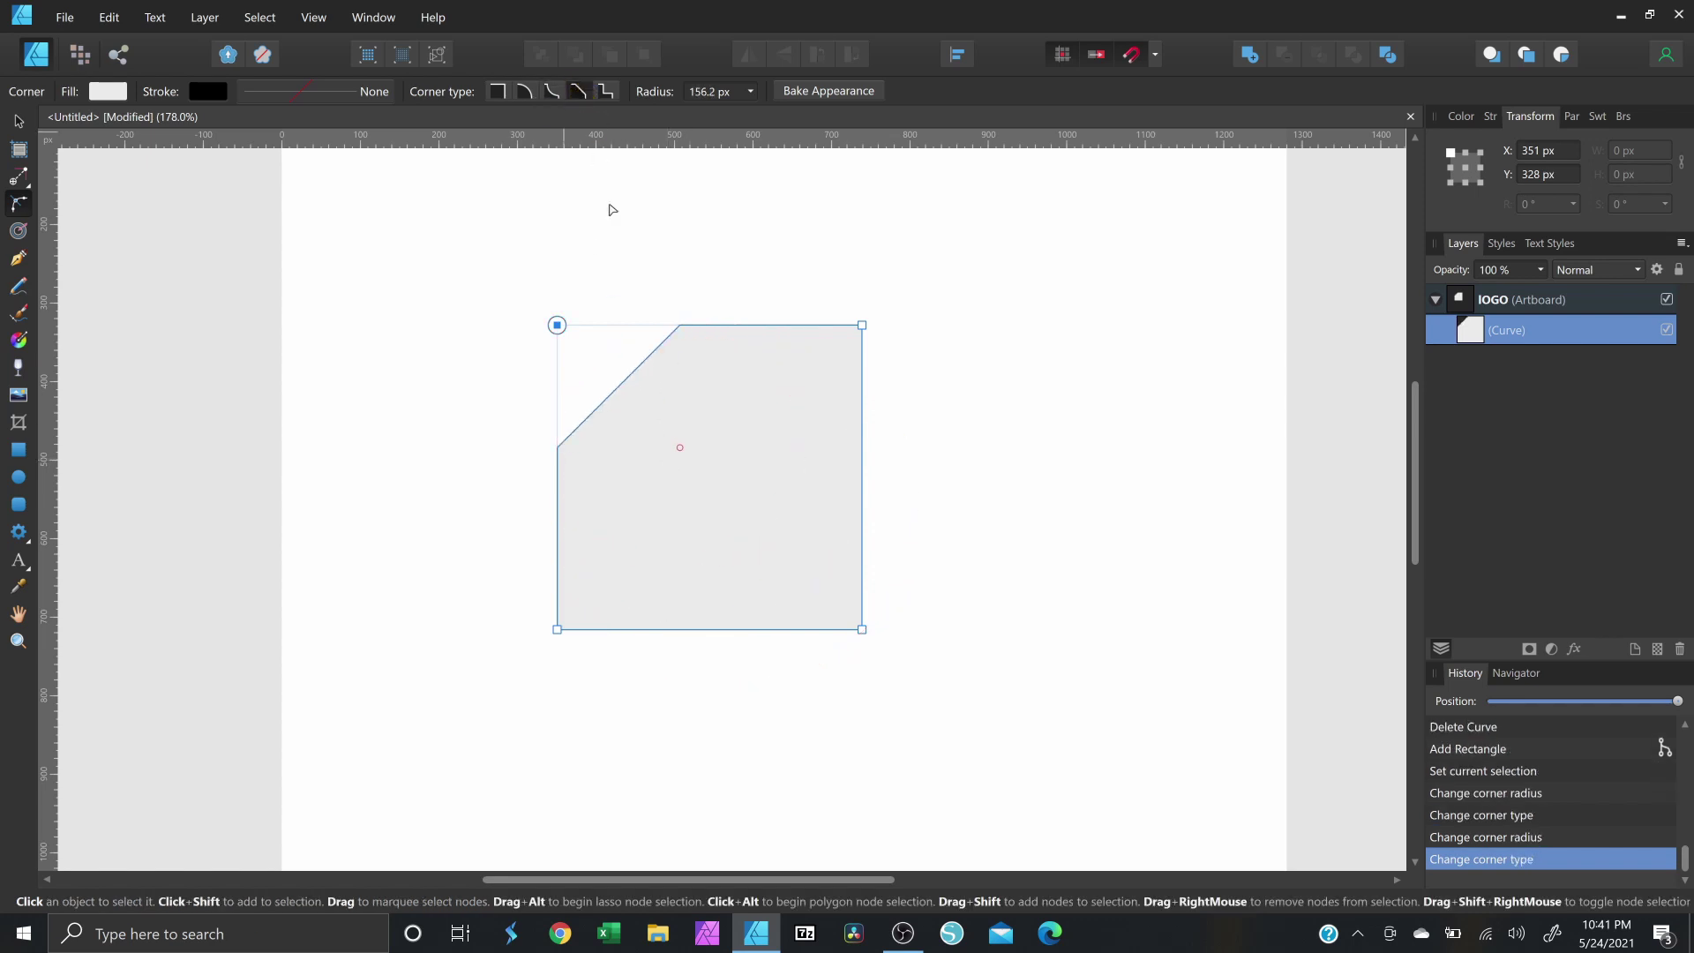
{"action": "left_click_drag", "start_coordinate": [677, 452], "coordinate": [755, 480]}
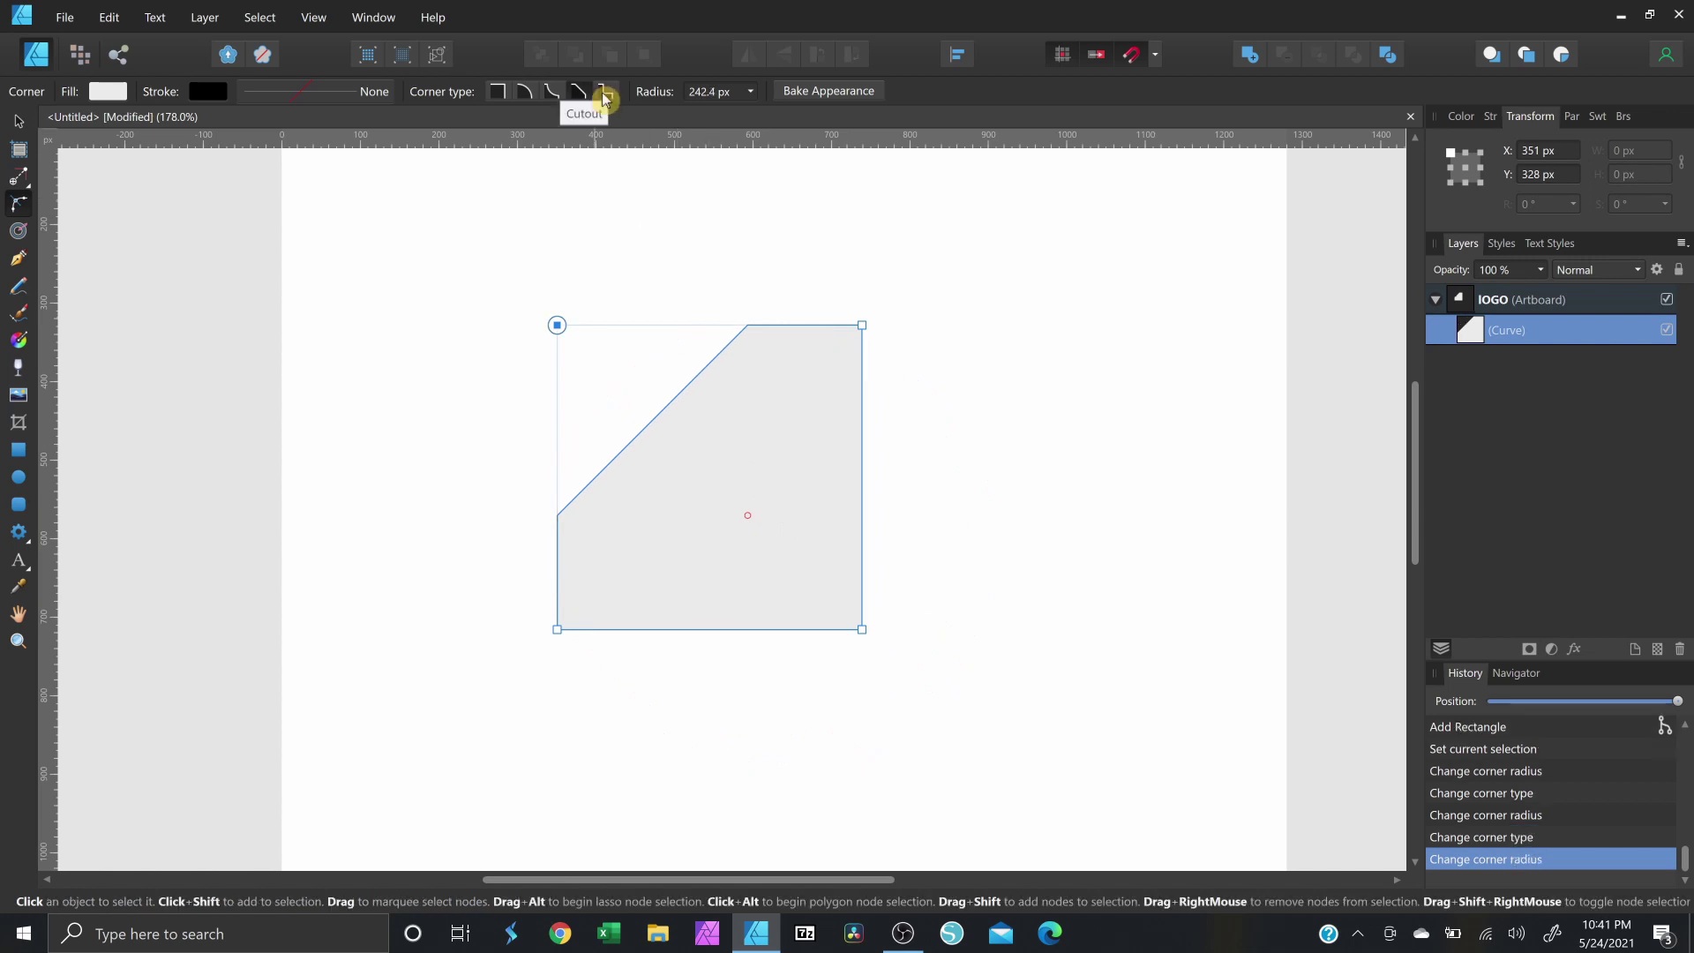
Change the upper-left corner to the Cutout type and reduce its radius.
{"action": "left_click", "coordinate": [606, 94]}
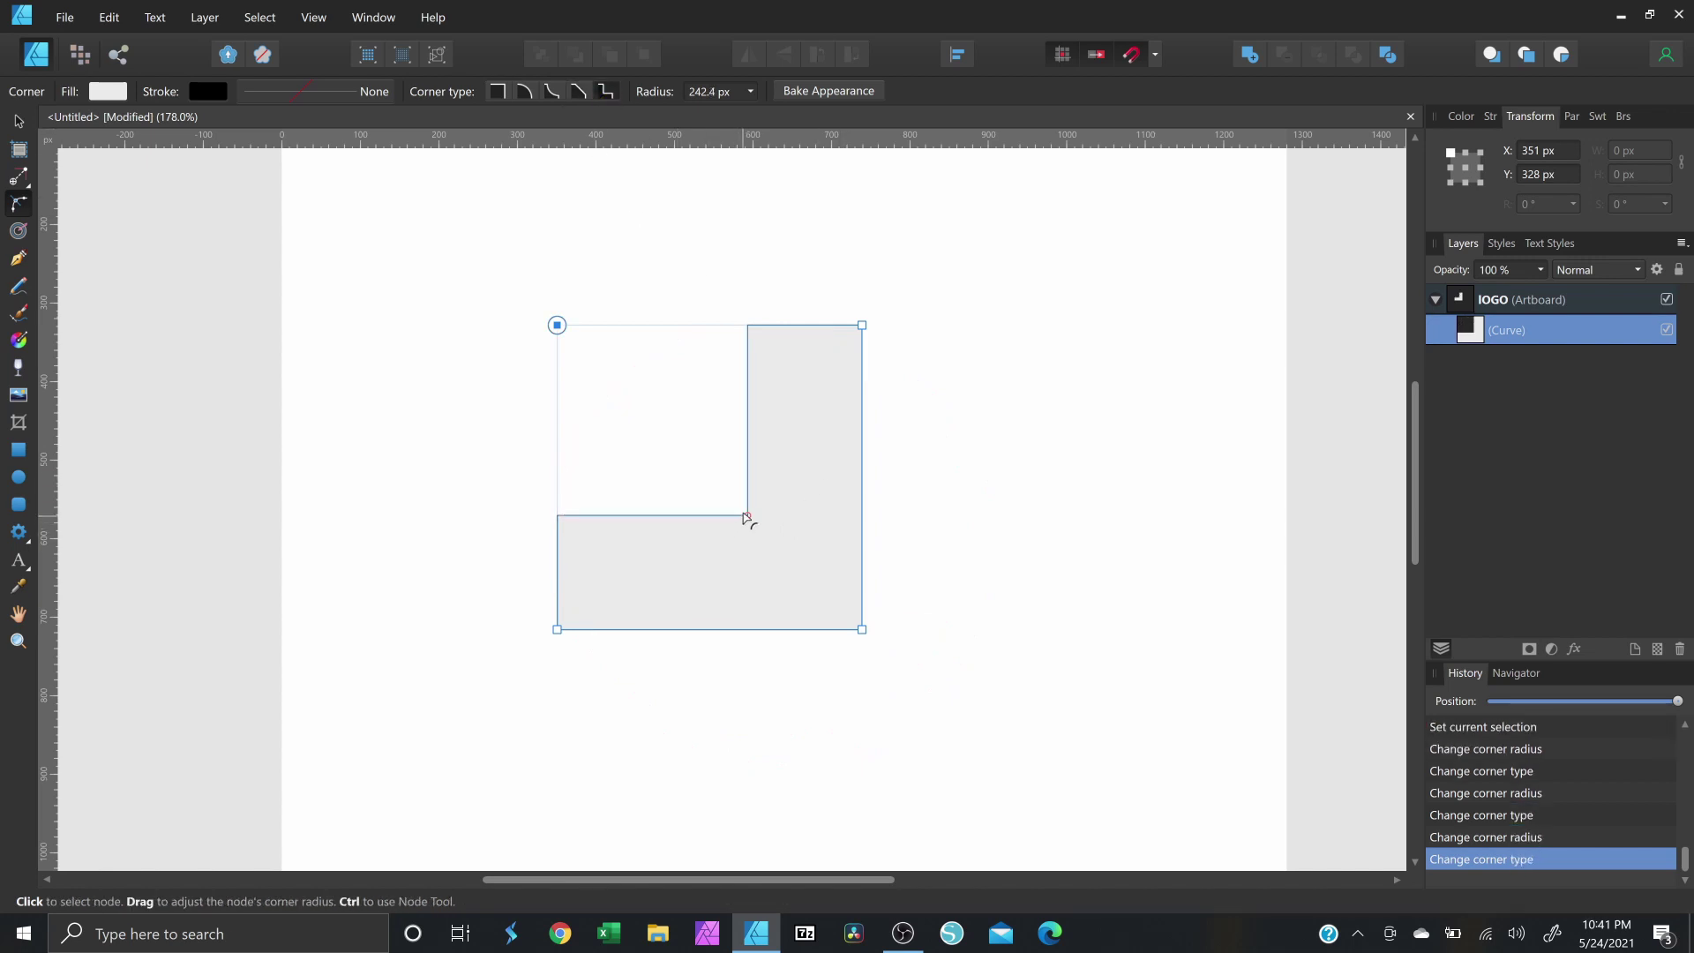
{"action": "left_click_drag", "start_coordinate": [753, 518], "coordinate": [665, 465]}
Round the shape's upper-right corner, change it to the concave type, and adjust its radius to about 102 px.
{"action": "left_click", "coordinate": [862, 324]}
{"action": "left_click_drag", "start_coordinate": [792, 396], "coordinate": [758, 429]}
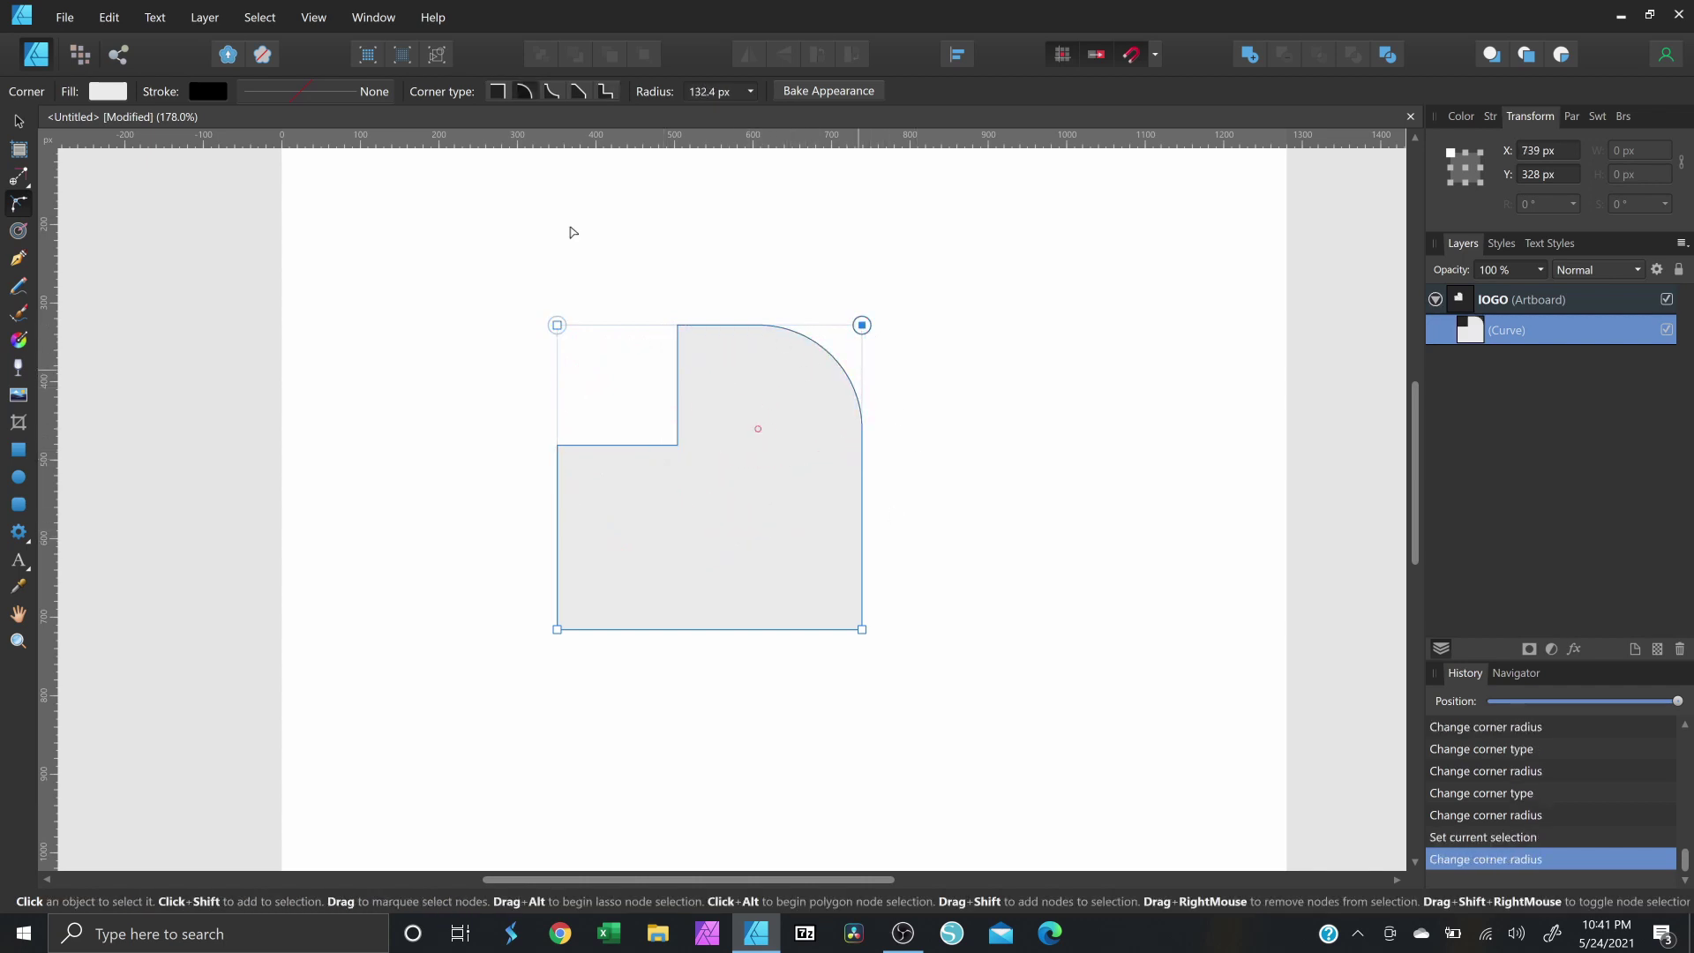
{"action": "left_click", "coordinate": [549, 94]}
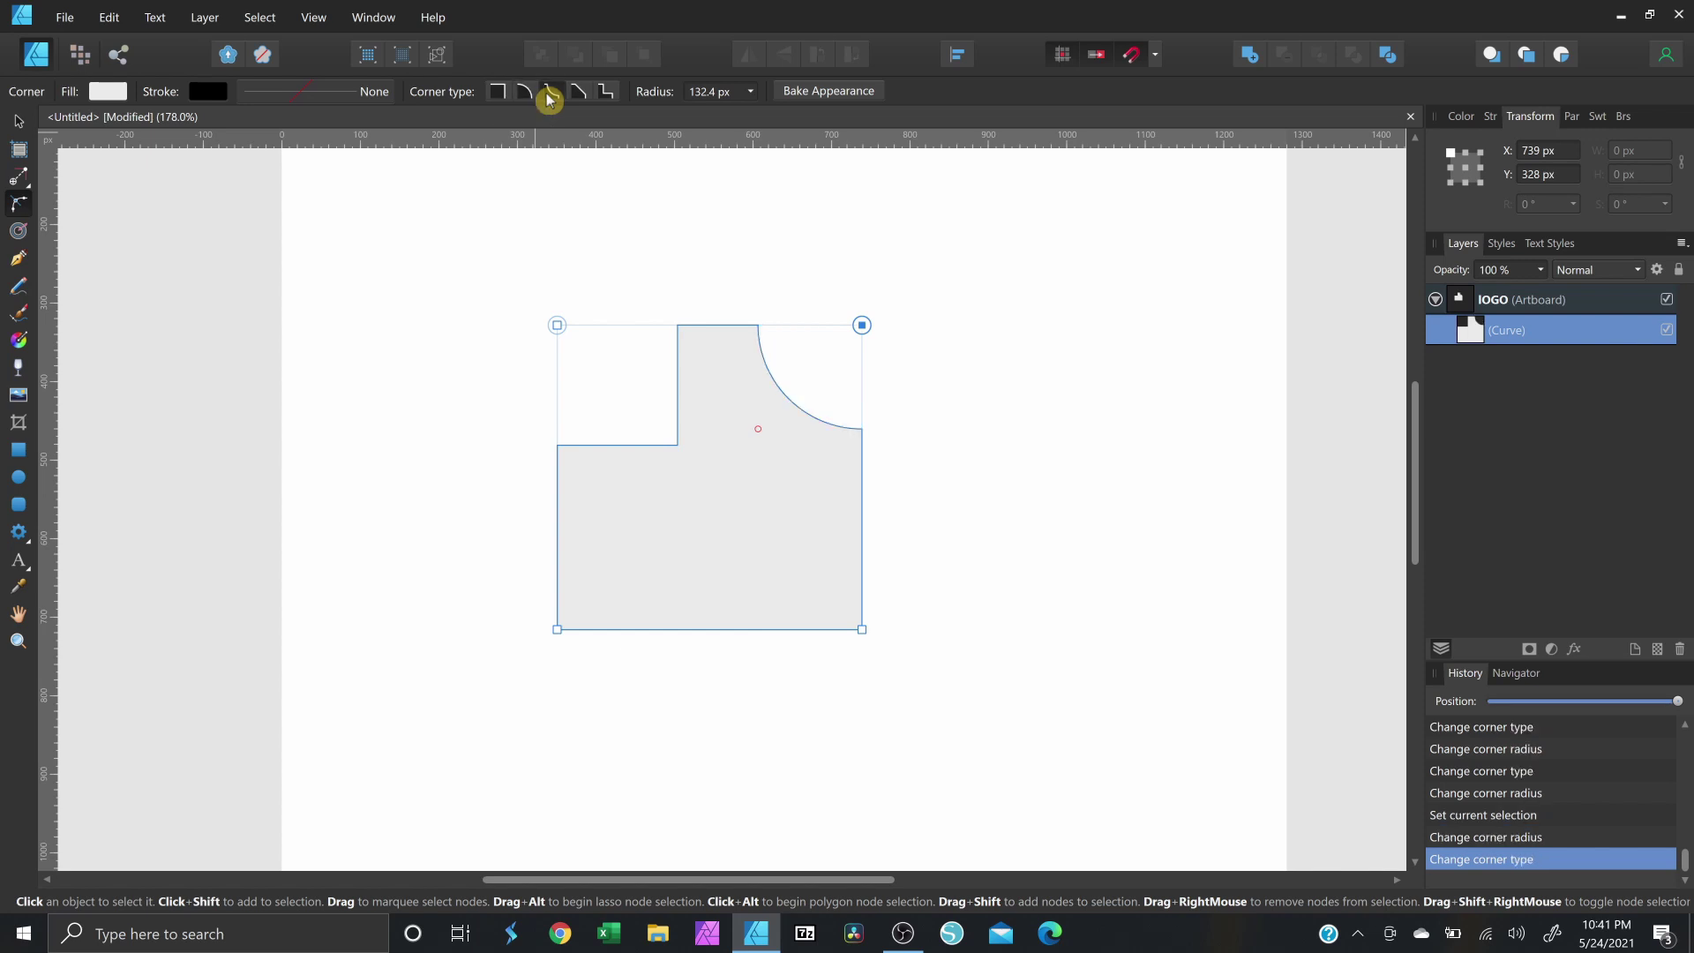
{"action": "left_click_drag", "start_coordinate": [757, 432], "coordinate": [742, 444]}
{"action": "left_click", "coordinate": [750, 92]}
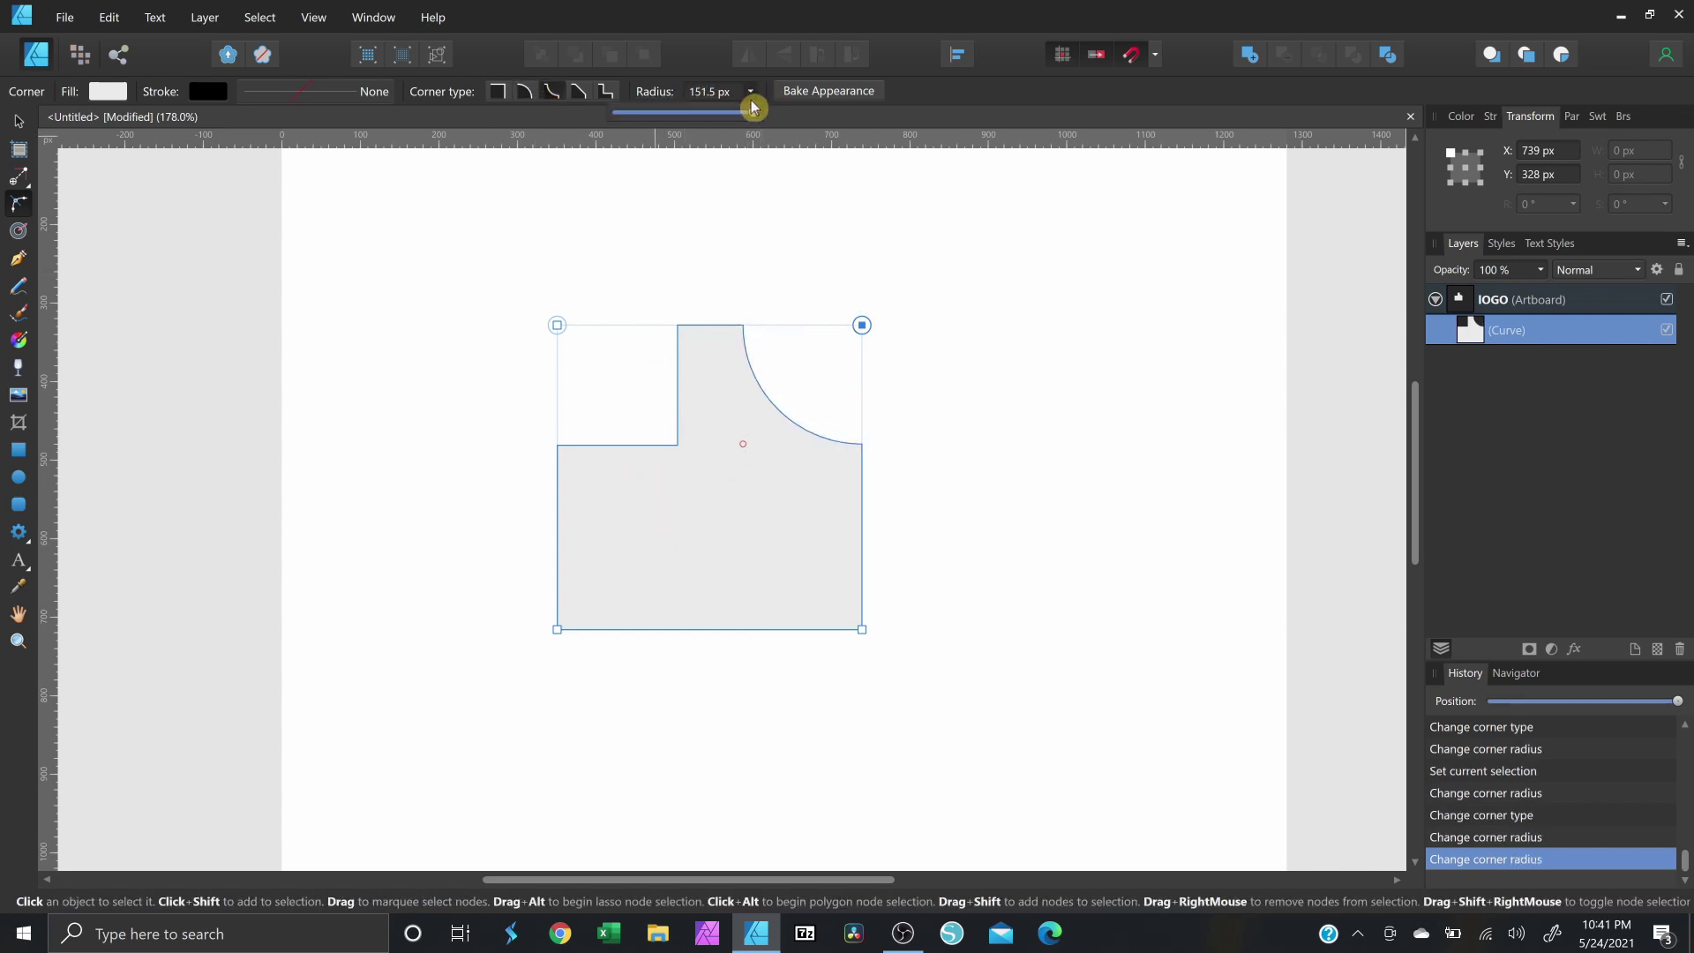
{"action": "left_click_drag", "start_coordinate": [754, 113], "coordinate": [836, 133]}
{"action": "left_click_drag", "start_coordinate": [821, 367], "coordinate": [784, 400]}
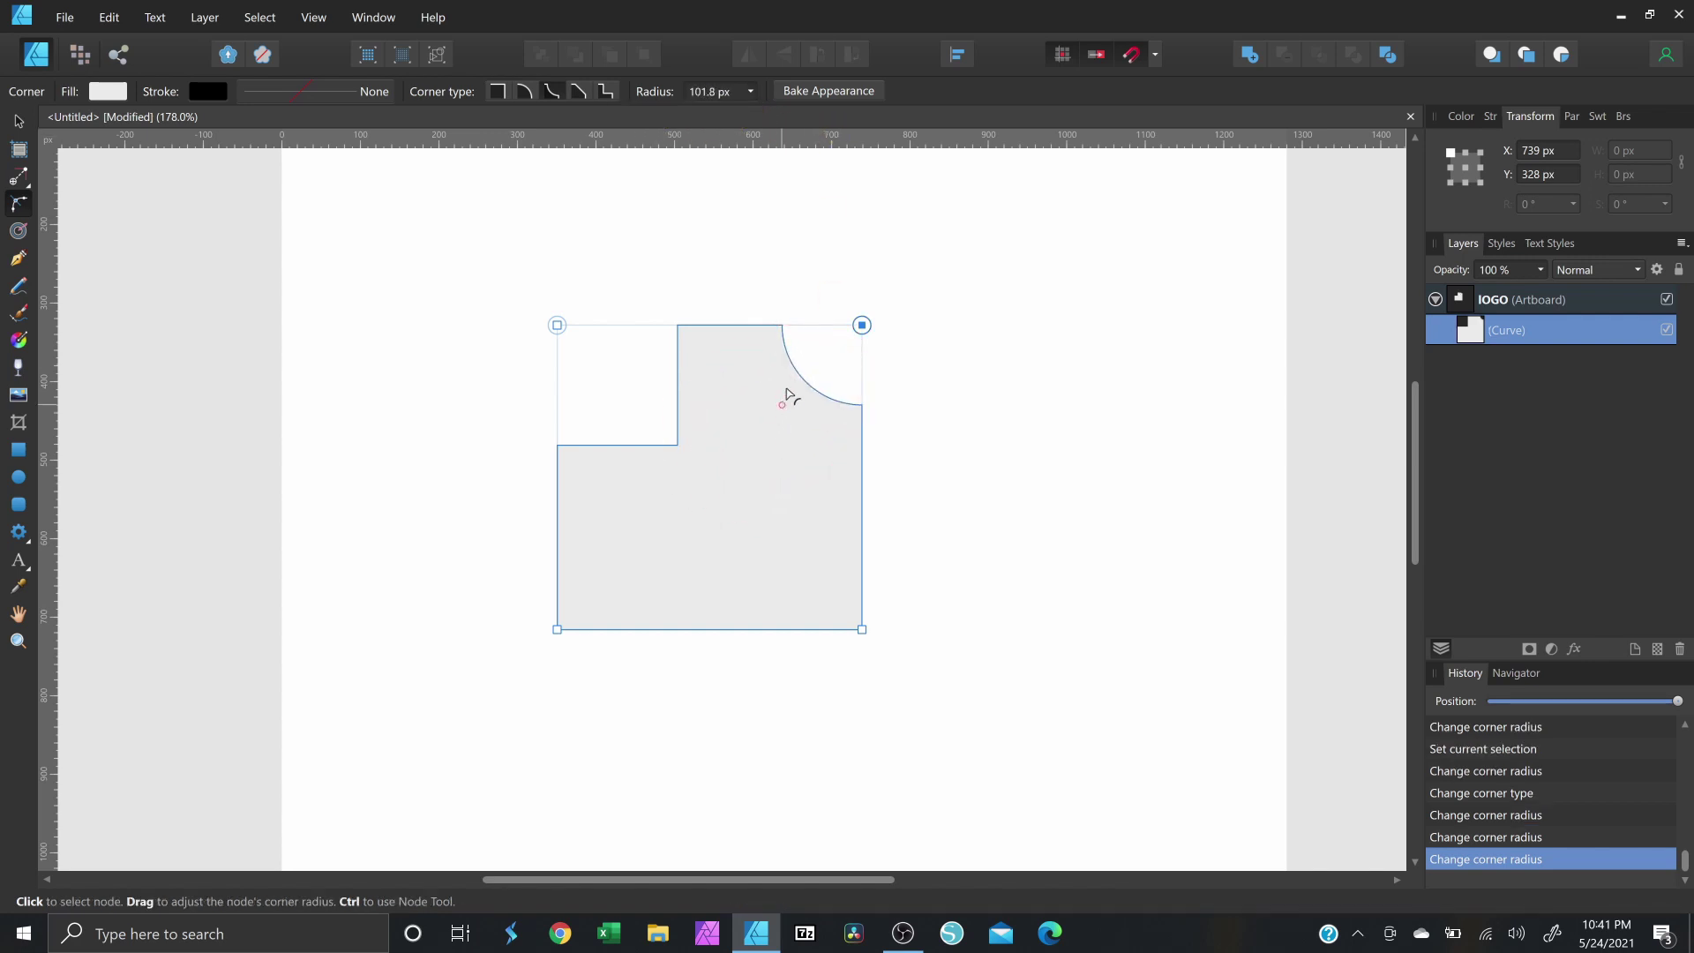
Bake the corner changes into the shape's curve and delete the shape from the artboard.
{"action": "left_click", "coordinate": [816, 99]}
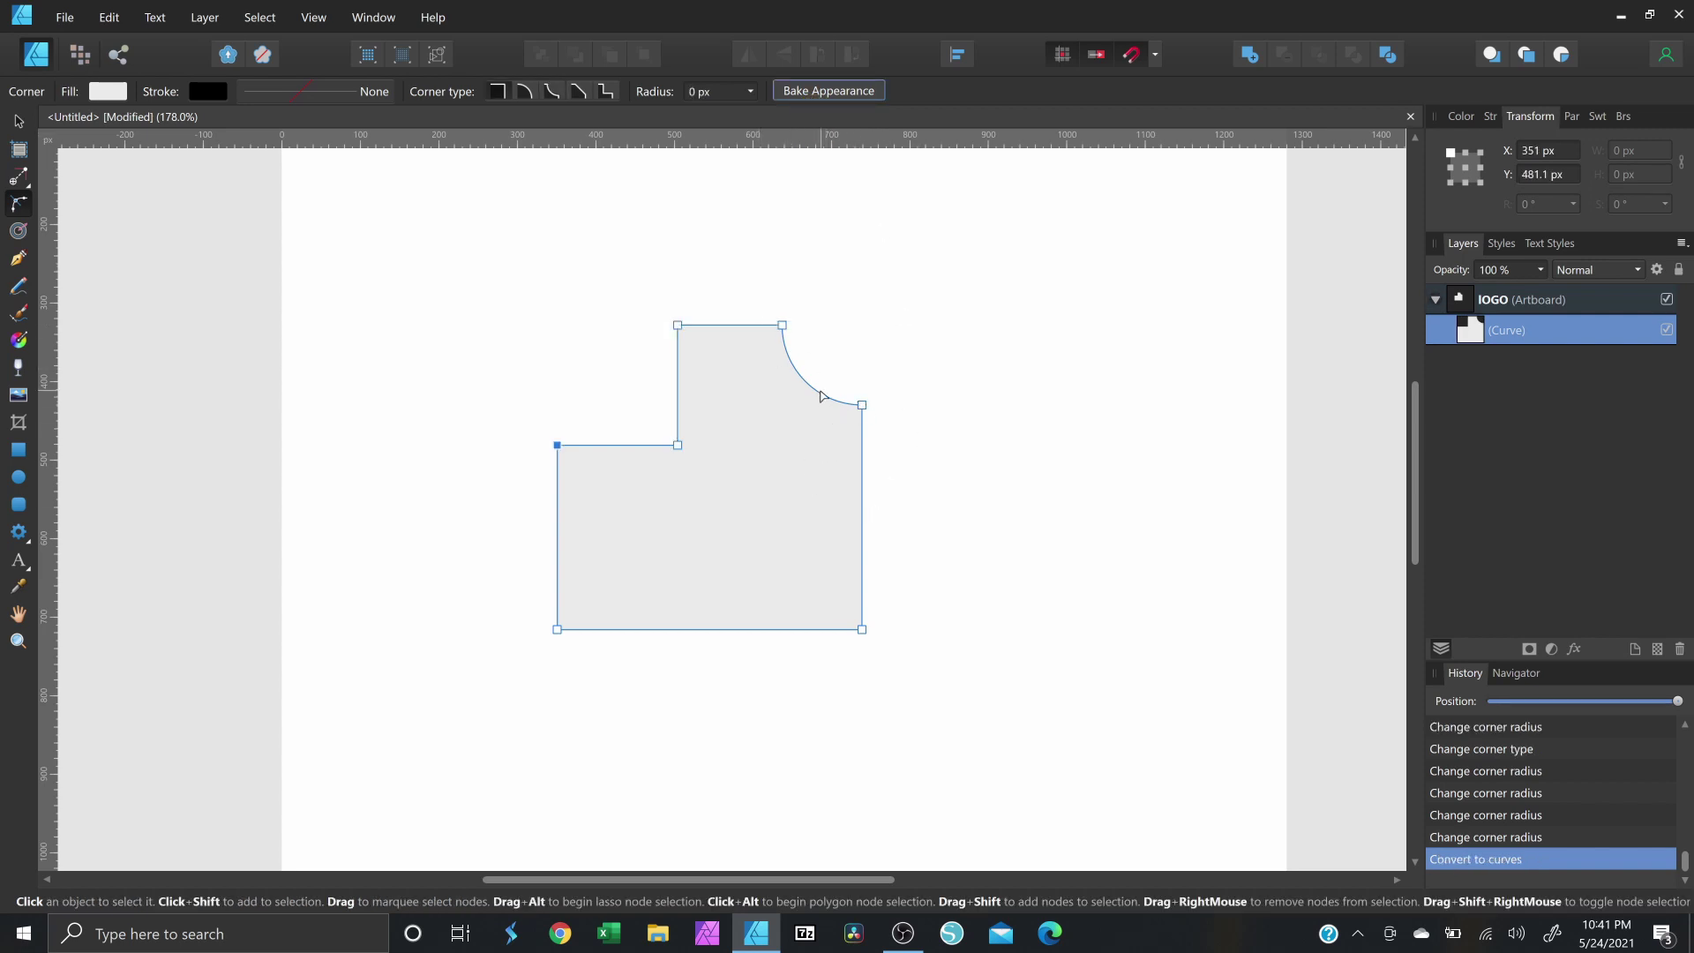
{"action": "left_click", "coordinate": [775, 407]}
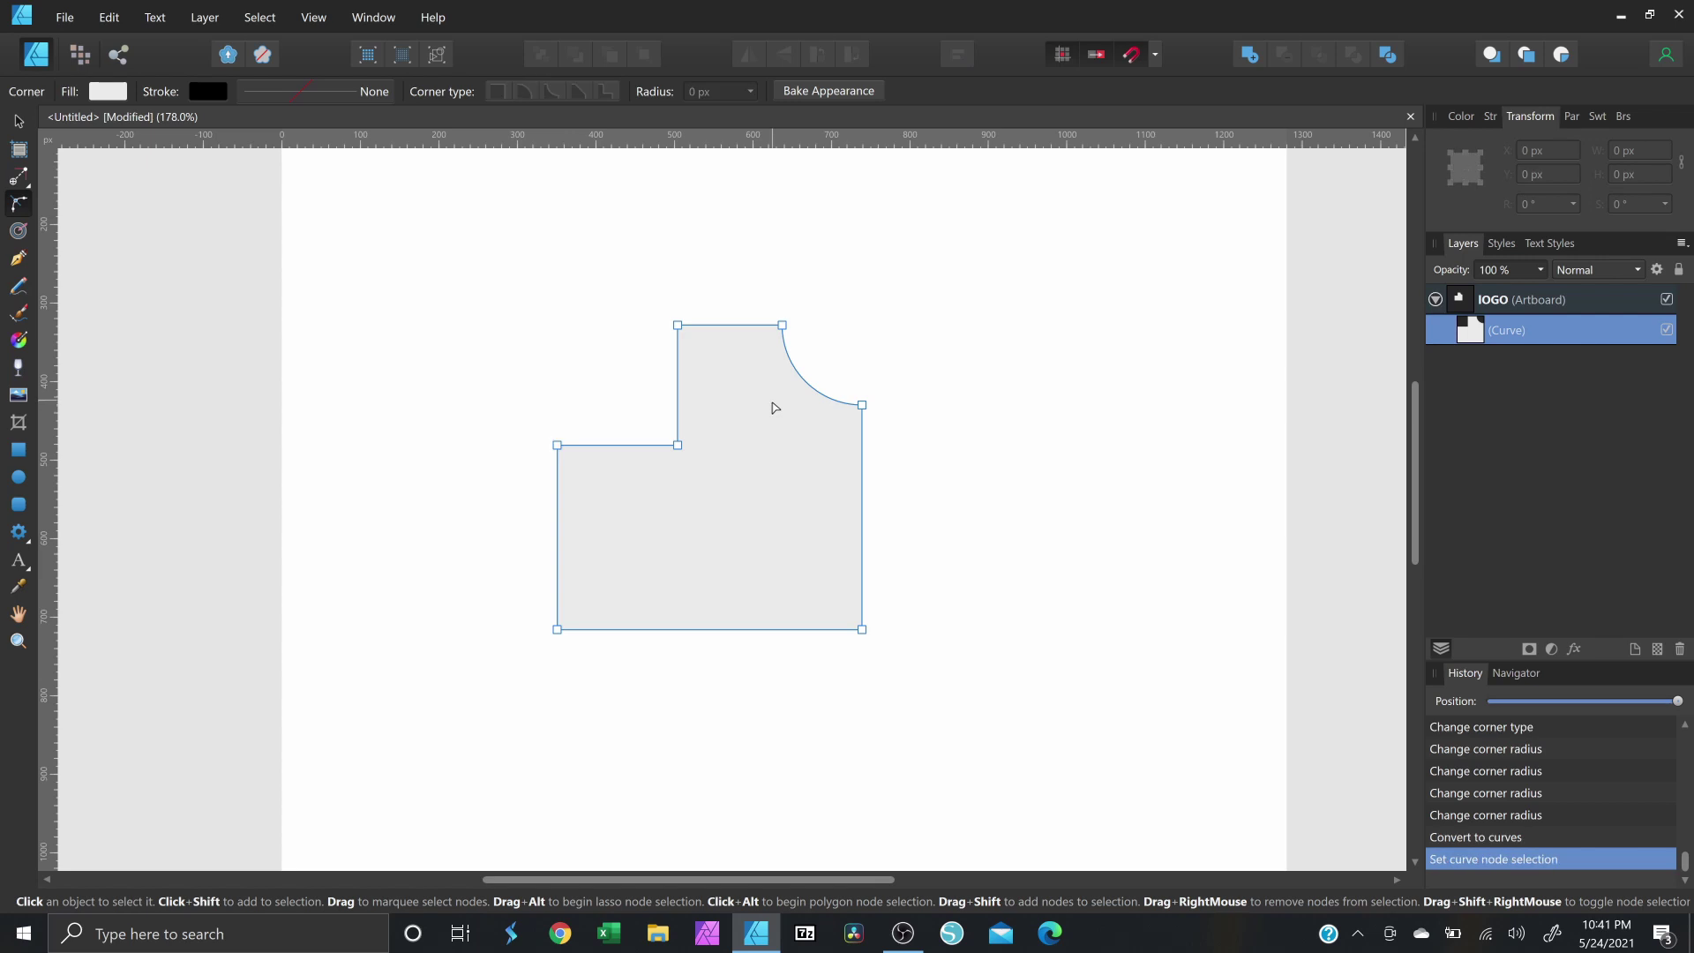
{"action": "key", "text": "Delete"}
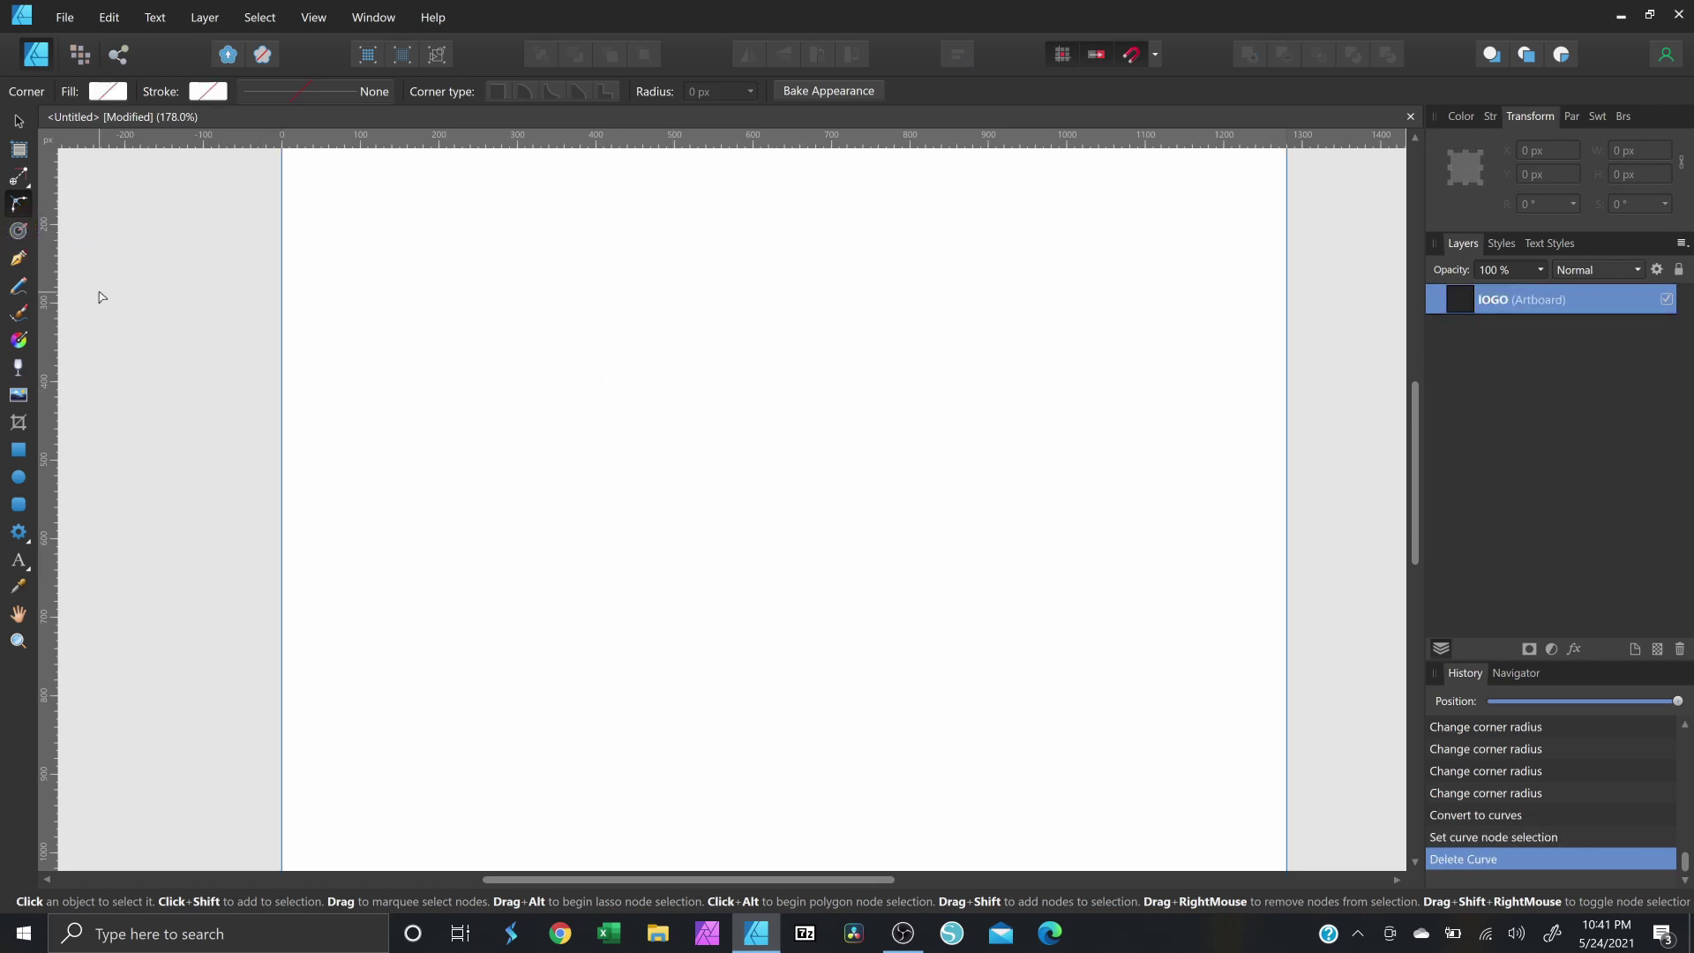
Draw a circle about 556 px in diameter in the upper middle of the artboard.
{"action": "scroll", "coordinate": [850, 583], "scroll_direction": "down", "scroll_amount": 1}
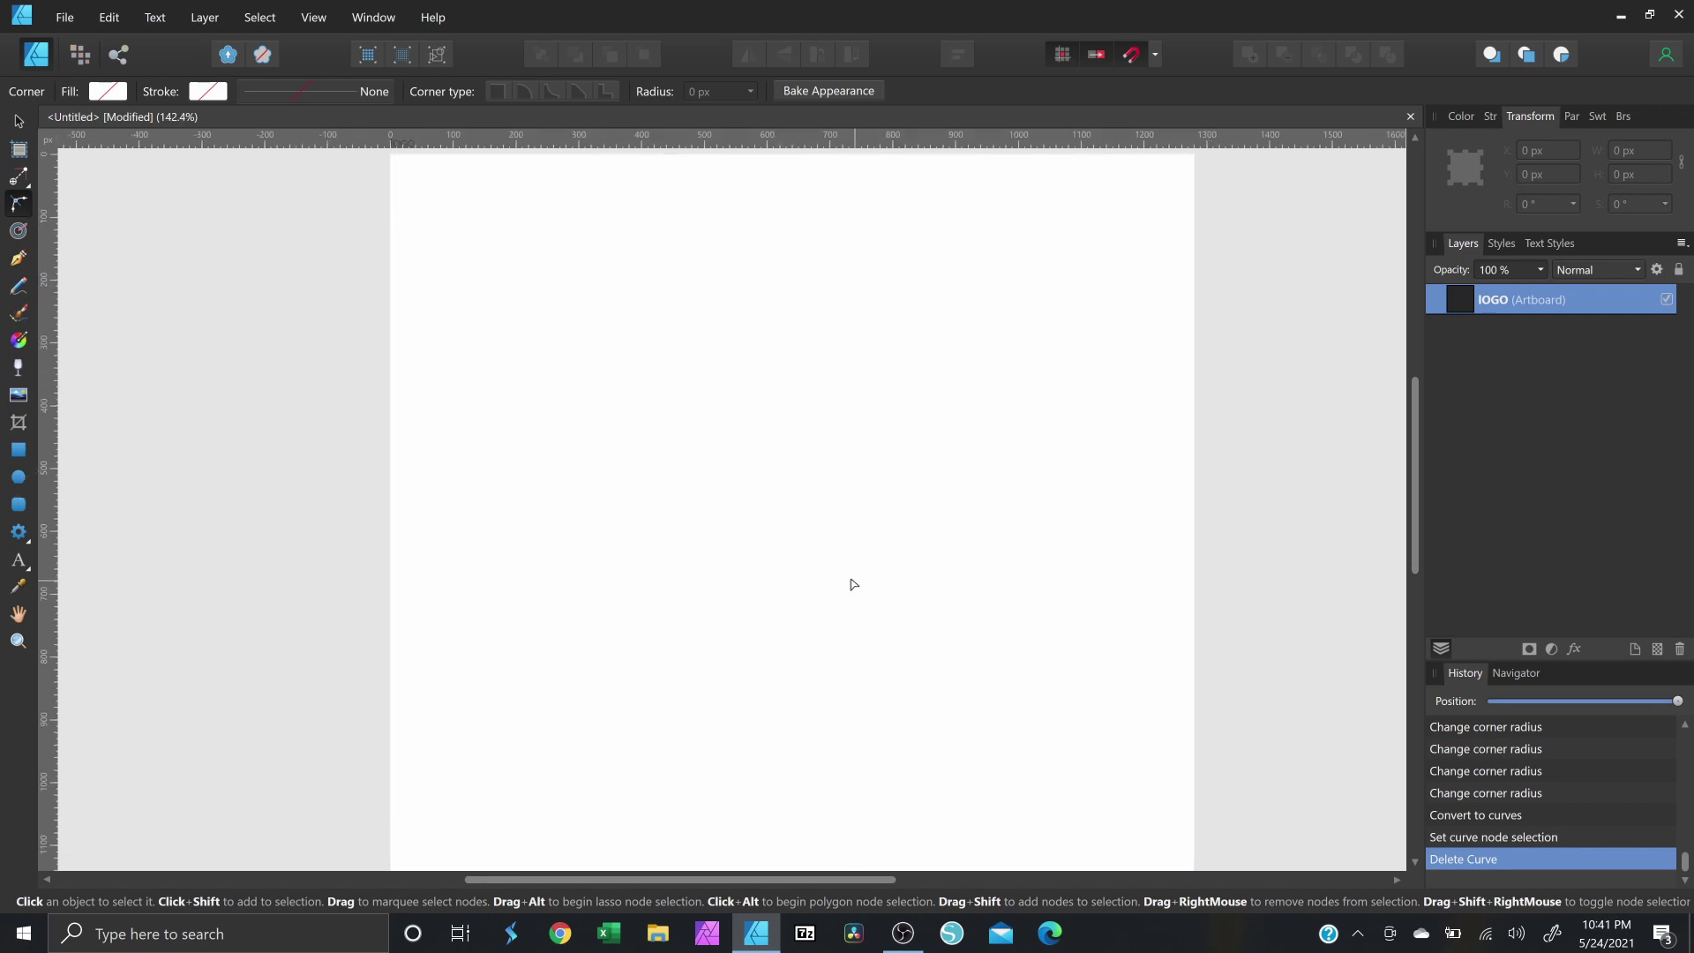
{"action": "left_click", "coordinate": [22, 481]}
{"action": "left_click_drag", "start_coordinate": [772, 472], "coordinate": [944, 650]}
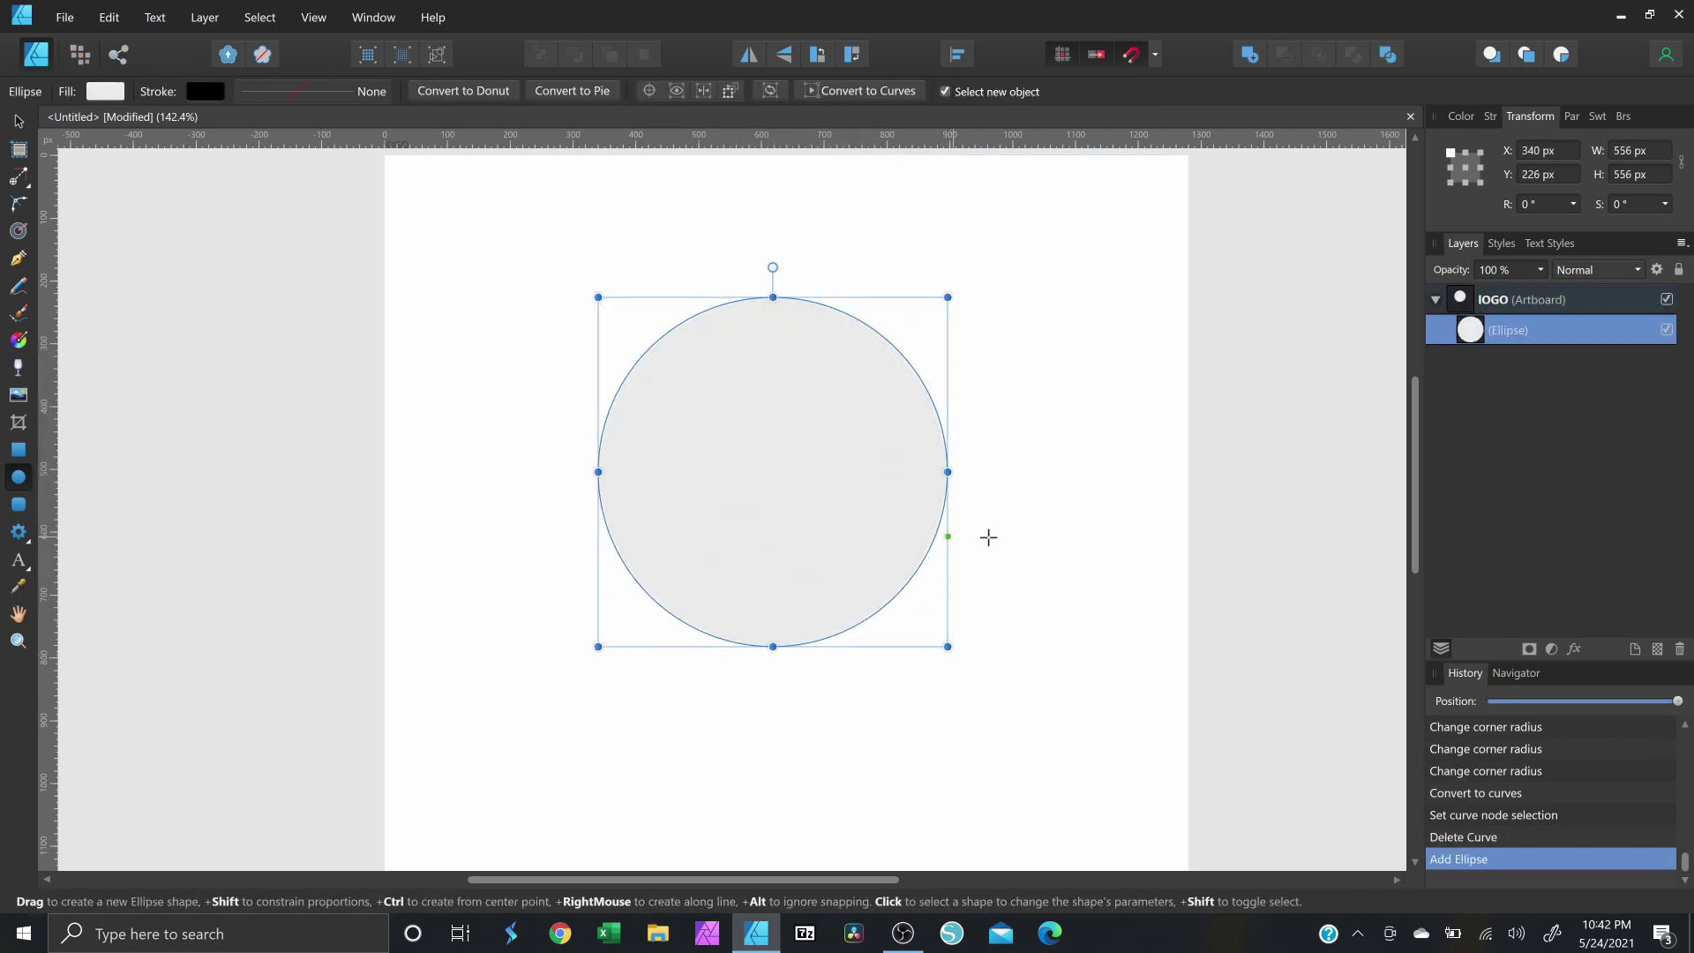
Fill the circle with red, give it a light blue stroke, and swap the fill and stroke colors.
{"action": "left_click", "coordinate": [1462, 118]}
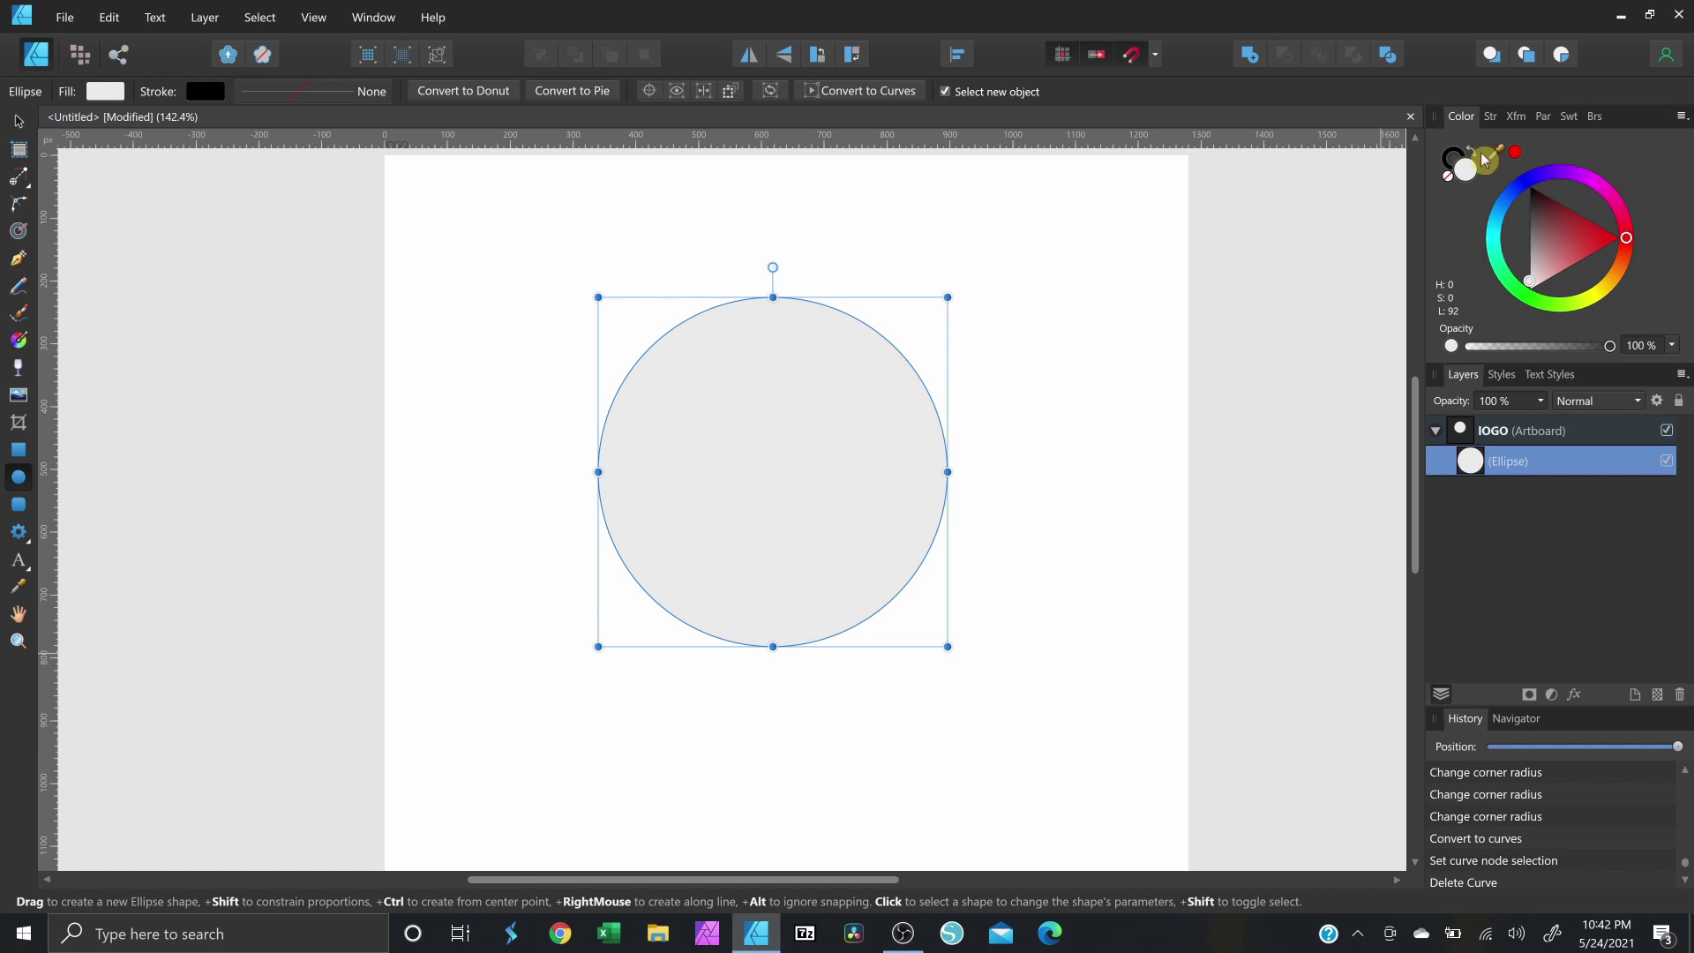
{"action": "left_click", "coordinate": [1517, 159]}
{"action": "left_click", "coordinate": [1454, 182]}
{"action": "left_click", "coordinate": [1450, 180]}
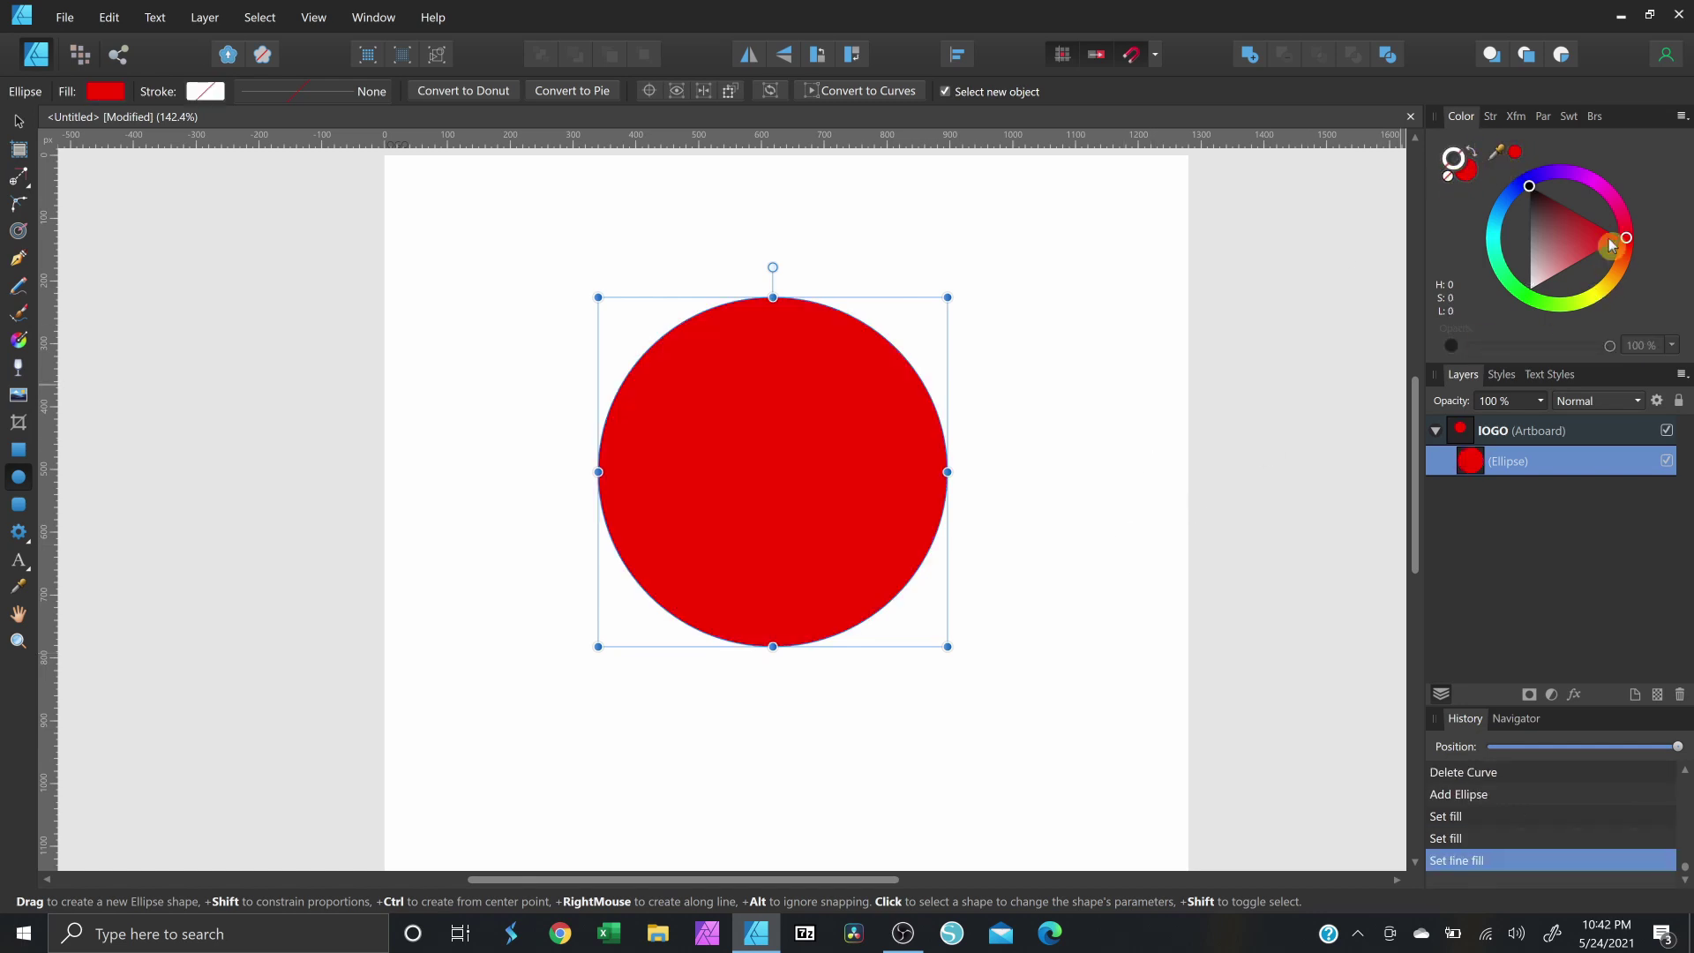
{"action": "left_click_drag", "start_coordinate": [1529, 190], "coordinate": [1495, 224]}
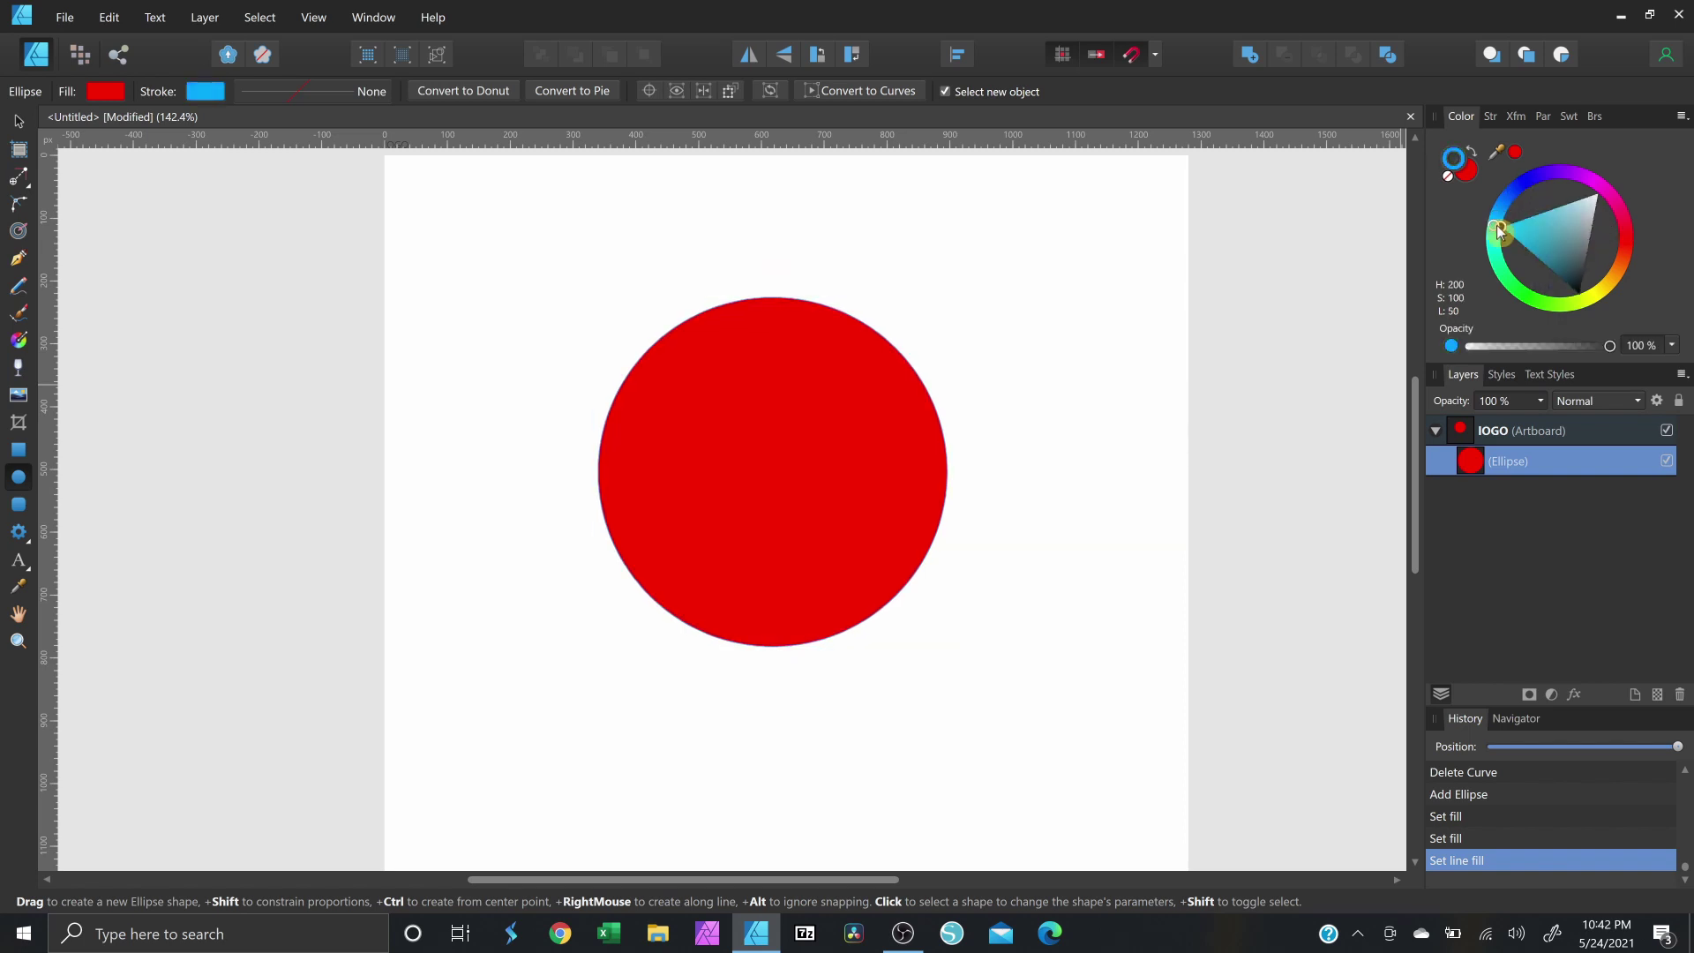
{"action": "left_click", "coordinate": [1472, 155]}
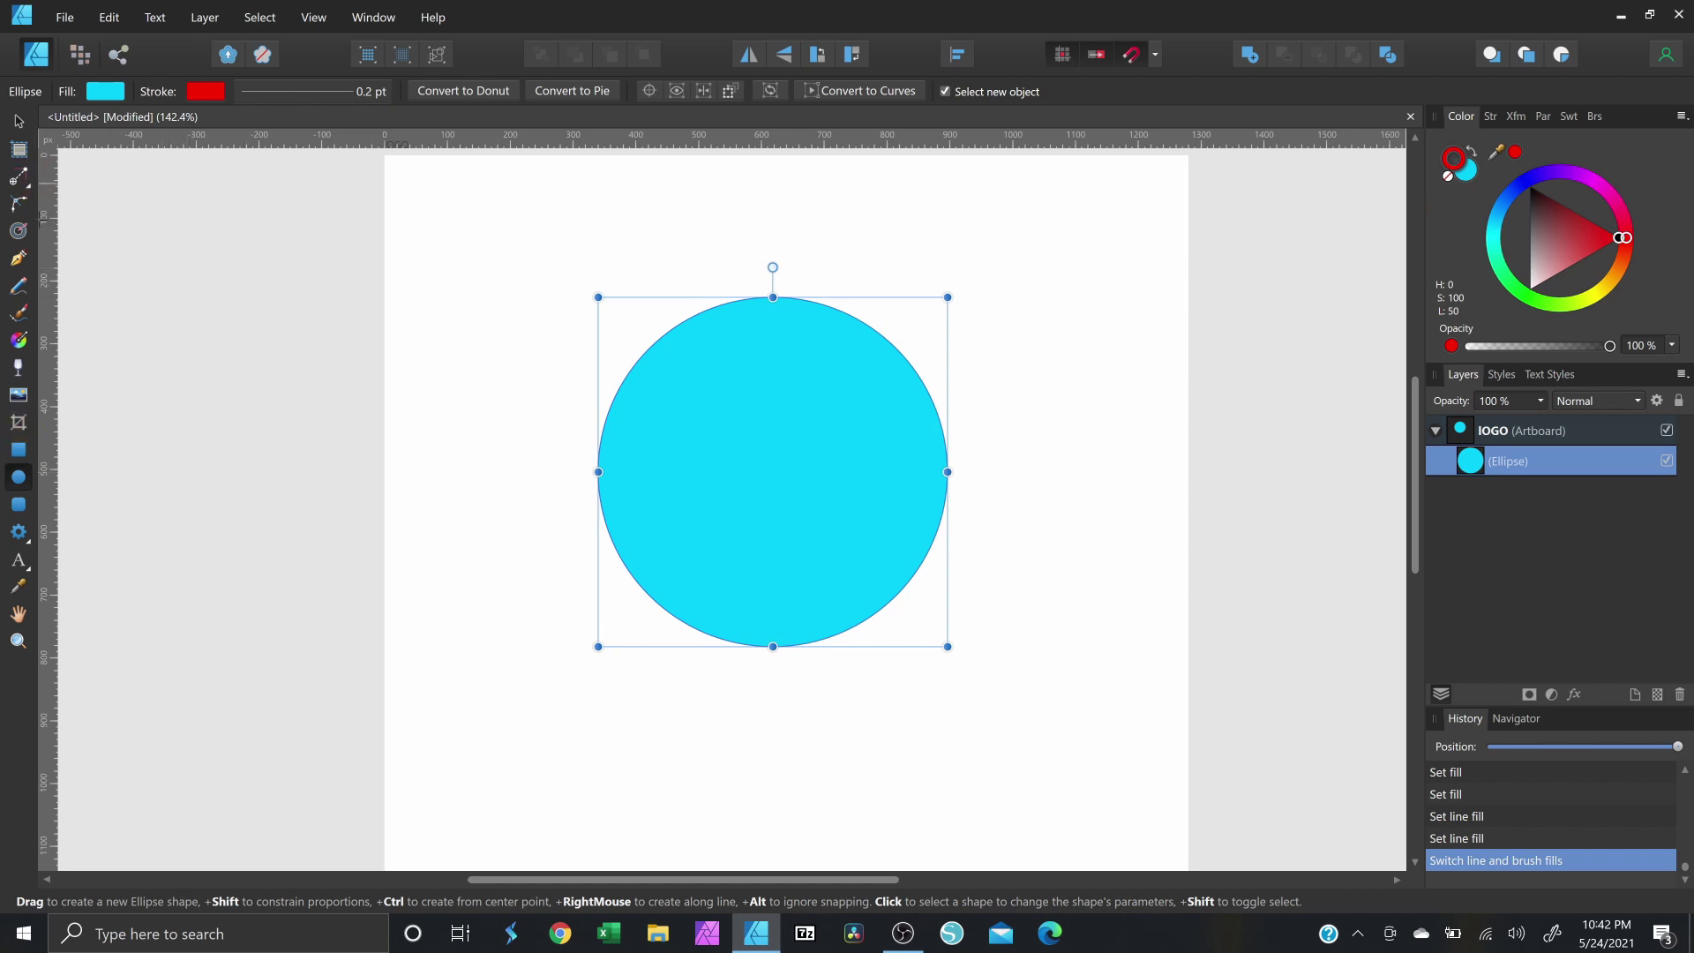
Duplicate the circle, shrink the copy, and place further copies of it overlapping the large circle's left and upper-right edges.
{"action": "left_click", "coordinate": [18, 121]}
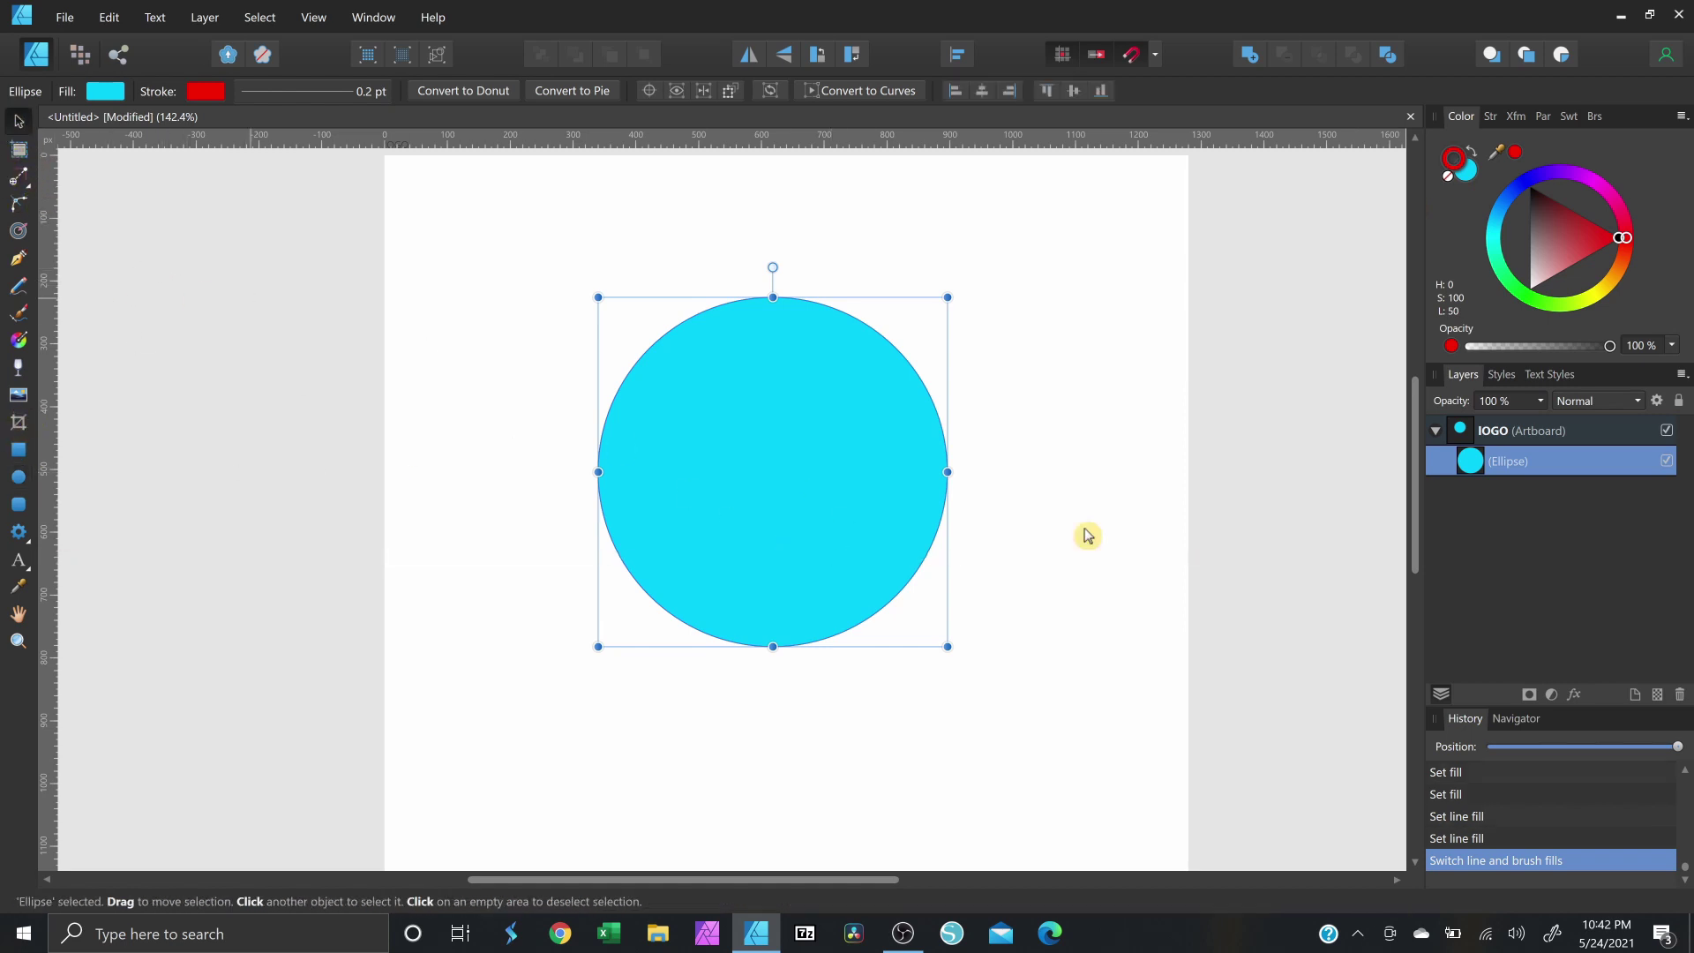
{"action": "left_click_drag", "start_coordinate": [863, 556], "coordinate": [915, 691]}
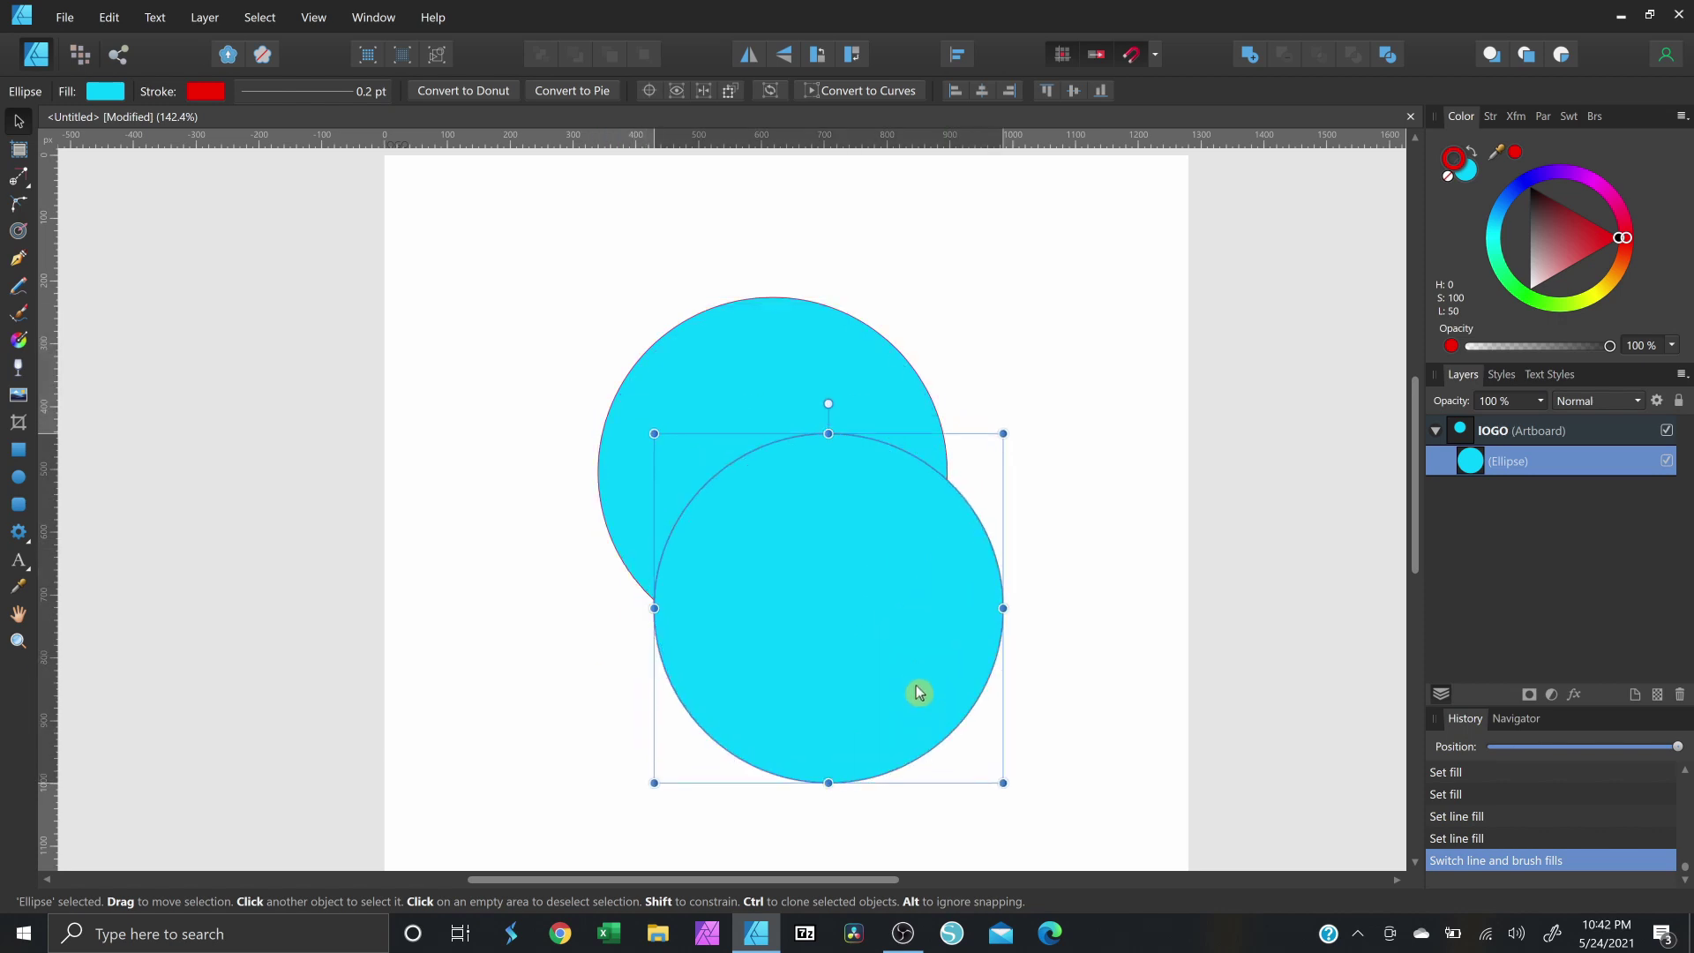
{"action": "scroll", "coordinate": [926, 669], "scroll_direction": "down", "scroll_amount": 2}
{"action": "scroll", "coordinate": [869, 547], "scroll_direction": "down", "scroll_amount": 2}
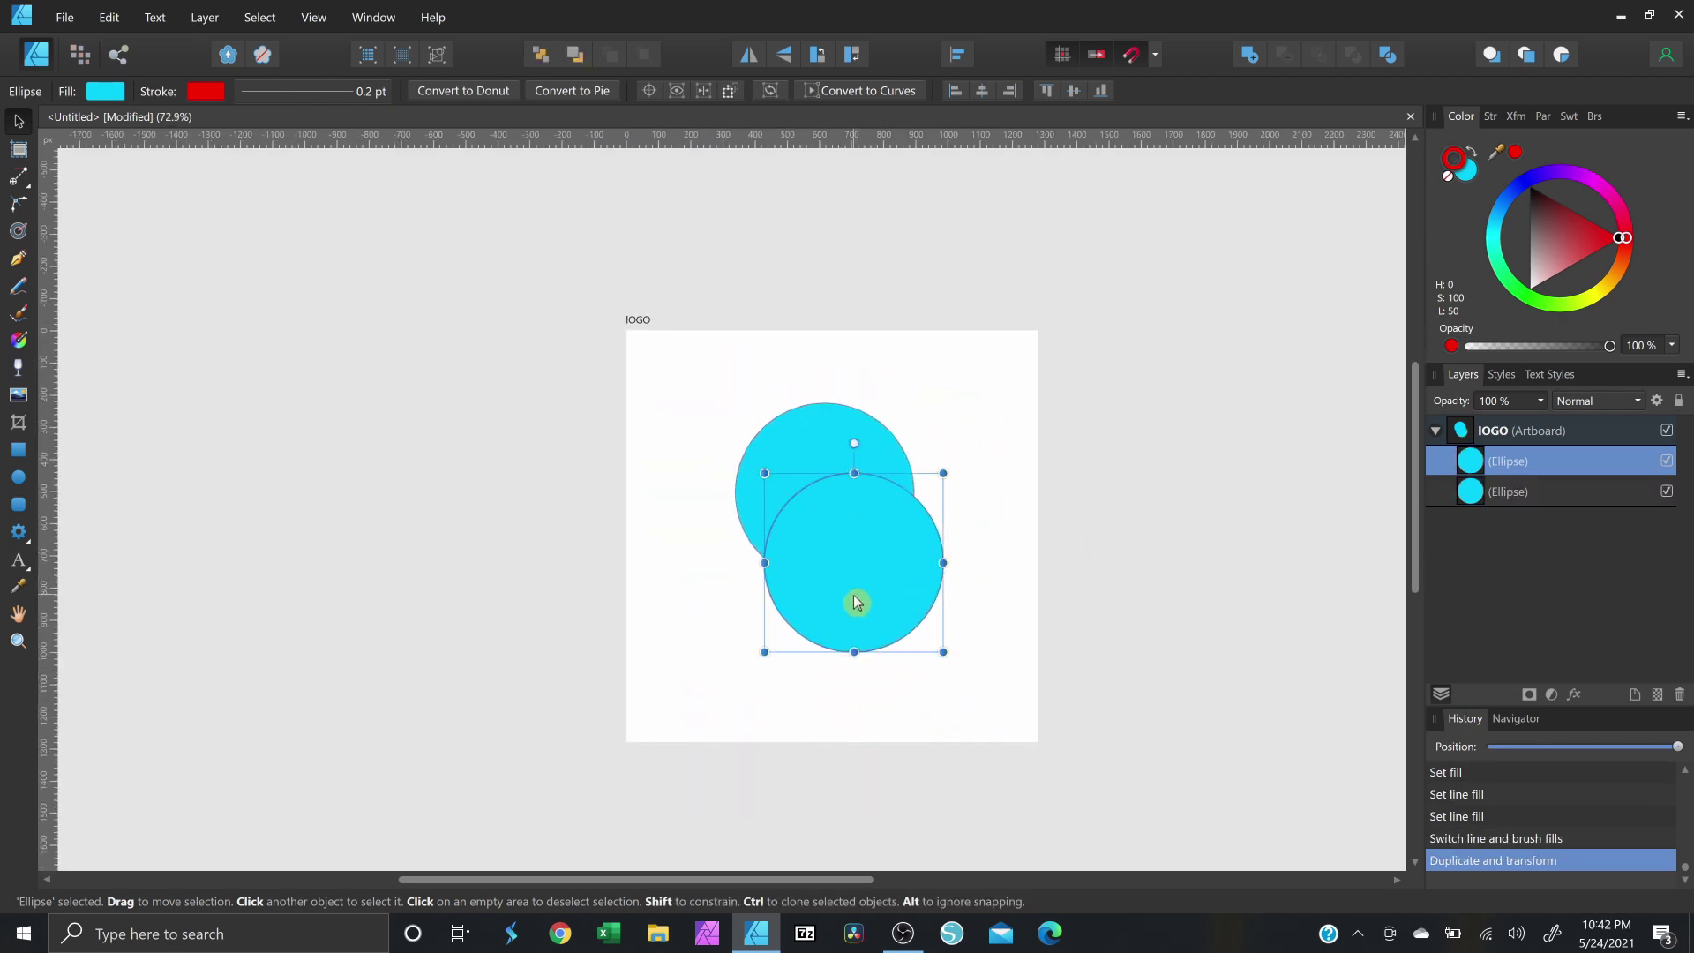
{"action": "left_click_drag", "start_coordinate": [943, 654], "coordinate": [886, 596]}
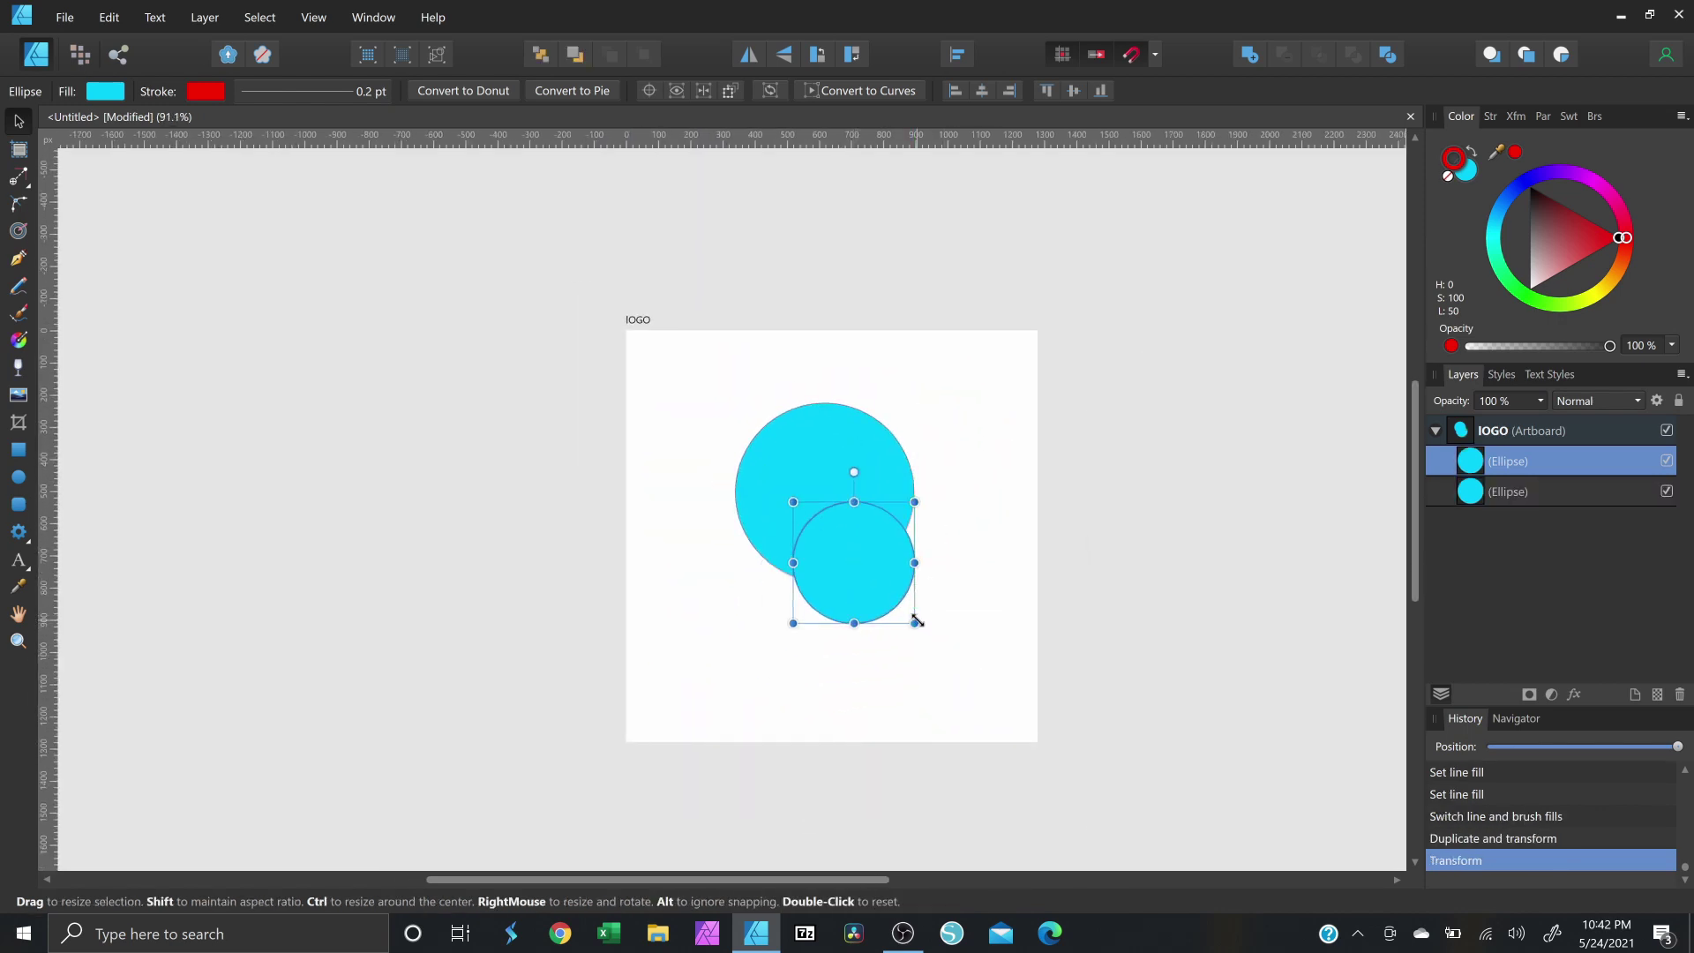
{"action": "scroll", "coordinate": [886, 597], "scroll_direction": "up", "scroll_amount": 2}
{"action": "left_click_drag", "start_coordinate": [854, 598], "coordinate": [933, 446]}
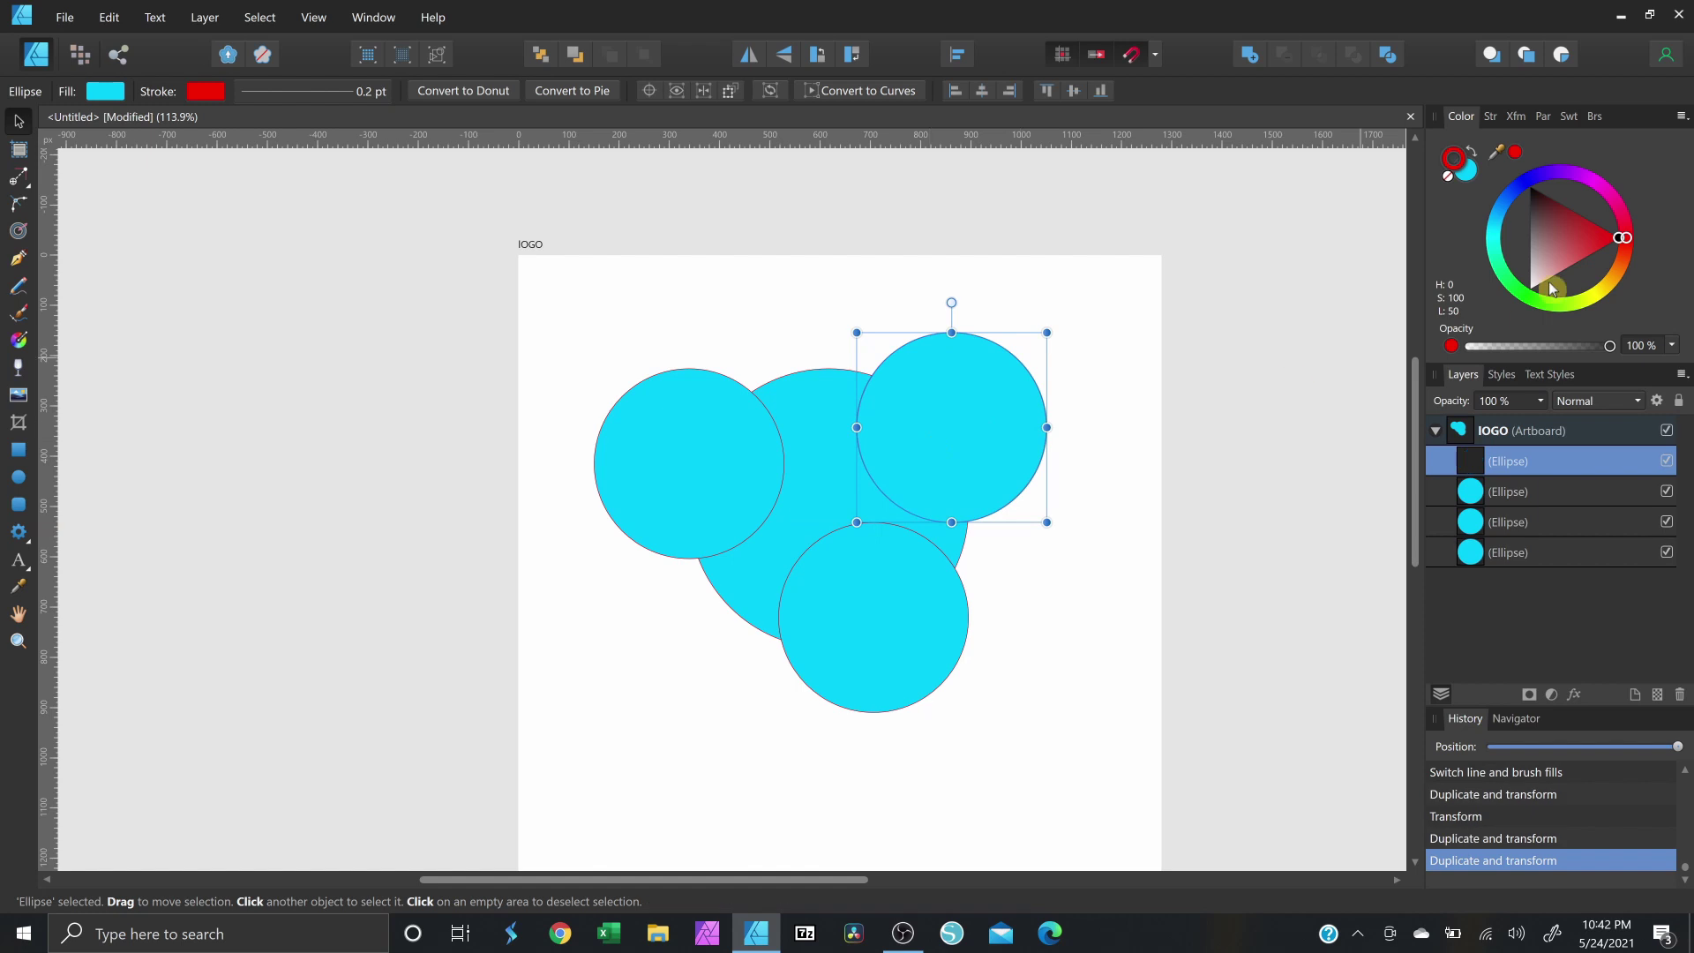
Combine all four circles into a non-destructive Add compound and contour it inward to a radius of about -38.6 px.
{"action": "left_click", "coordinate": [1058, 701]}
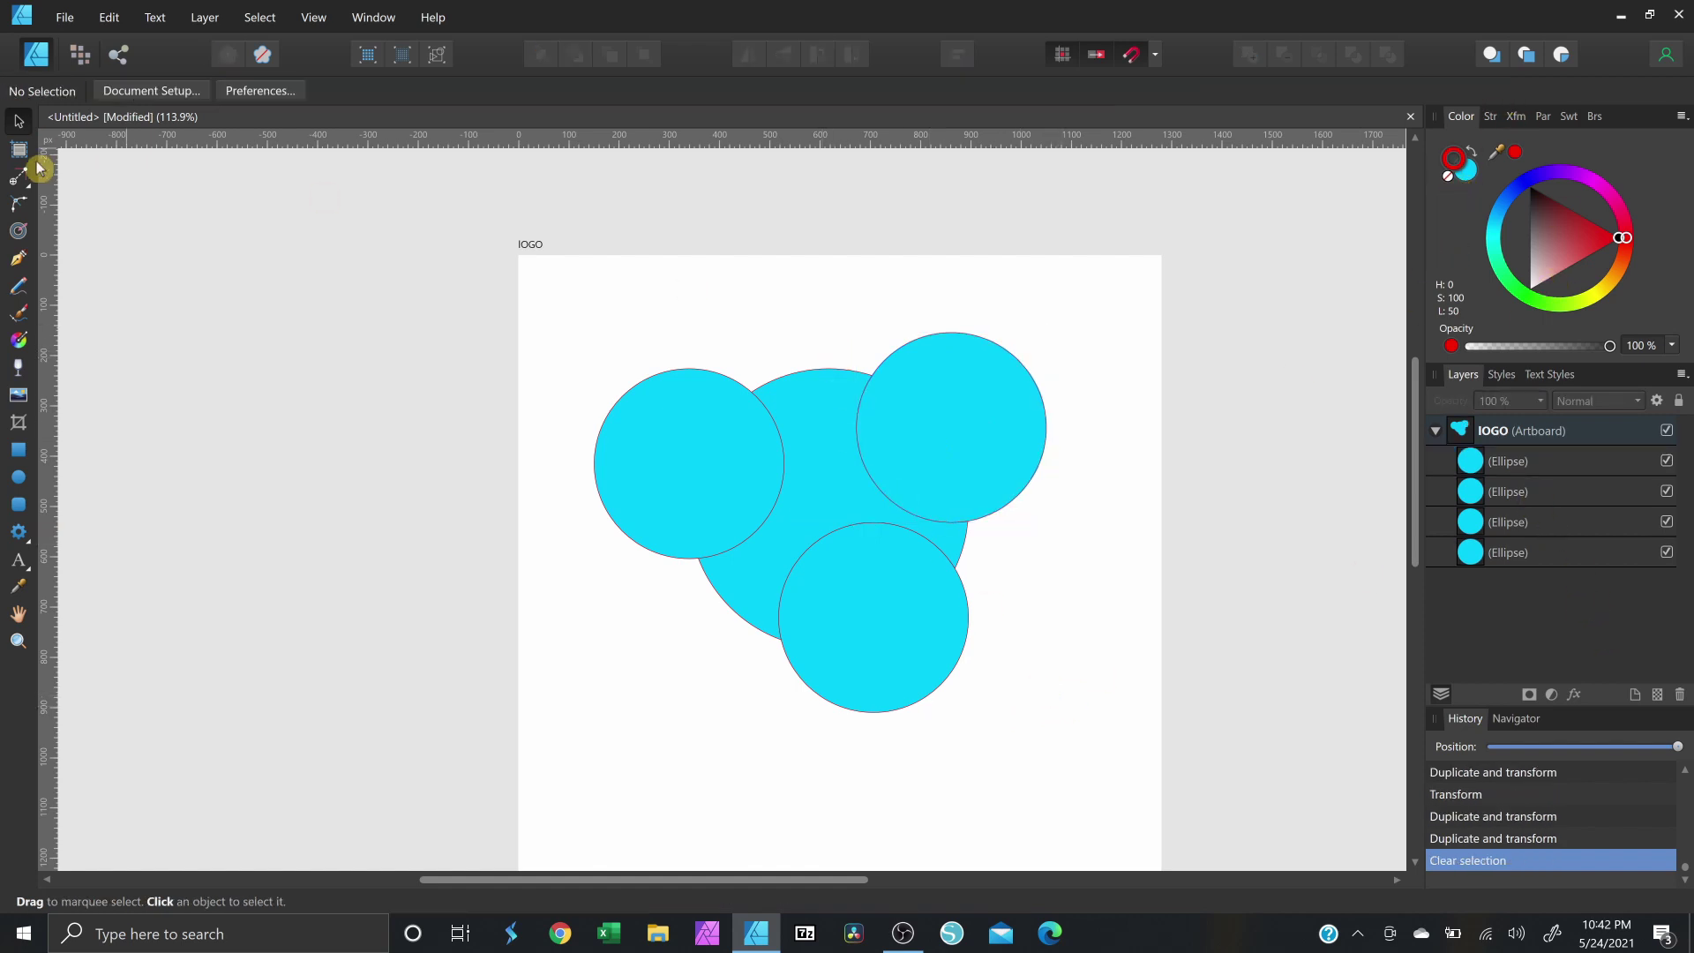
{"action": "left_click_drag", "start_coordinate": [553, 297], "coordinate": [1234, 837]}
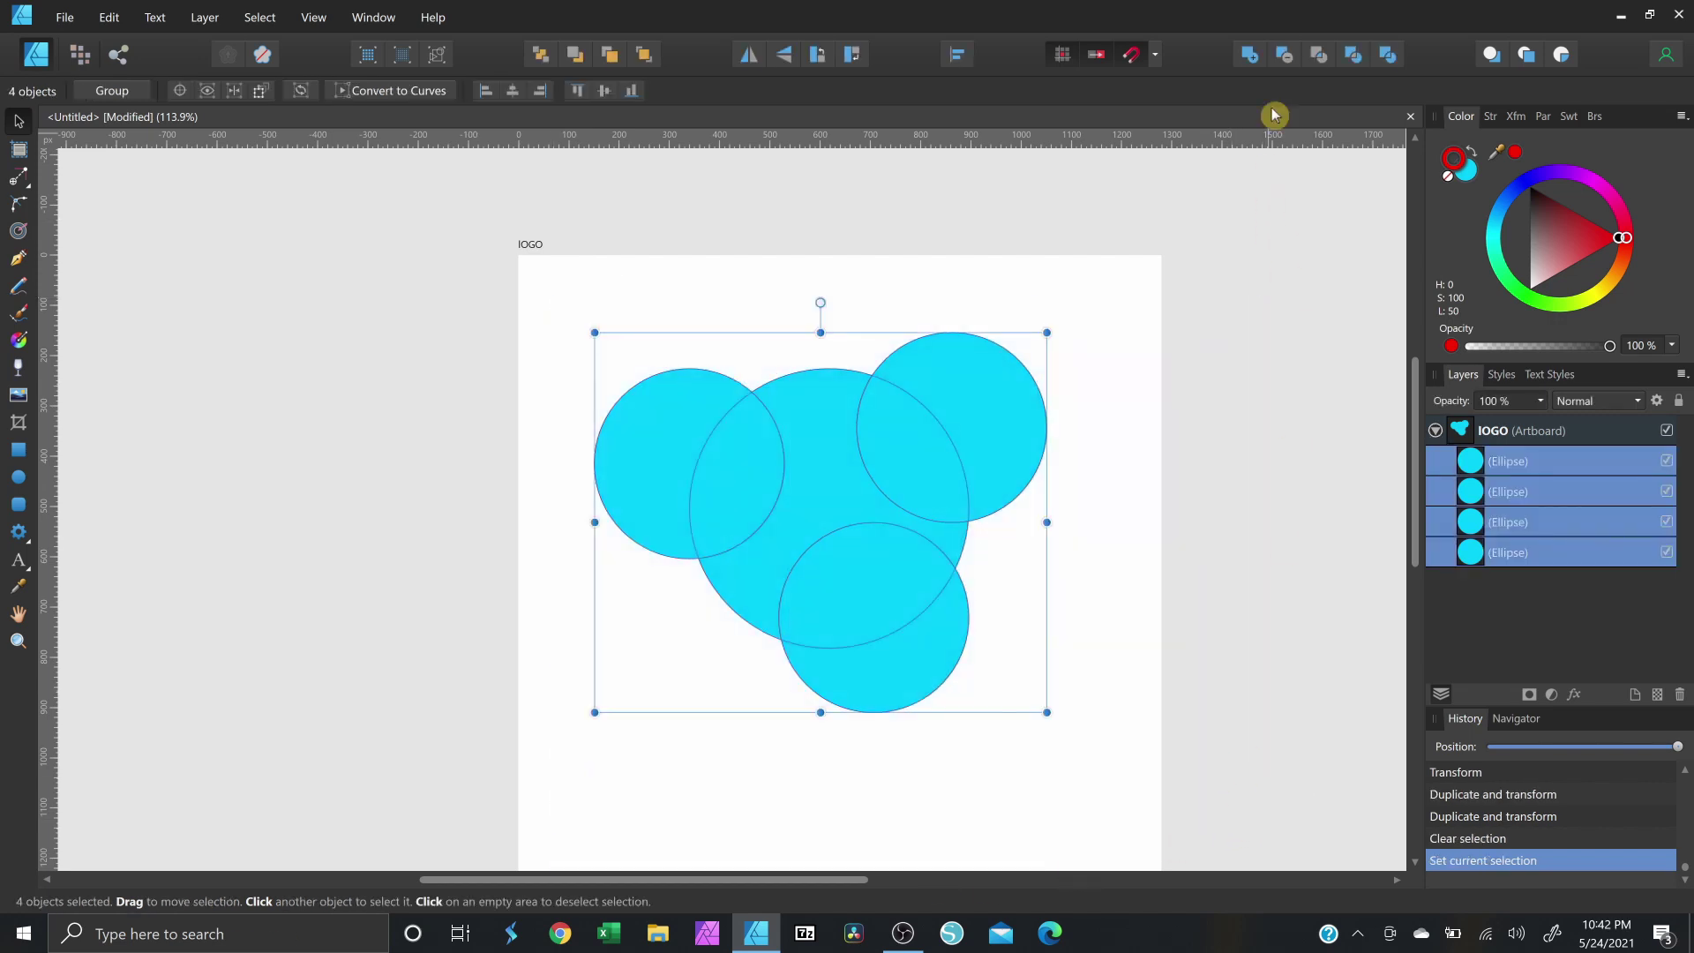
{"action": "left_click", "coordinate": [1251, 55], "text": "alt"}
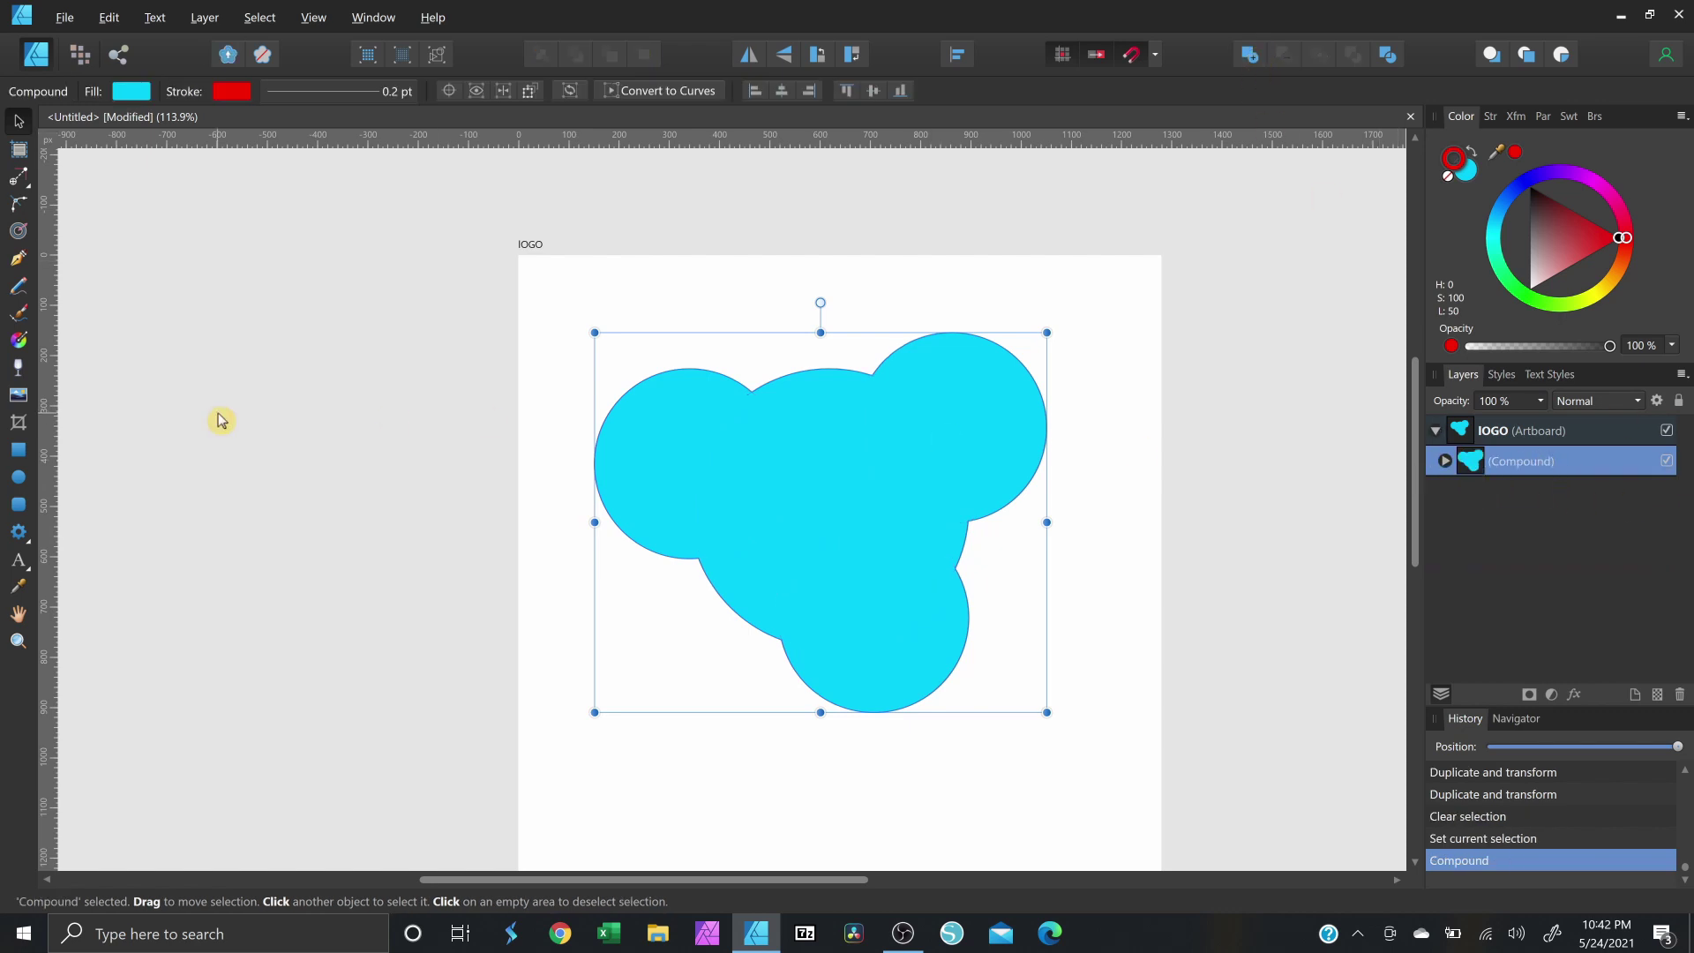
{"action": "left_click", "coordinate": [18, 236]}
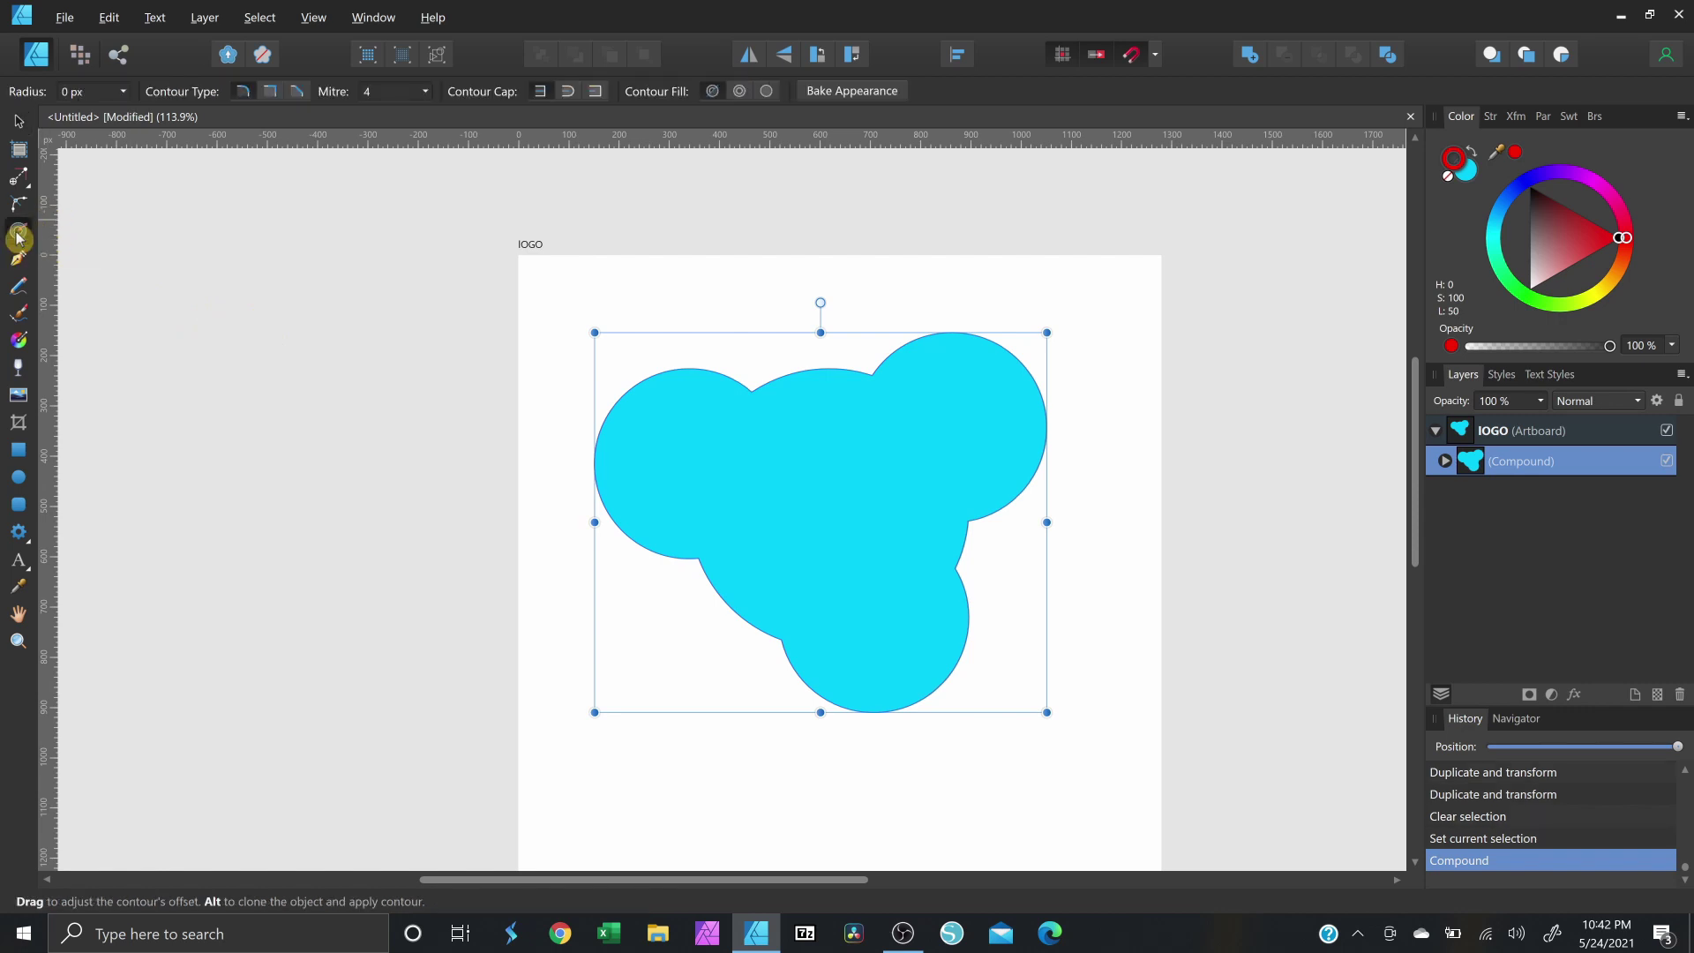
{"action": "left_click_drag", "start_coordinate": [1076, 433], "coordinate": [1061, 279]}
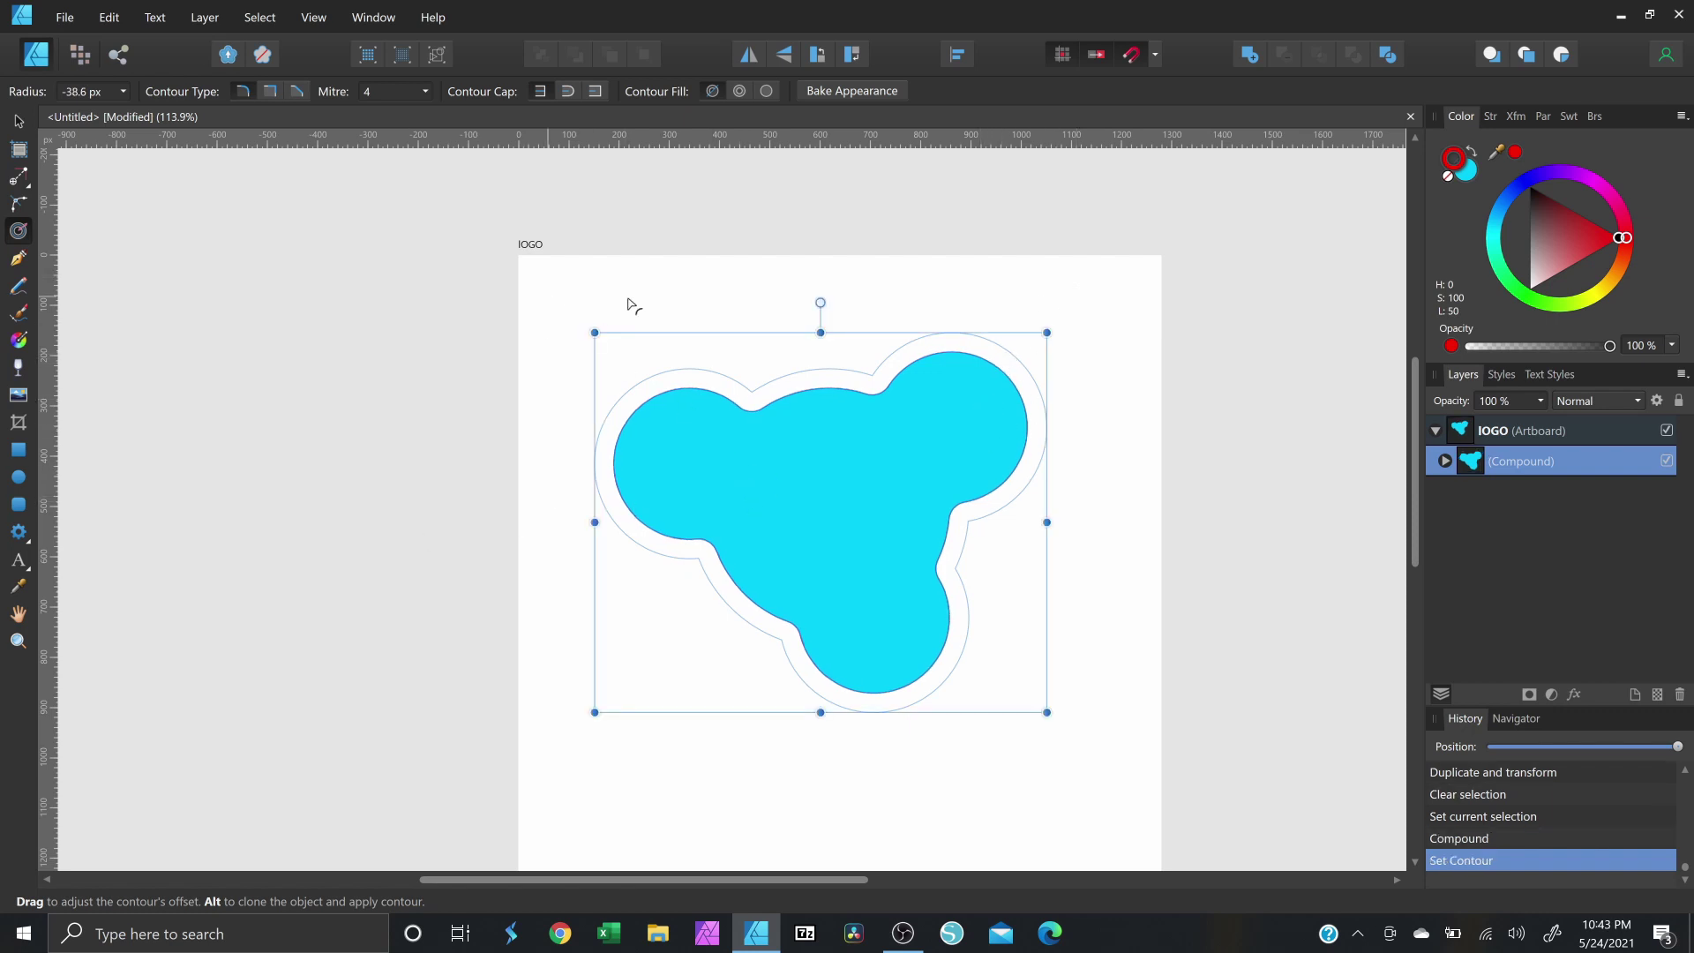
Within the compound, spread the small circles outward from the large one and add a duplicate of the upper-right circle.
{"action": "left_click", "coordinate": [18, 121]}
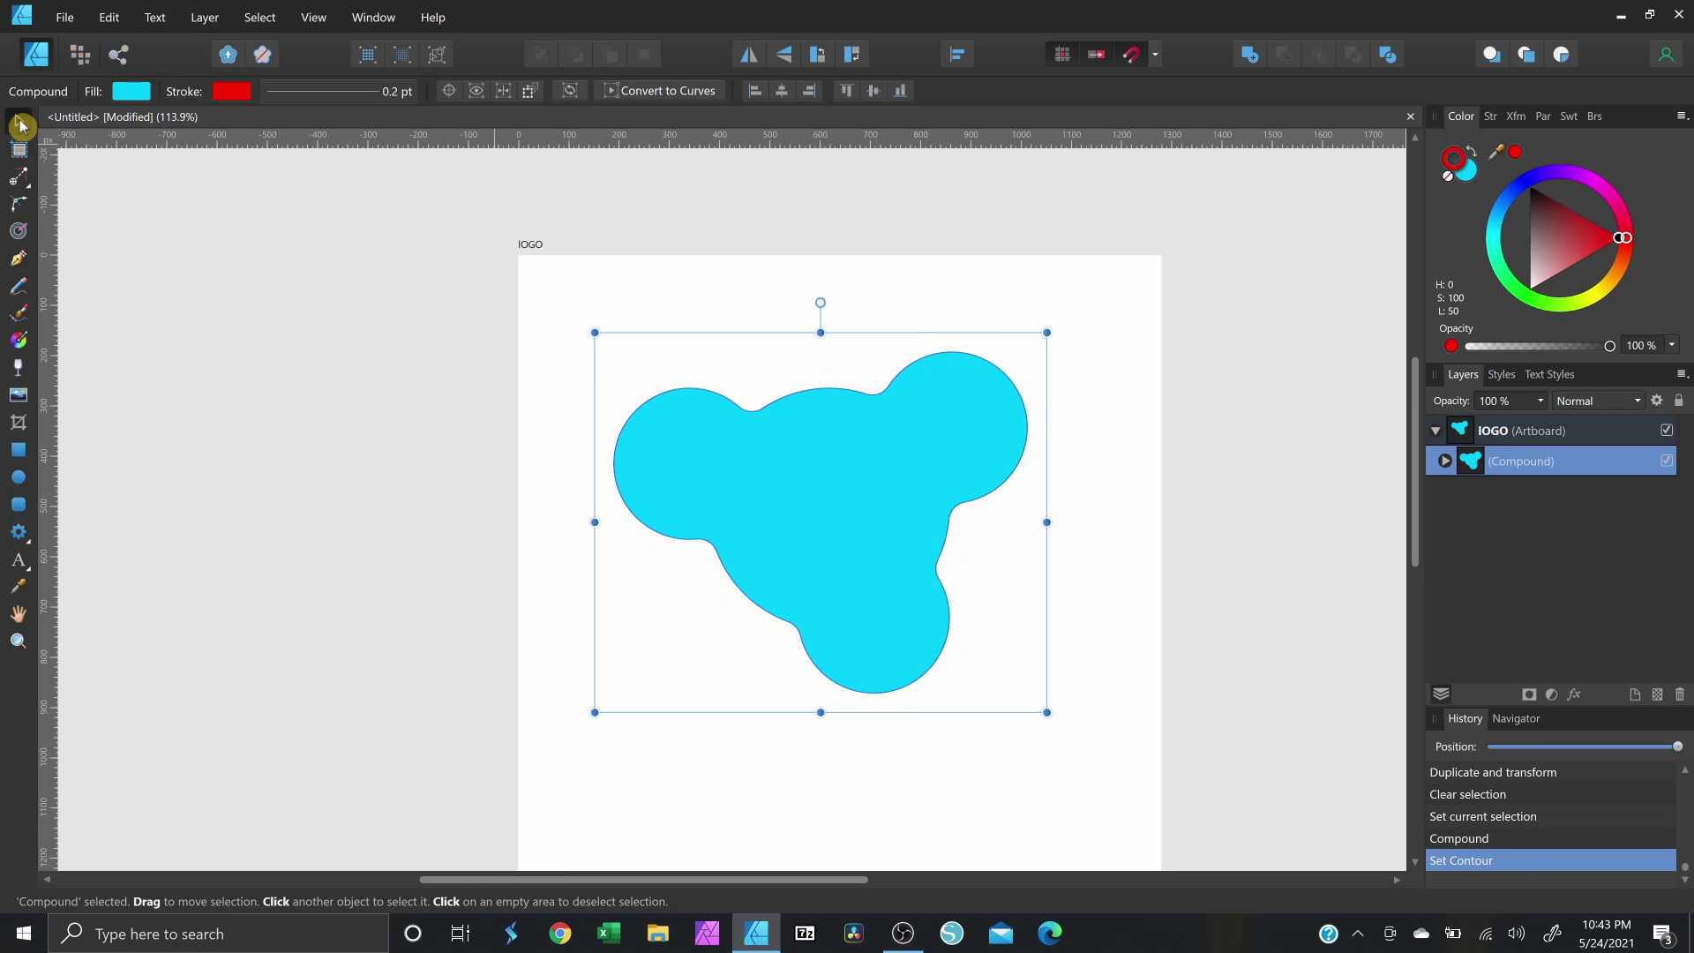
{"action": "left_click", "coordinate": [974, 405]}
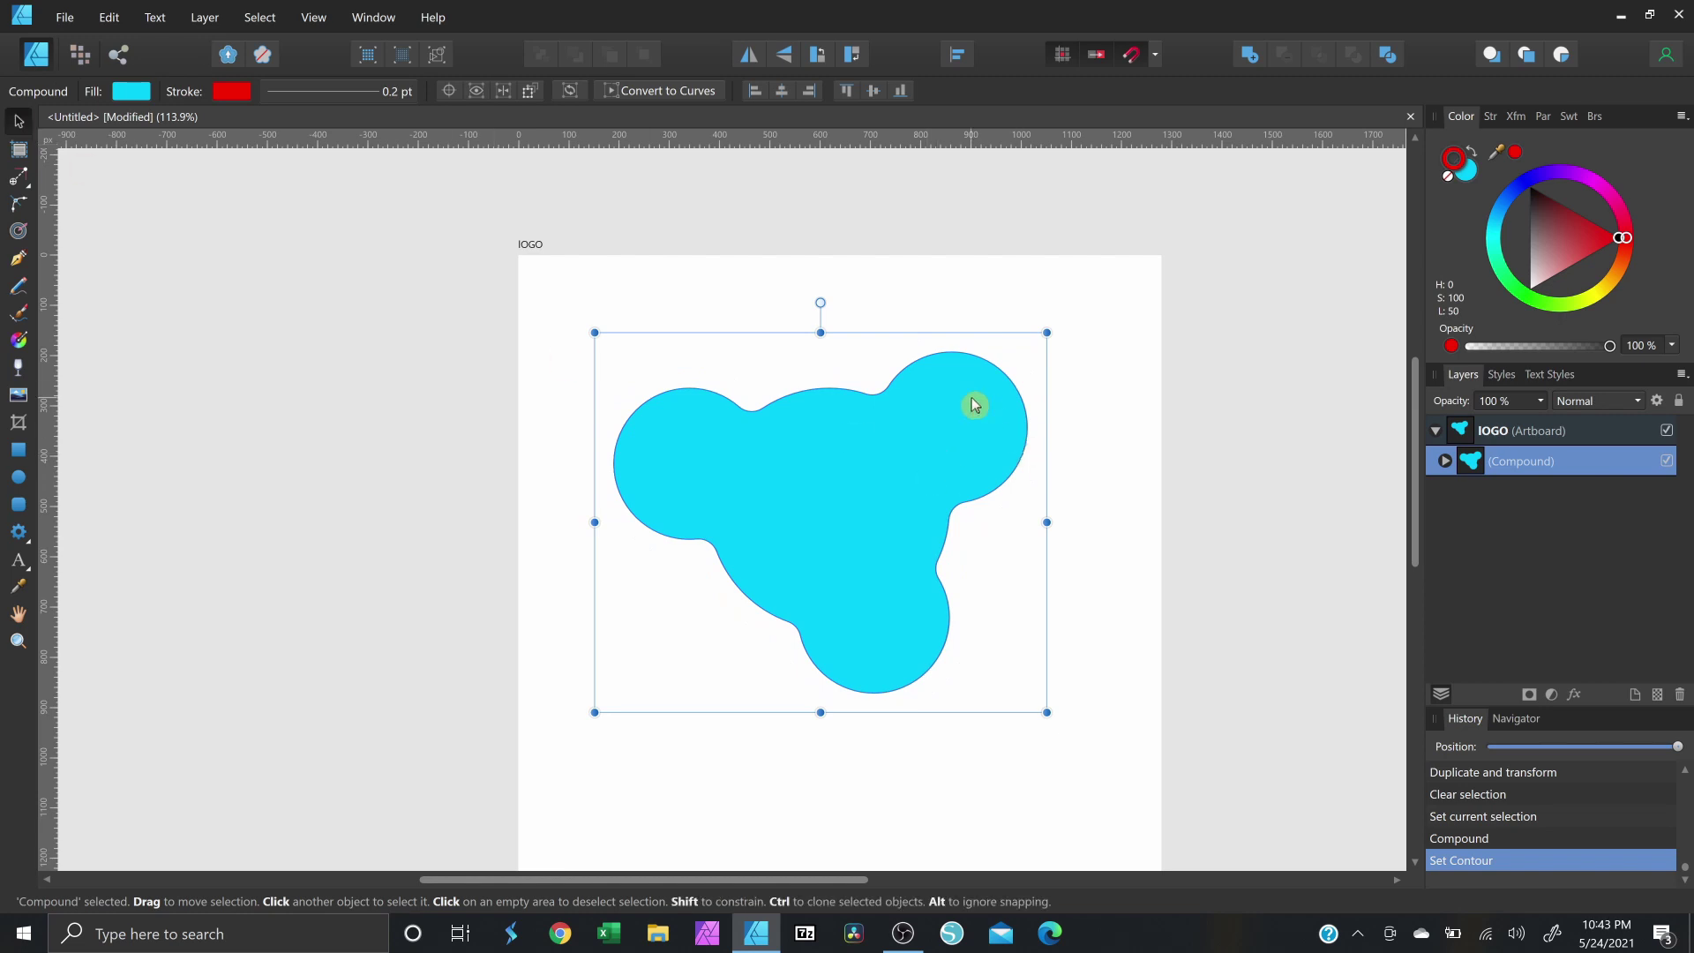
{"action": "double_click", "coordinate": [974, 405]}
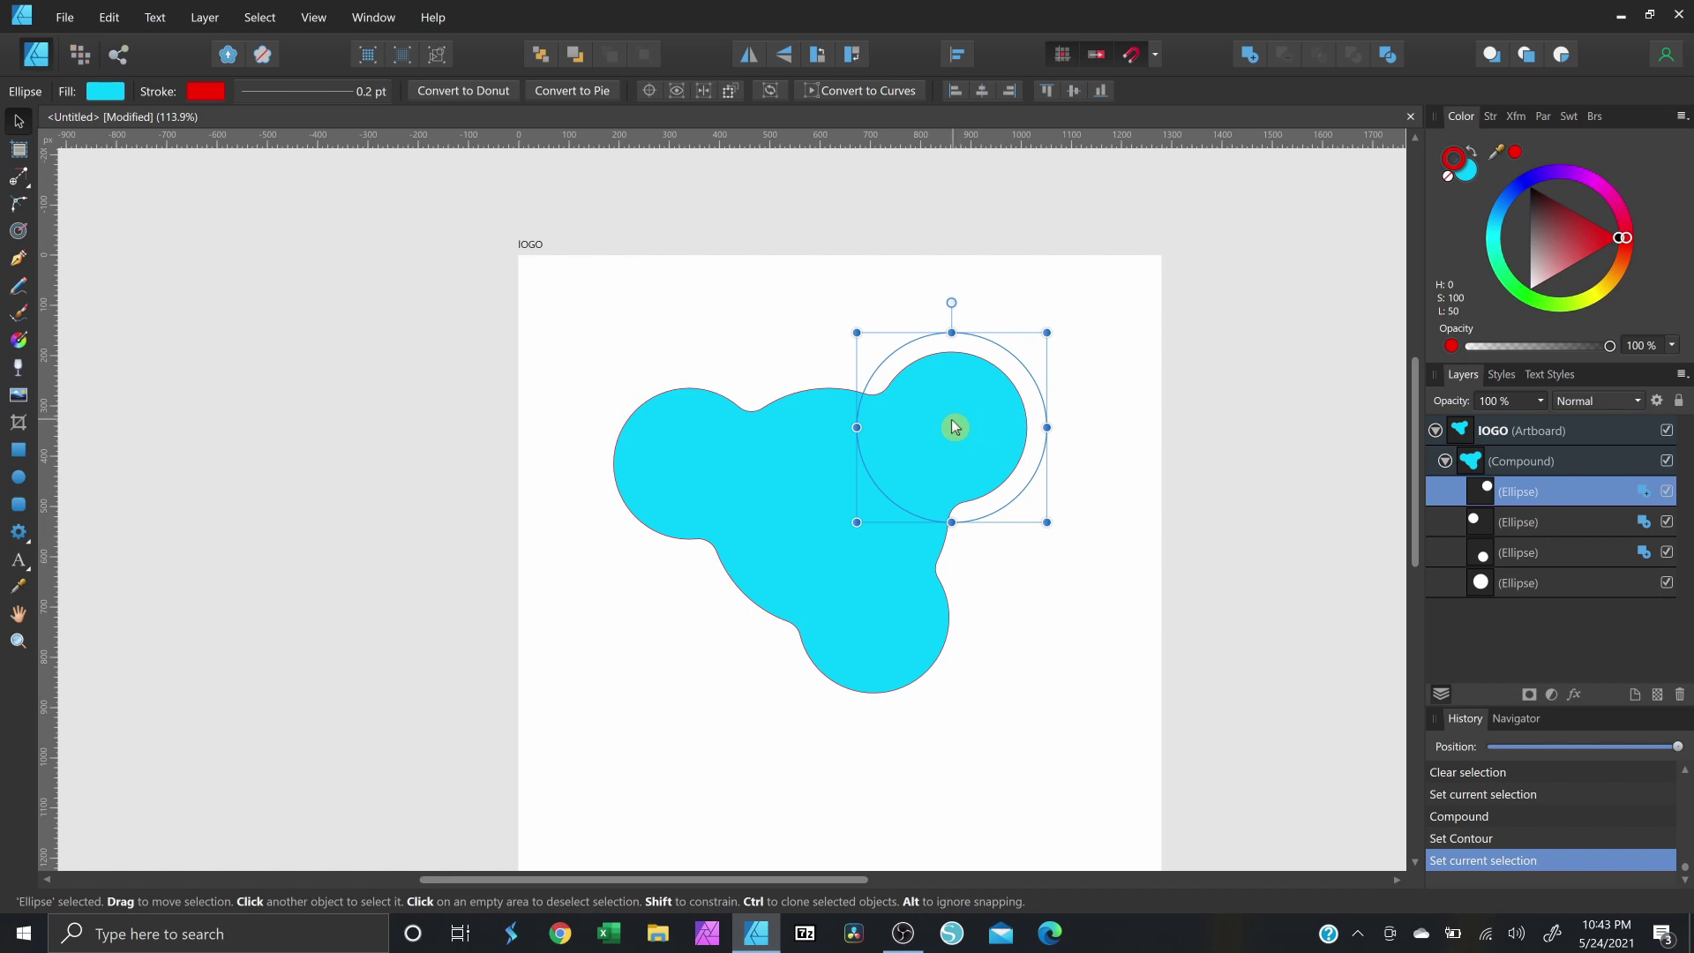
{"action": "left_click_drag", "start_coordinate": [951, 427], "coordinate": [1042, 569]}
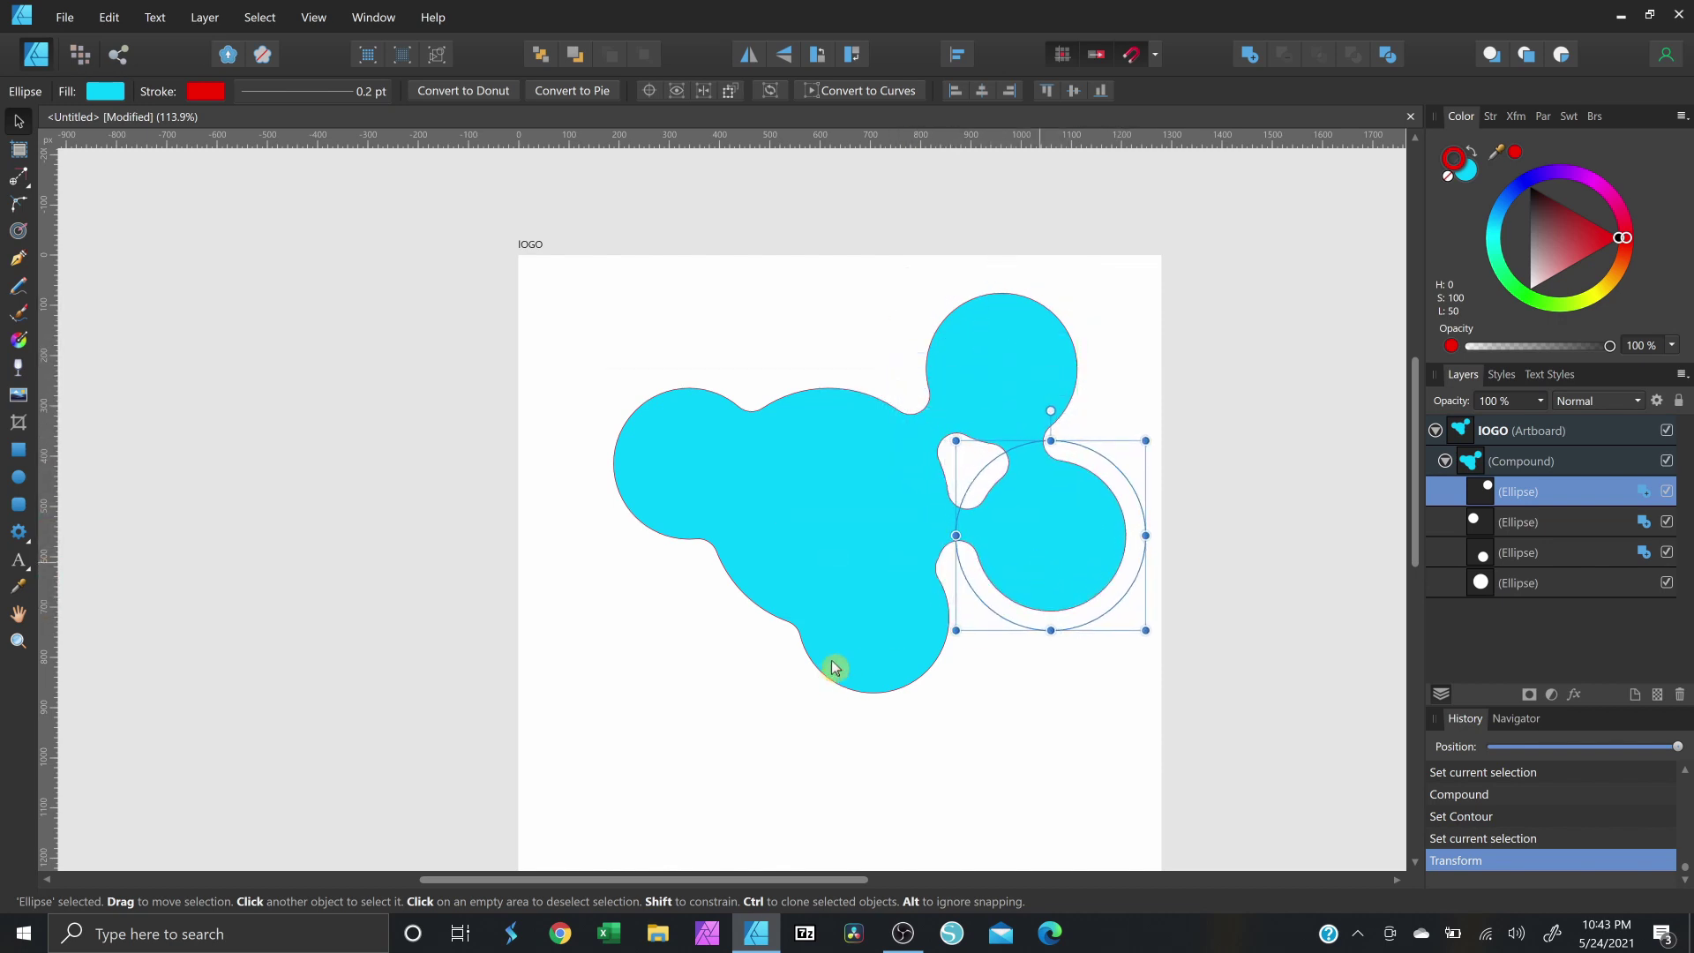
{"action": "left_click", "coordinate": [865, 645]}
{"action": "left_click_drag", "start_coordinate": [833, 685], "coordinate": [753, 739]}
{"action": "left_click", "coordinate": [682, 427]}
{"action": "left_click_drag", "start_coordinate": [680, 454], "coordinate": [681, 340]}
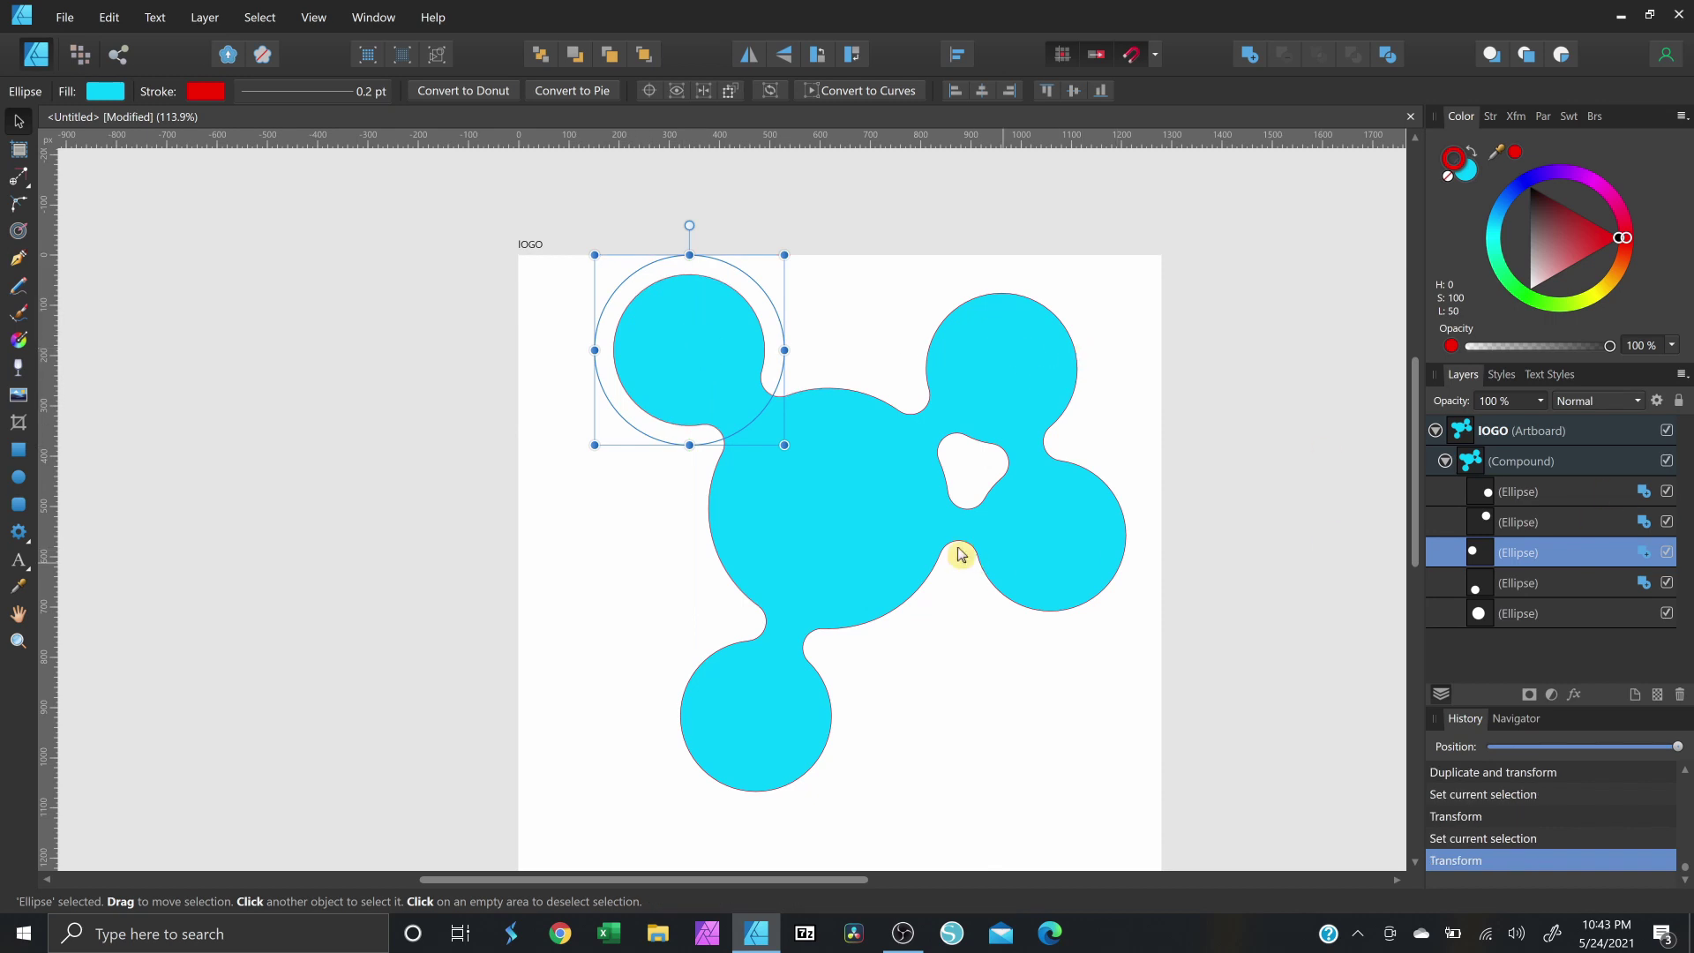
{"action": "scroll", "coordinate": [944, 572], "scroll_direction": "down", "scroll_amount": 4}
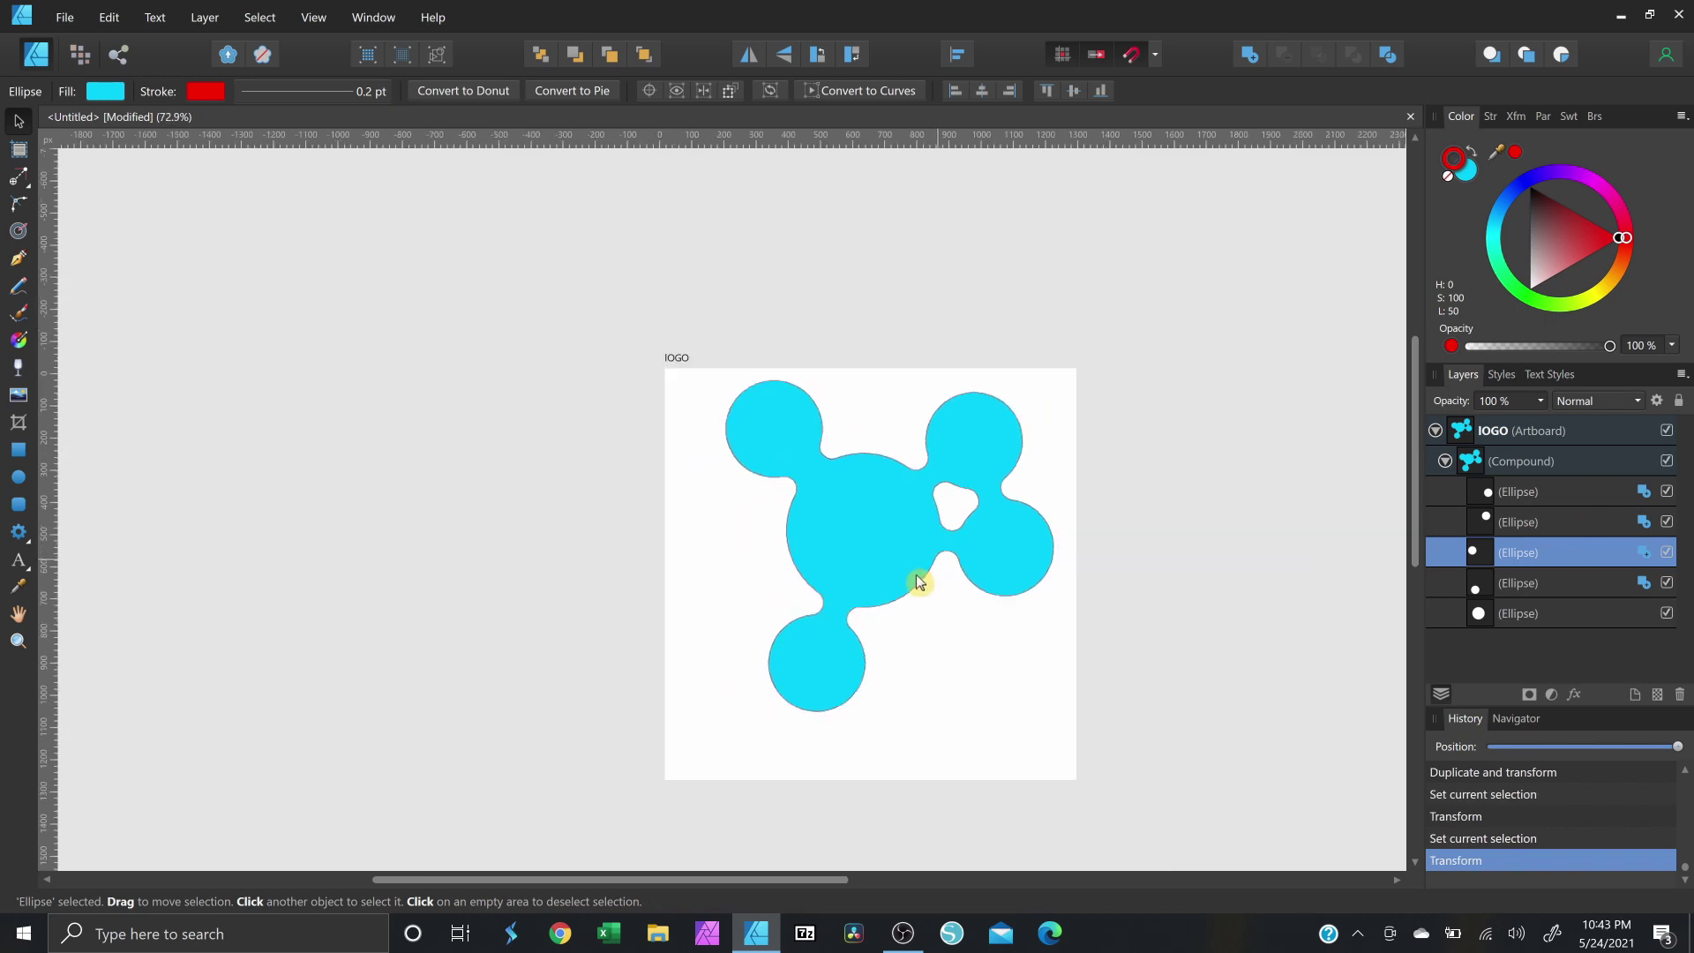
{"action": "left_click", "coordinate": [1445, 462]}
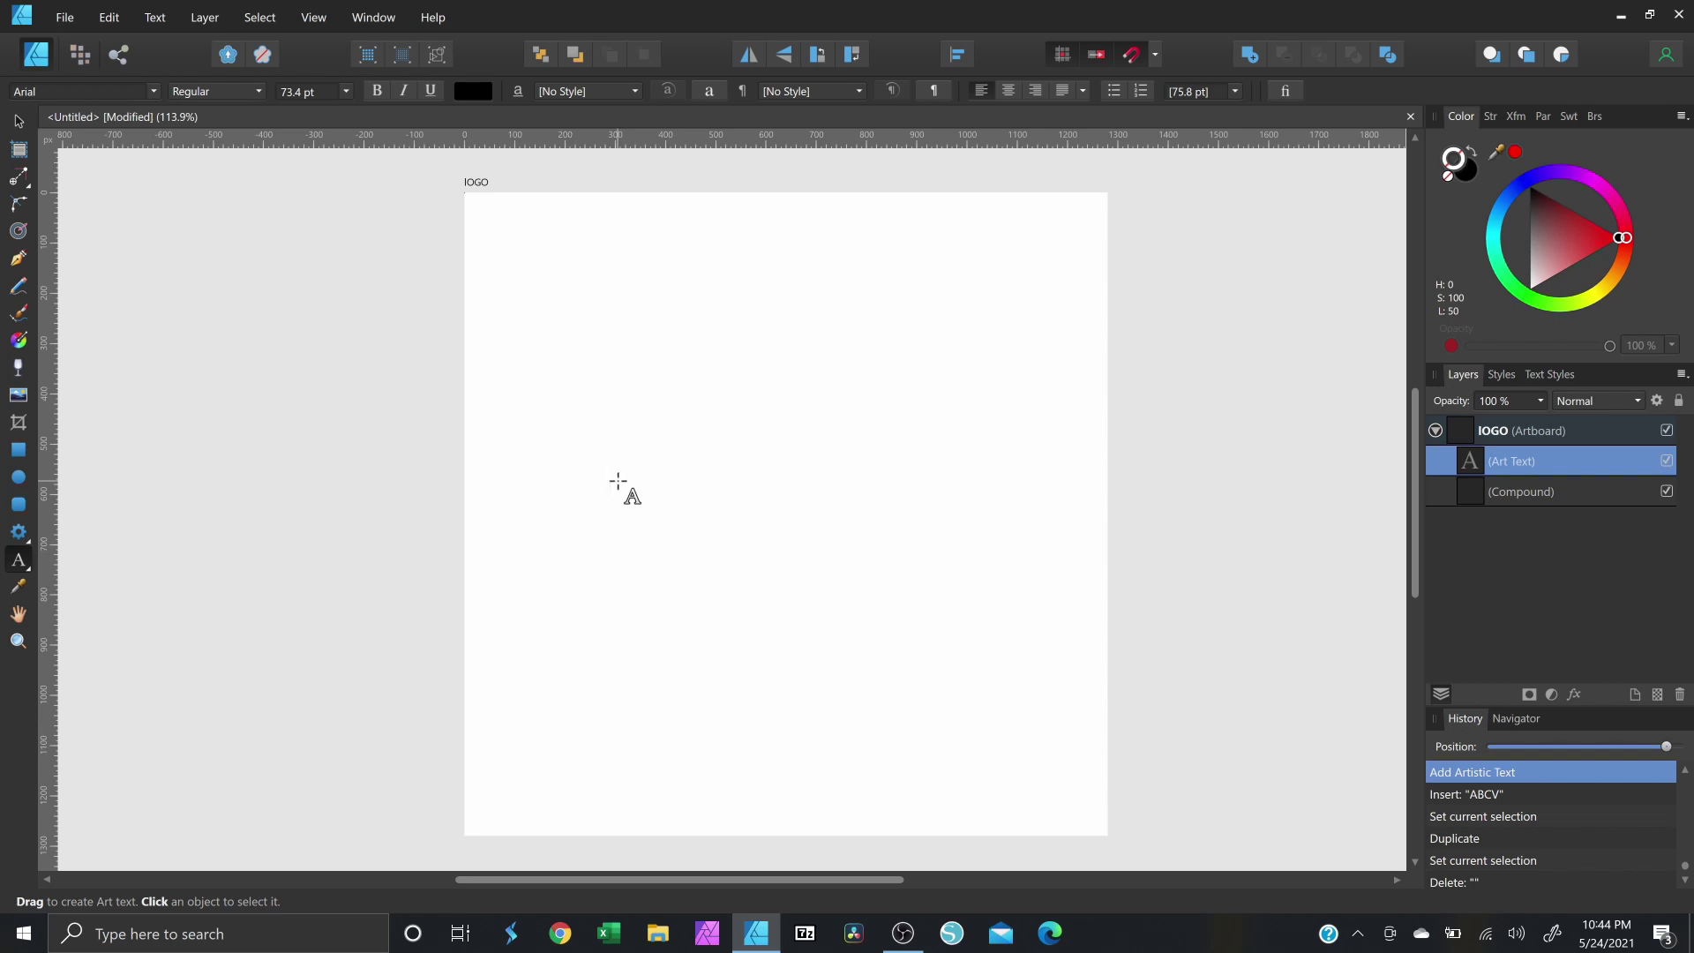
Enter the artistic text "ABC" and duplicate its layer.
{"action": "type", "text": "ABC"}
{"action": "key", "text": "Escape"}
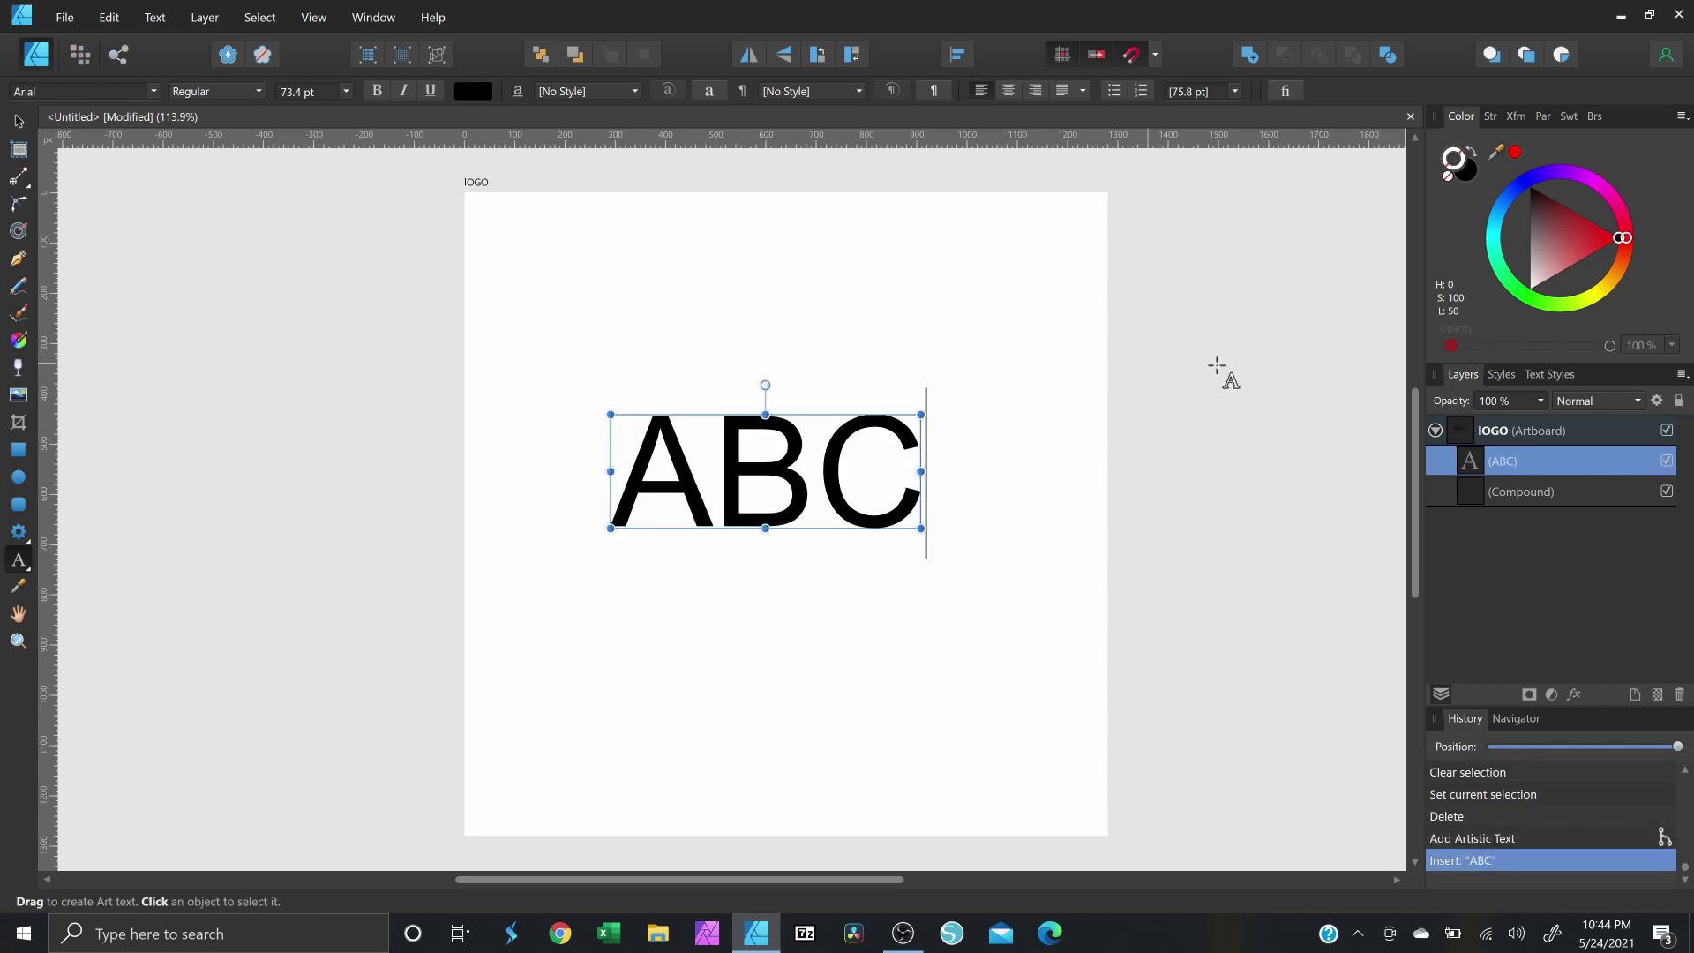
{"action": "left_click", "coordinate": [1516, 455]}
{"action": "double_click", "coordinate": [1543, 467]}
{"action": "left_click", "coordinate": [1471, 463]}
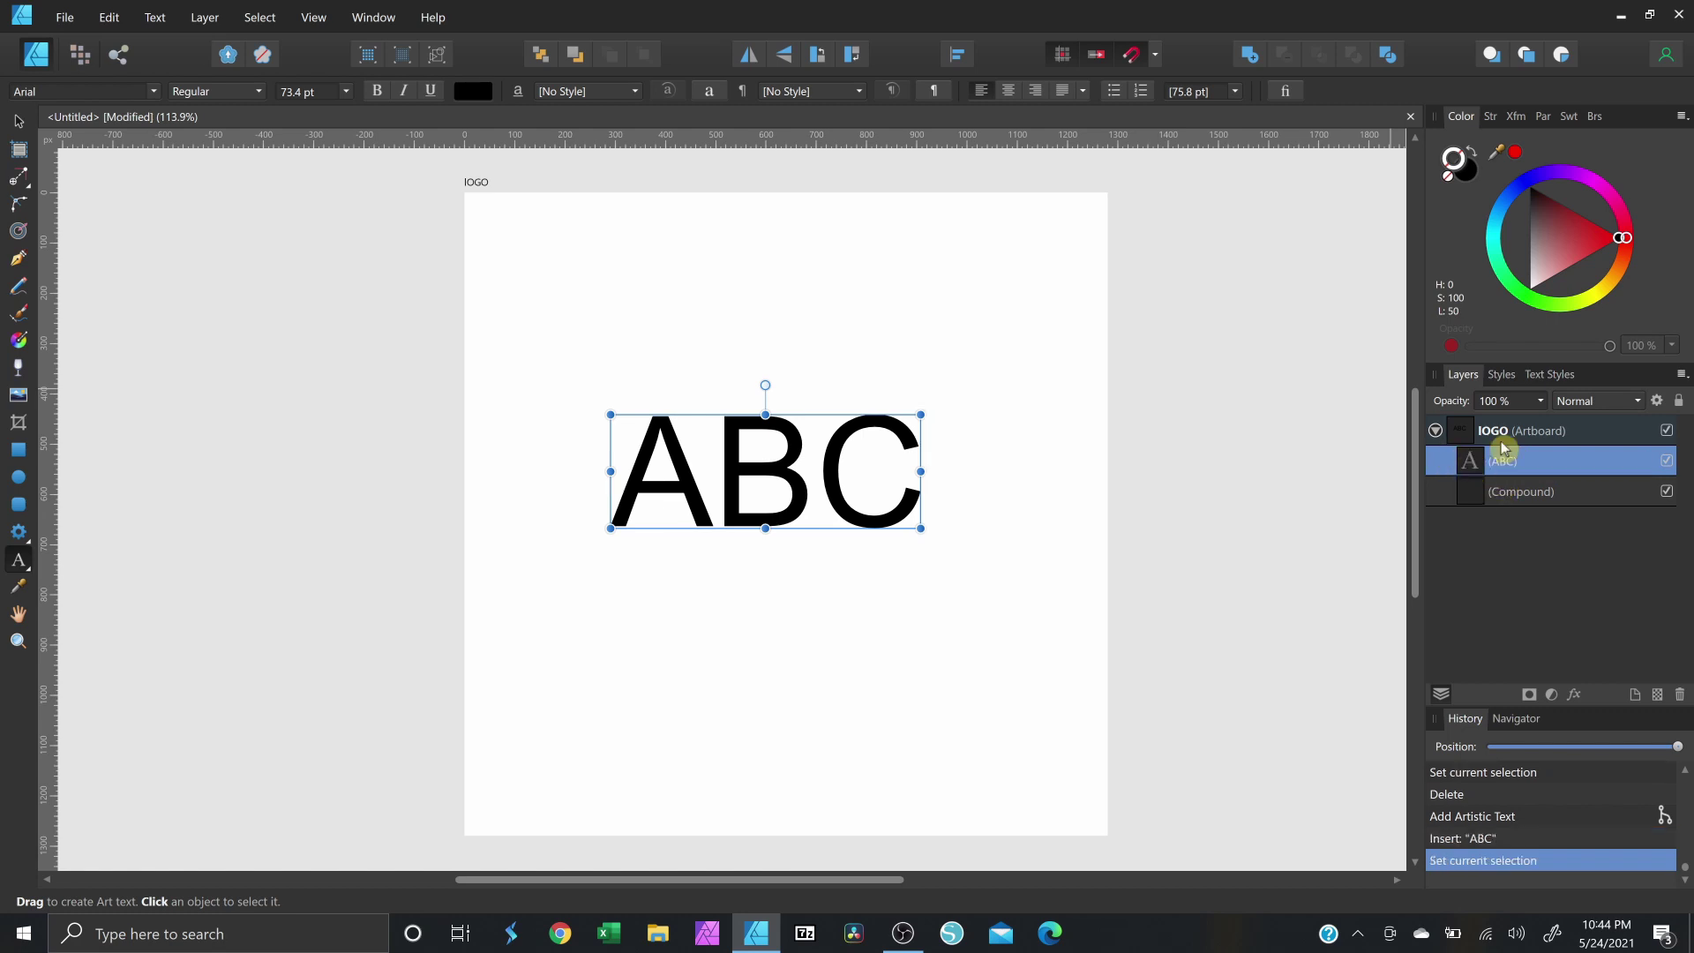
{"action": "key", "text": "ctrl+j"}
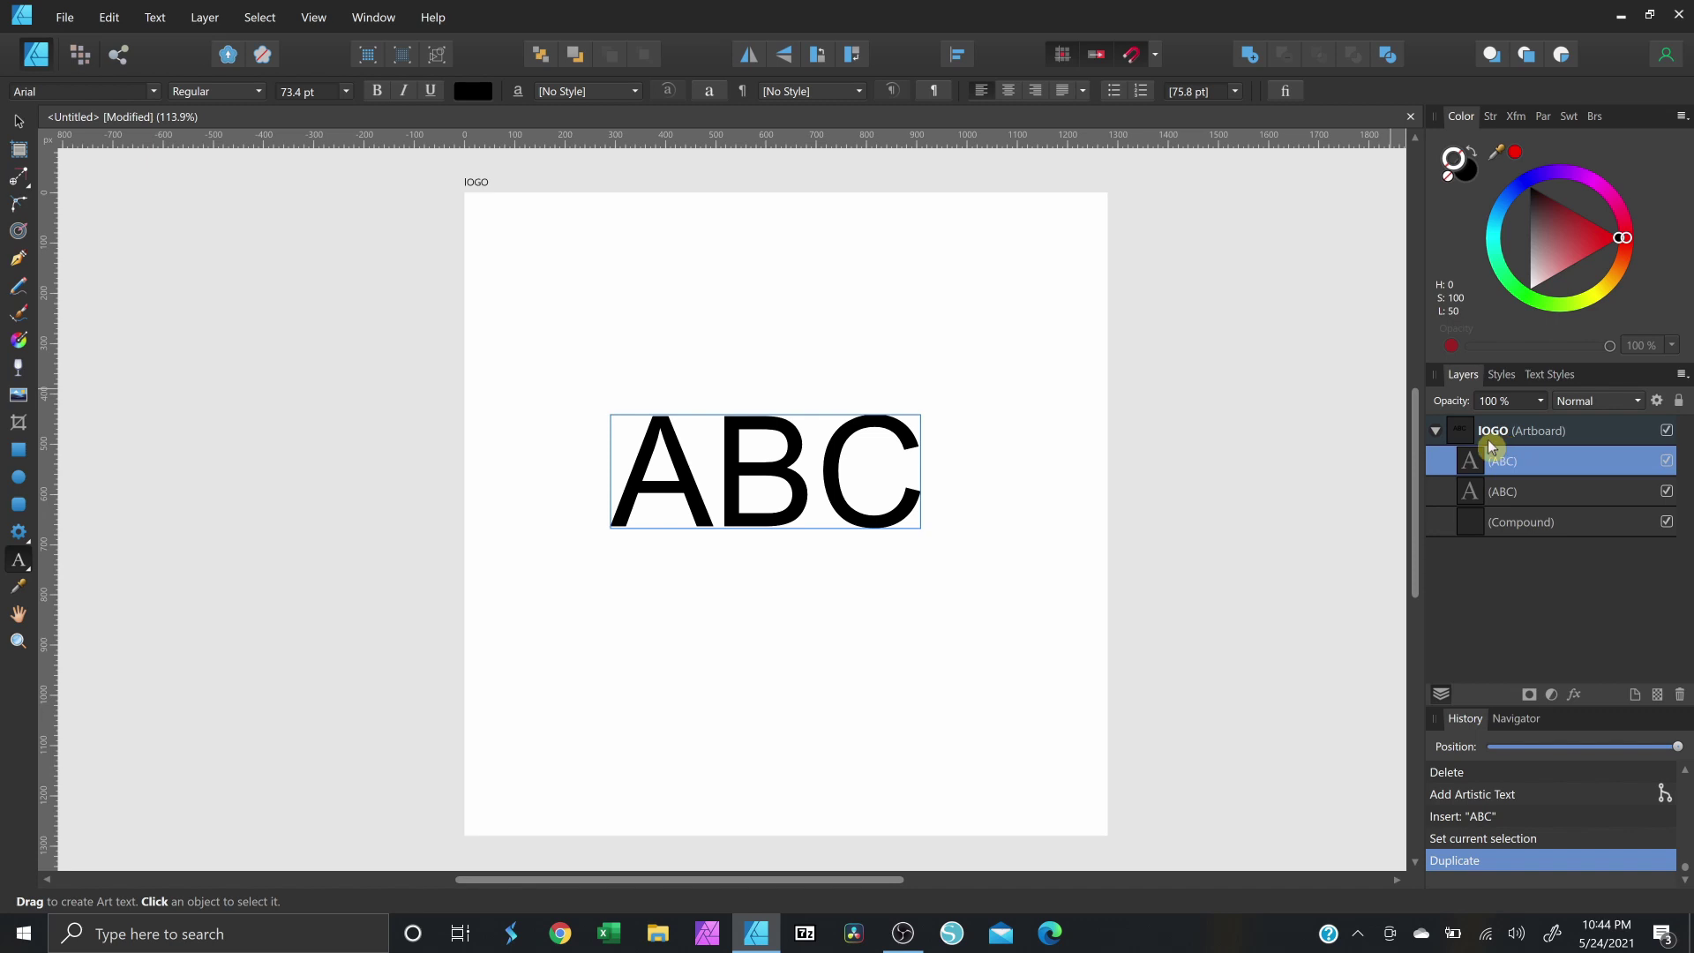
Give the lower ABC text layer a red fill and no stroke.
{"action": "left_click", "coordinate": [1512, 491]}
{"action": "left_click", "coordinate": [1623, 245]}
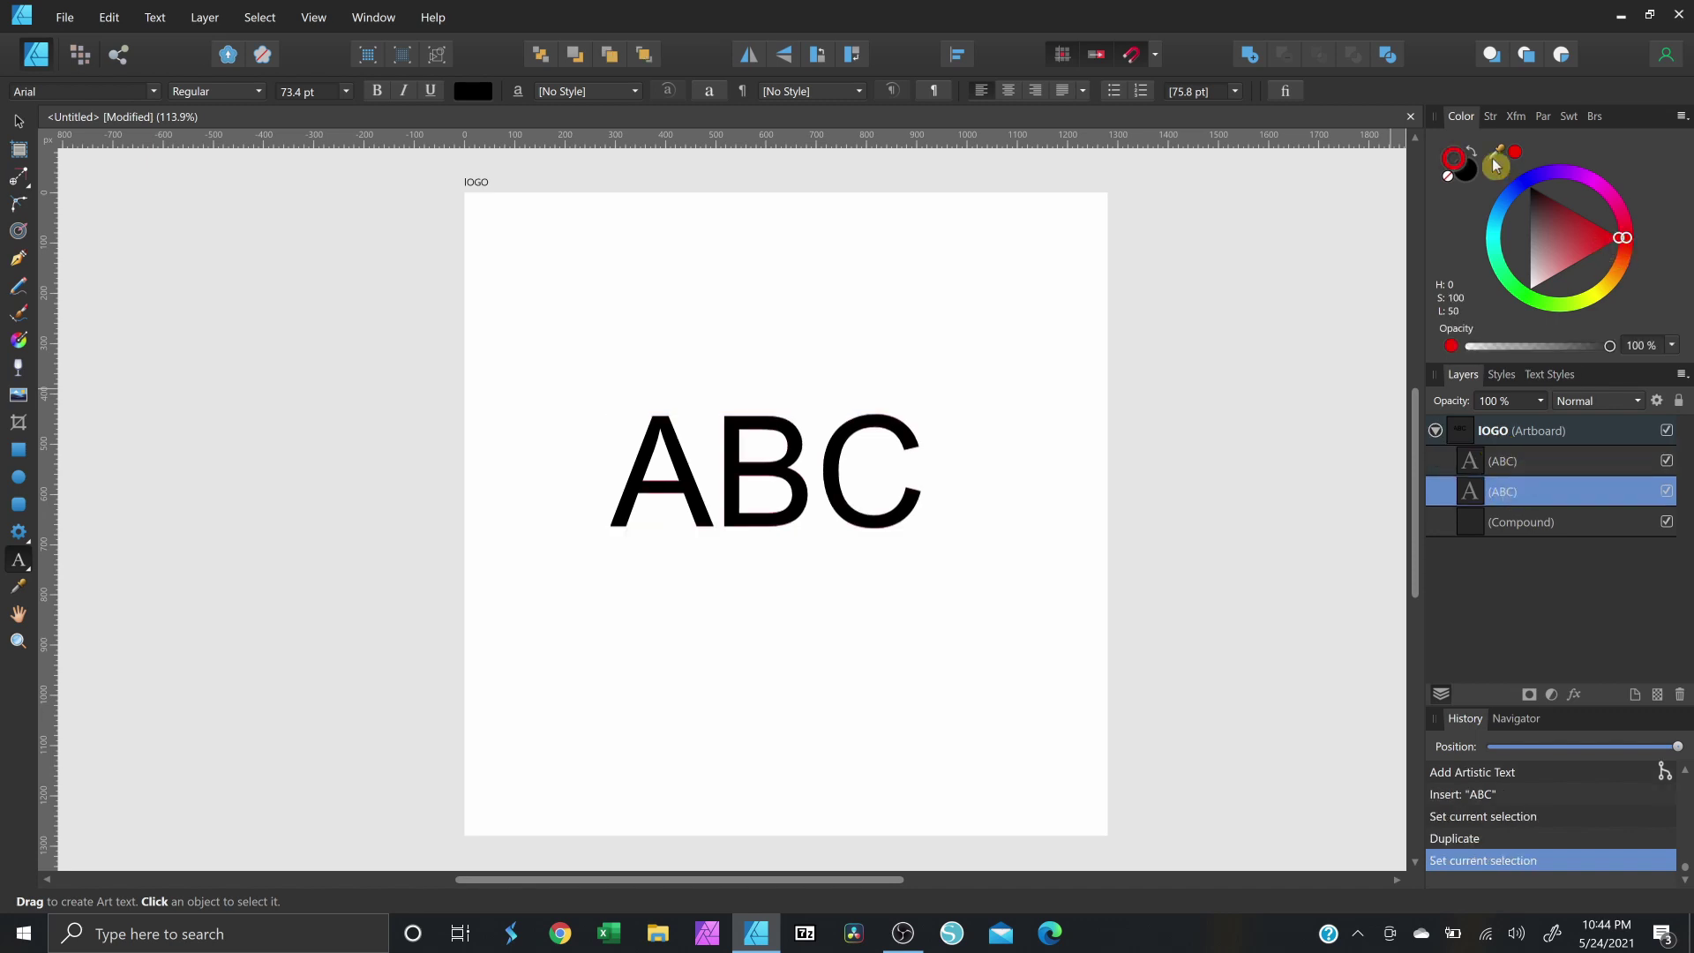
{"action": "left_click", "coordinate": [1466, 174]}
{"action": "left_click", "coordinate": [1448, 176]}
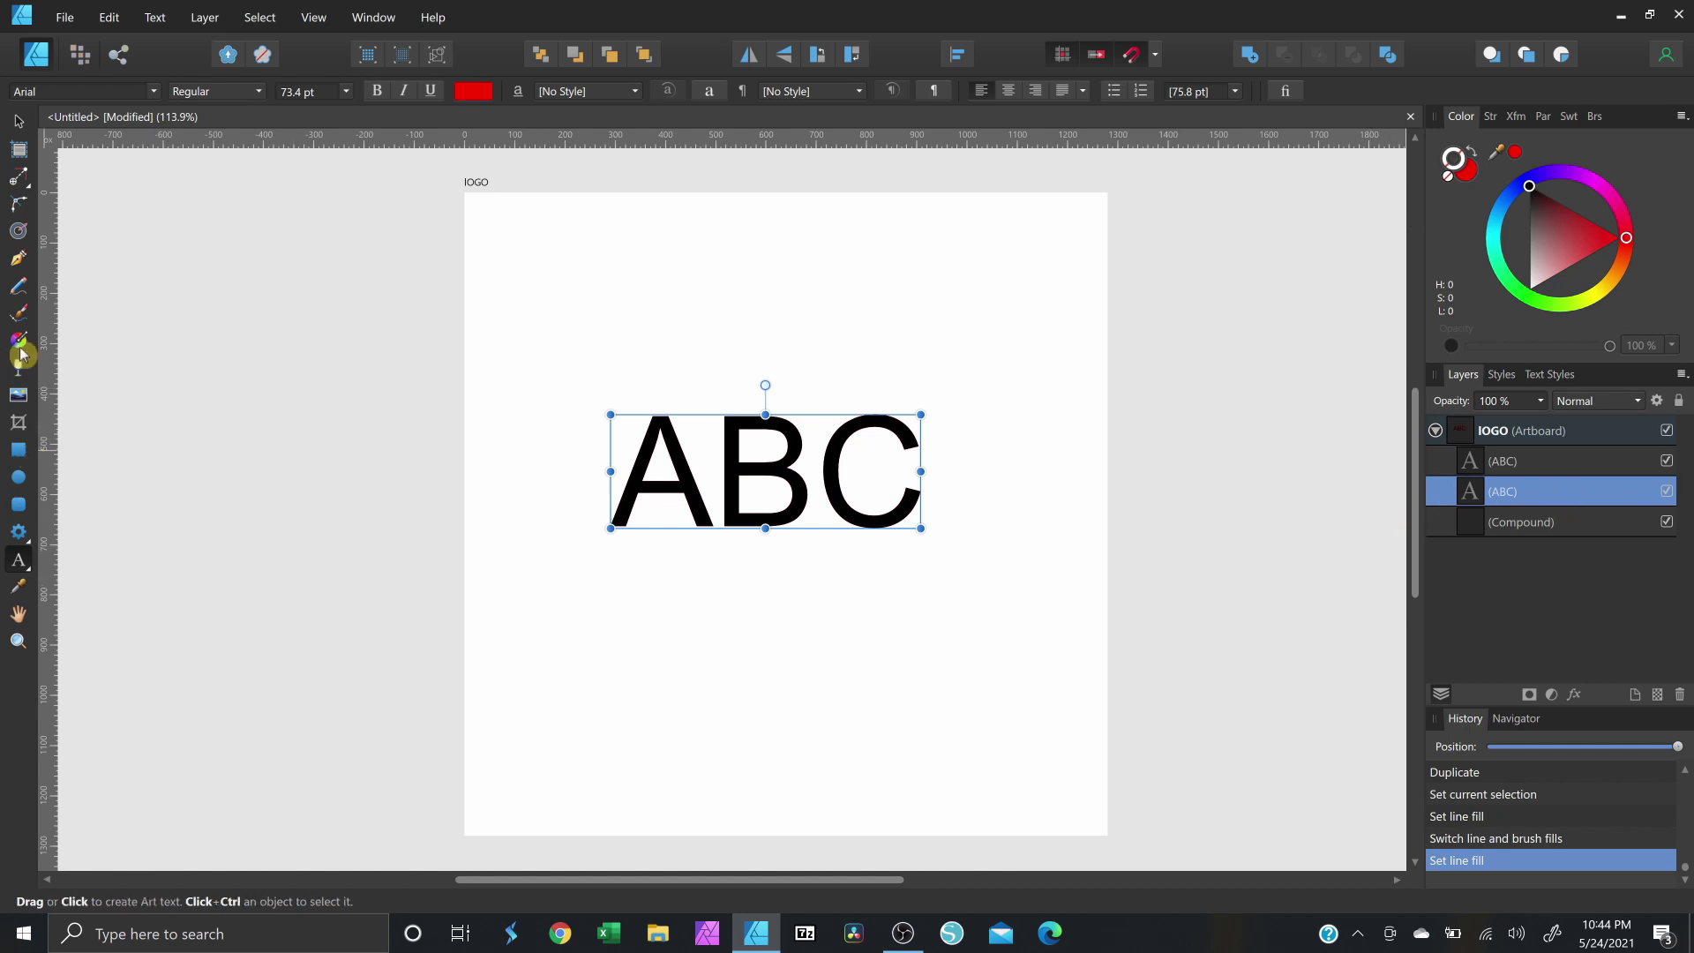
Contour the lower ABC text outward by about 25.5 px and switch the contour type to sharp mitred corners.
{"action": "left_click", "coordinate": [17, 234]}
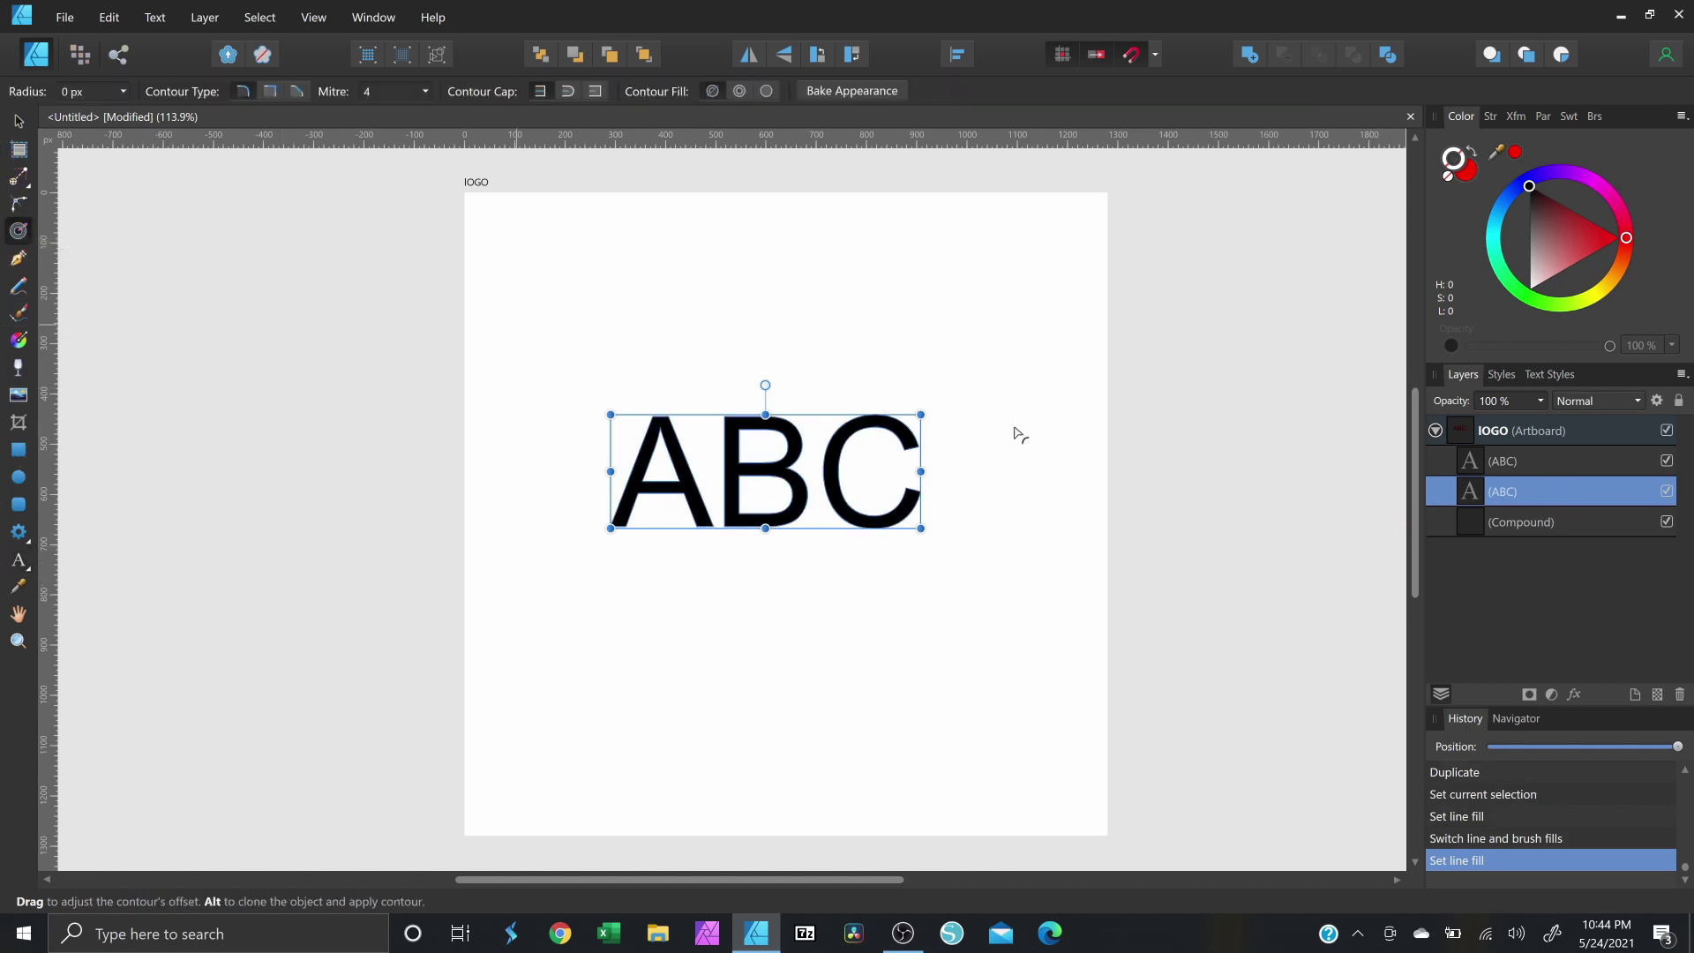
{"action": "left_click_drag", "start_coordinate": [964, 458], "coordinate": [949, 353]}
{"action": "key", "text": "ctrl+equal"}
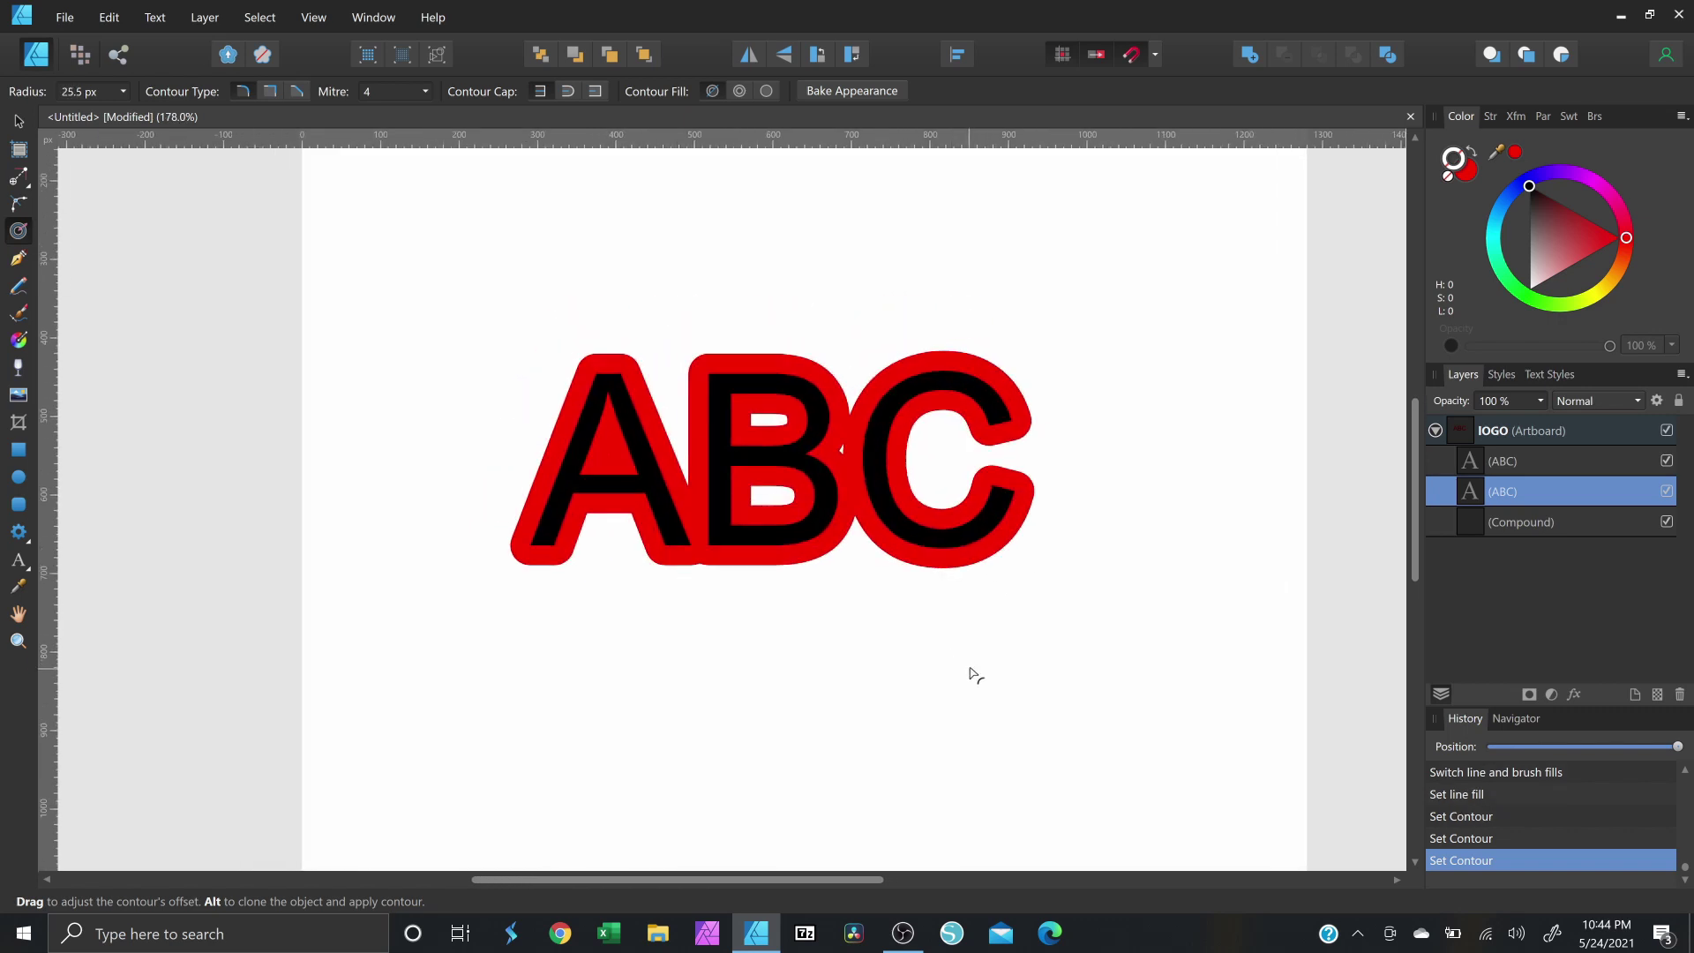
{"action": "left_click", "coordinate": [270, 93]}
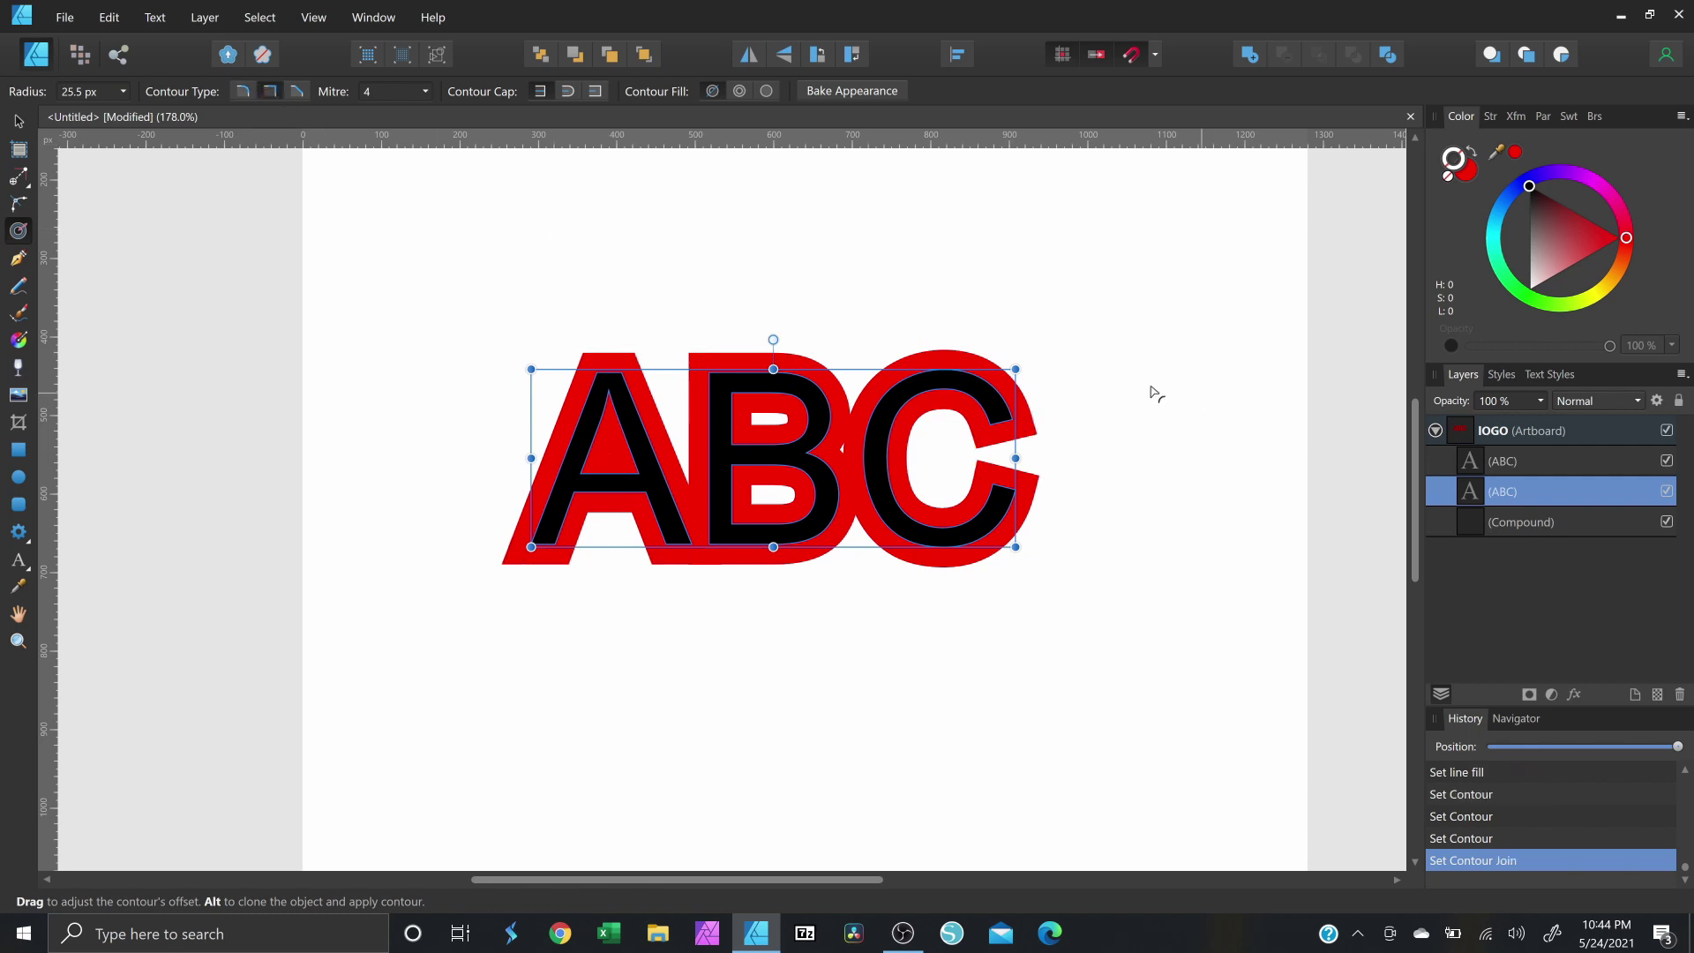
{"action": "scroll", "coordinate": [978, 639], "scroll_direction": "down", "scroll_amount": 2}
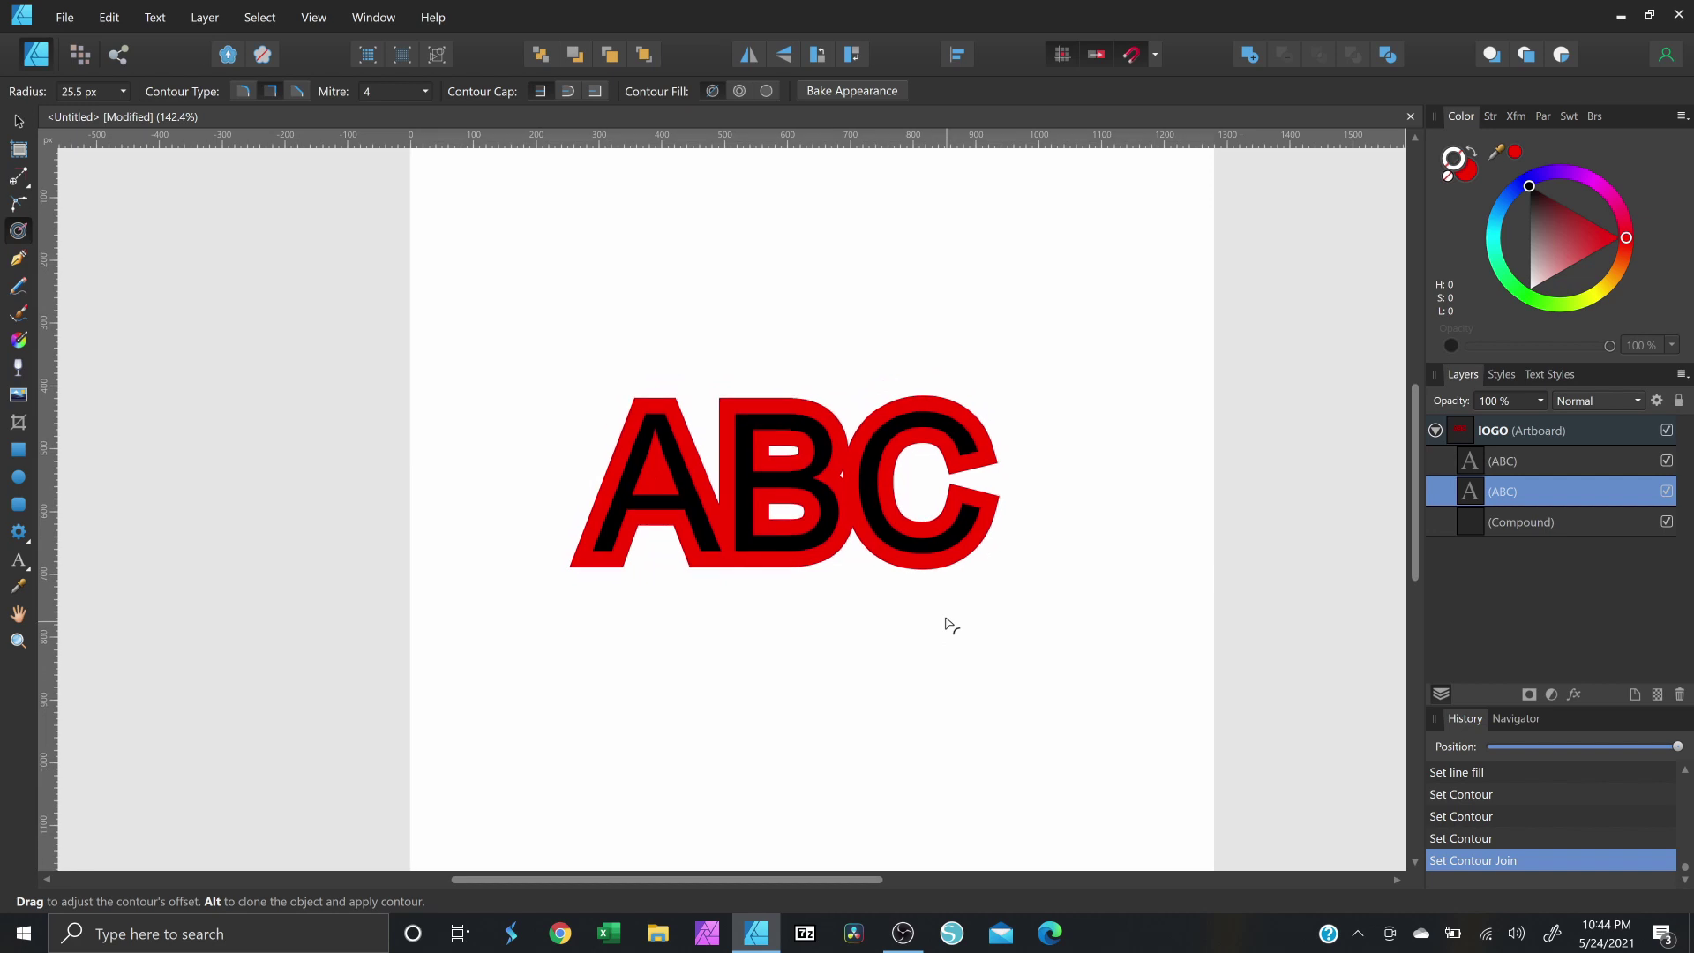
Delete both ABC text layers and the compound from the artboard.
{"action": "scroll", "coordinate": [951, 618], "scroll_direction": "down", "scroll_amount": 2}
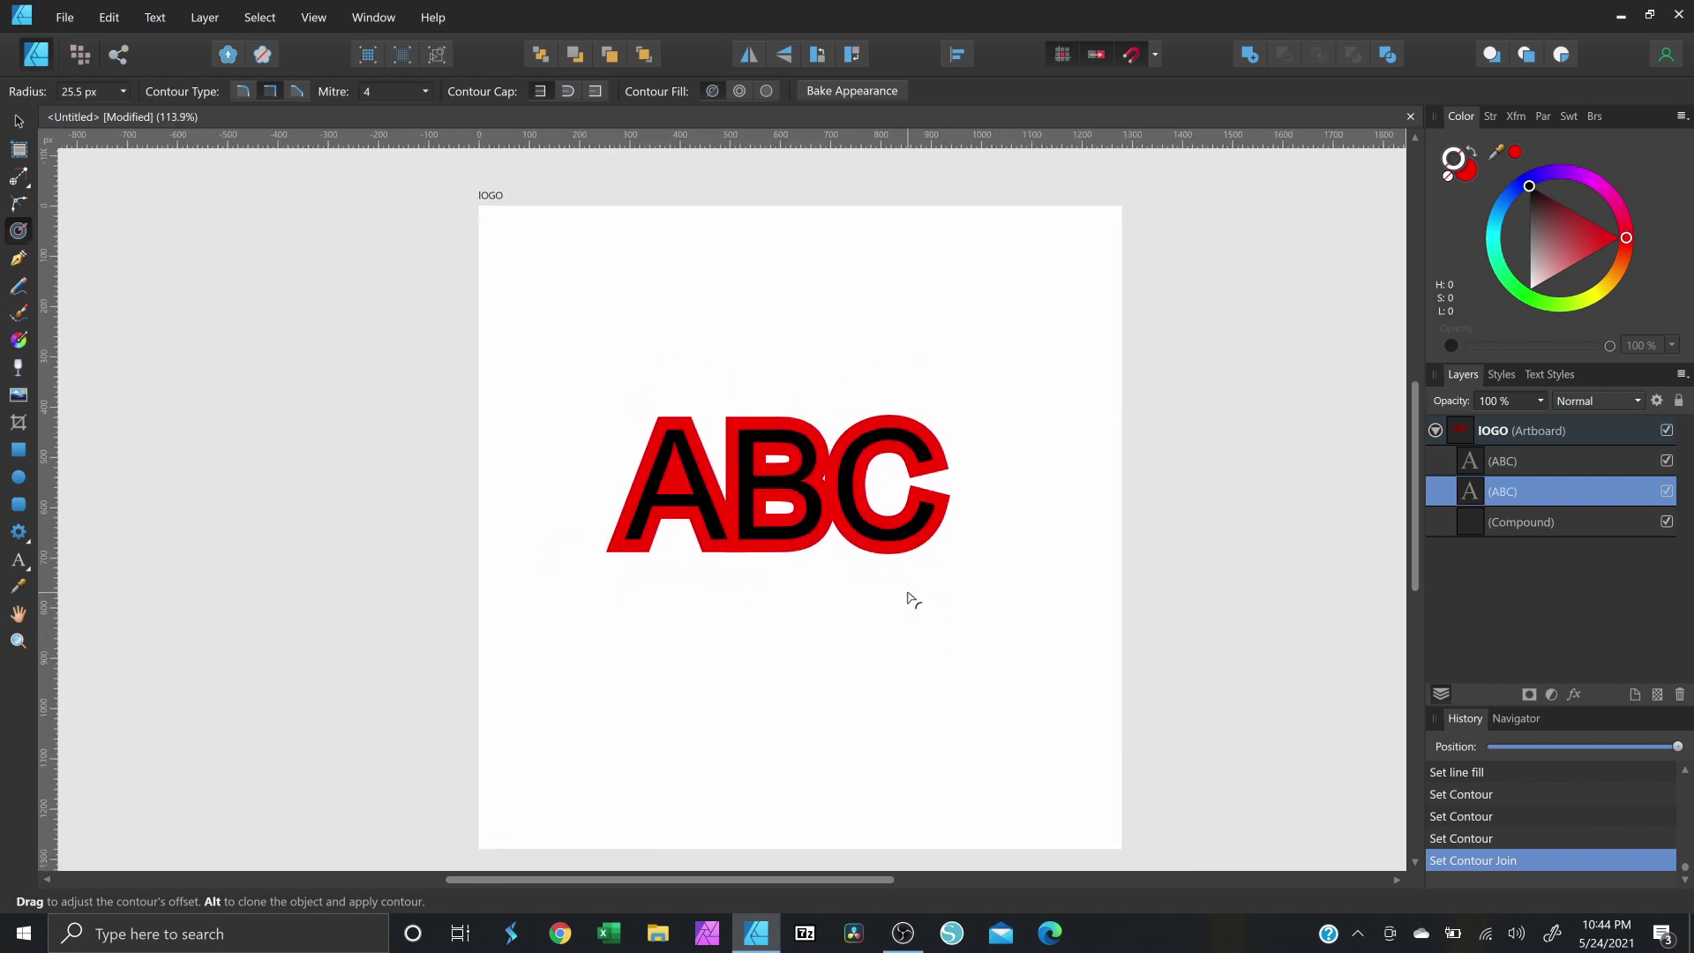
{"action": "scroll", "coordinate": [970, 565], "scroll_direction": "down", "scroll_amount": 1}
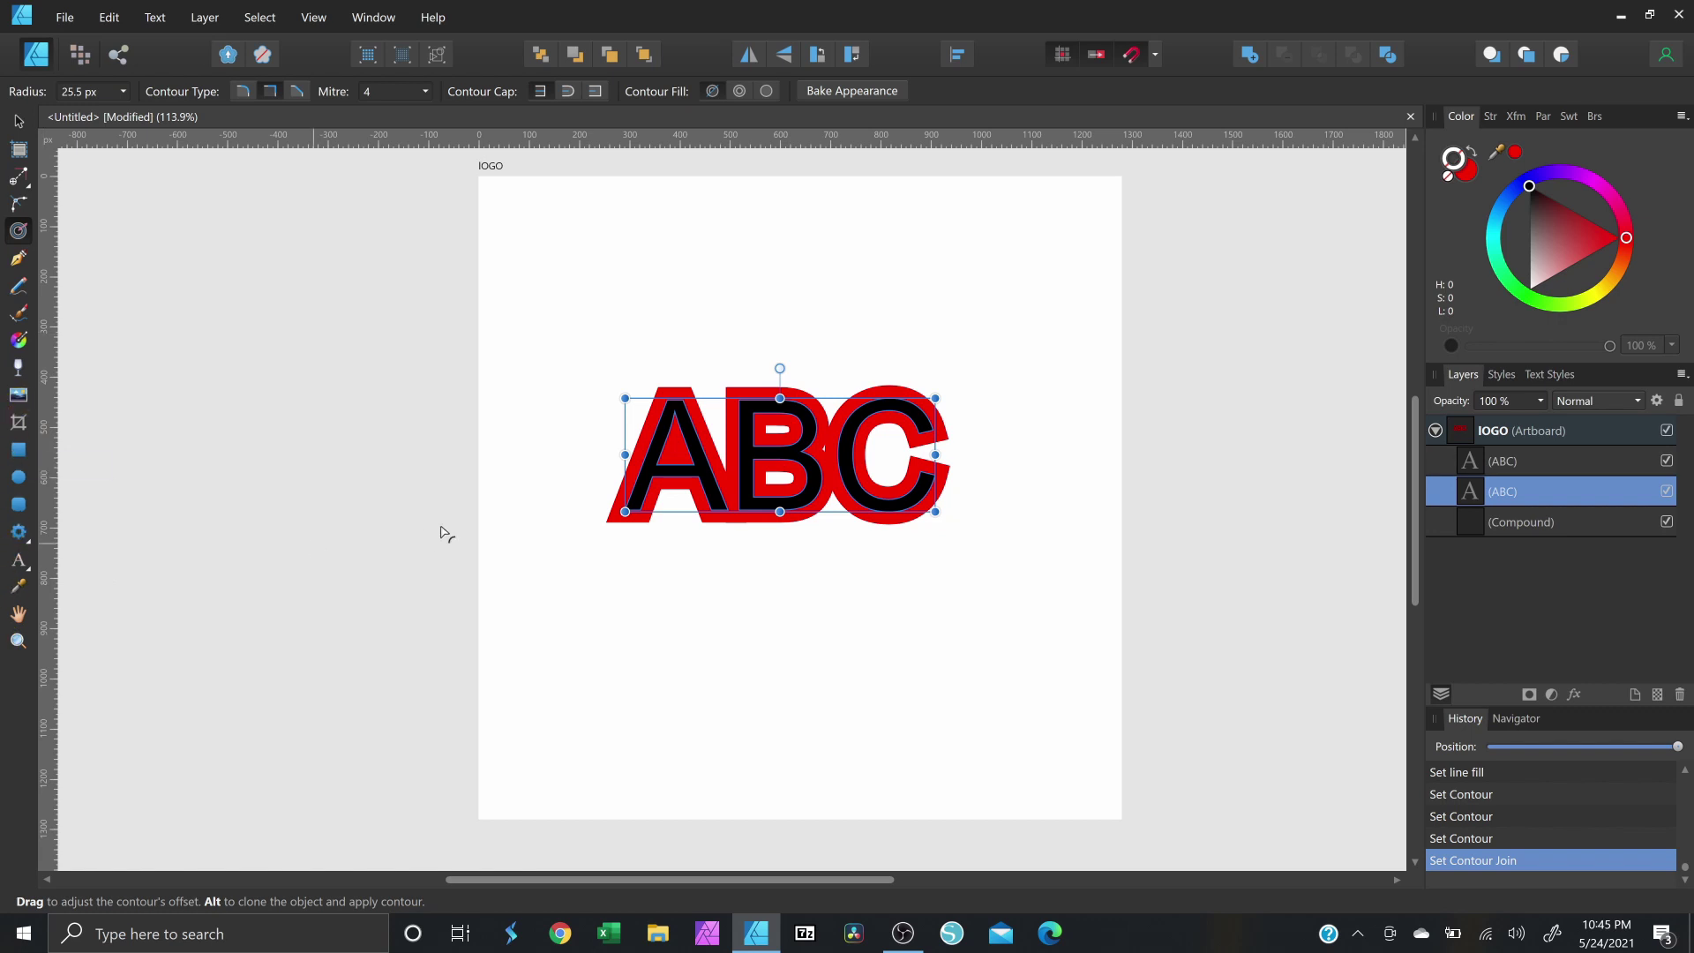
{"action": "left_click", "coordinate": [1435, 429]}
{"action": "left_click", "coordinate": [1436, 433]}
{"action": "left_click", "coordinate": [1502, 468]}
{"action": "key", "text": "Delete"}
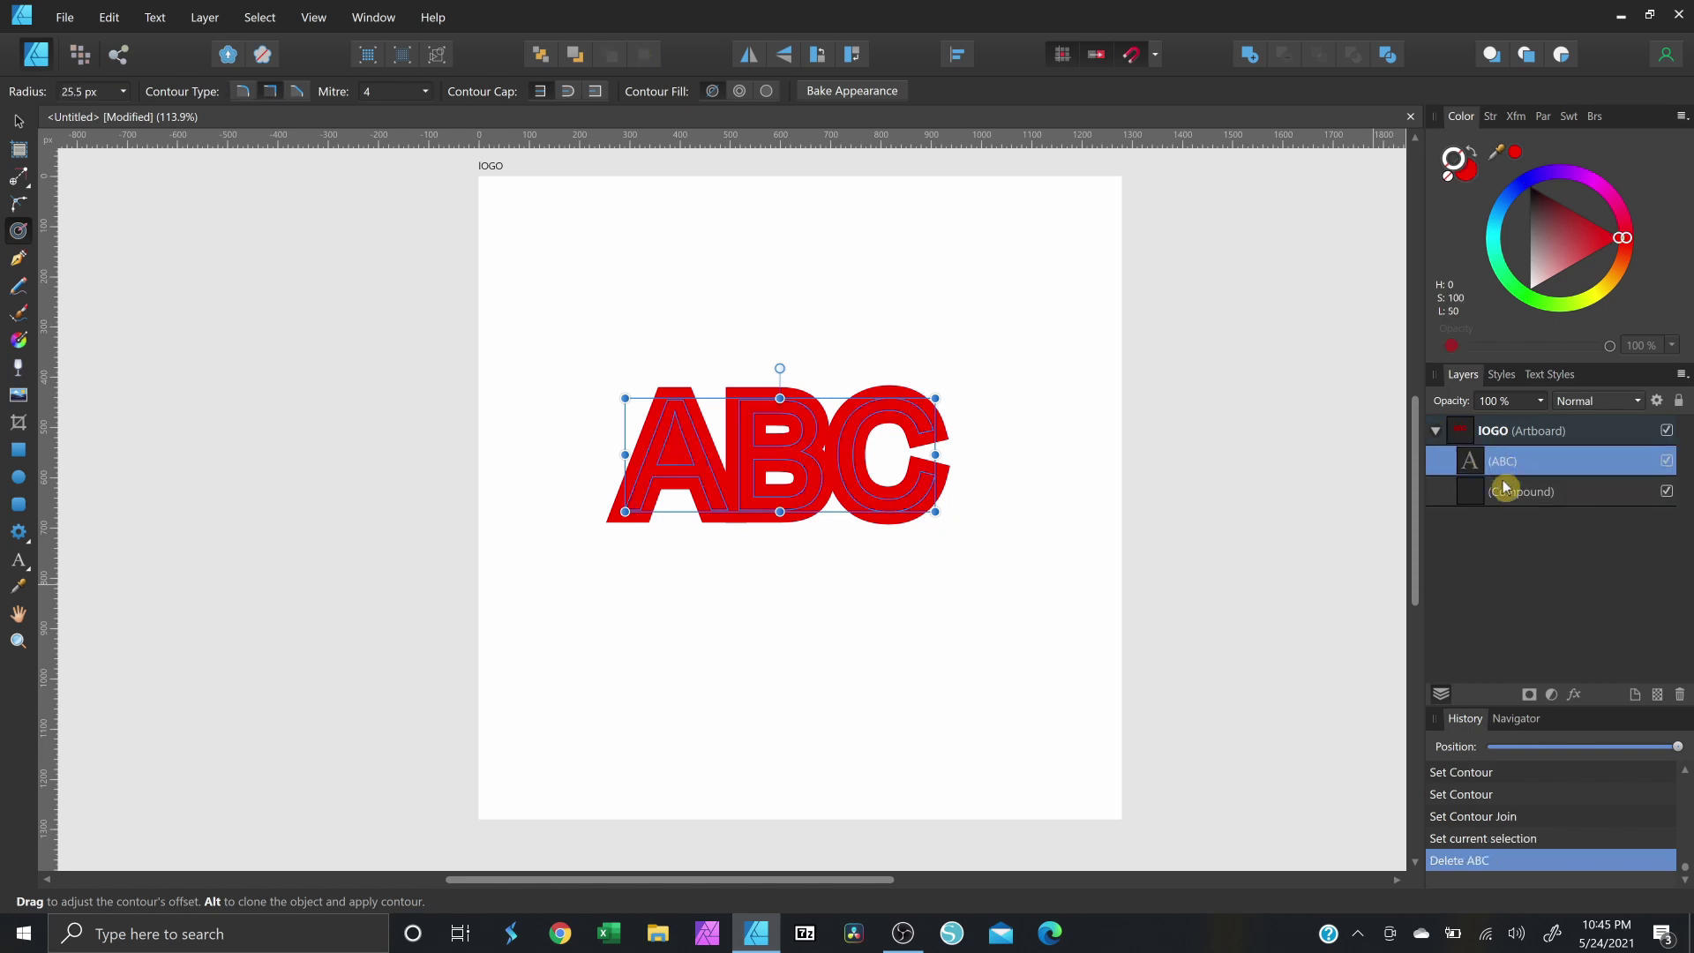
{"action": "key", "text": "Delete"}
{"action": "key", "text": "Delete"}
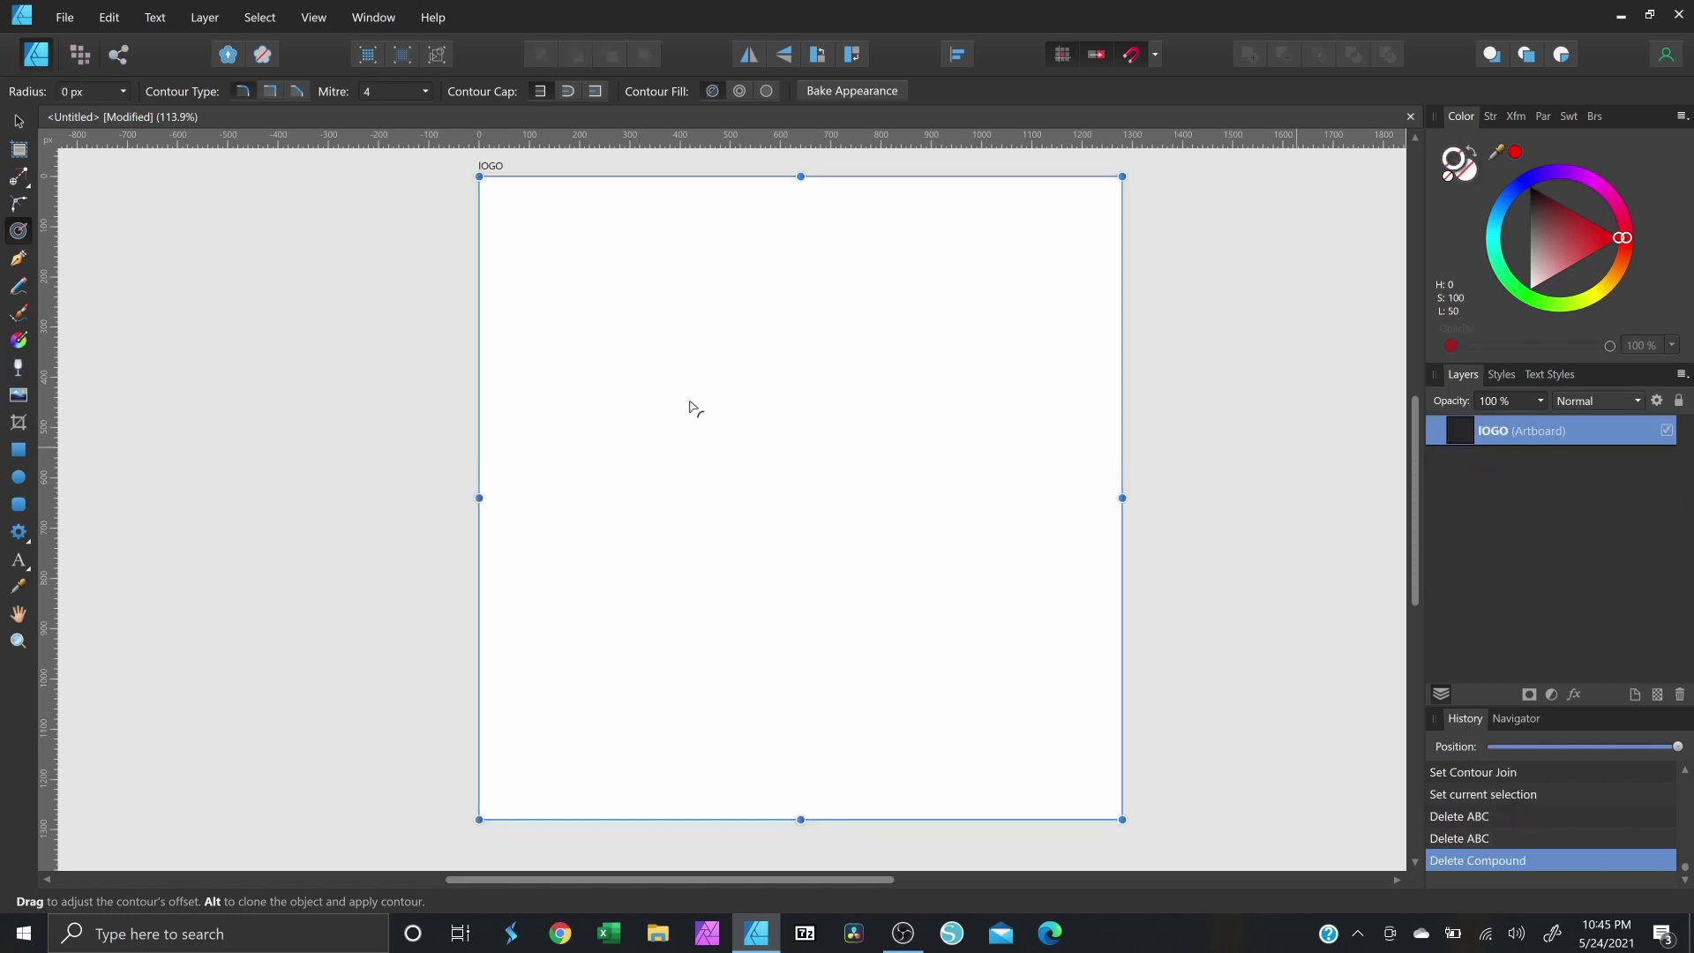
Draw an open, roughly rectangular six-node path of straight segments with the Pen tool and set its stroke width to 3.6 pt.
{"action": "left_click", "coordinate": [20, 262]}
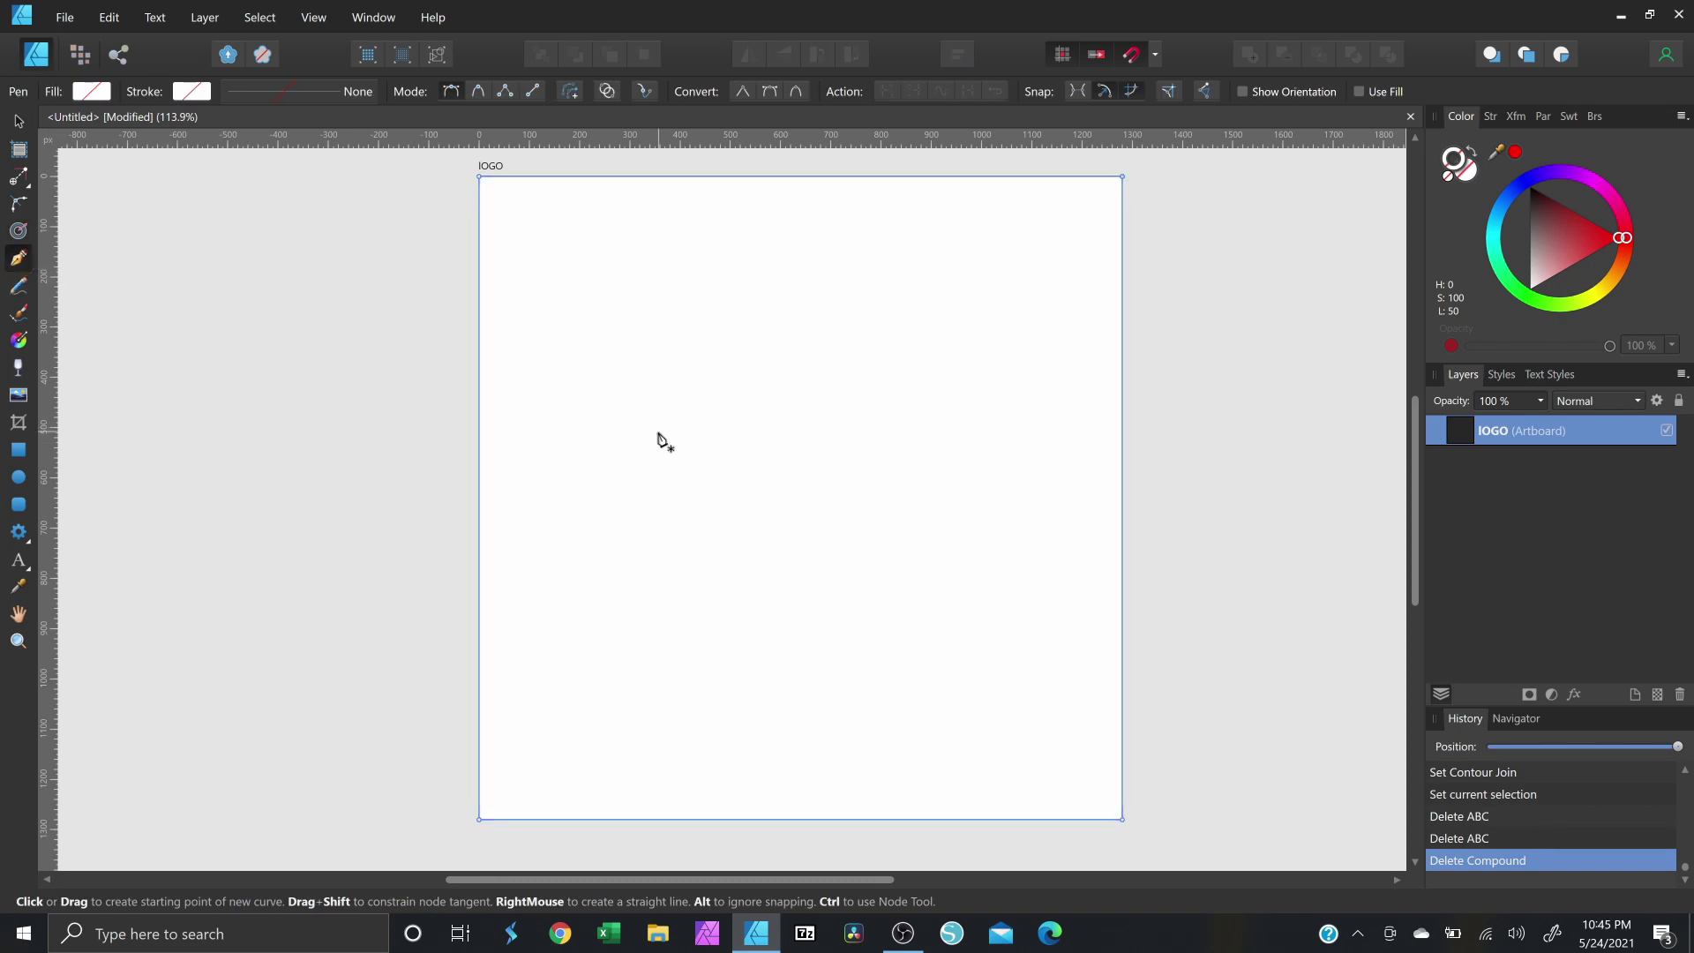
{"action": "left_click", "coordinate": [714, 498]}
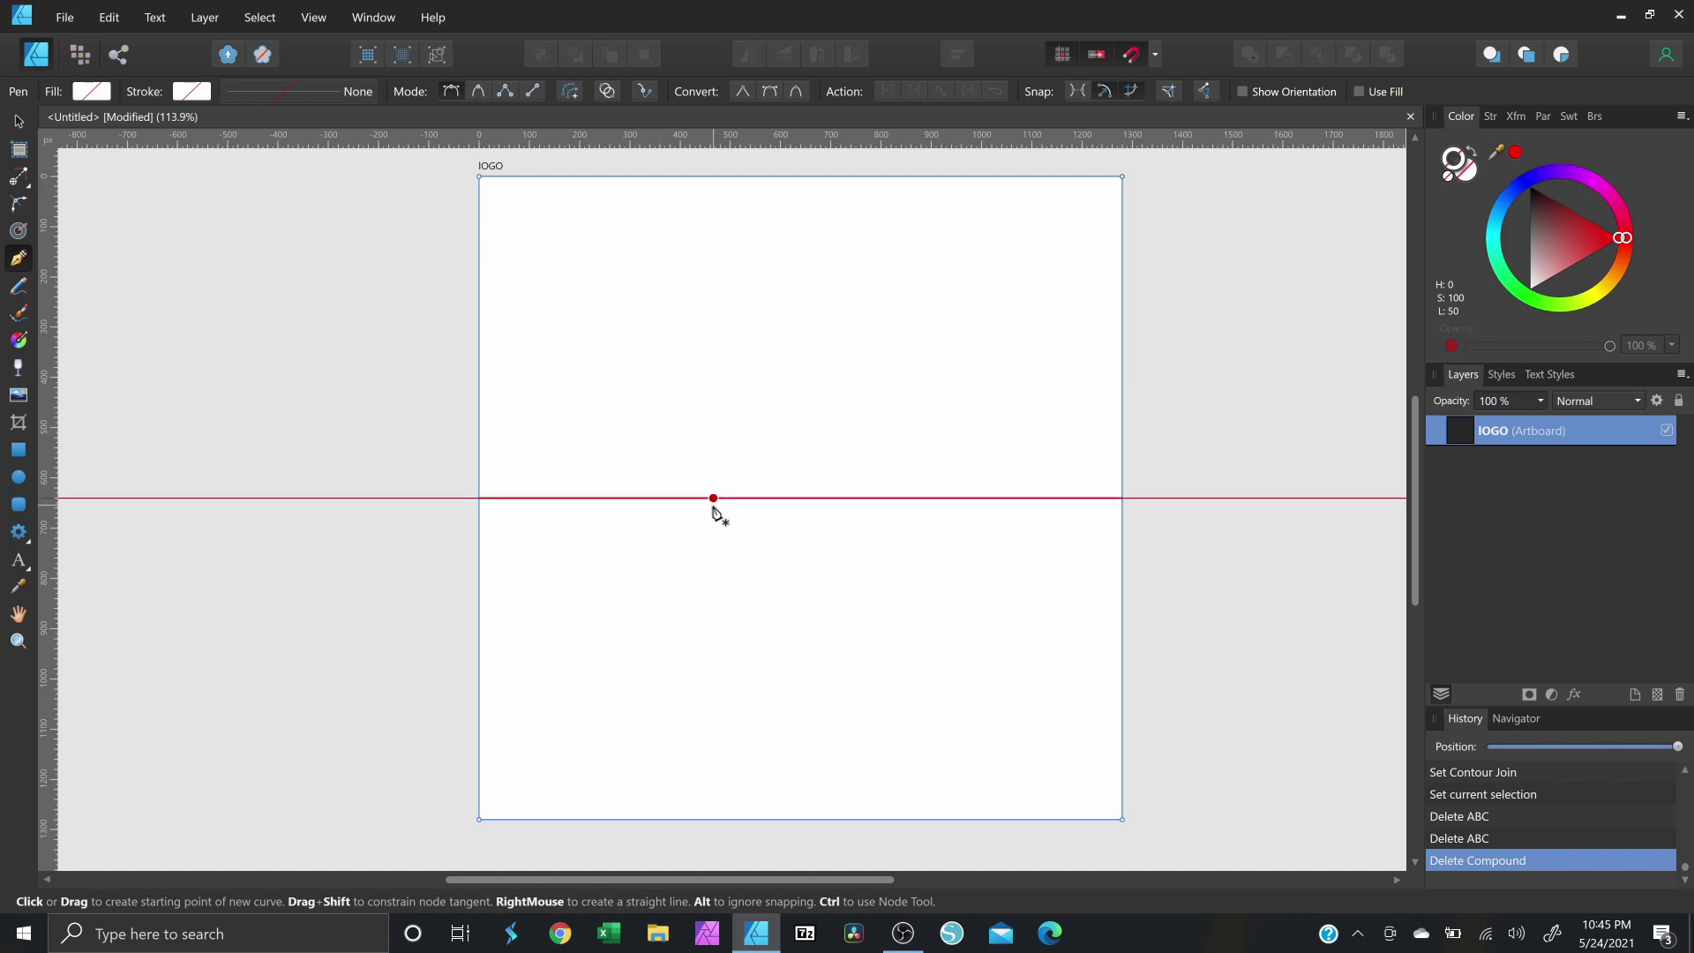
{"action": "key", "text": "Escape"}
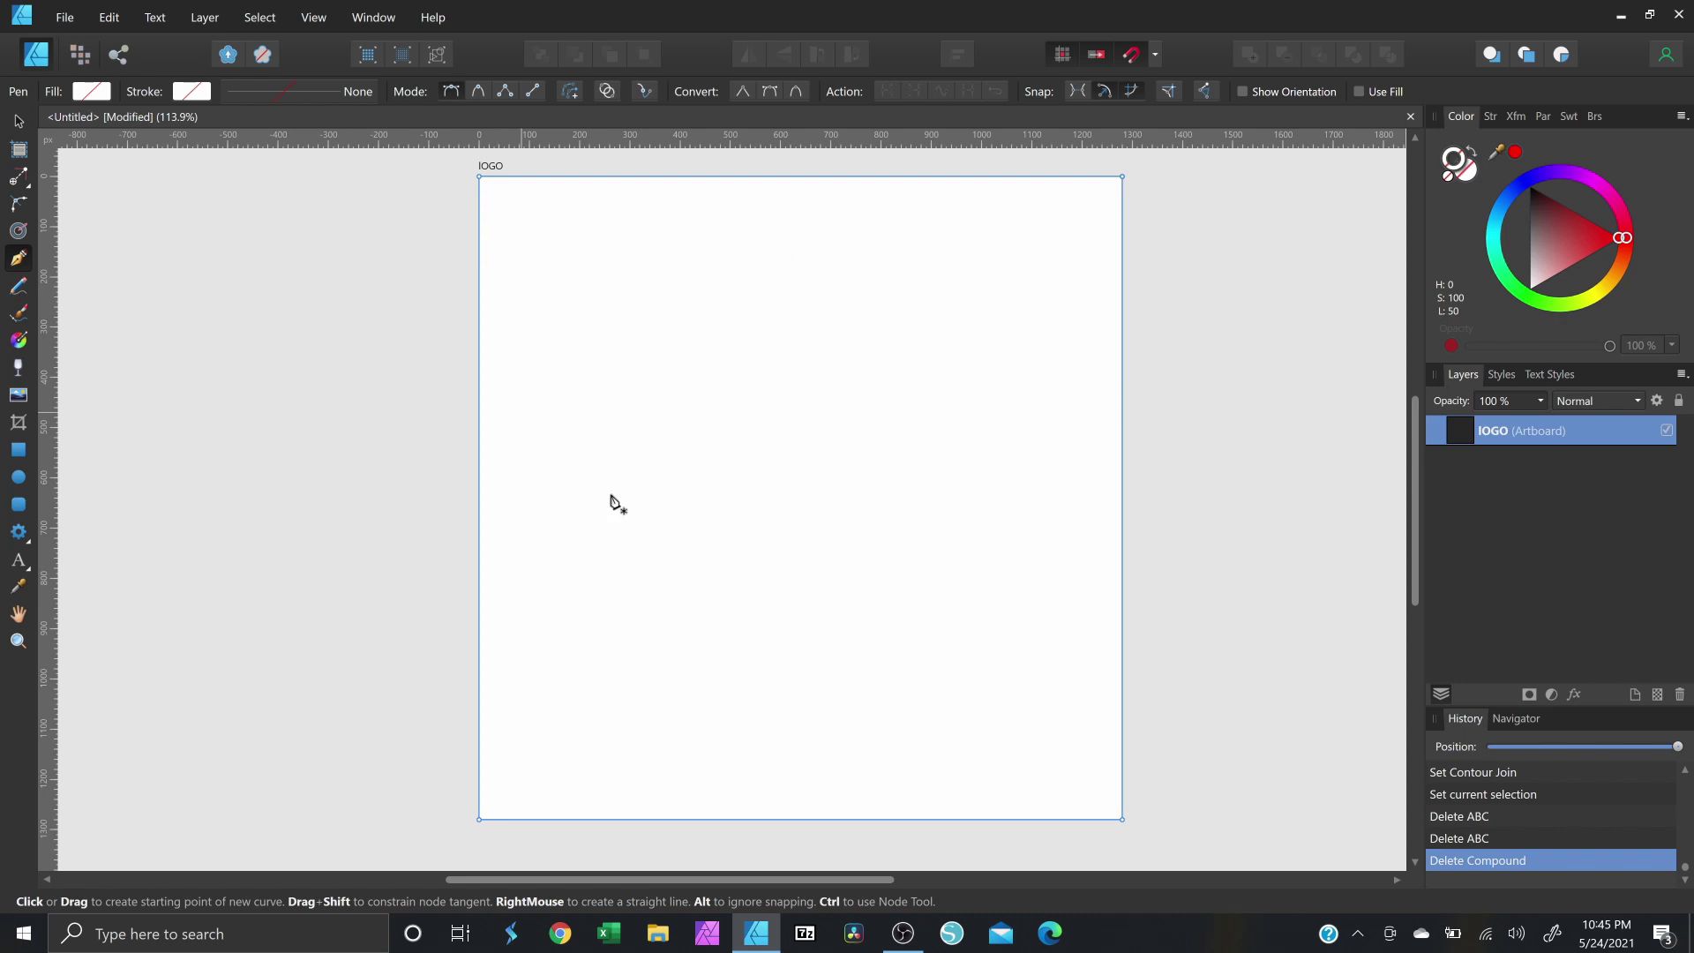
{"action": "left_click", "coordinate": [692, 359]}
{"action": "left_click", "coordinate": [800, 356]}
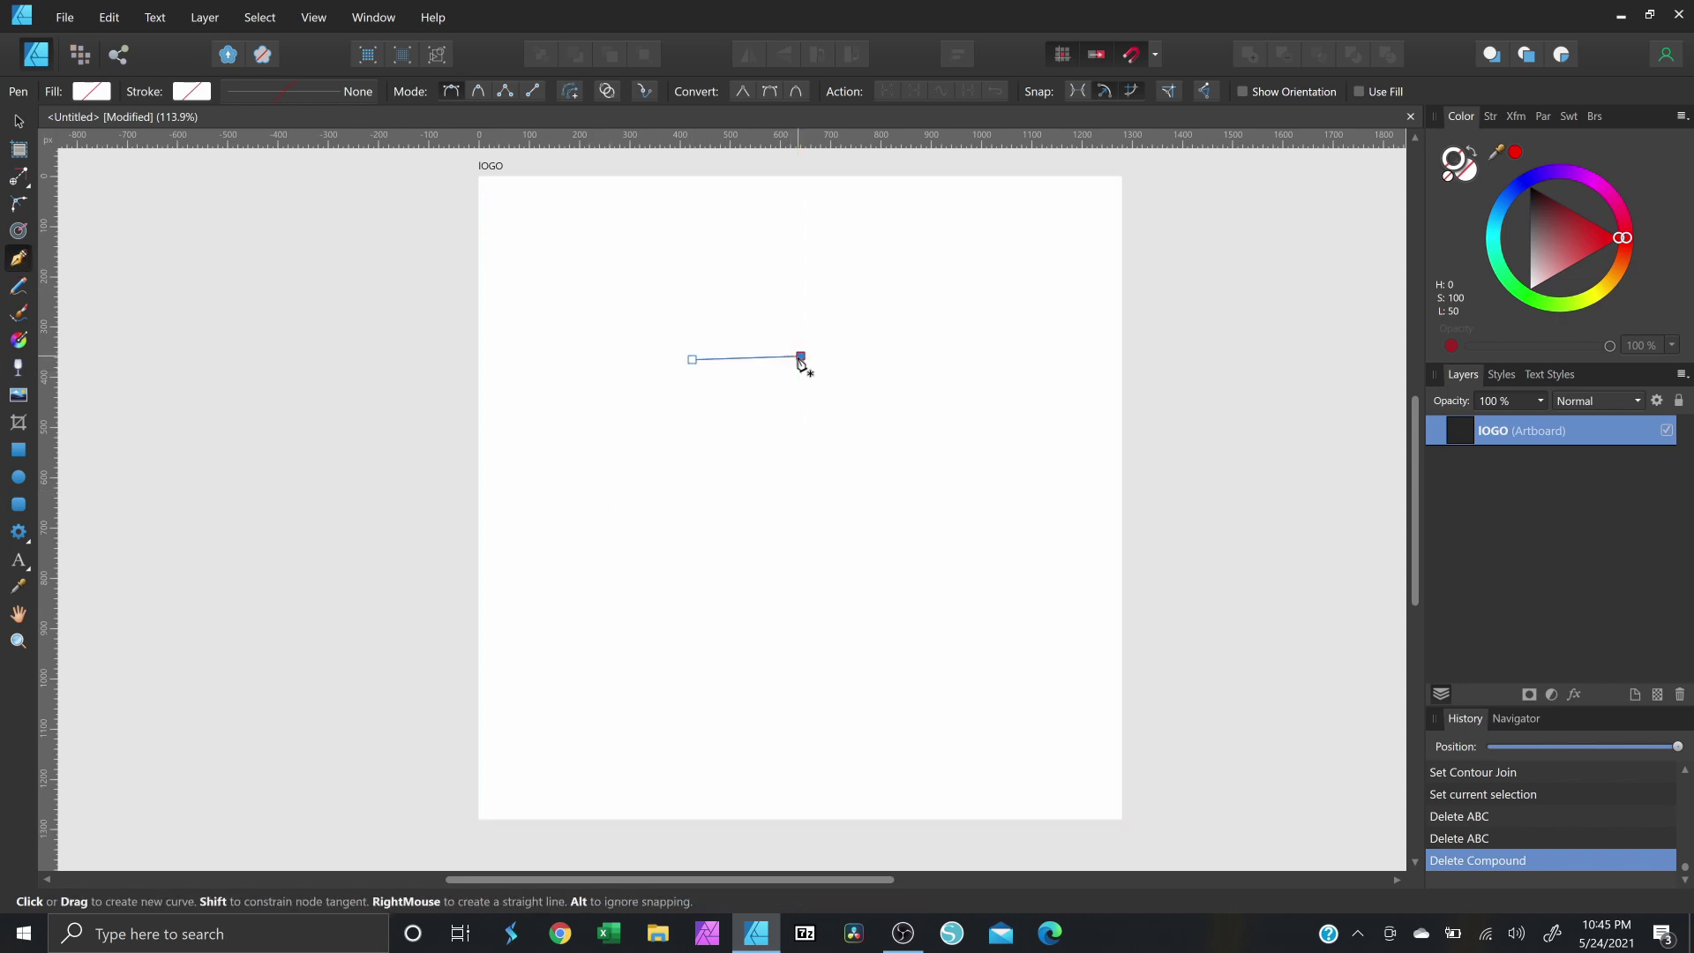
{"action": "left_click", "coordinate": [906, 377]}
{"action": "left_click", "coordinate": [894, 500]}
{"action": "left_click", "coordinate": [678, 513]}
{"action": "left_click", "coordinate": [671, 424]}
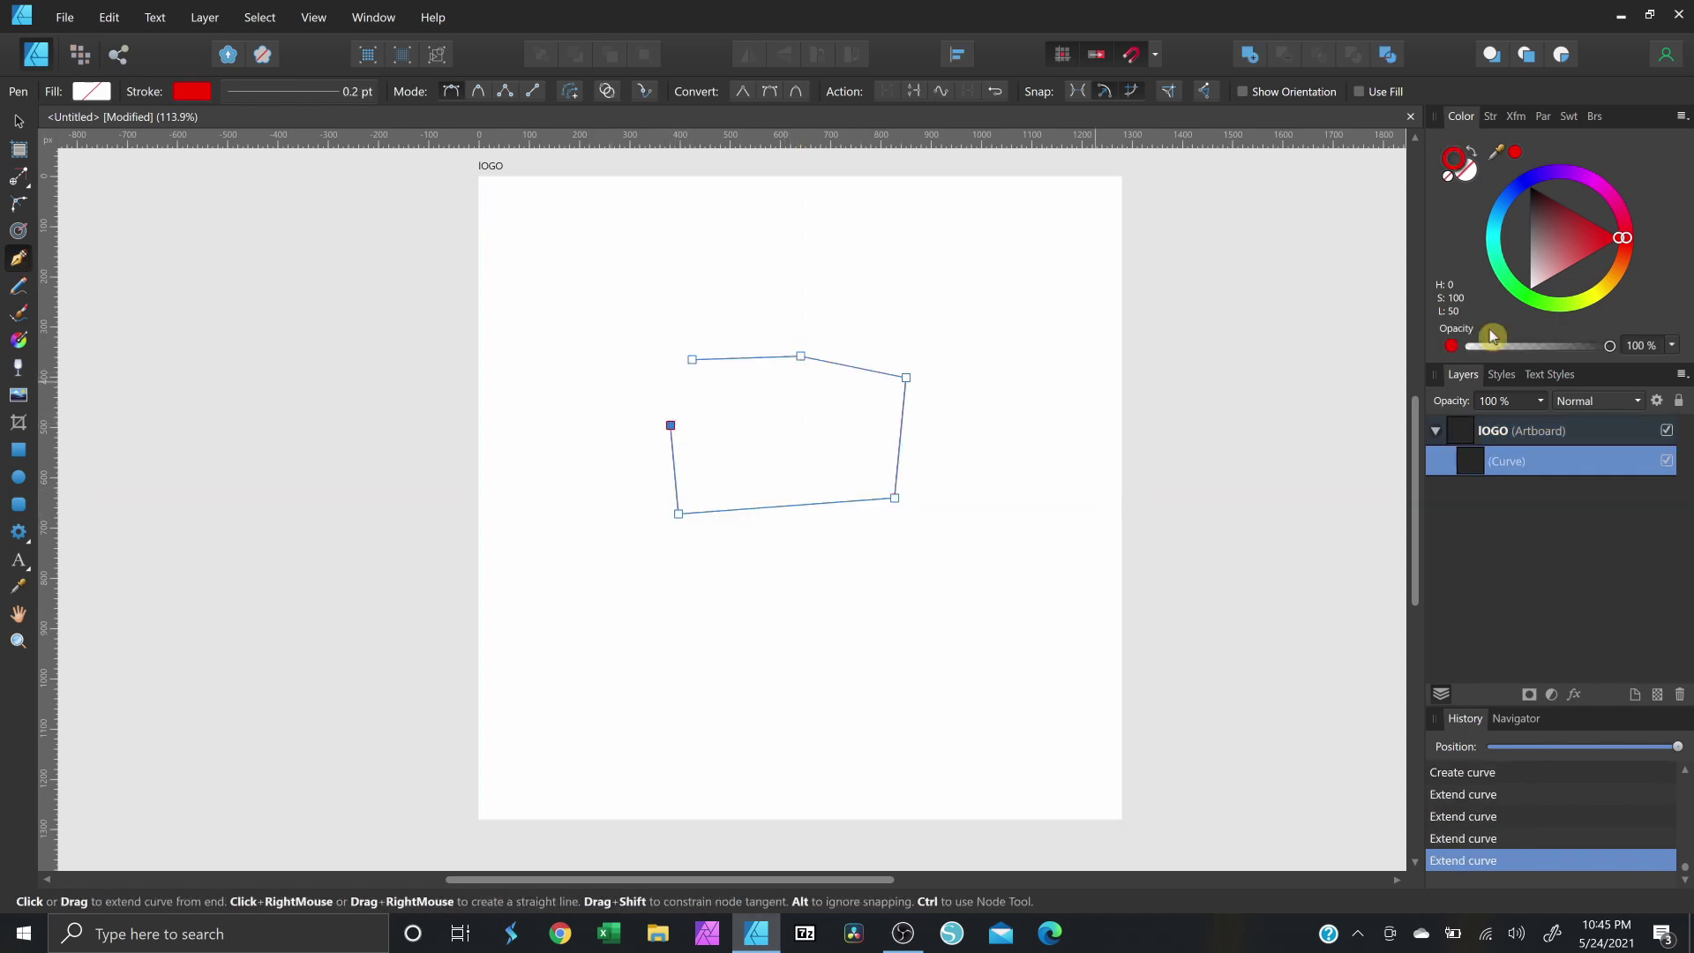
{"action": "left_click", "coordinate": [1491, 116]}
{"action": "left_click_drag", "start_coordinate": [1494, 183], "coordinate": [1522, 201]}
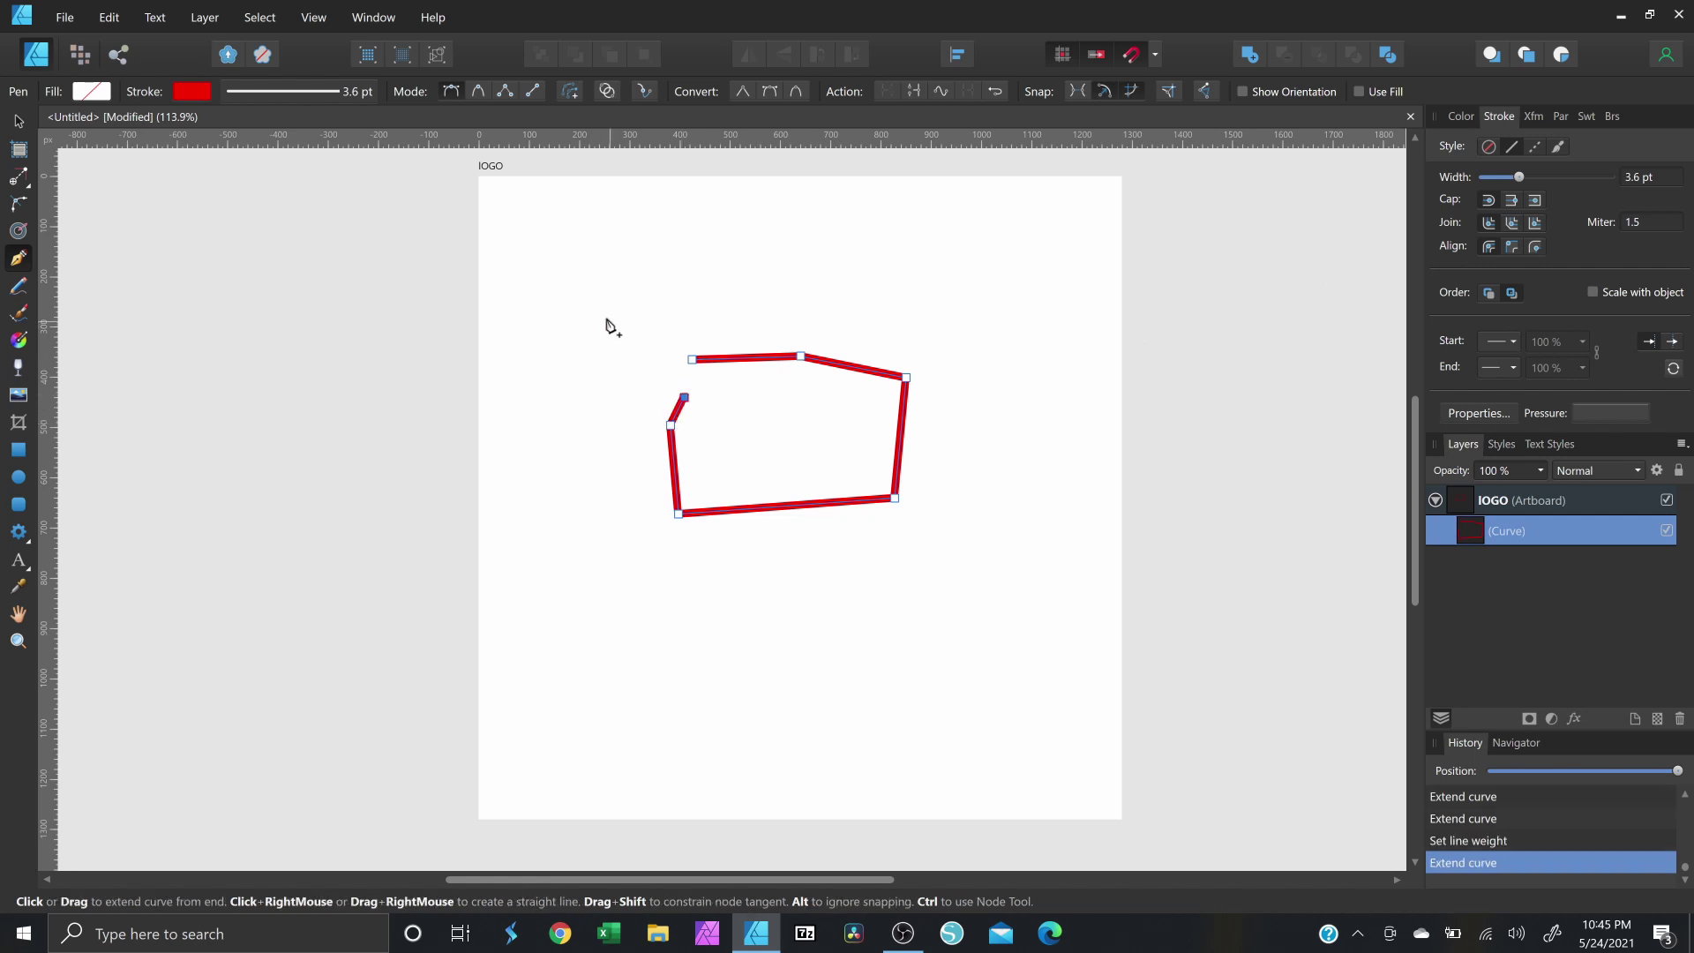
Extend the path with smooth curved segments that loop over and around the straight outline and wind along the artboard's lower part.
{"action": "left_click_drag", "start_coordinate": [606, 315], "coordinate": [722, 197]}
{"action": "left_click_drag", "start_coordinate": [764, 306], "coordinate": [1057, 360]}
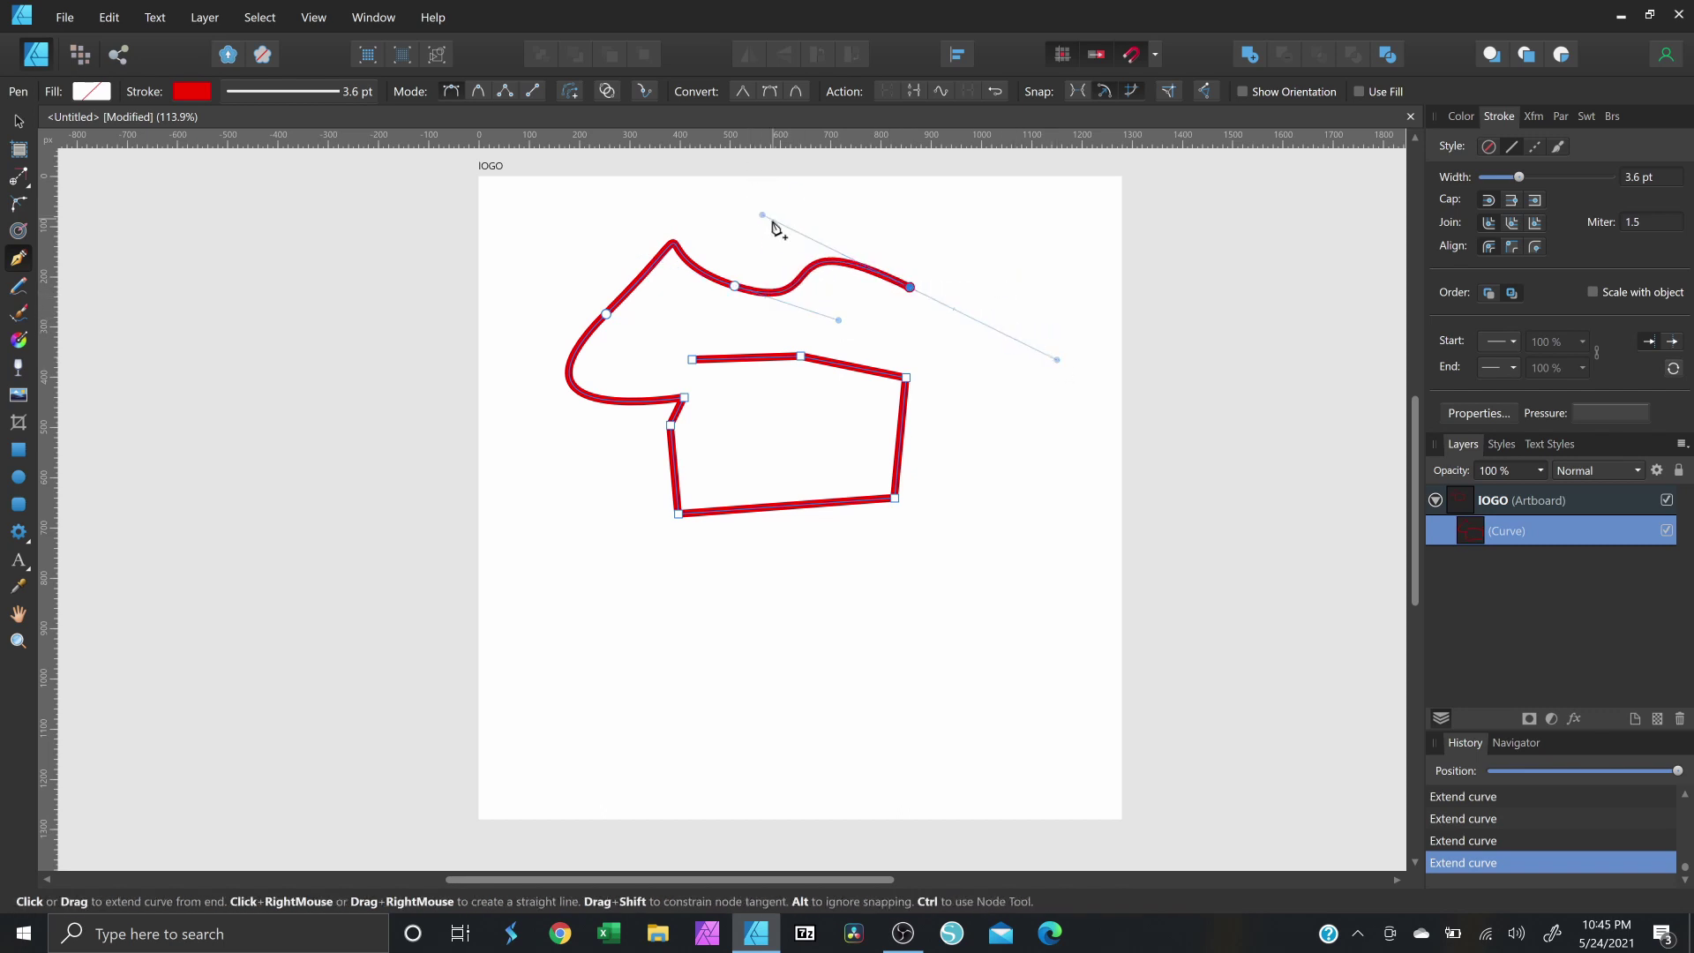
{"action": "left_click_drag", "start_coordinate": [764, 216], "coordinate": [786, 188]}
{"action": "left_click_drag", "start_coordinate": [994, 470], "coordinate": [1000, 561]}
{"action": "left_click_drag", "start_coordinate": [637, 655], "coordinate": [620, 714]}
{"action": "left_click_drag", "start_coordinate": [771, 686], "coordinate": [863, 634]}
{"action": "left_click_drag", "start_coordinate": [933, 712], "coordinate": [1026, 666]}
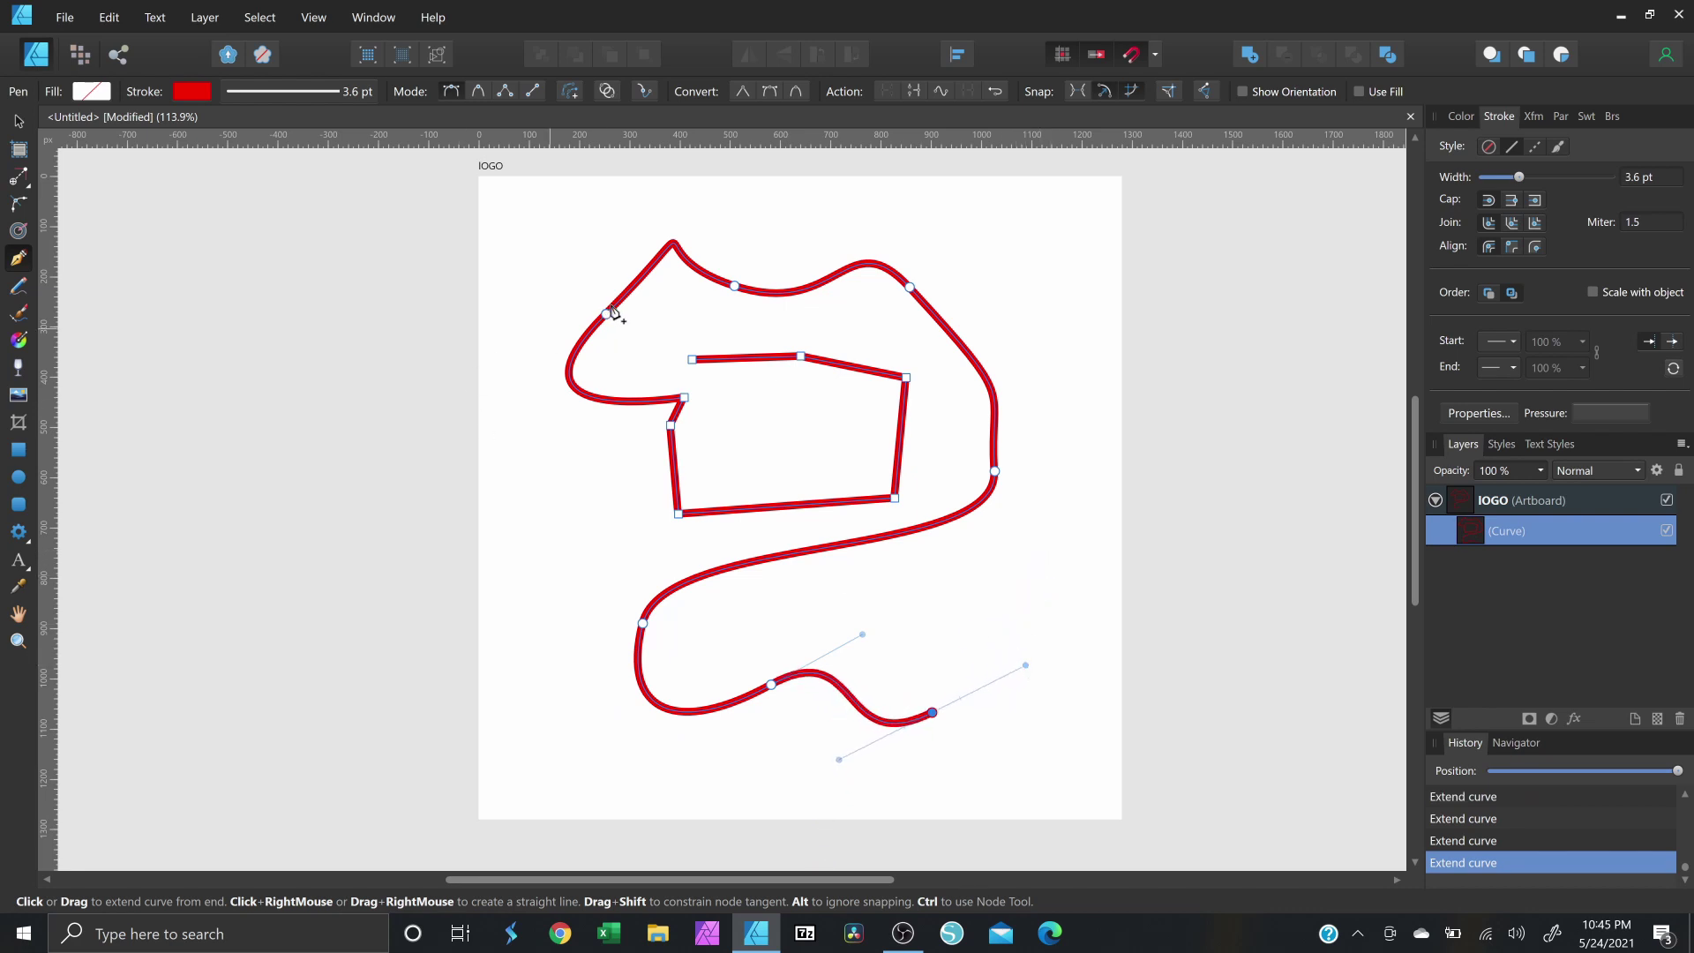
Continue the path with smooth curves back to the artboard's upper-left corner, across its top and down its right side.
{"action": "left_click_drag", "start_coordinate": [547, 216], "coordinate": [862, 203]}
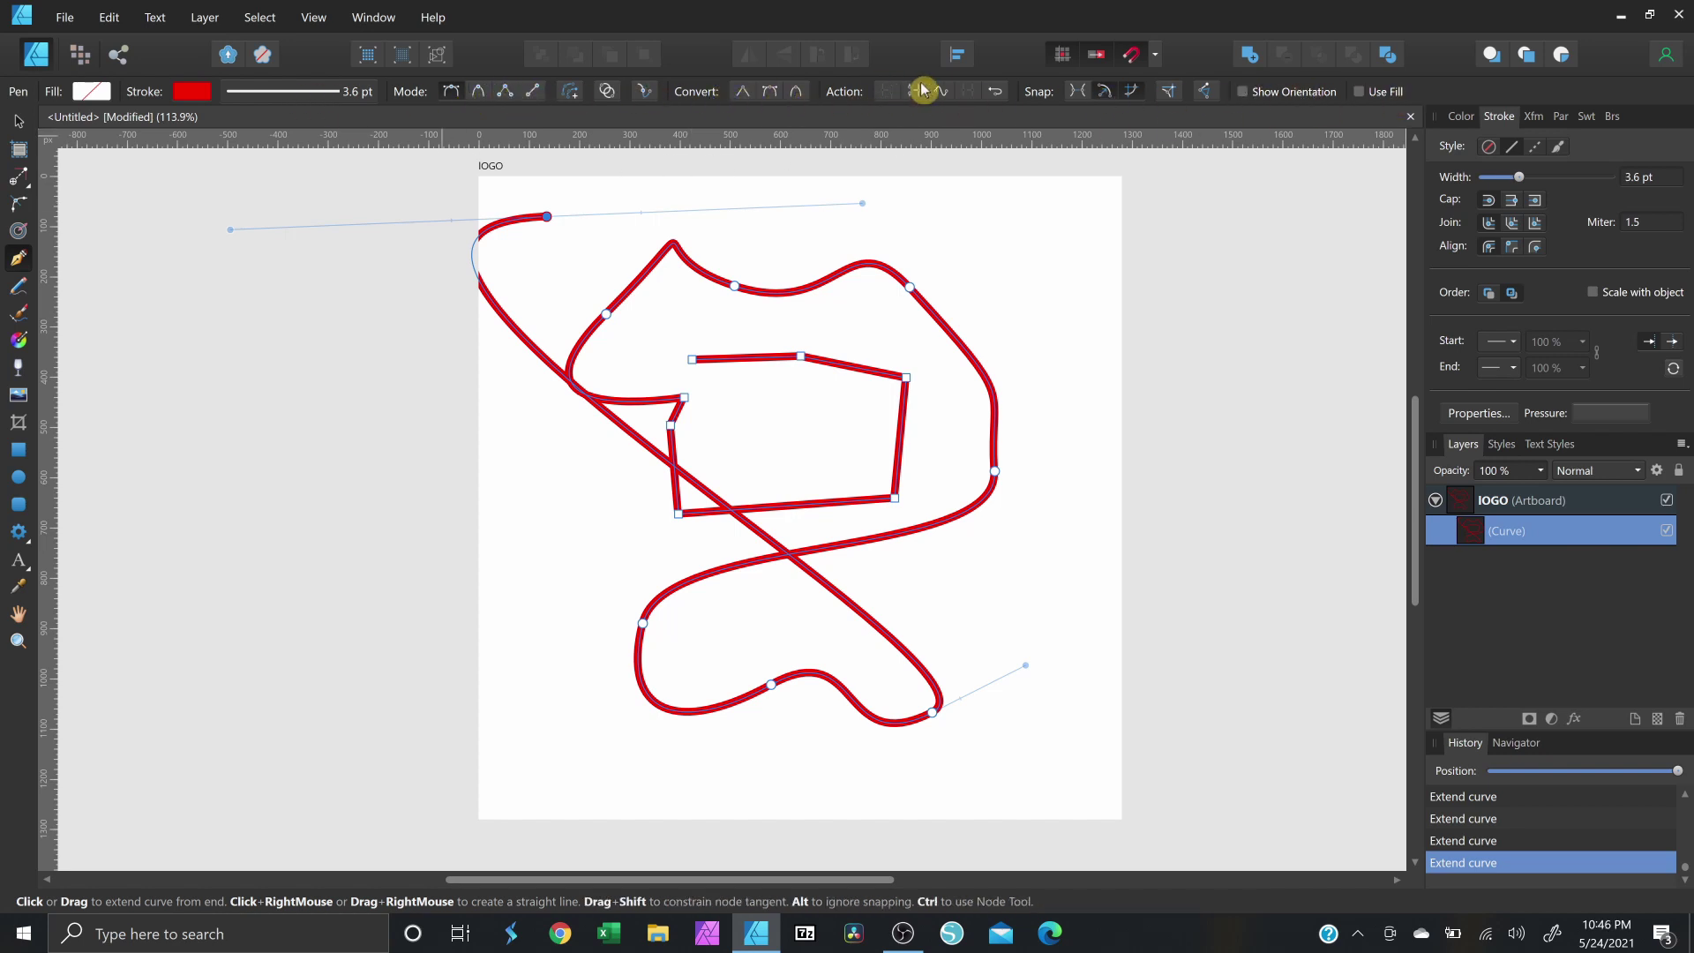
{"action": "left_click_drag", "start_coordinate": [976, 232], "coordinate": [1053, 227]}
{"action": "left_click_drag", "start_coordinate": [1075, 373], "coordinate": [1069, 440]}
{"action": "left_click_drag", "start_coordinate": [1064, 525], "coordinate": [985, 648]}
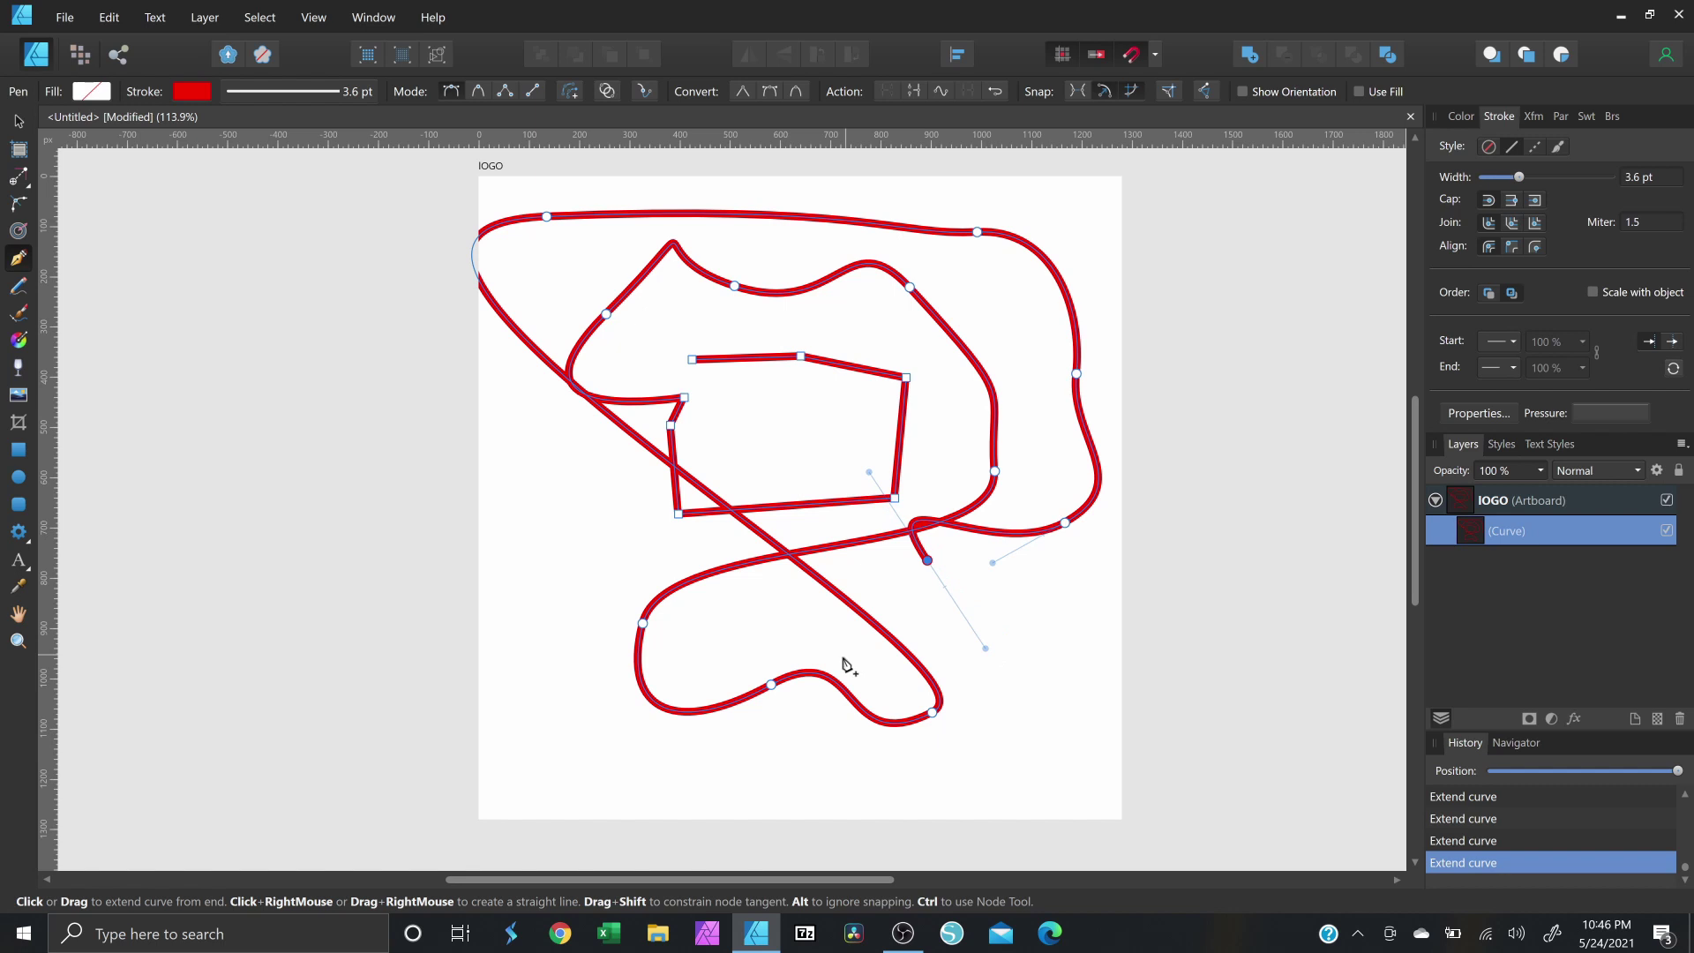